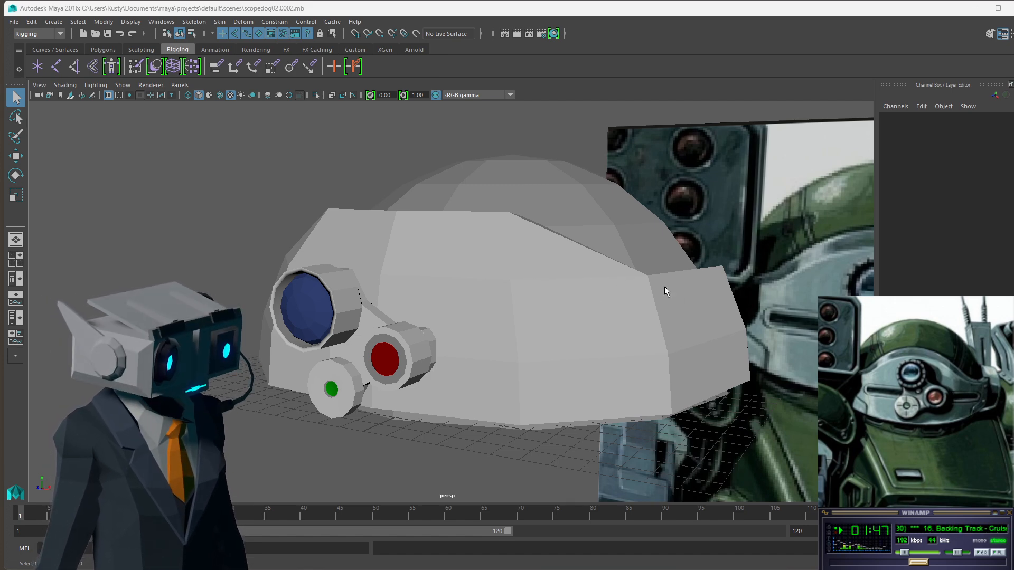
Select the lens mount and replace the top view with the Hypergraph Hierarchy
left_click_drag(664, 286, 619, 261, "alt")
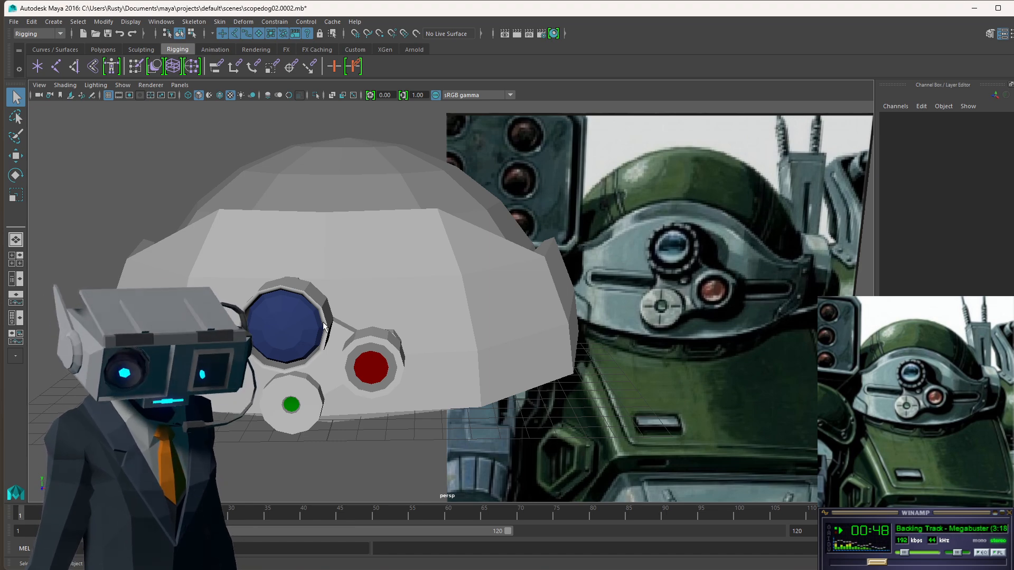
left_click_drag(324, 325, 409, 315, "alt")
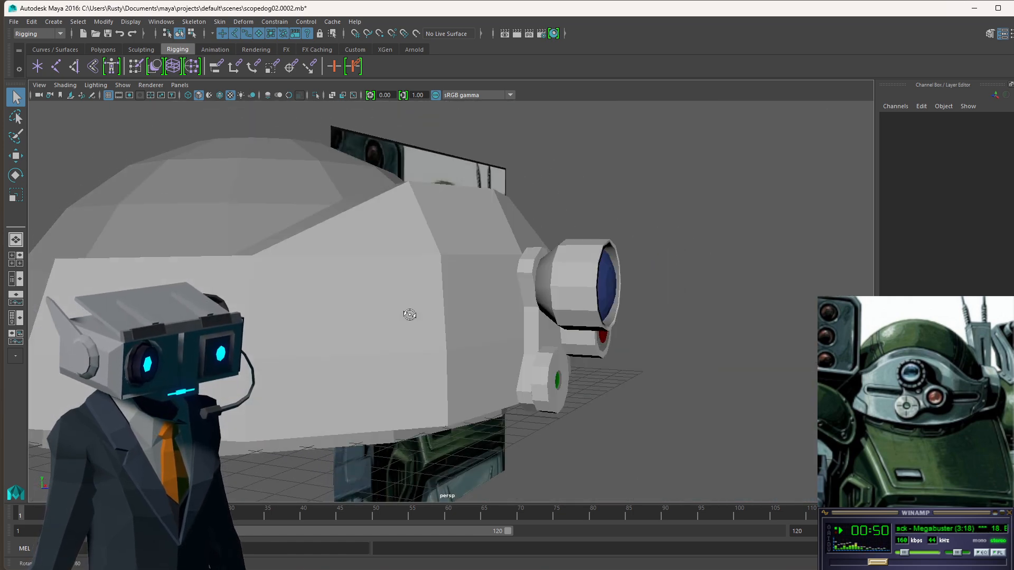
left_click(549, 328)
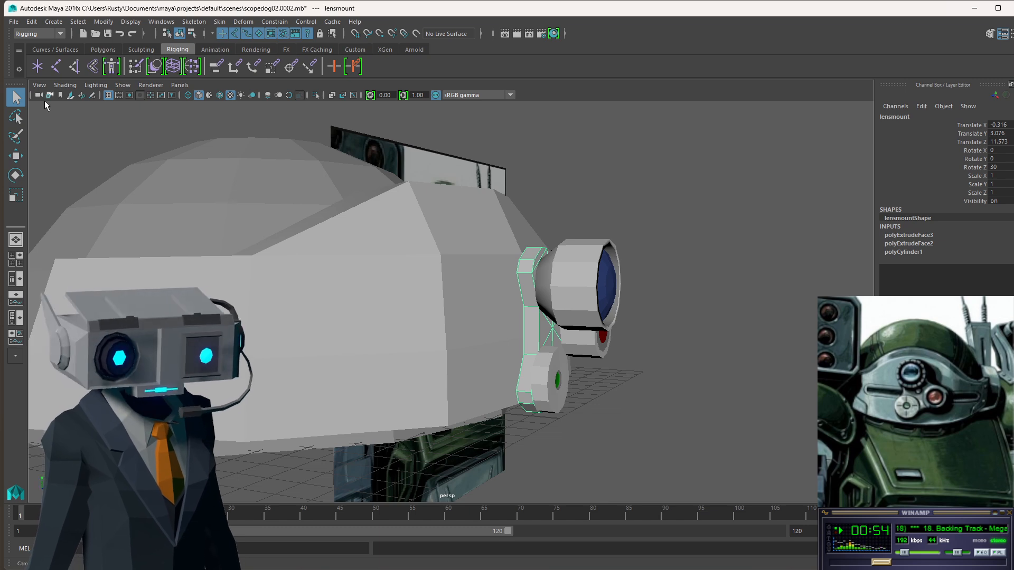
key("space")
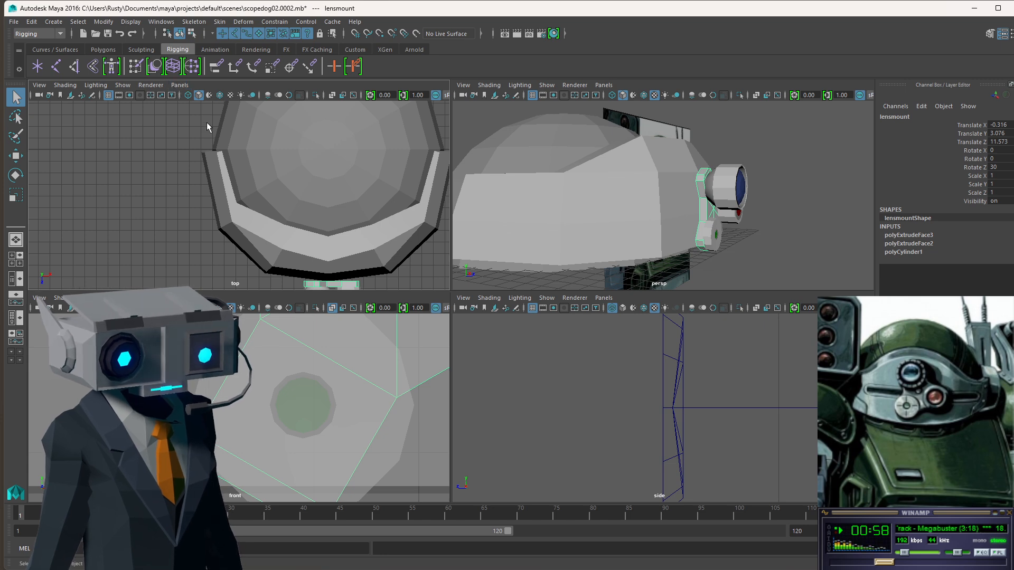
left_click(180, 85)
mouse_move(198, 116)
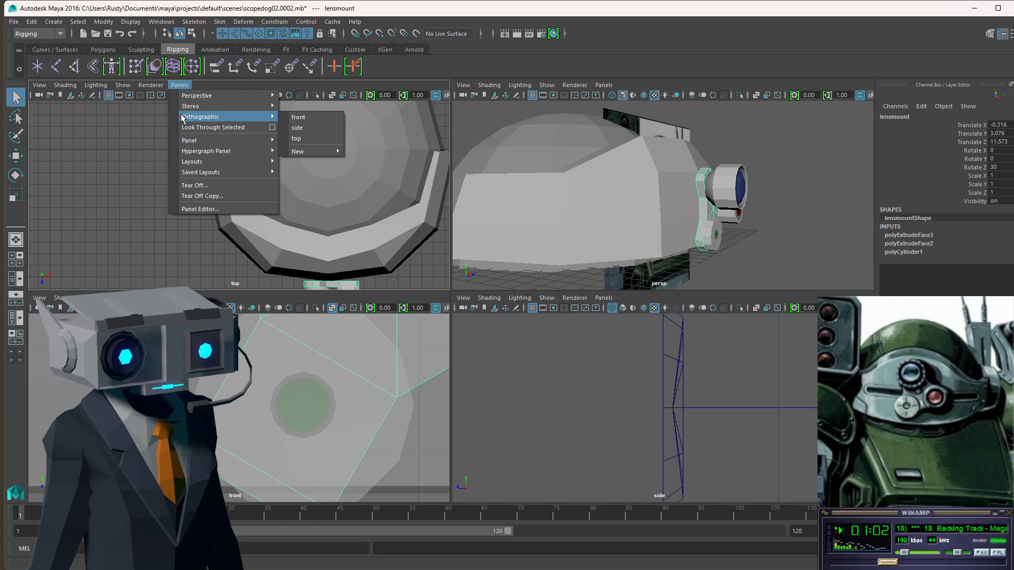
mouse_move(199, 152)
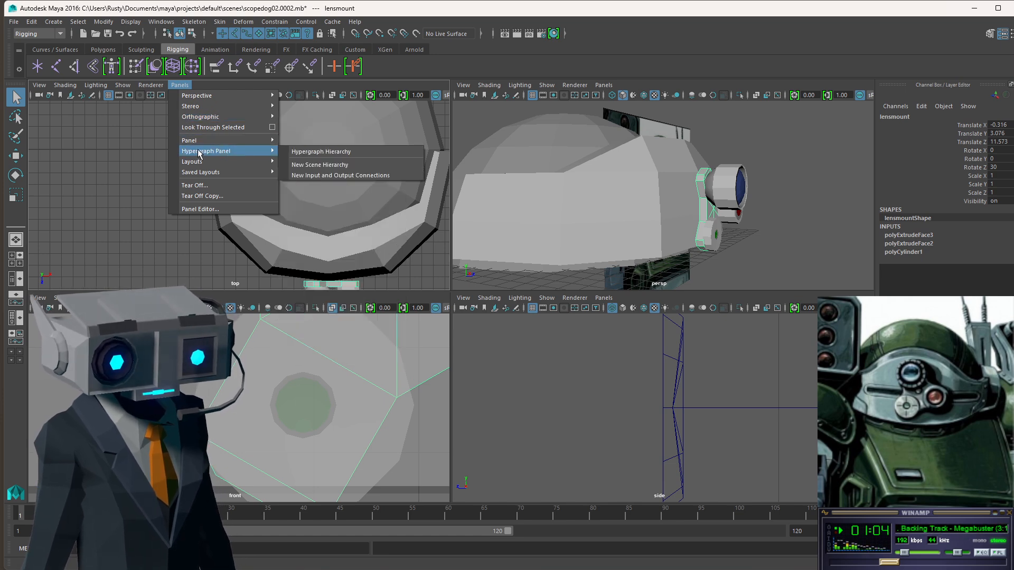
left_click(312, 151)
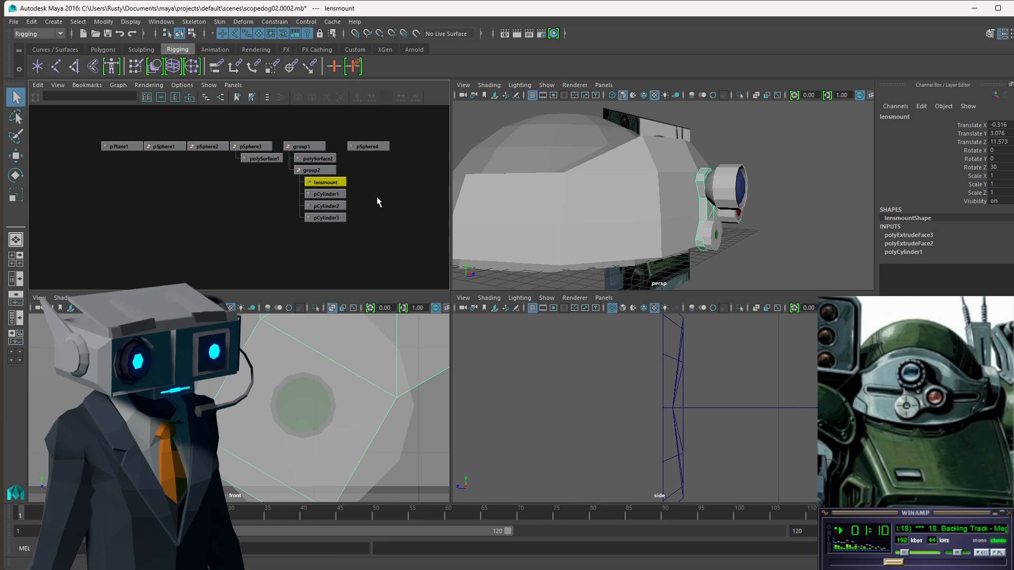
Try rotating the lens assembly group2 by about 22 degrees around the Y axis
left_click(314, 170)
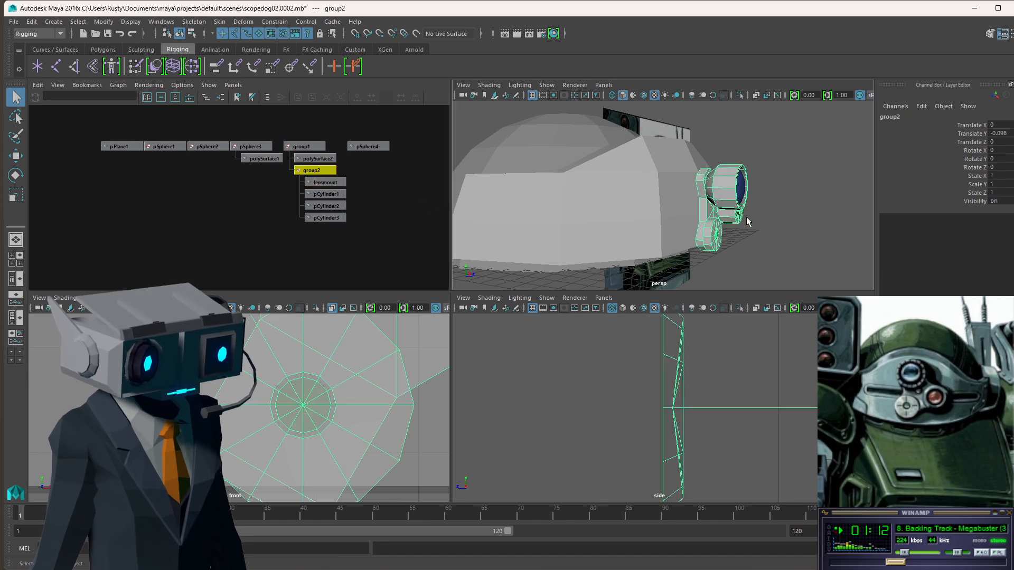
left_click_drag(747, 222, 704, 226, "alt")
key("e")
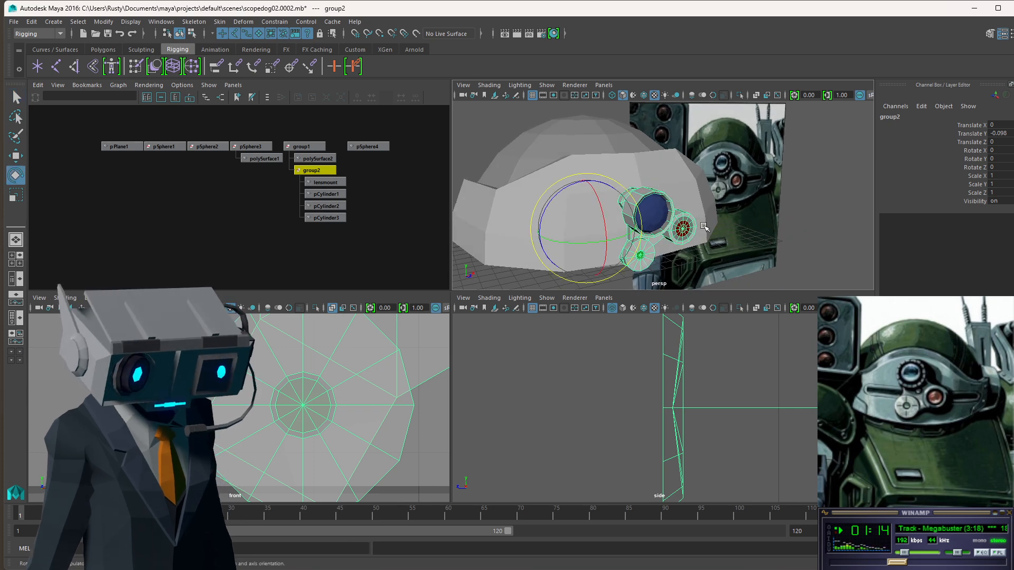
left_click_drag(562, 246, 585, 228)
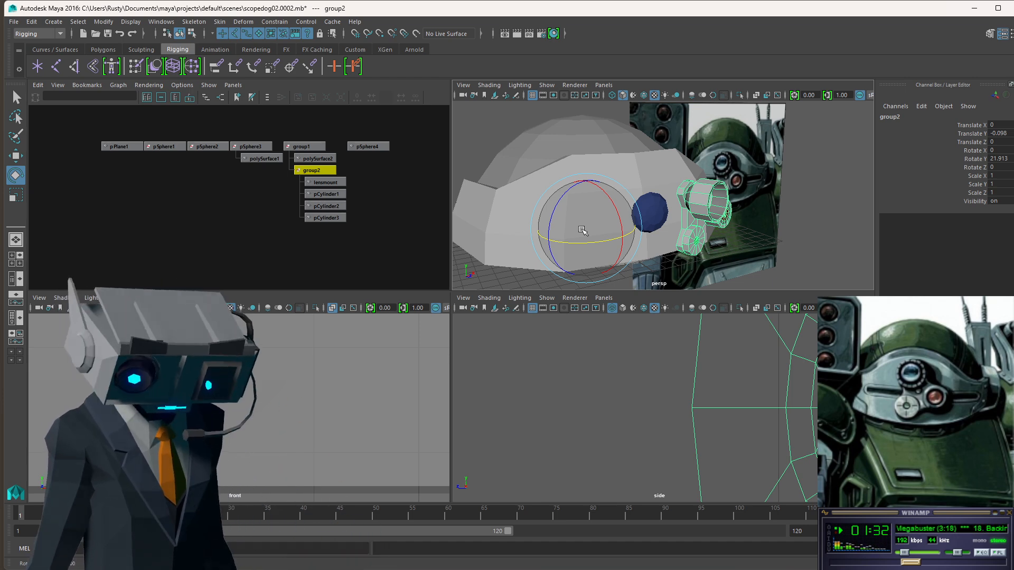
key("ctrl+z")
Rename the blue lens sphere pSphere4 as lensZoom1 and parent it under group2
left_click(368, 147)
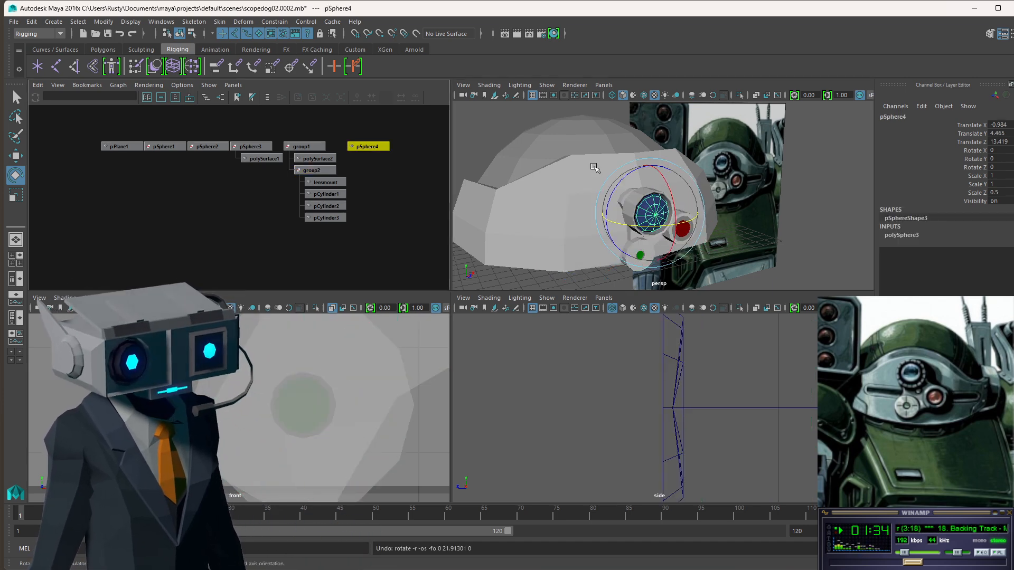
left_click(903, 117)
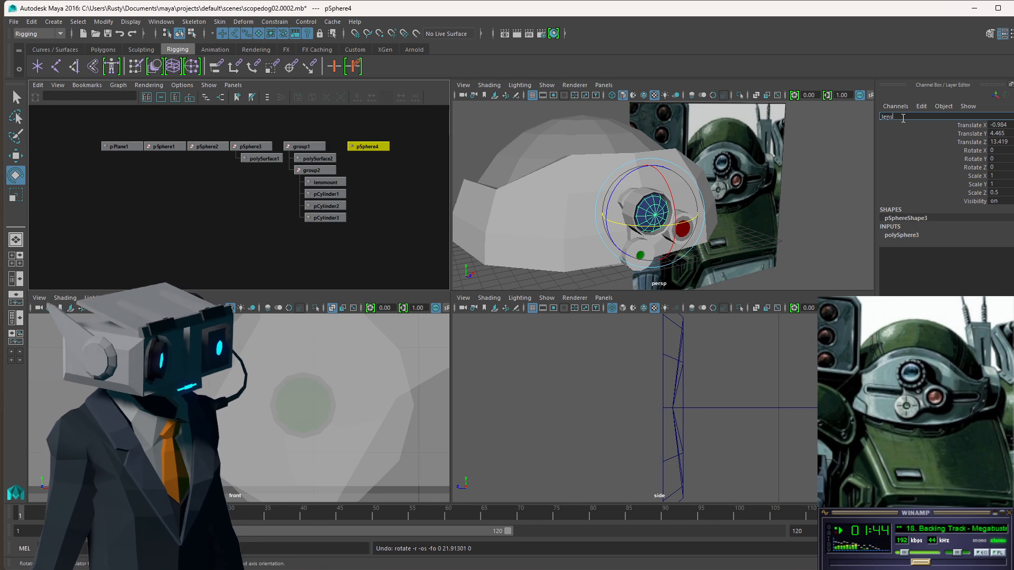
key("Return")
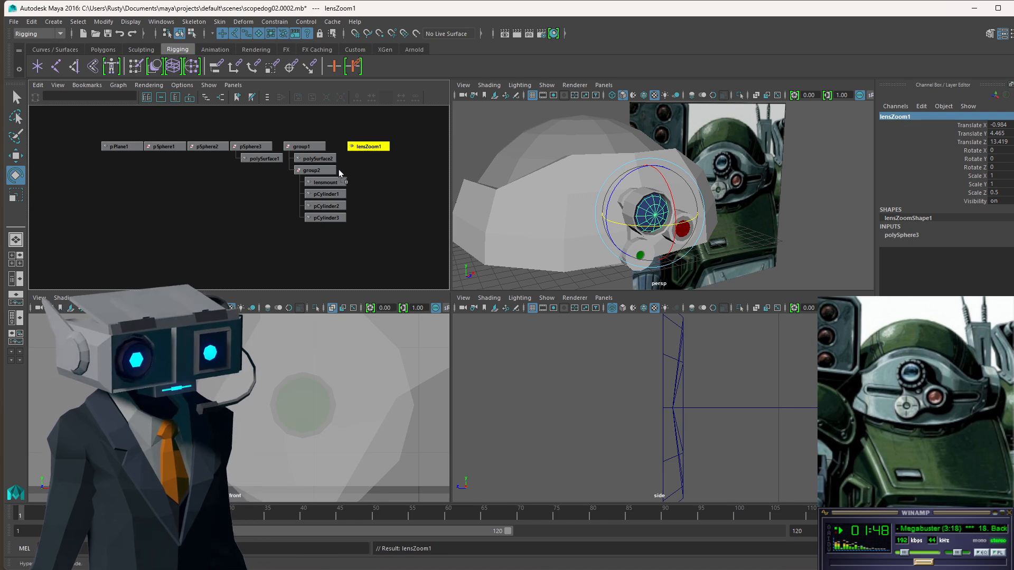
middle_click_drag(321, 175, 319, 171)
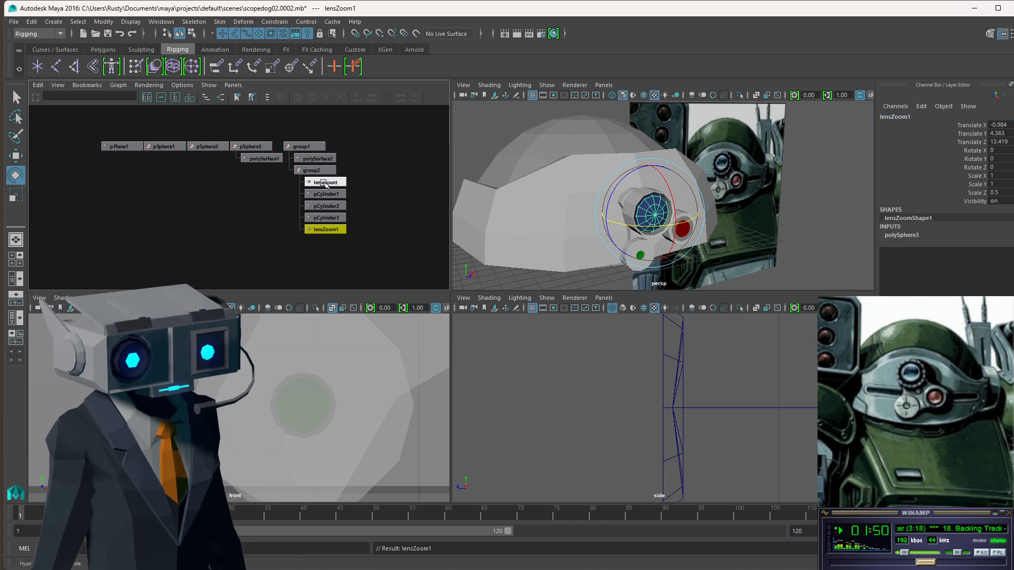
Try rotating group2 together with lensZoom1 by about 20 degrees, mainly around the Y axis
left_click(314, 170)
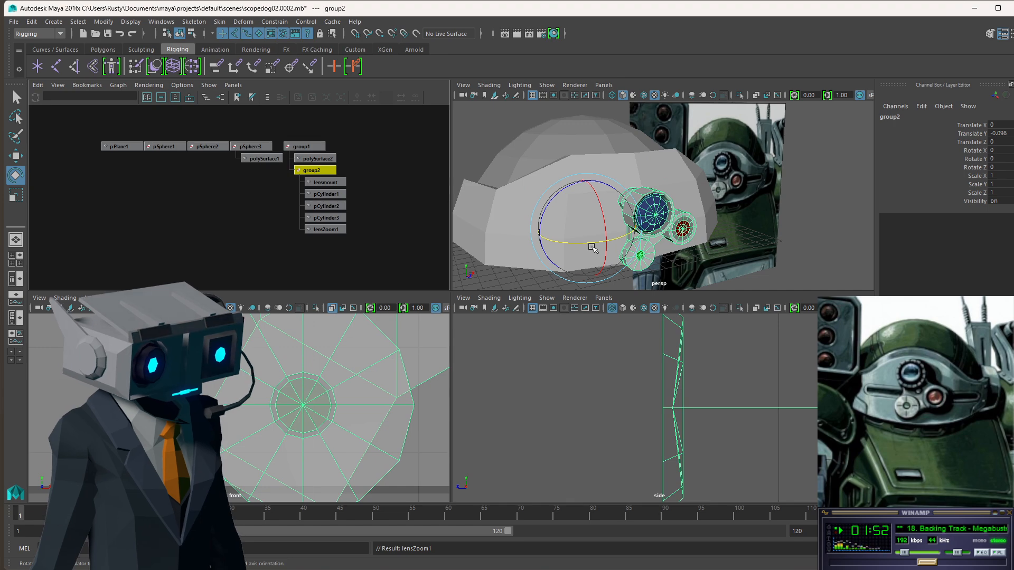
mouse_move(592, 248)
left_mouse_down()
mouse_move(573, 234)
mouse_move(561, 250)
mouse_move(581, 232)
mouse_move(606, 233)
mouse_move(595, 239)
left_mouse_up()
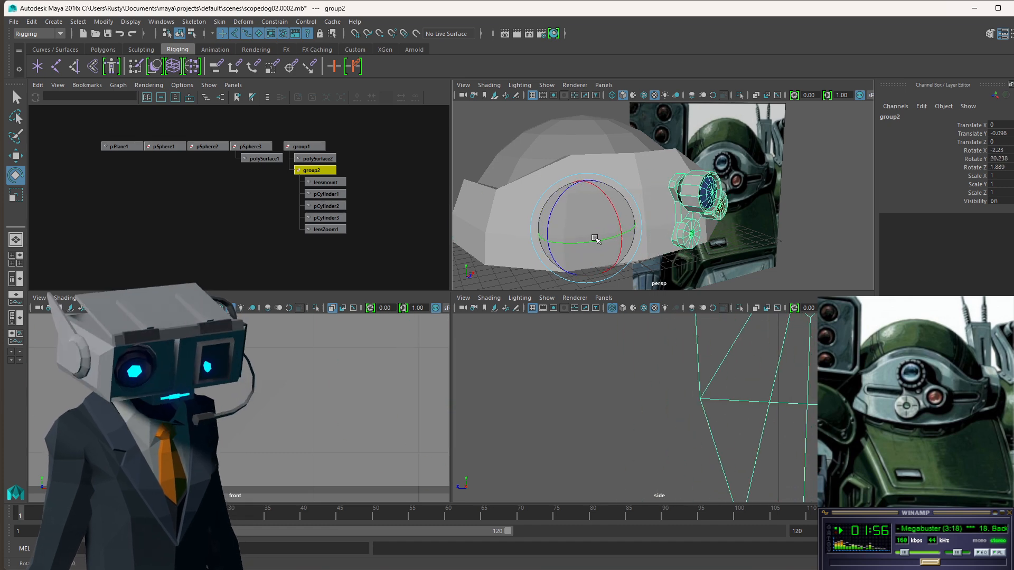
key("ctrl+z")
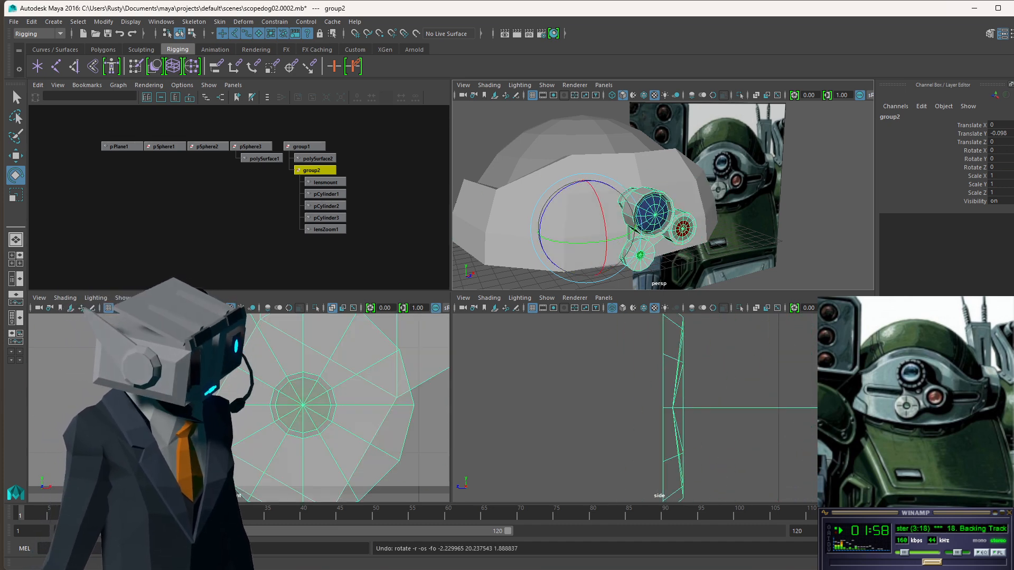
scroll(681, 382, "down", 6)
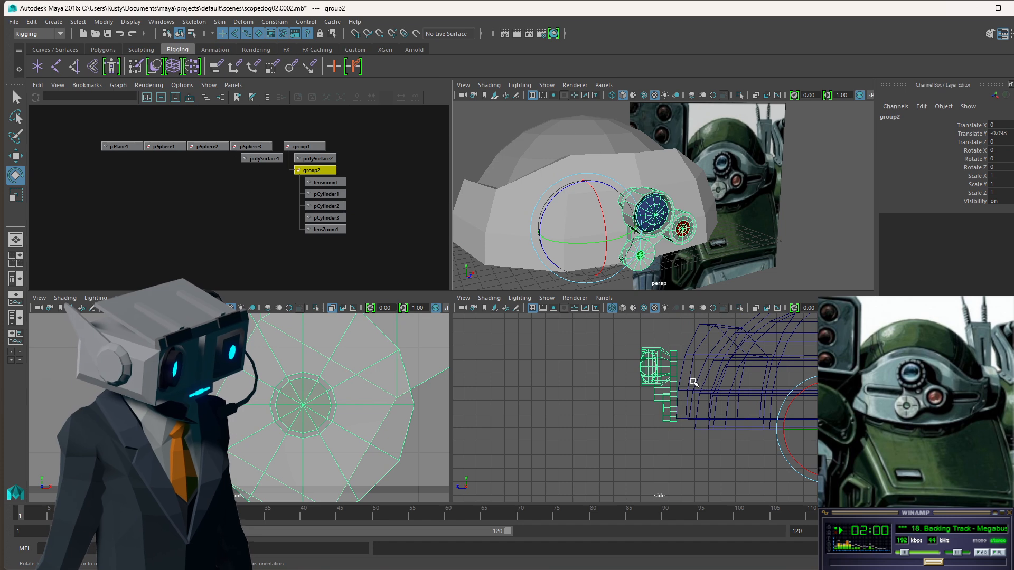
scroll(647, 384, "up", 1)
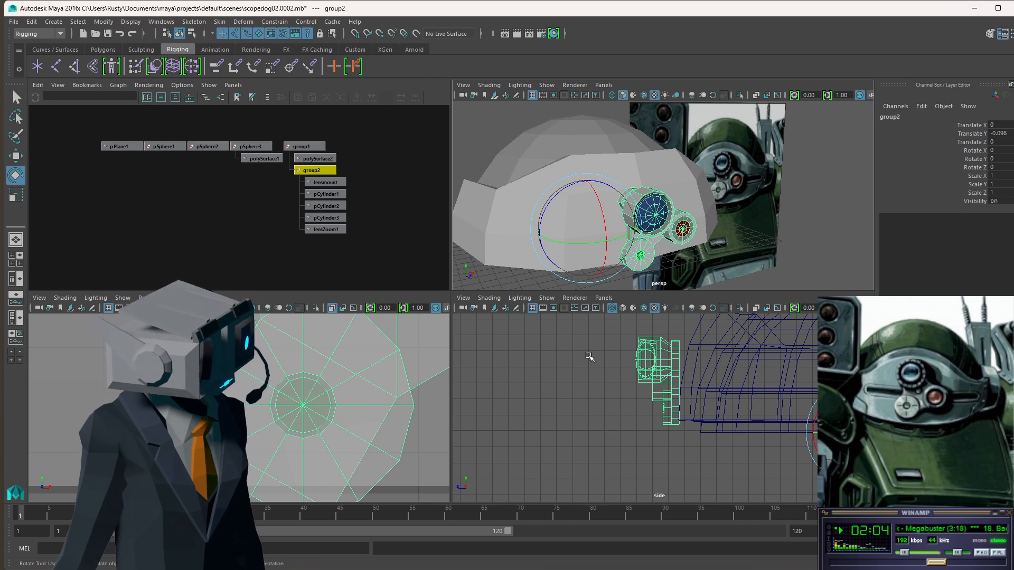
left_click(557, 339)
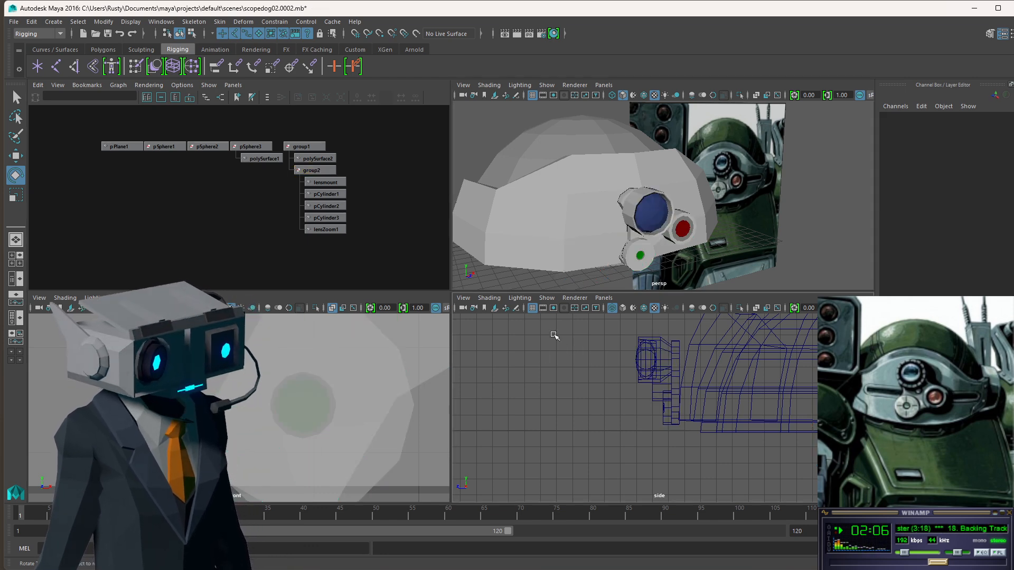
left_click_drag(612, 232, 692, 222, "alt")
left_click_drag(787, 173, 669, 170, "alt")
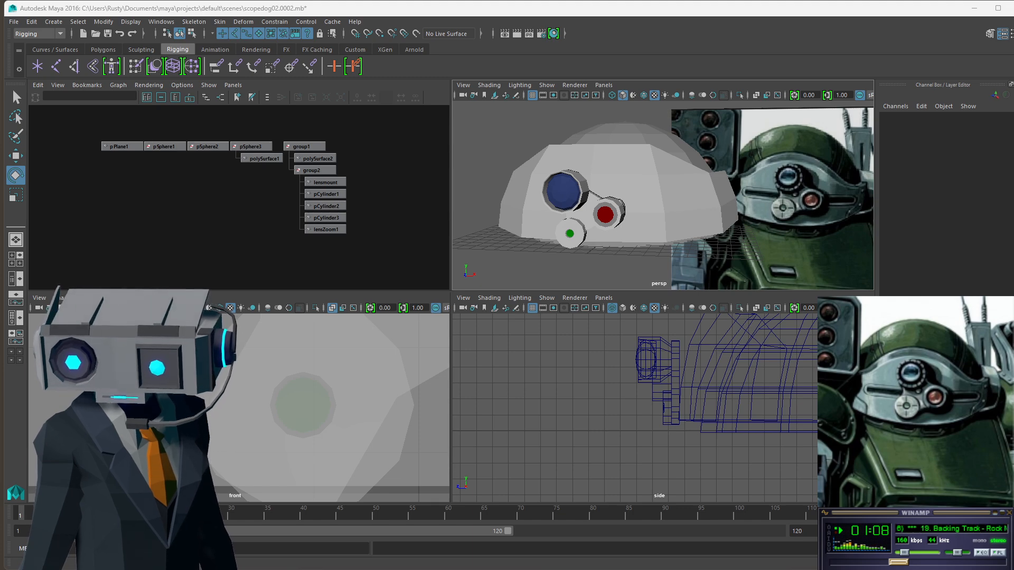
Switch to the browser, play the Armored Trooper Votoms opening video and examine the lens shot at 1:25
left_click_drag(0, 30, 317, 23)
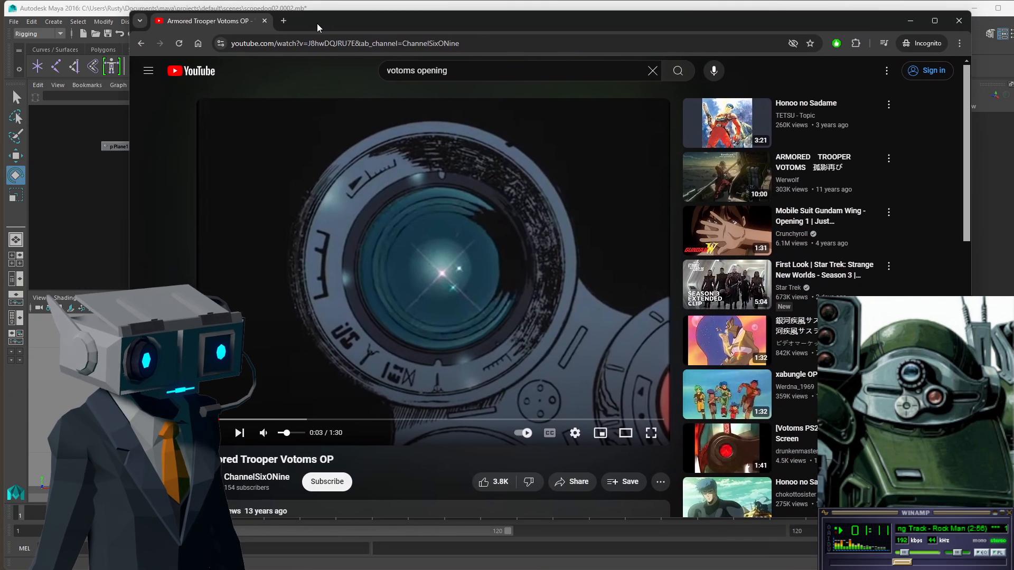
left_click(225, 420)
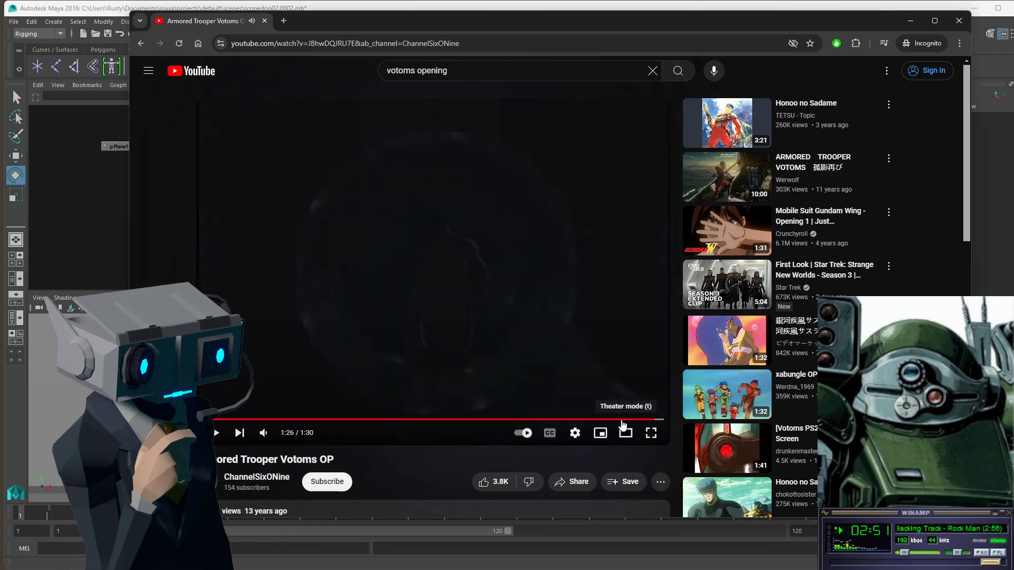
left_click_drag(651, 420, 647, 422)
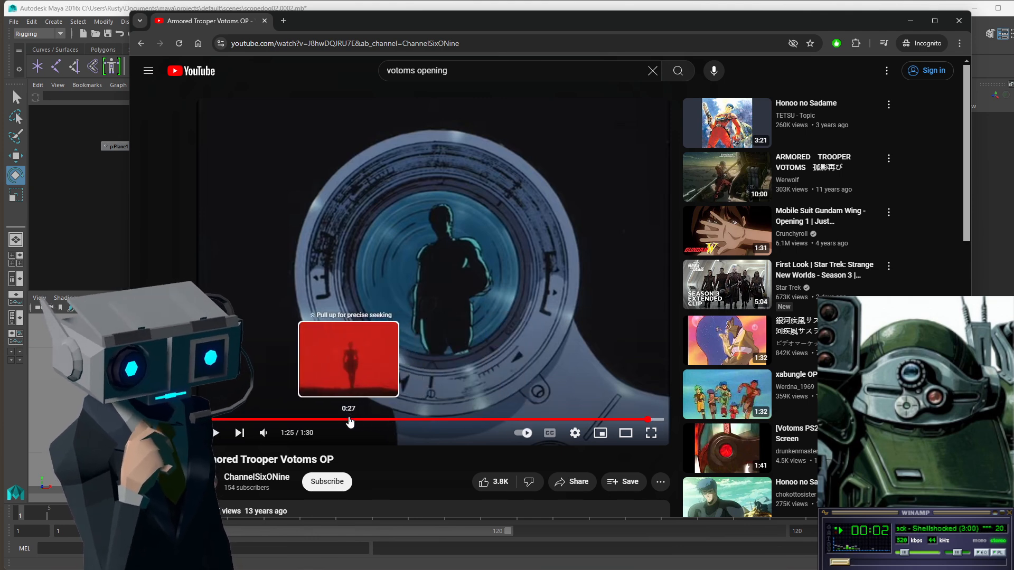
Examine the robot's lens close-ups in the first nine seconds of the opening video and return to Maya
left_click(302, 421)
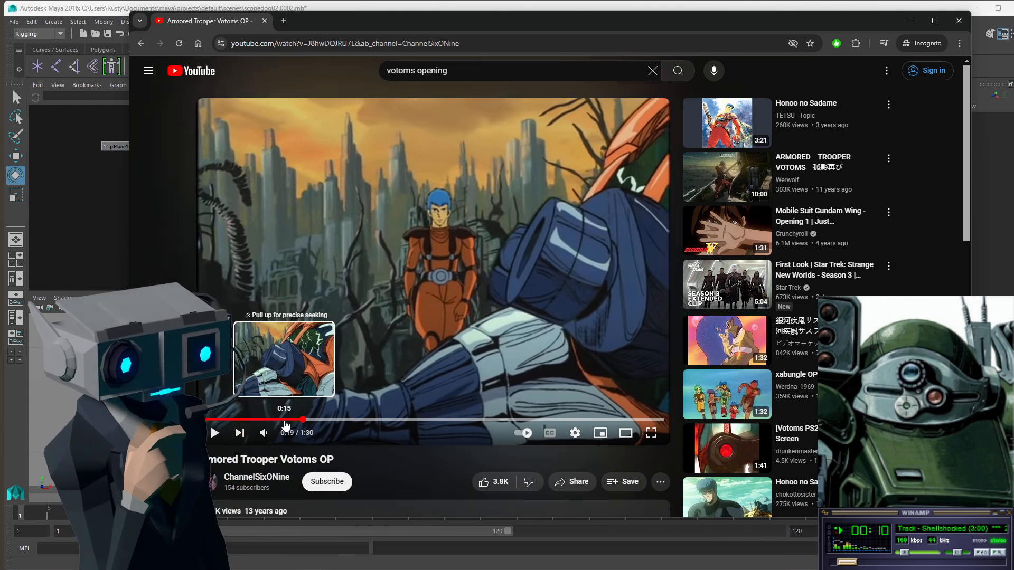
left_click(285, 420)
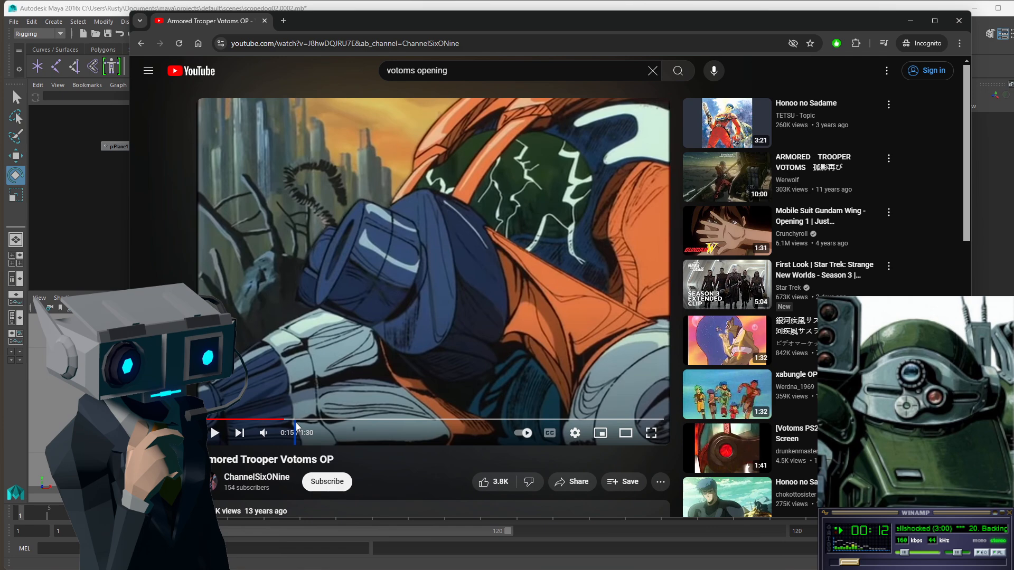
left_click(258, 420)
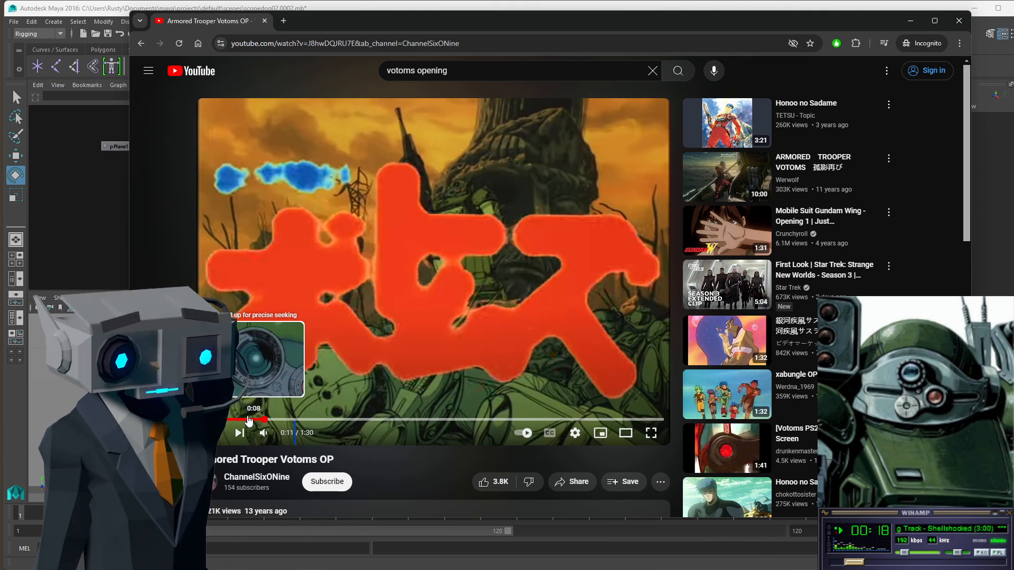
left_click(236, 420)
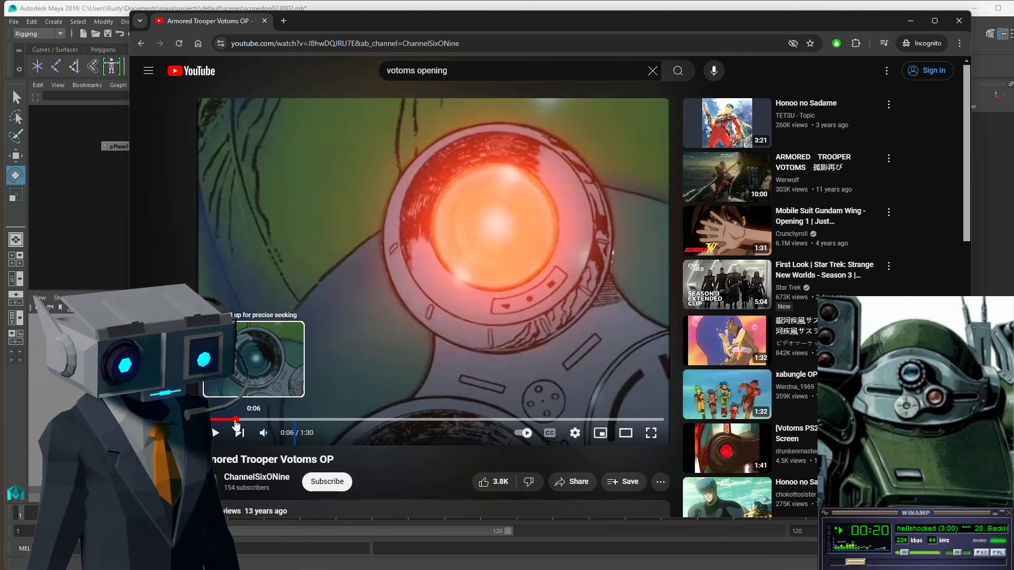
left_click_drag(236, 423, 211, 423)
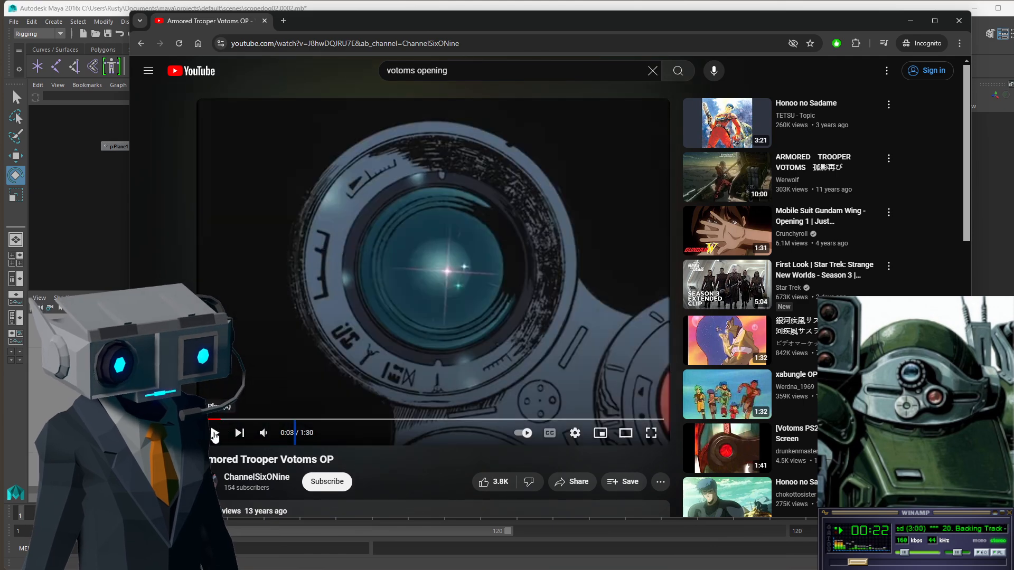
left_click(213, 433)
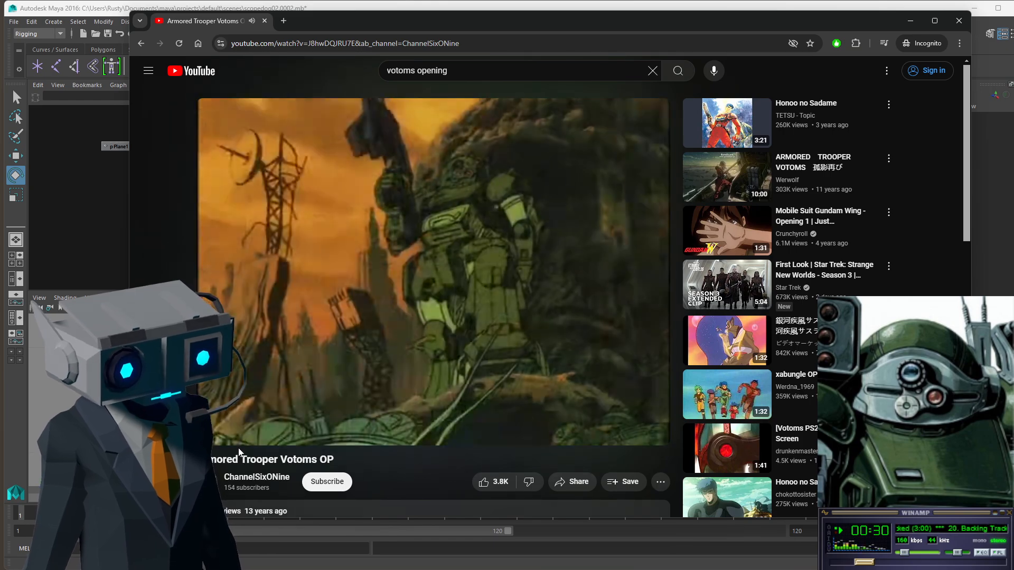
left_click(255, 420)
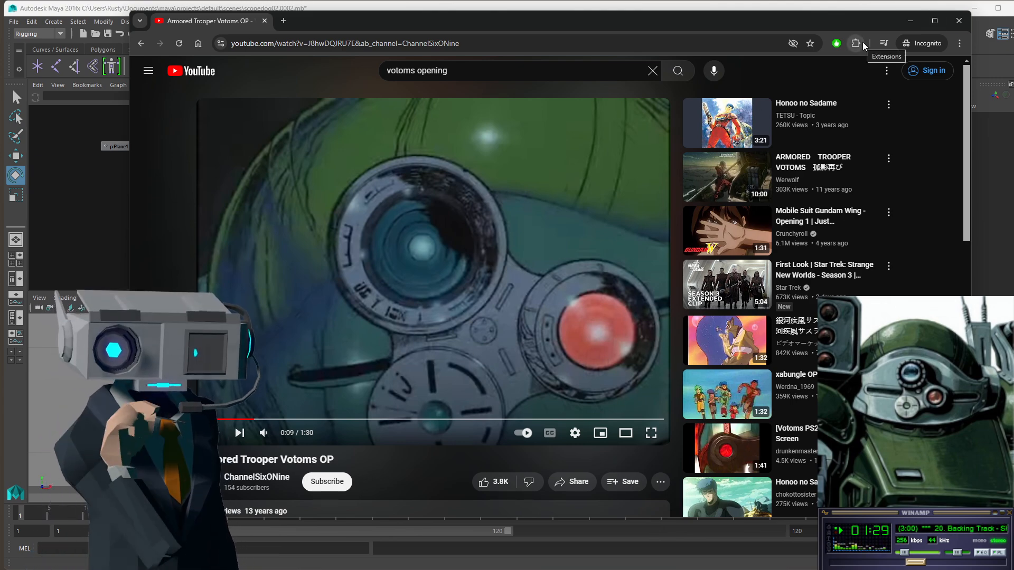
left_click(909, 25)
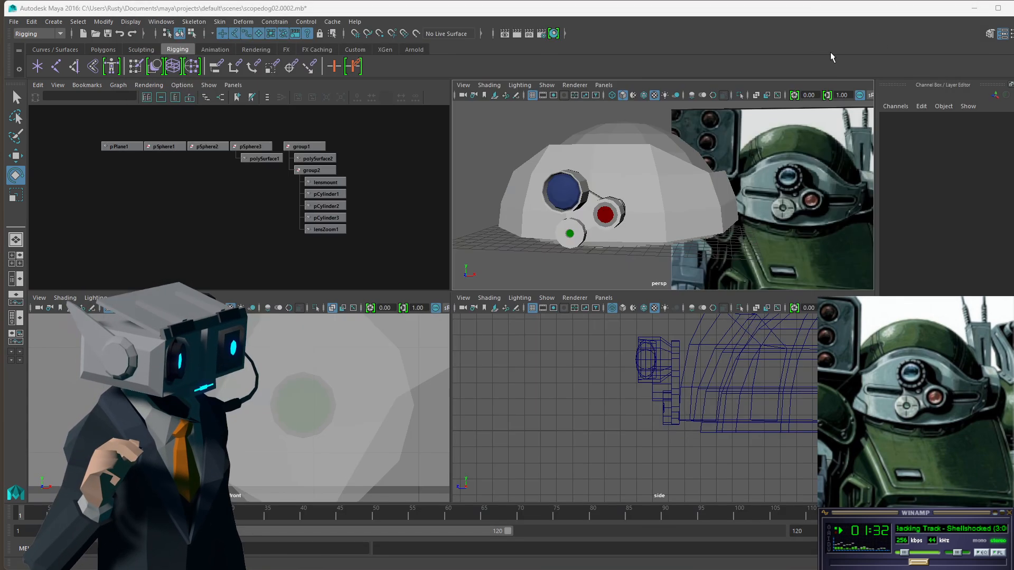
left_click(570, 234)
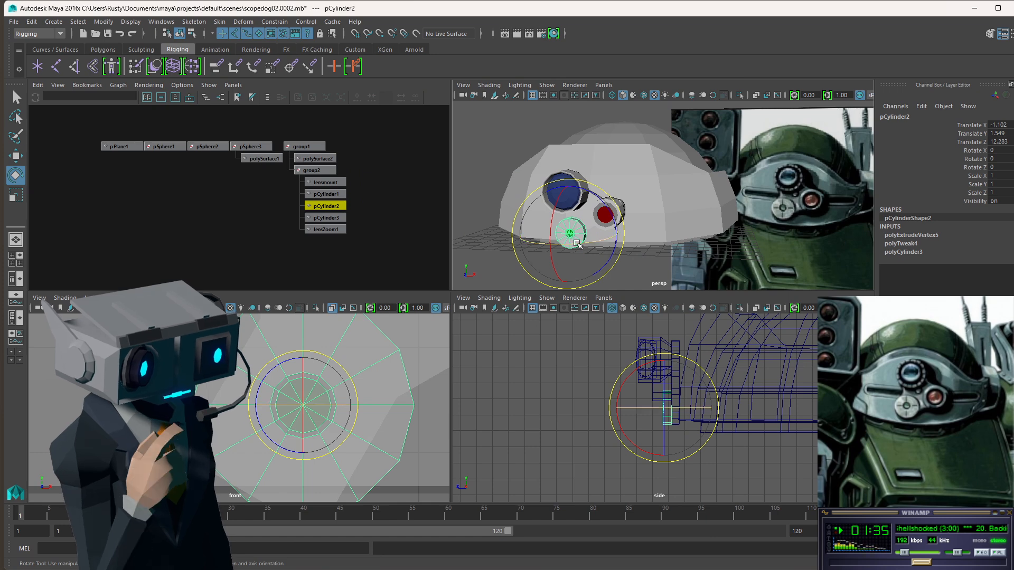
scroll(577, 244, "up", 5)
scroll(577, 244, "down", 5)
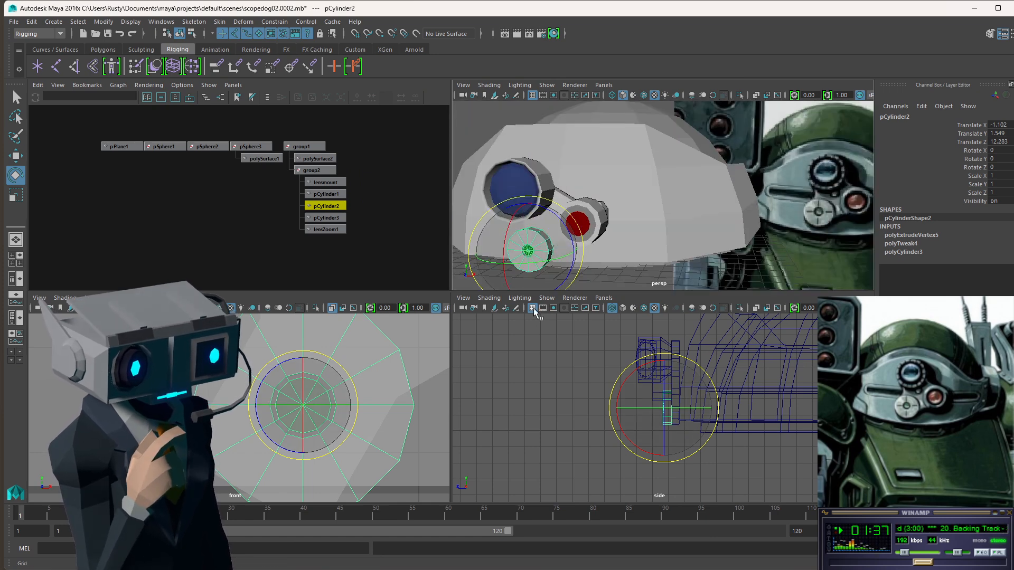
left_click(531, 346)
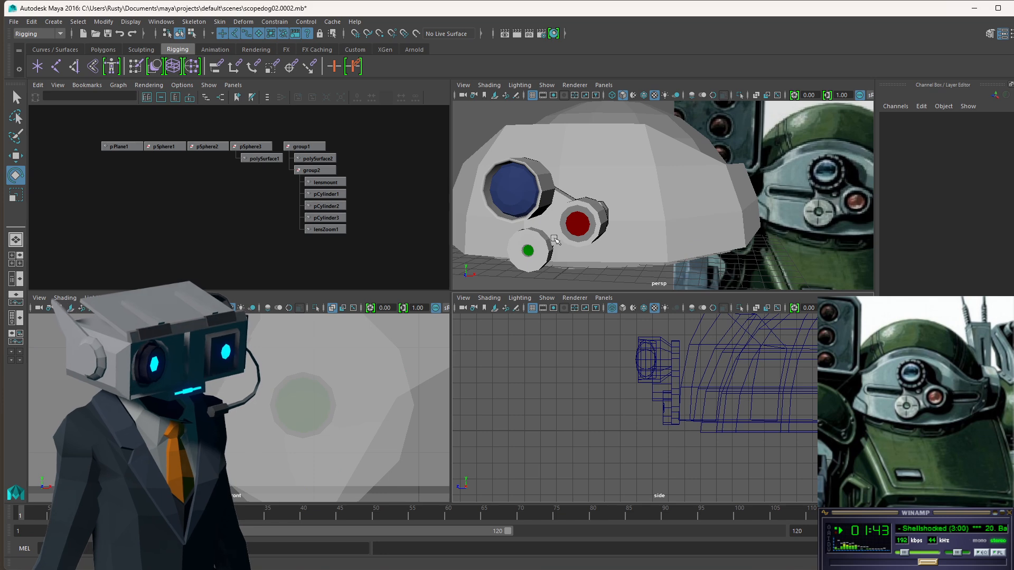
Switch to the Votoms Viewer's Guide, examine page VVG-150's labelled Scopedog diagram and compare it with the model's lenses
left_click_drag(555, 239, 593, 230, "alt")
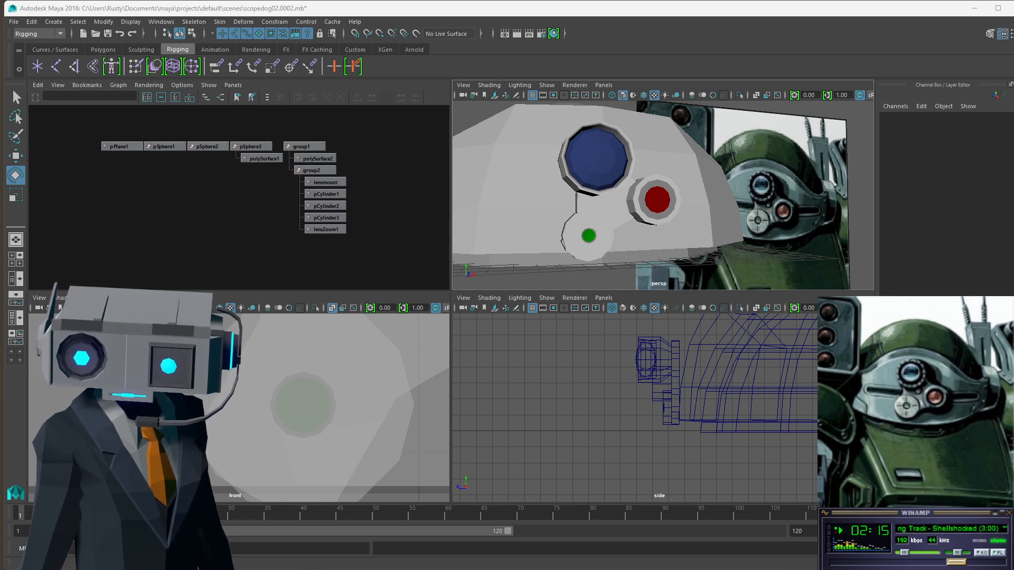
key("alt+Tab")
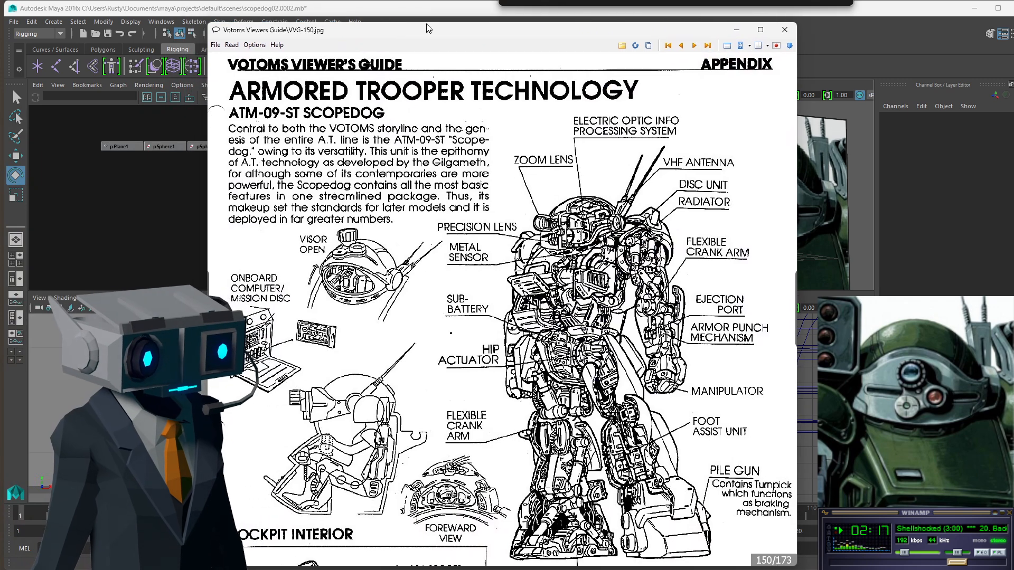
left_click_drag(427, 23, 414, 12)
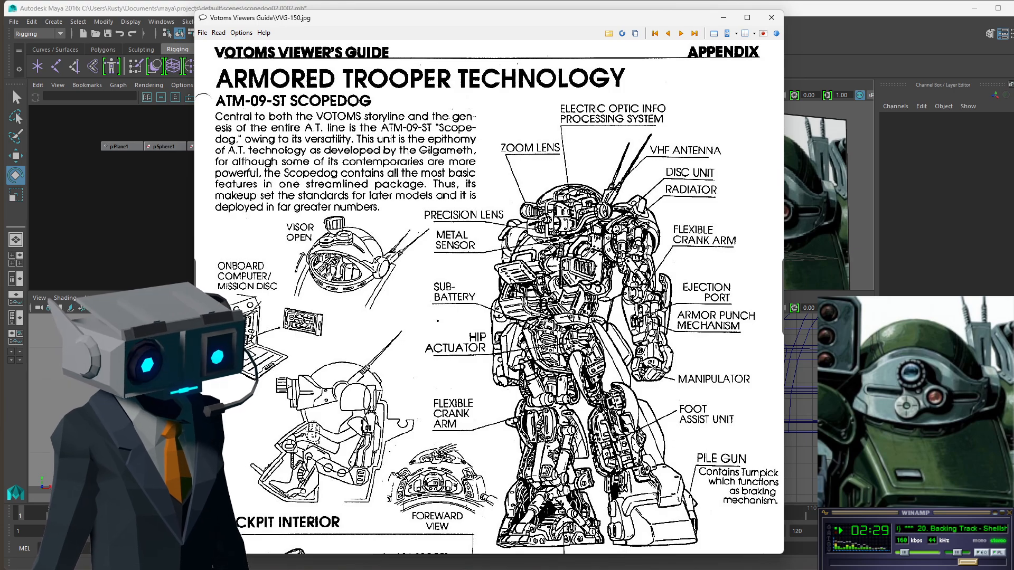
scroll(327, 280, "up", 1)
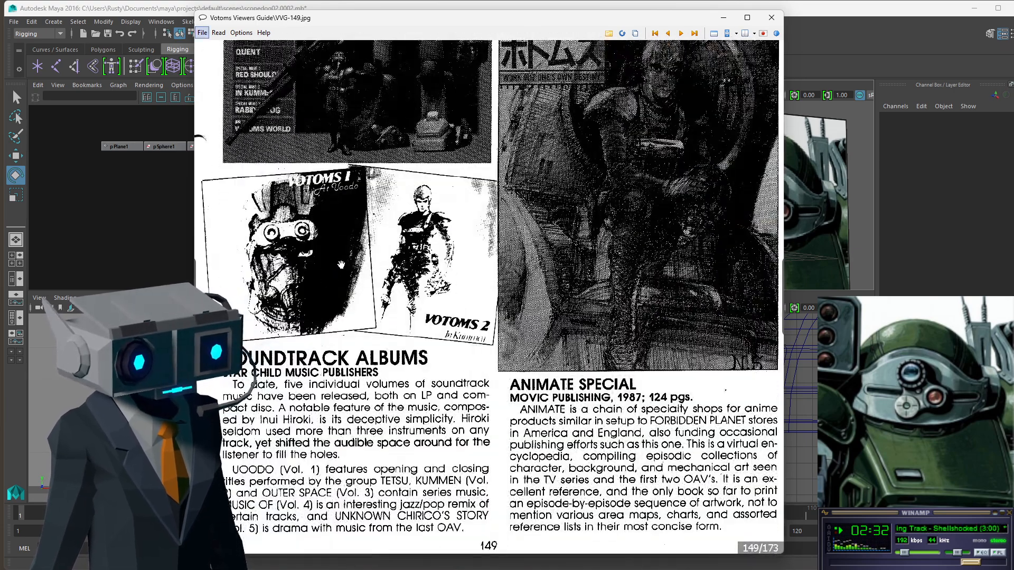
left_click(680, 33)
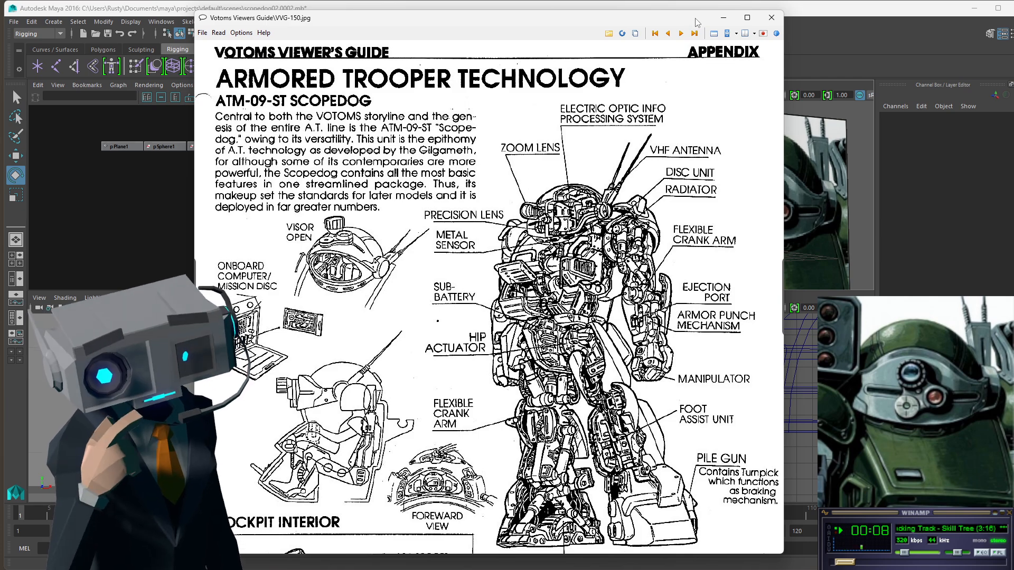
left_click_drag(696, 24, 669, 299)
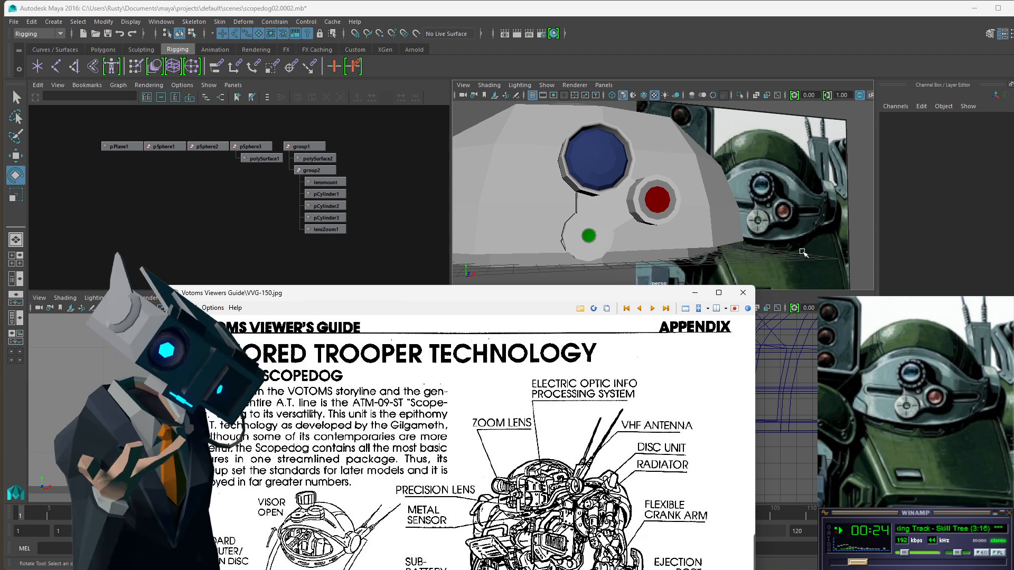
left_click_drag(529, 299, 462, 96)
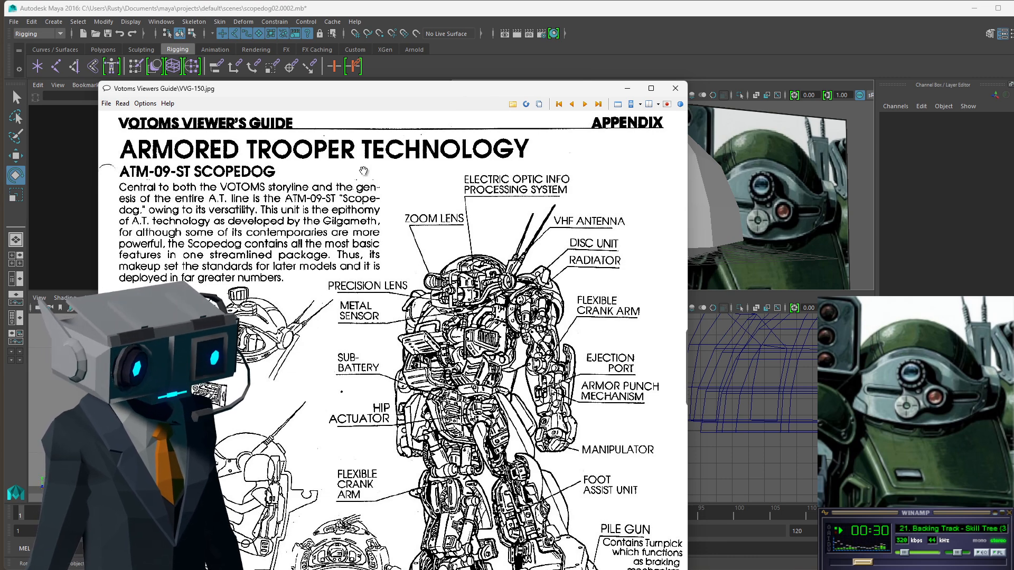
left_click_drag(364, 98, 409, 306)
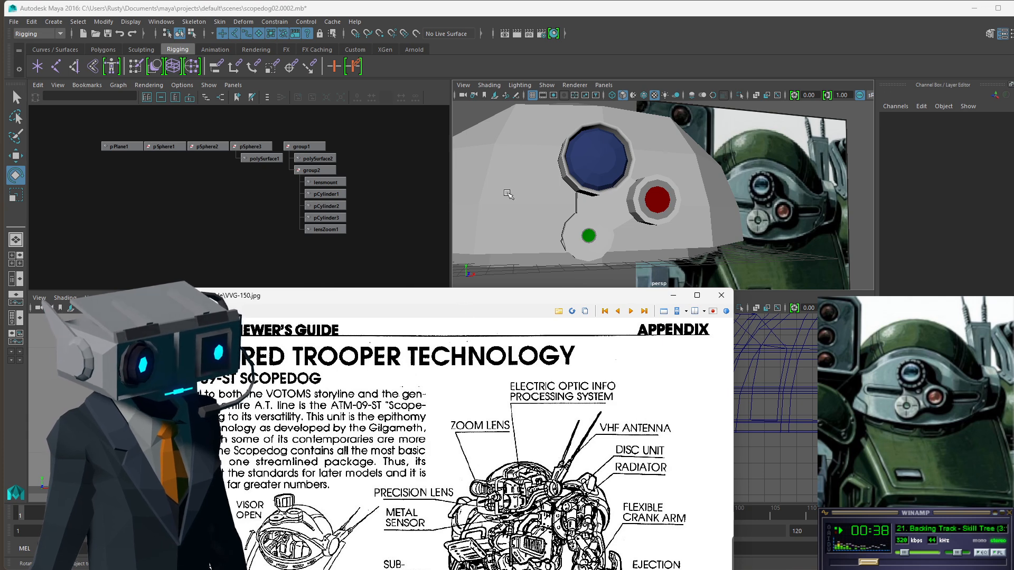
Select the visor surface polySurface2 in Maya and compare the head model with the guide's Scopedog drawings
left_click(538, 182)
left_click(504, 184)
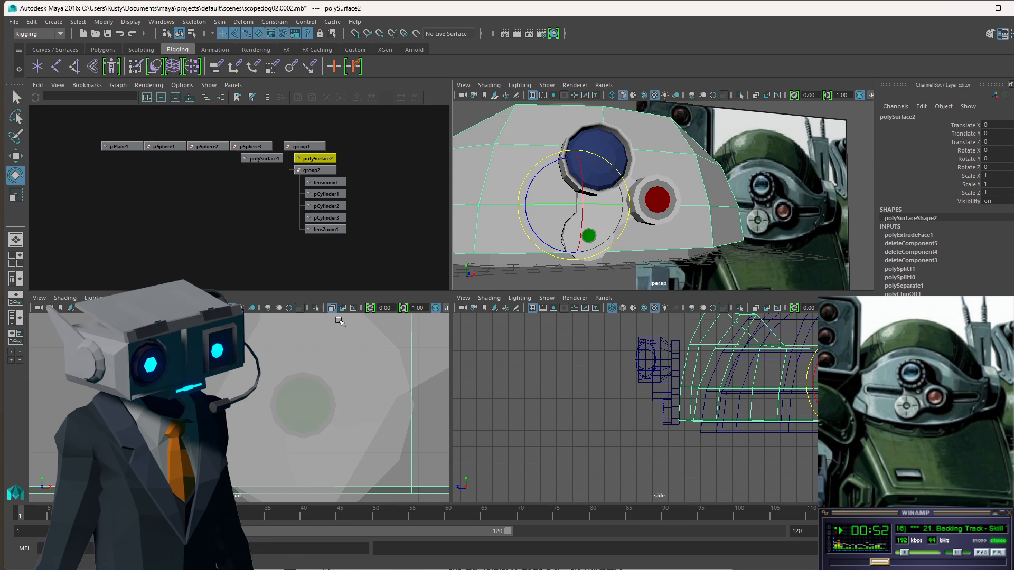
key("alt+Tab")
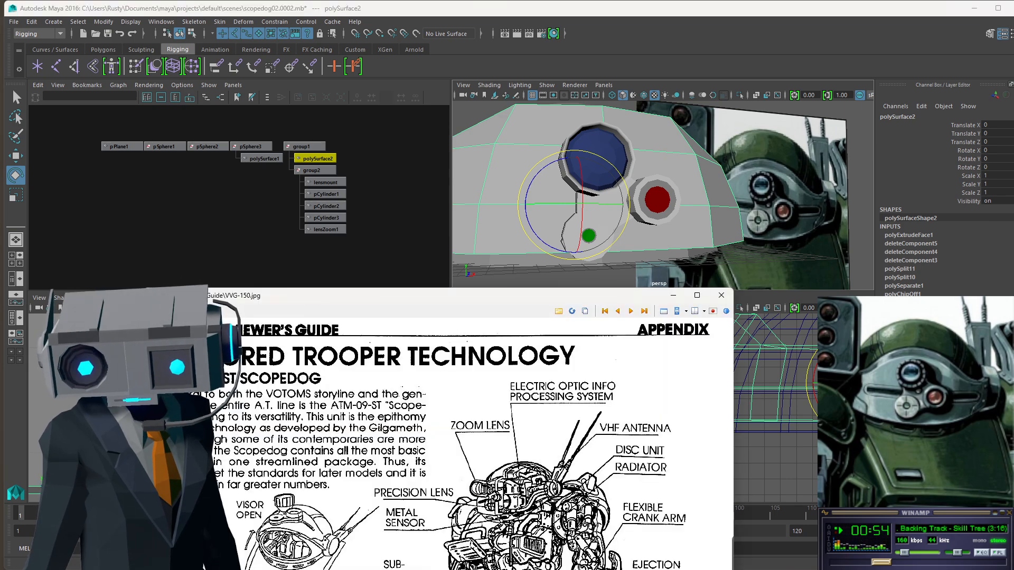
left_click_drag(357, 296, 510, 62)
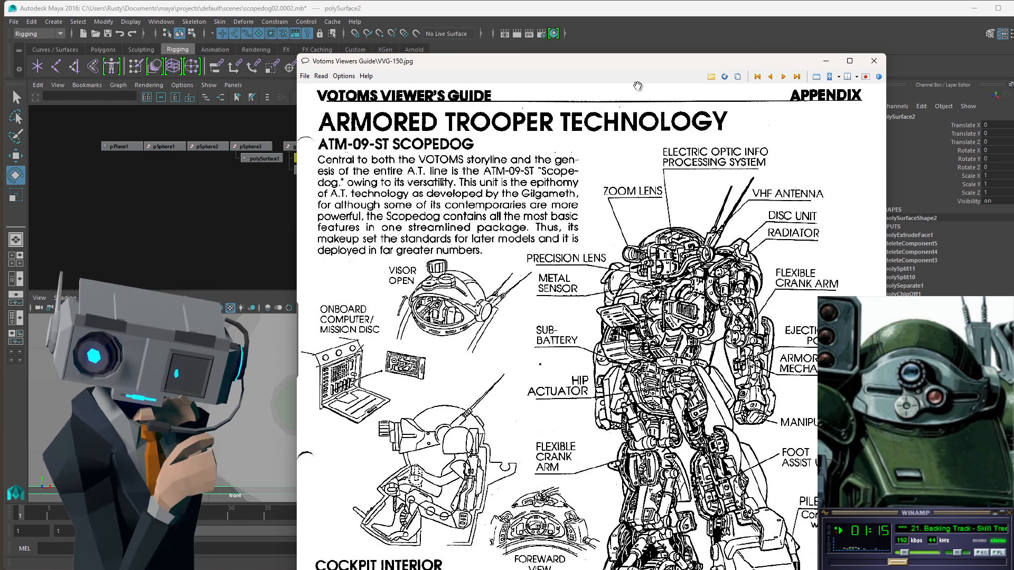
left_click_drag(672, 61, 663, 269)
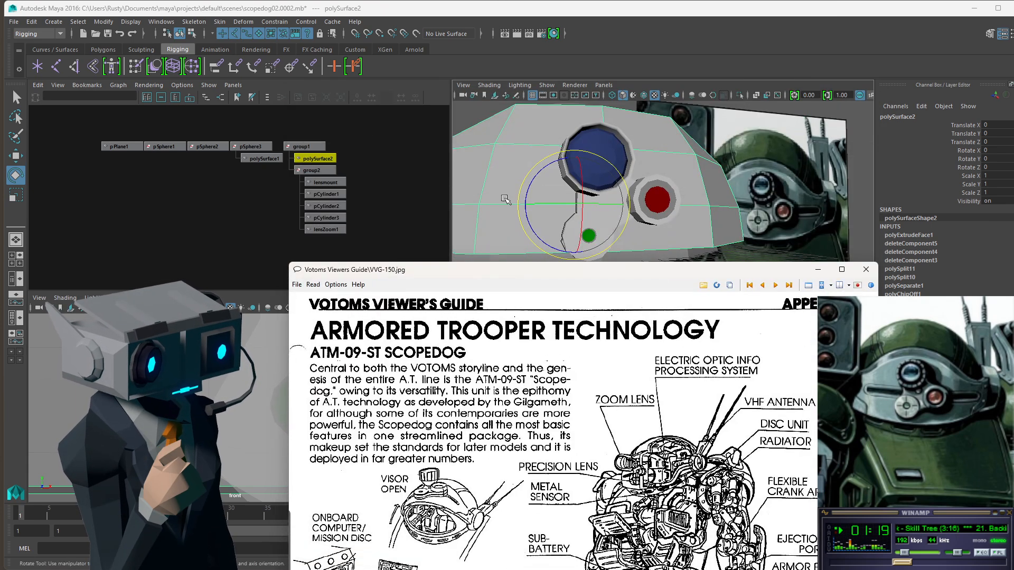
left_click_drag(689, 276, 616, 108)
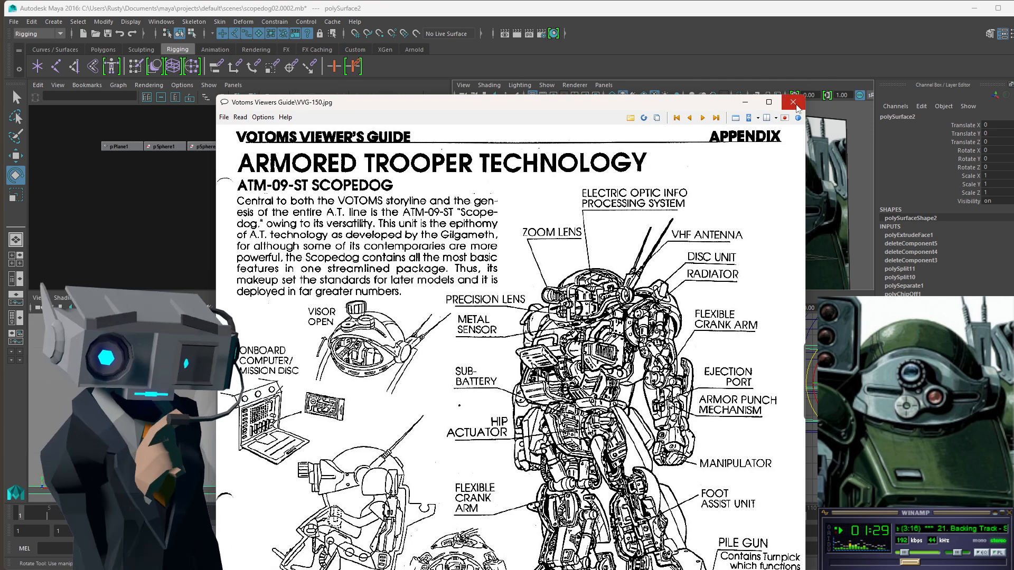
left_click(745, 102)
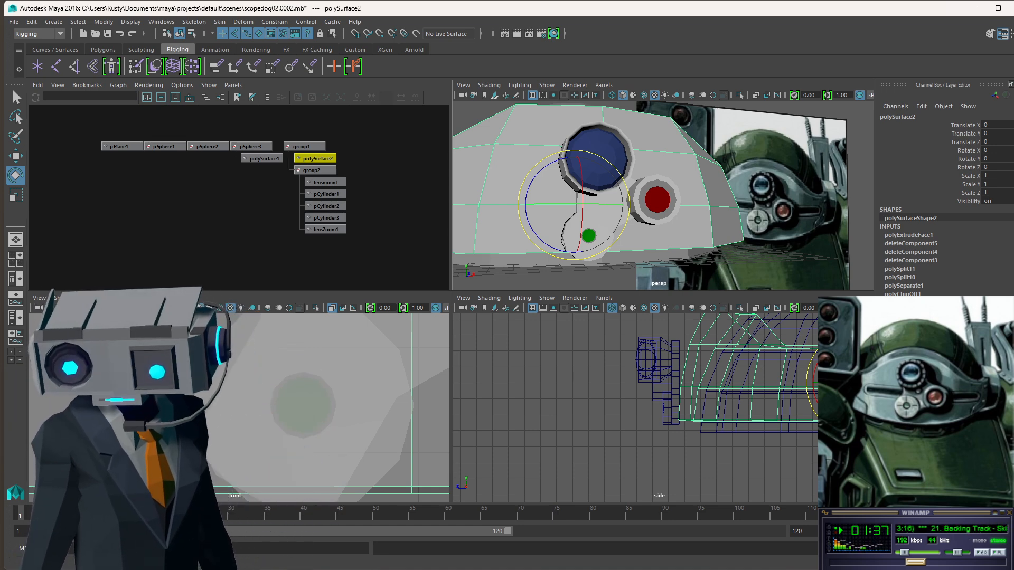
Examine the guide's Scopedog diagram up close, covering the zoom lens, precision lens, visor and leg details, and return to Maya
key("alt+Tab")
left_click_drag(372, 108, 482, 51)
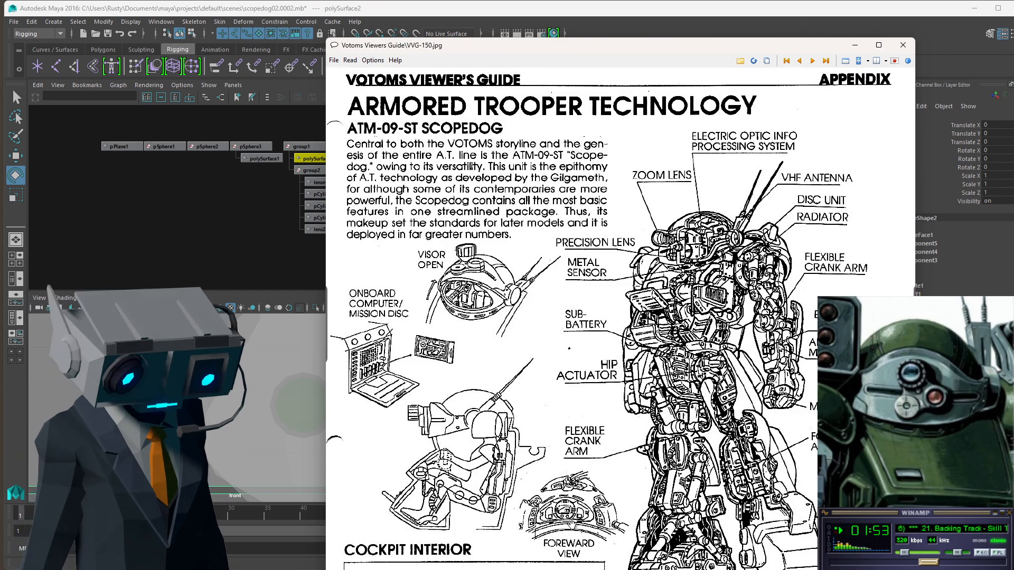
scroll(579, 528, "up", 8, "ctrl")
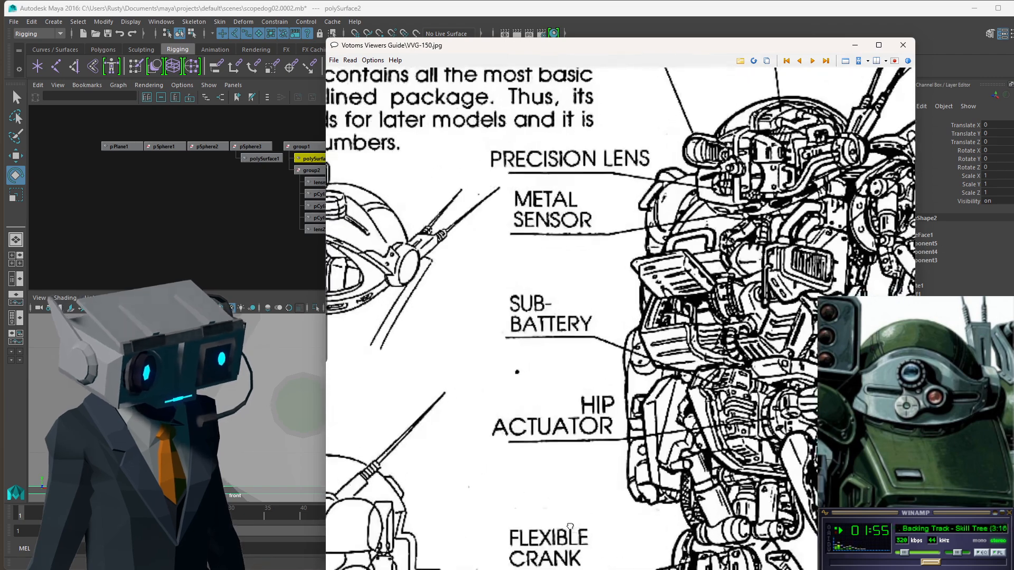
left_click_drag(580, 528, 628, 121)
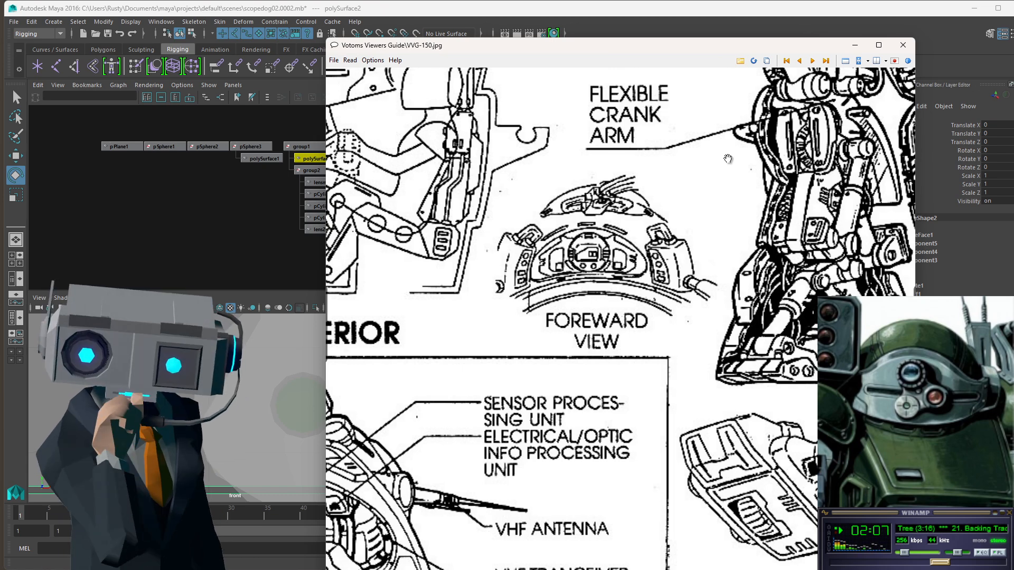
left_click_drag(758, 90, 562, 294)
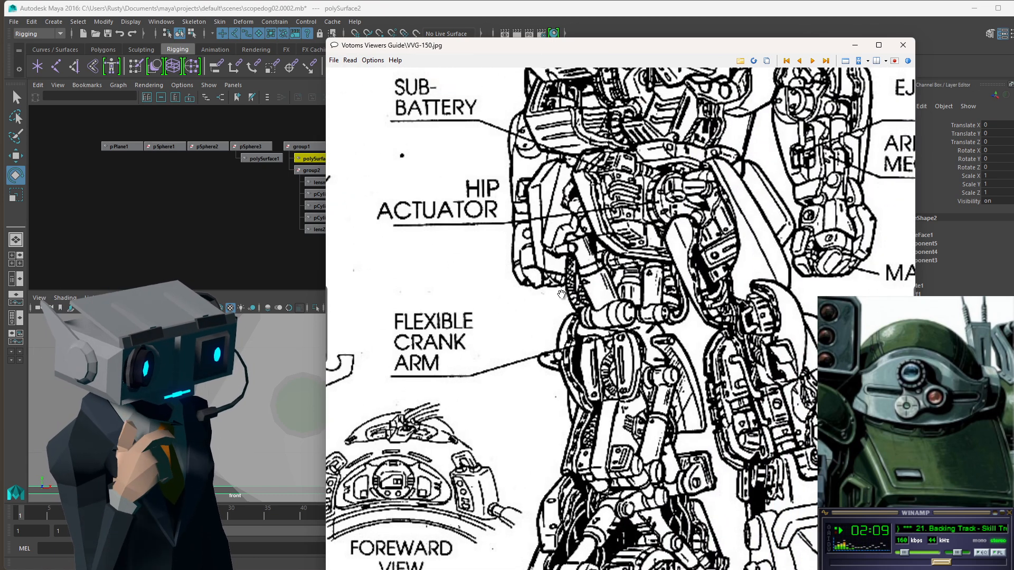
left_click_drag(670, 361, 647, 192)
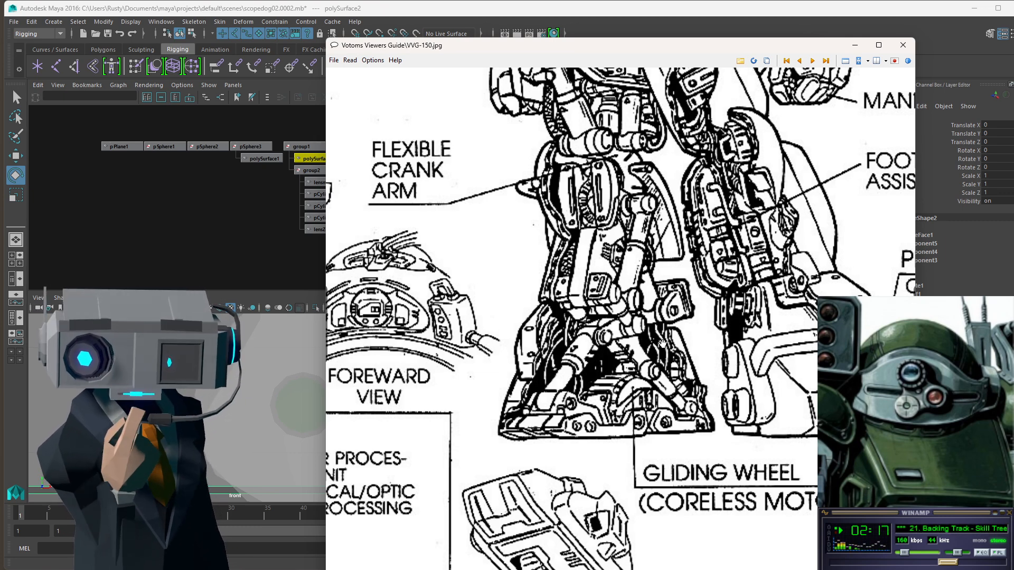
scroll(685, 293, "up", 6)
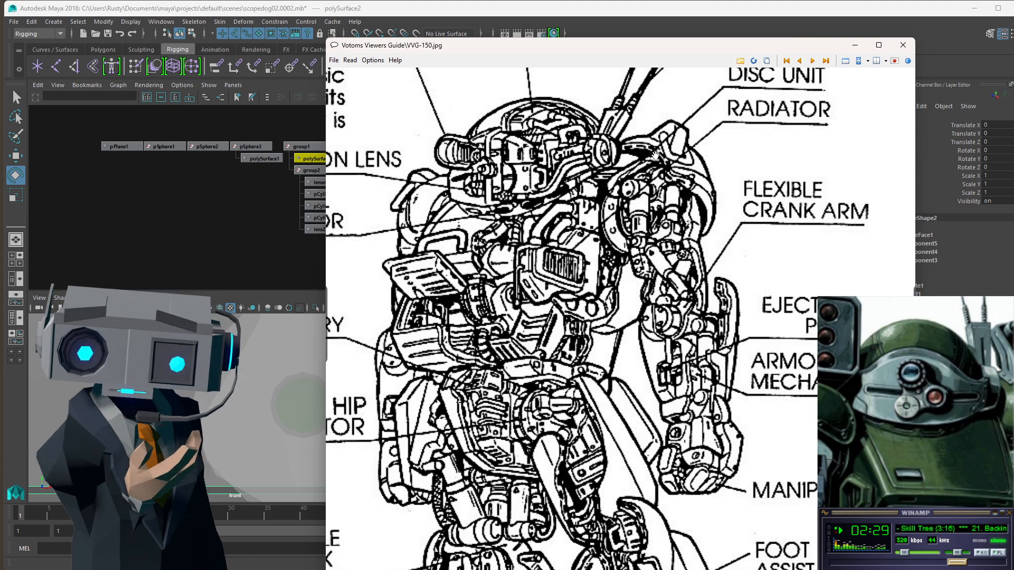
left_click_drag(607, 142, 553, 232)
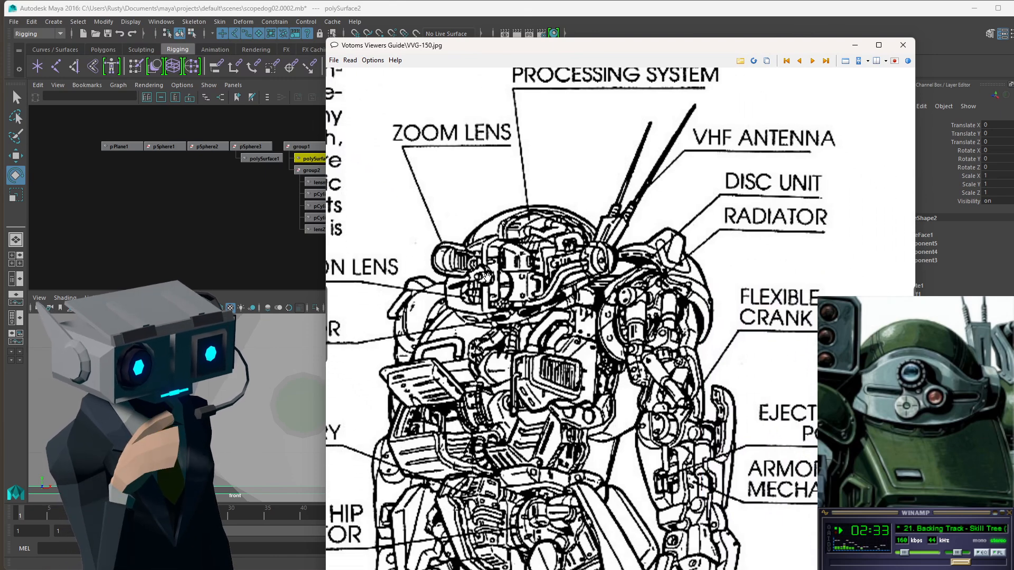
left_click_drag(443, 314, 481, 344)
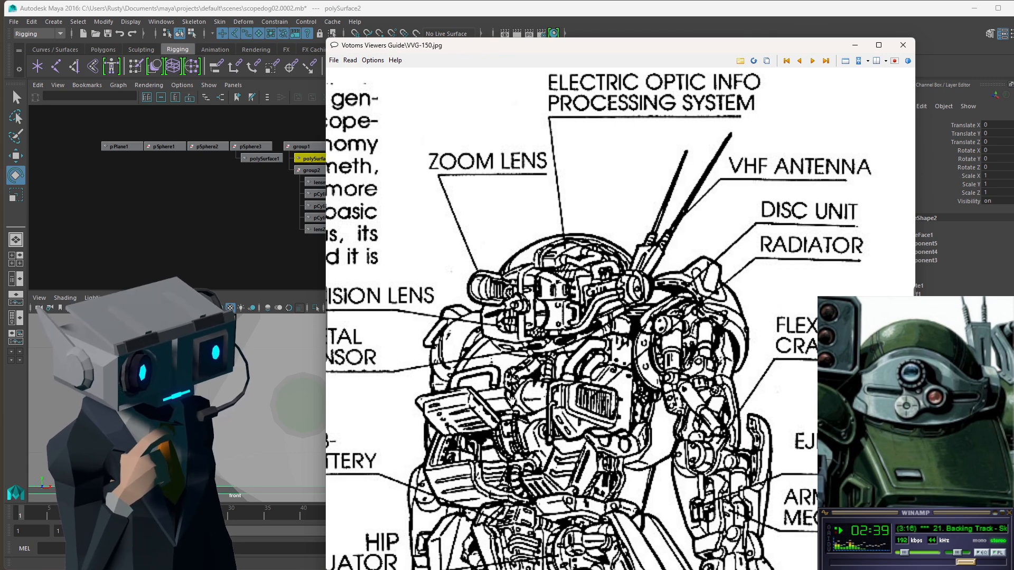
left_click_drag(476, 400, 458, 343)
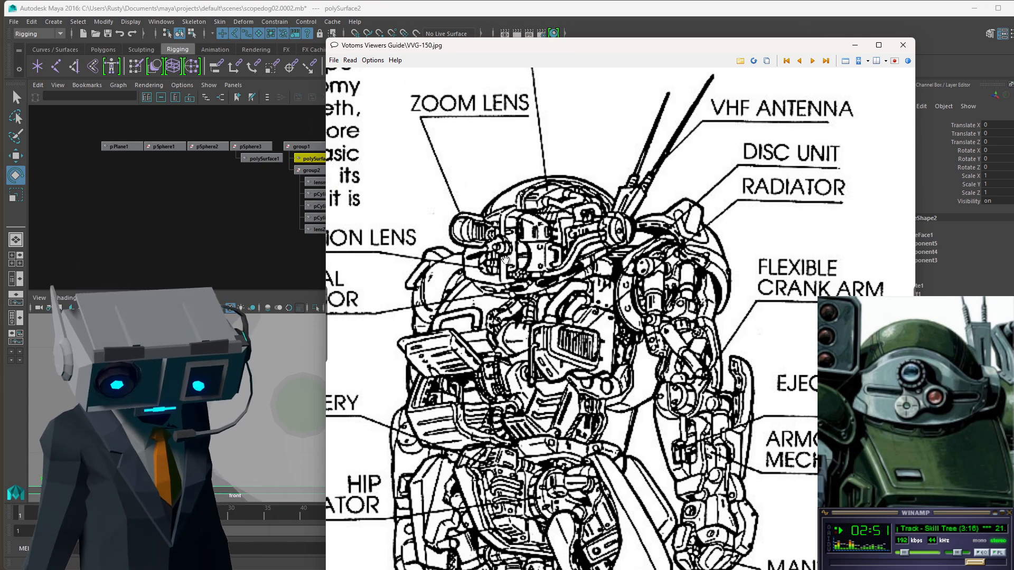
scroll(526, 260, "down", 2)
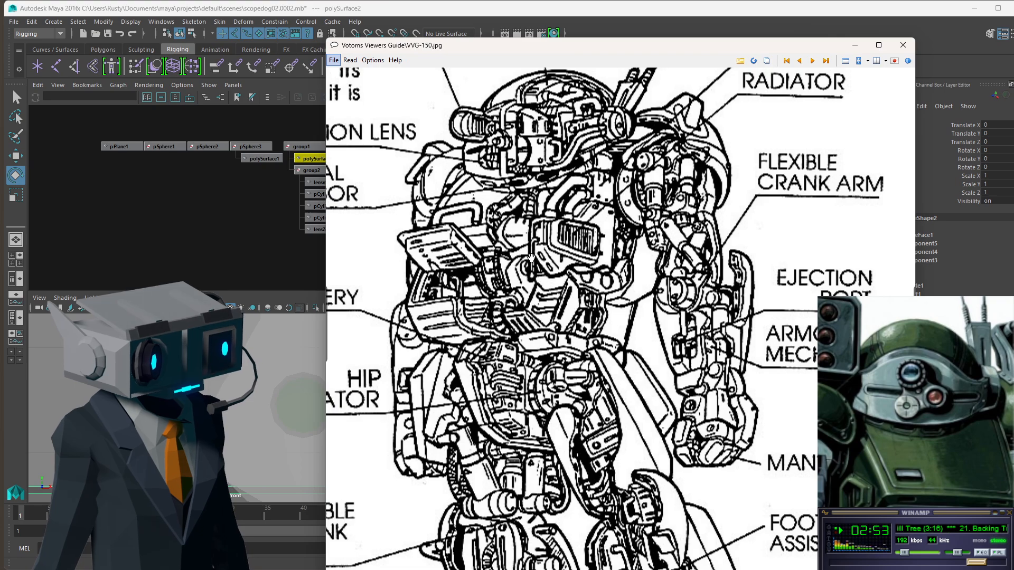
left_click_drag(628, 223, 631, 223)
scroll(631, 223, "down", 3, "ctrl")
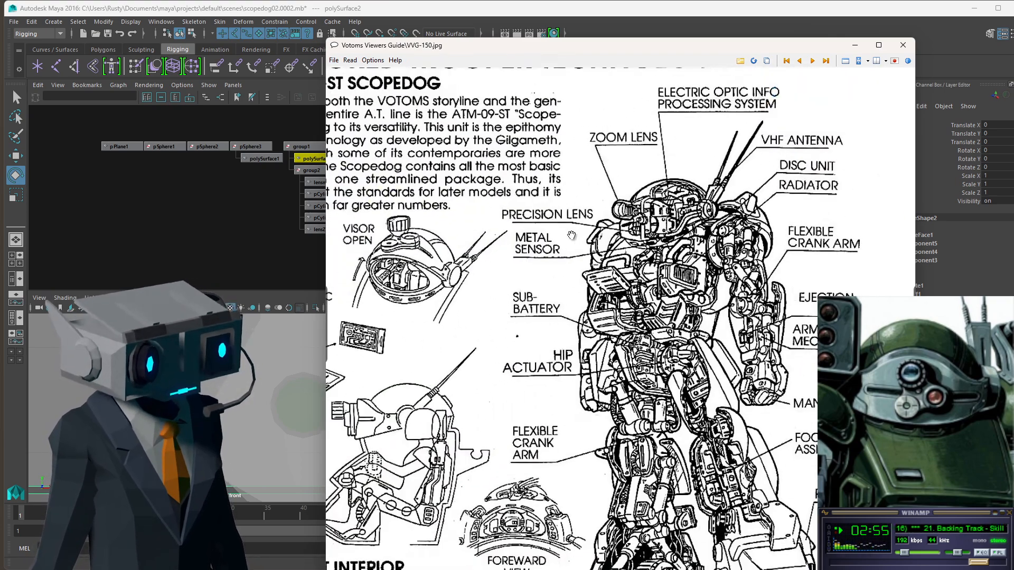
left_click_drag(499, 248, 538, 244)
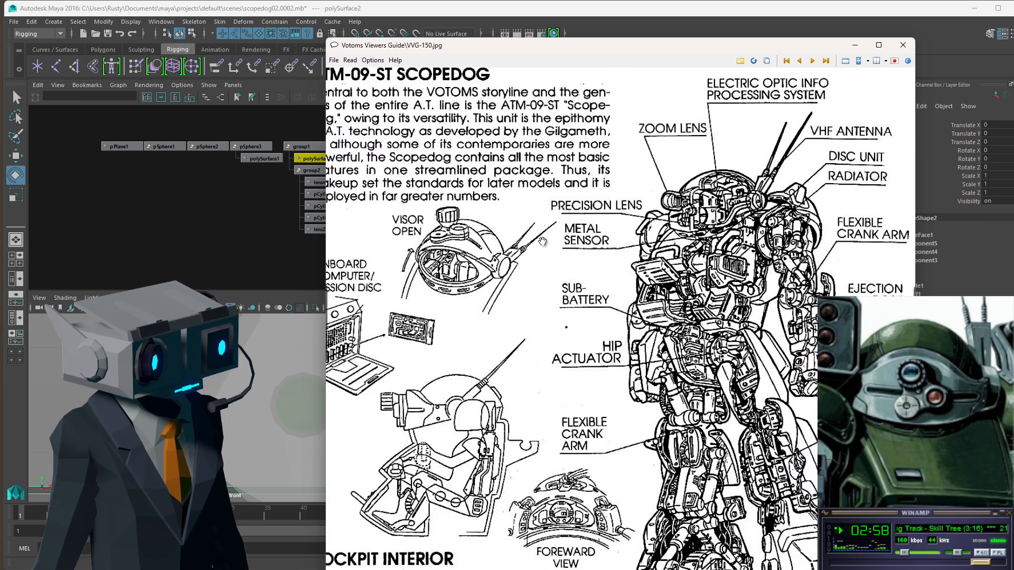
left_click(855, 45)
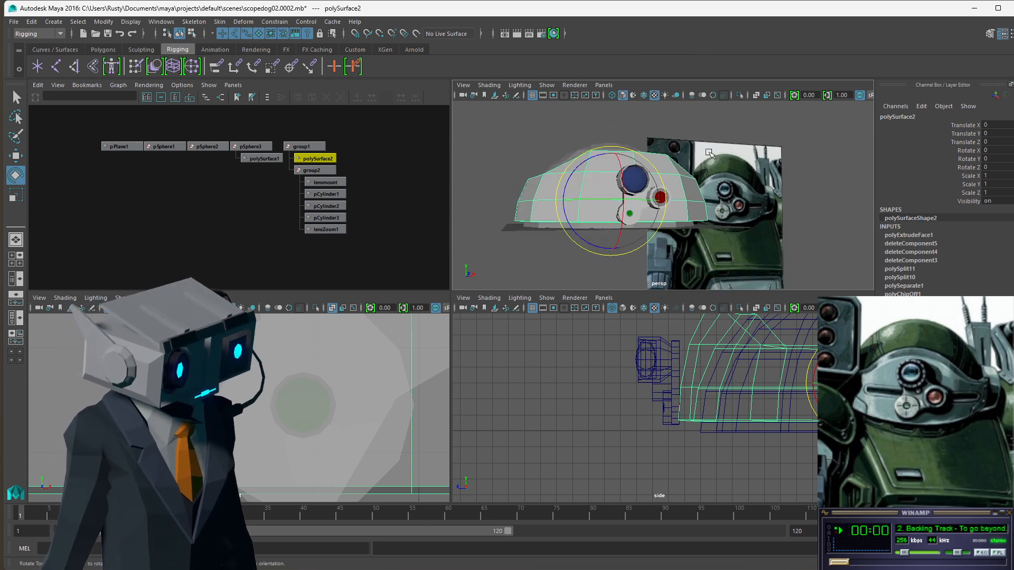
Inspect the lens assembly on the visor from the front and side, and select the green-centred lens cylinder pCylinder2
left_click_drag(632, 163, 627, 165, "alt")
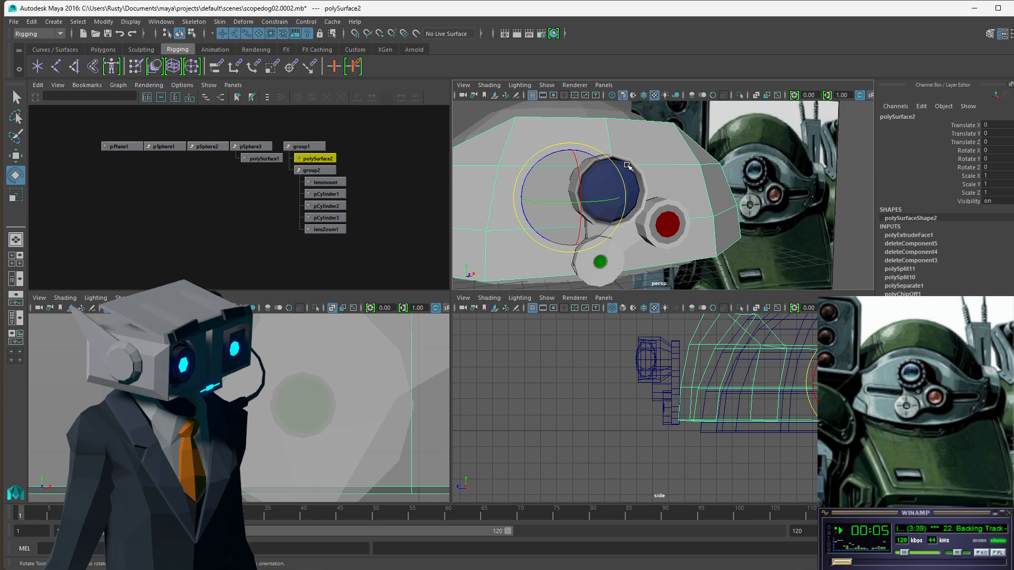
mouse_move(634, 165)
left_mouse_down("alt")
mouse_move(635, 176)
mouse_move(623, 168)
mouse_move(647, 166)
mouse_move(596, 153)
mouse_move(653, 163)
left_mouse_up("alt")
scroll(654, 167, "down", 5)
scroll(653, 167, "up", 3)
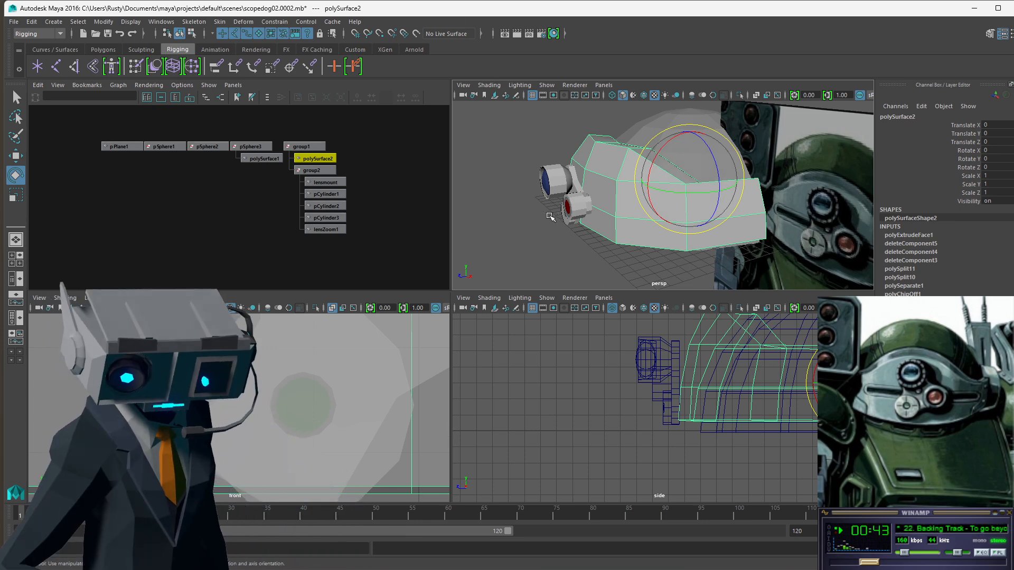
left_click_drag(550, 217, 636, 209, "alt")
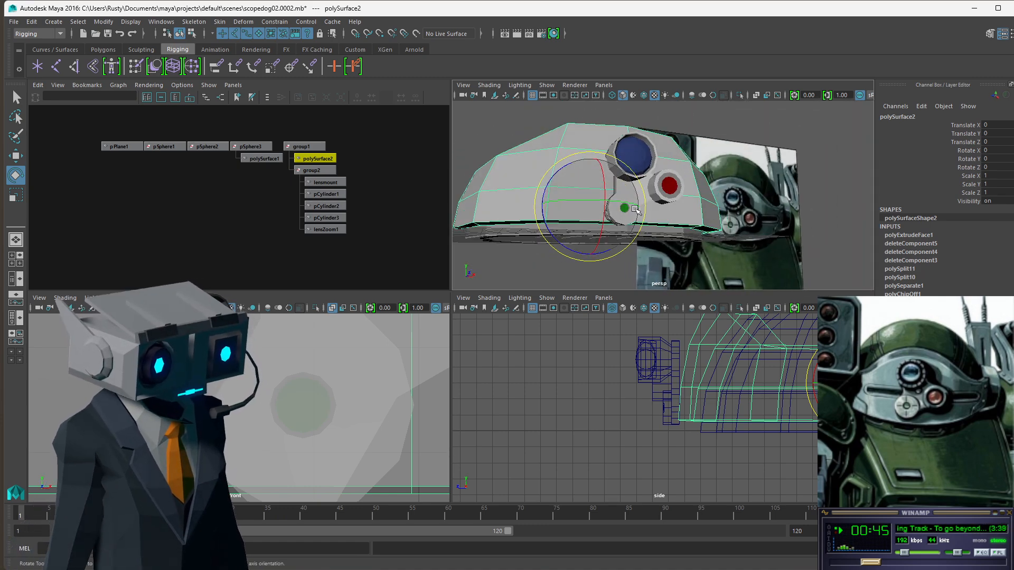
key("q")
left_click(625, 210)
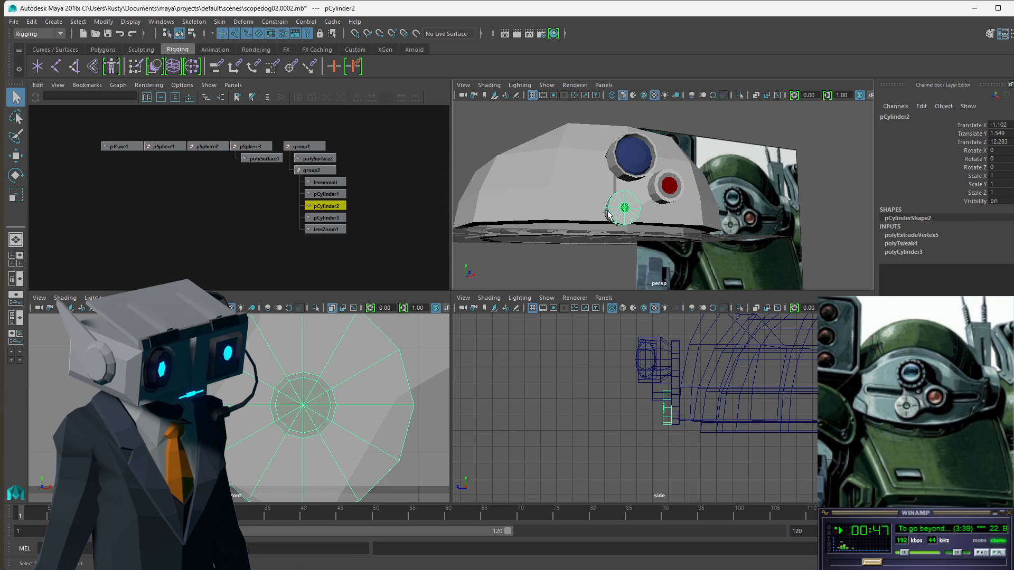
Open the Hypershade and select the green lensCrosshair material to check the names of the lens materials
left_click(555, 33)
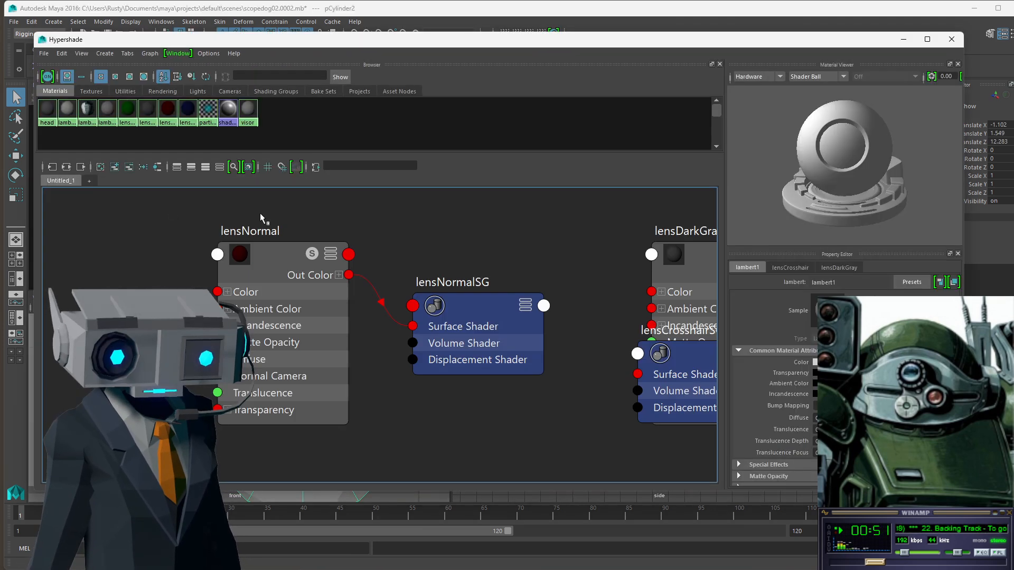
scroll(420, 227, "down", 5)
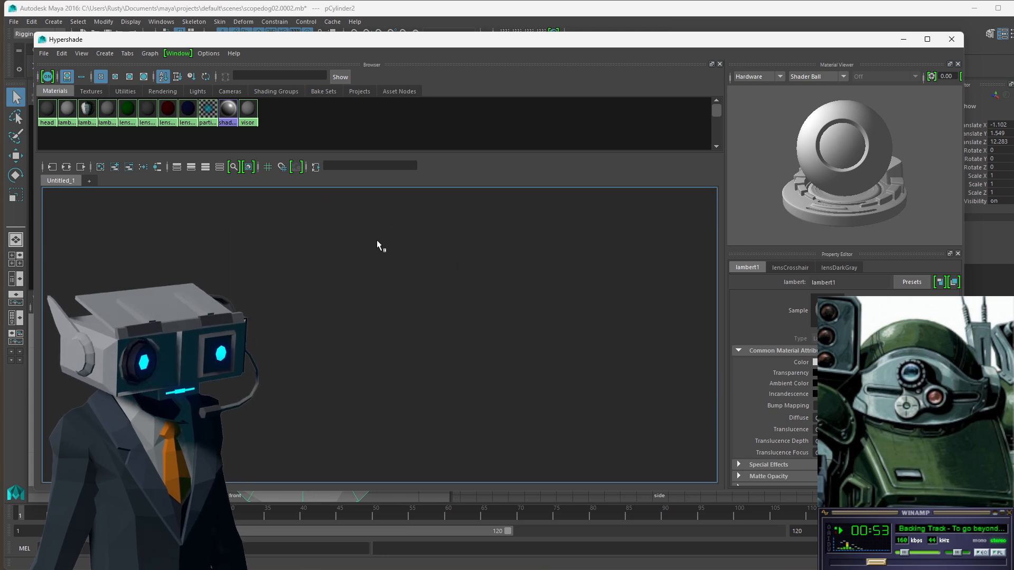
middle_click_drag(280, 243, 650, 411)
scroll(434, 350, "up", 5)
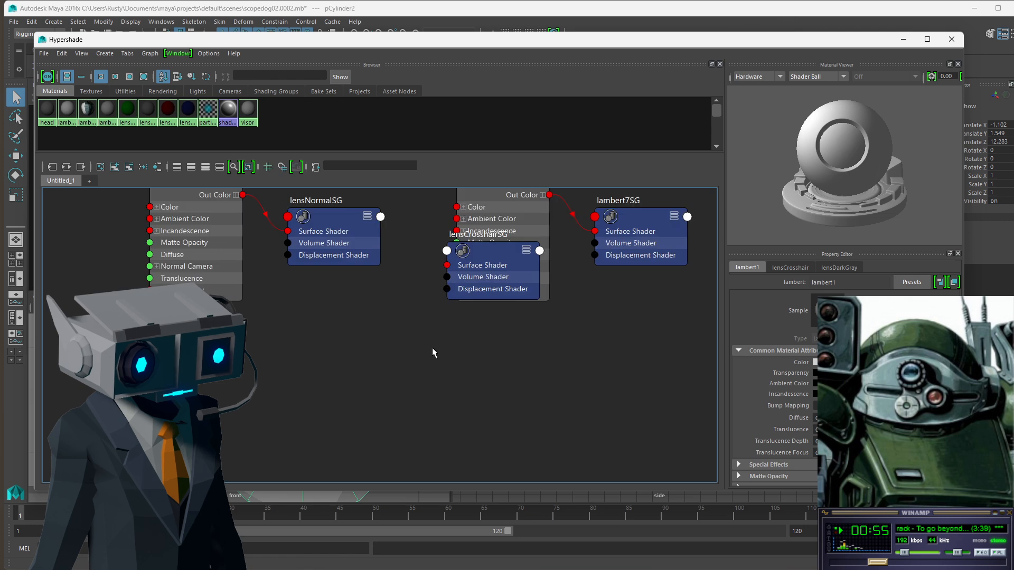
left_click(128, 112)
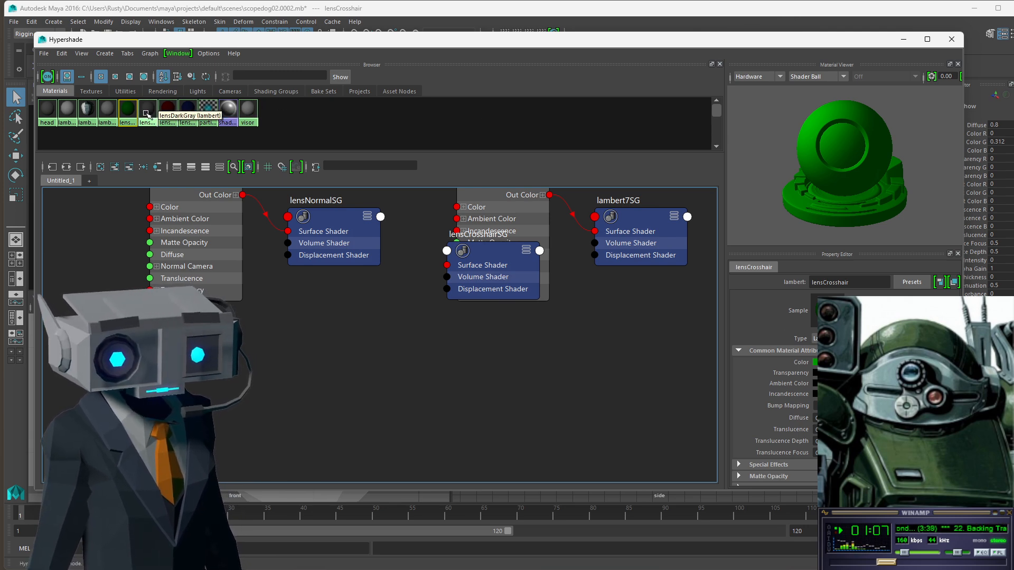
Set the lensZoom material's colour to the blue sampled from the lambert7SG node in the graph
left_click(187, 110)
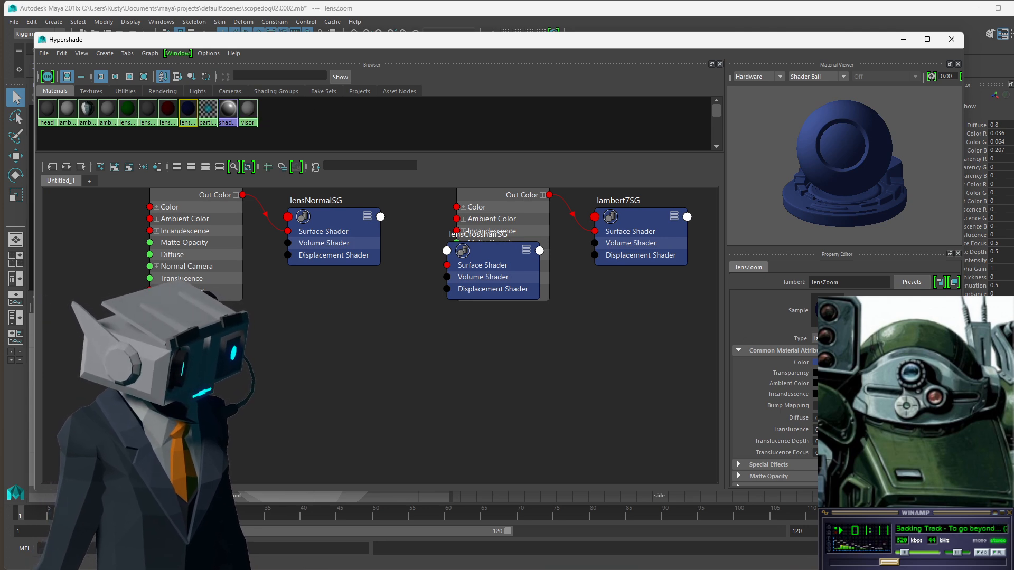
left_click(816, 363)
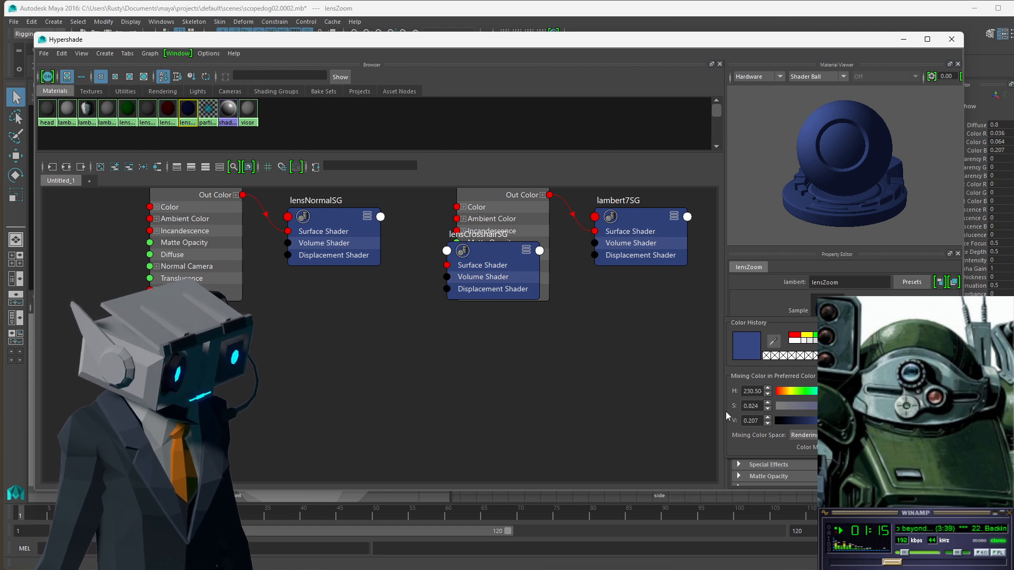
left_click(774, 341)
left_click(642, 217)
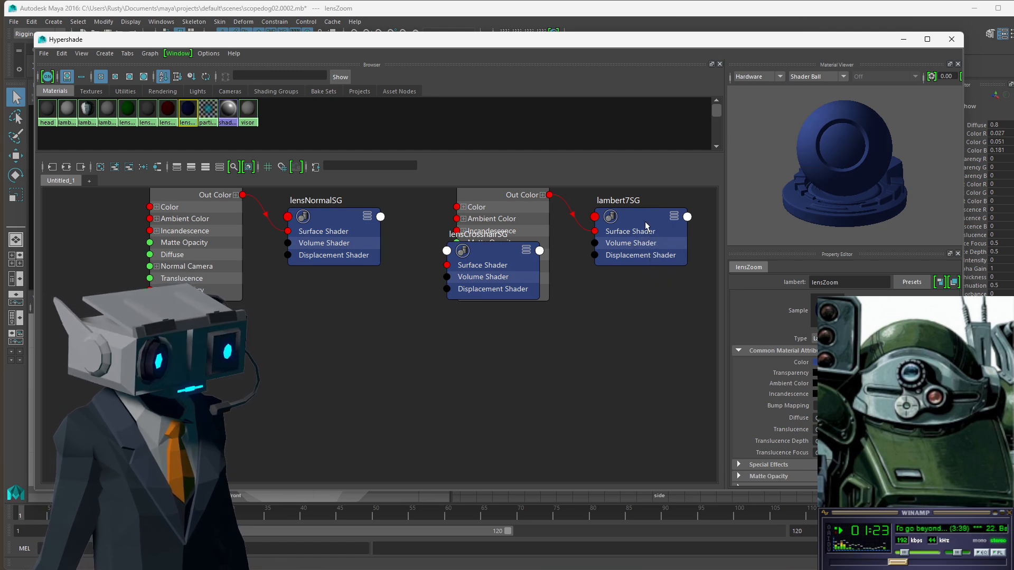
Recolour the lensCrosshair material with the same dark blue as lensZoom and close the Hypershade
left_click(127, 108)
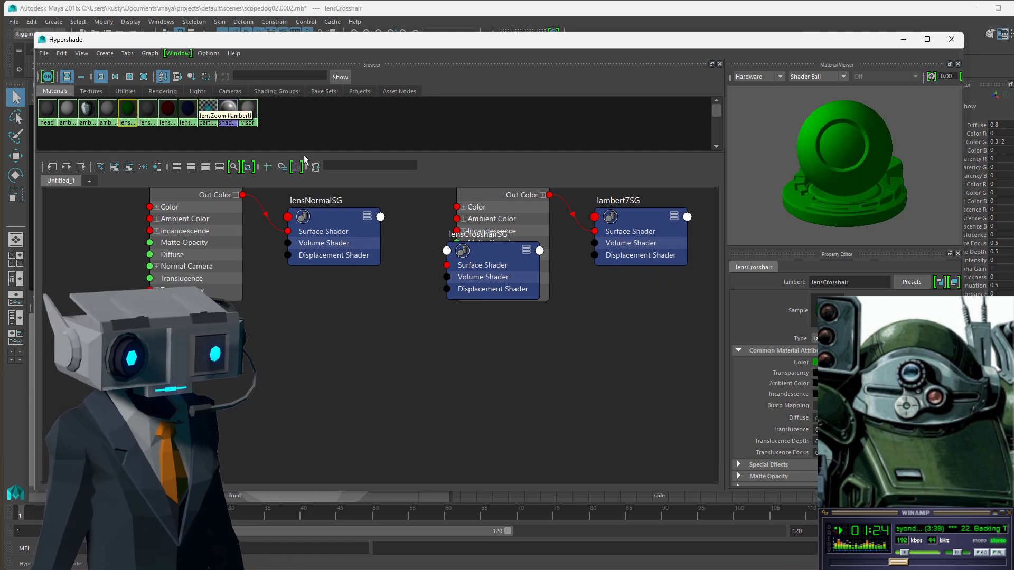
left_click(815, 362)
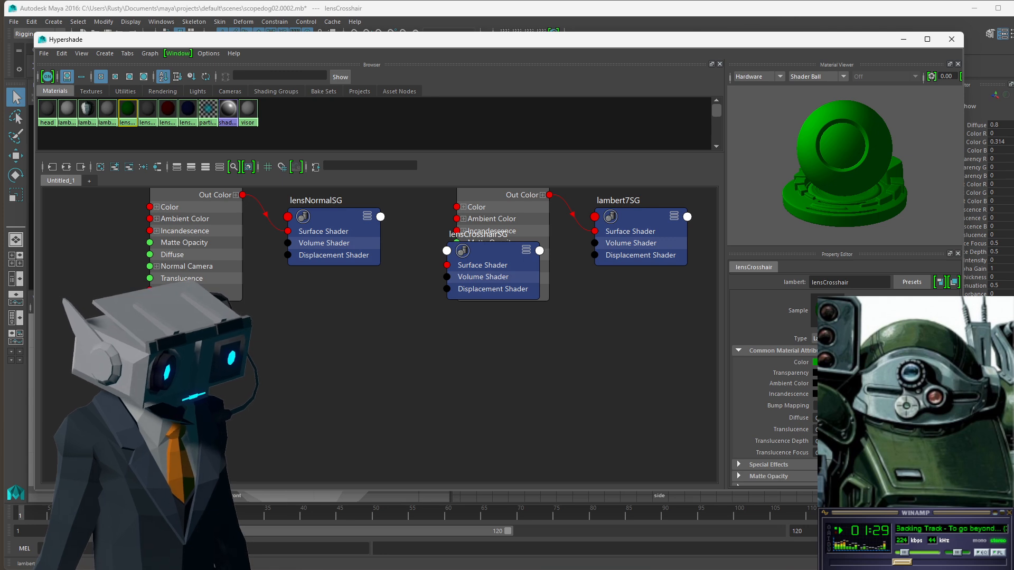
left_click(815, 362)
left_click(773, 358)
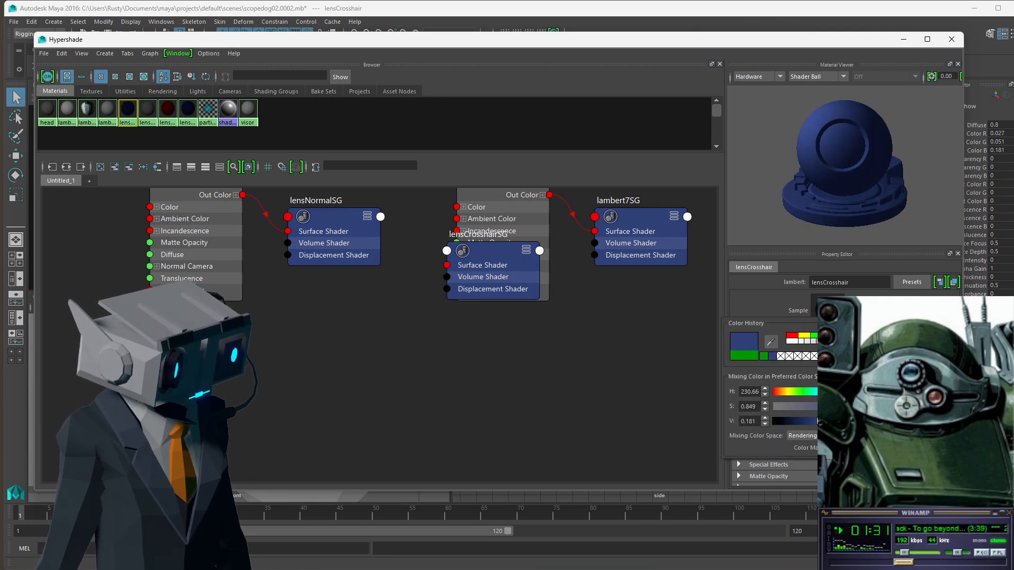
left_click(951, 40)
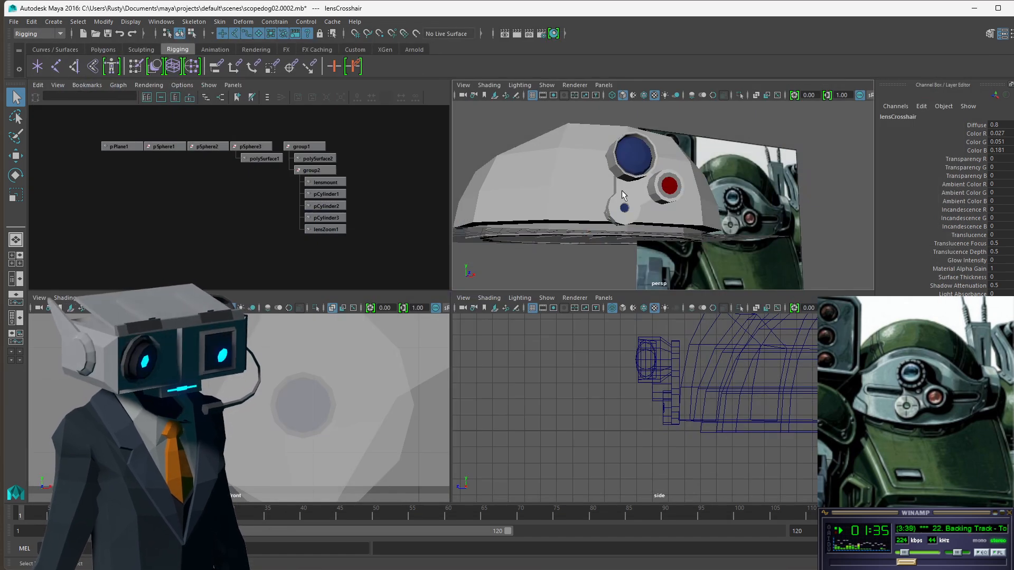
Select the red-centred lens cylinder pCylinder3 and inspect it up close and from an angle
left_click_drag(670, 189, 646, 210, "alt")
left_click(646, 211)
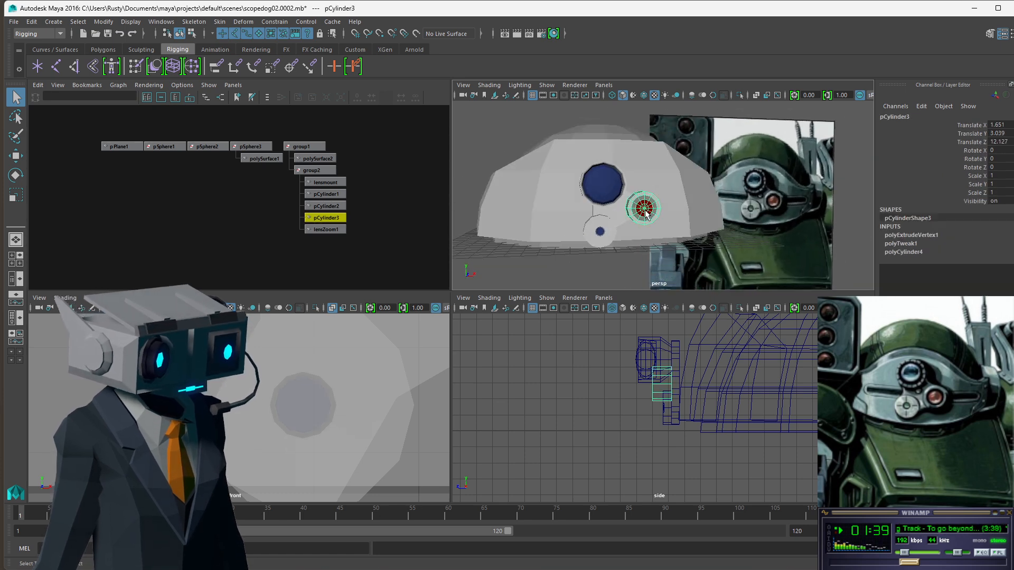
scroll(660, 212, "up", 10)
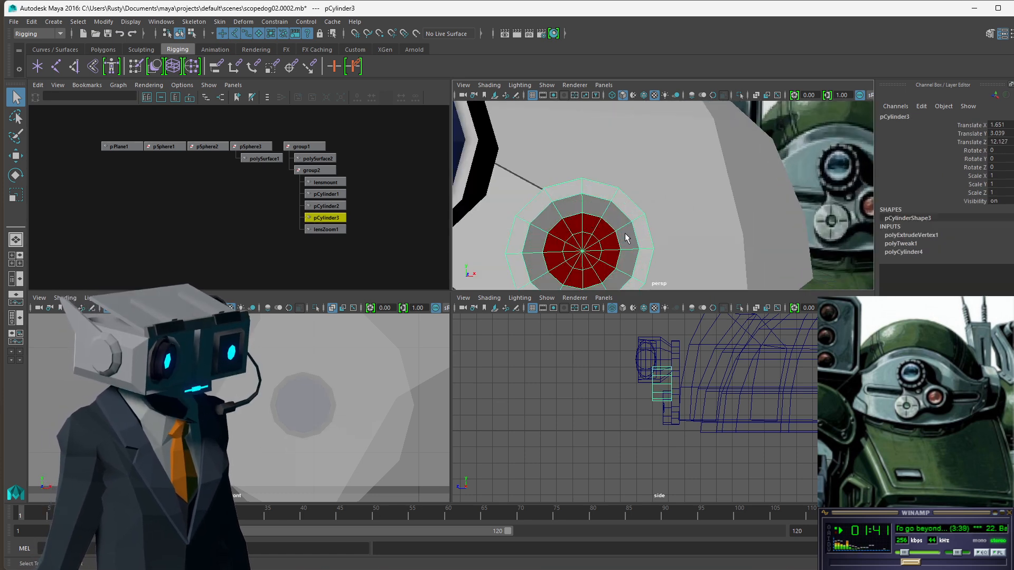
mouse_move(627, 213)
middle_mouse_down("alt")
mouse_move(690, 154)
mouse_move(637, 211)
middle_mouse_up("alt")
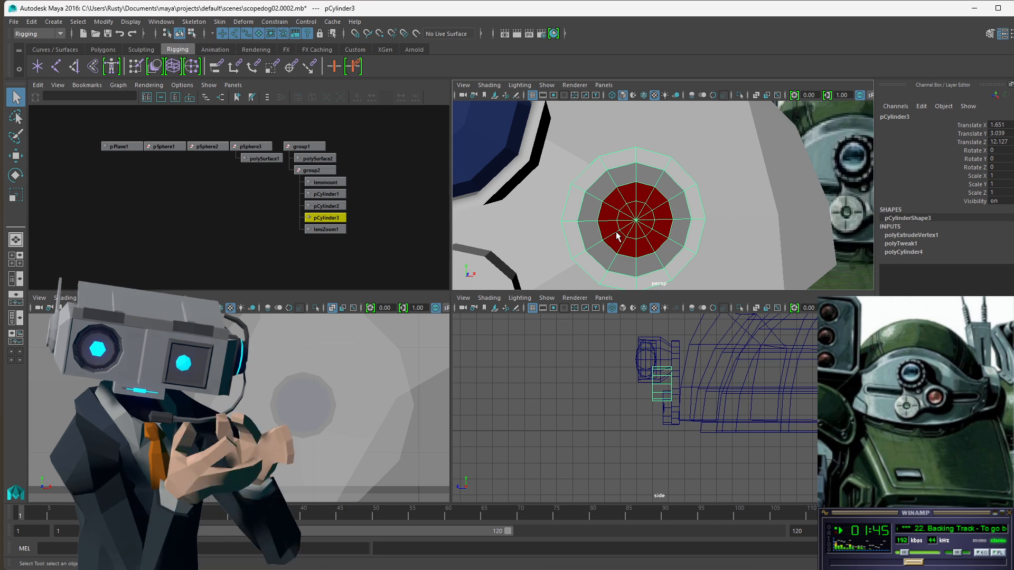
scroll(607, 226, "down", 10)
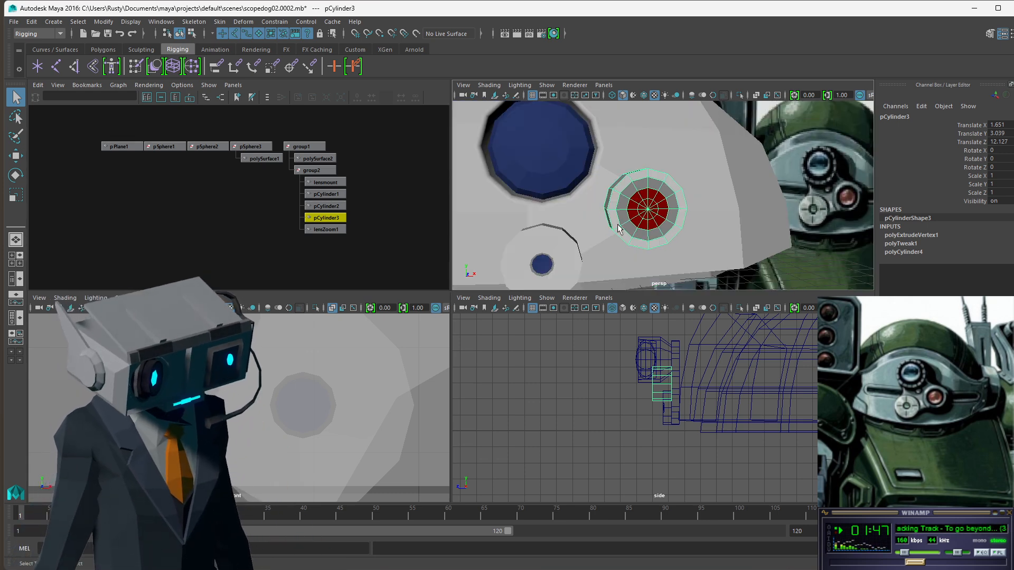
left_click_drag(716, 154, 675, 162, "alt")
Select the blue zoom lens lensZoom1, try moving it along its depth axis, and clear the selection
left_click(525, 188)
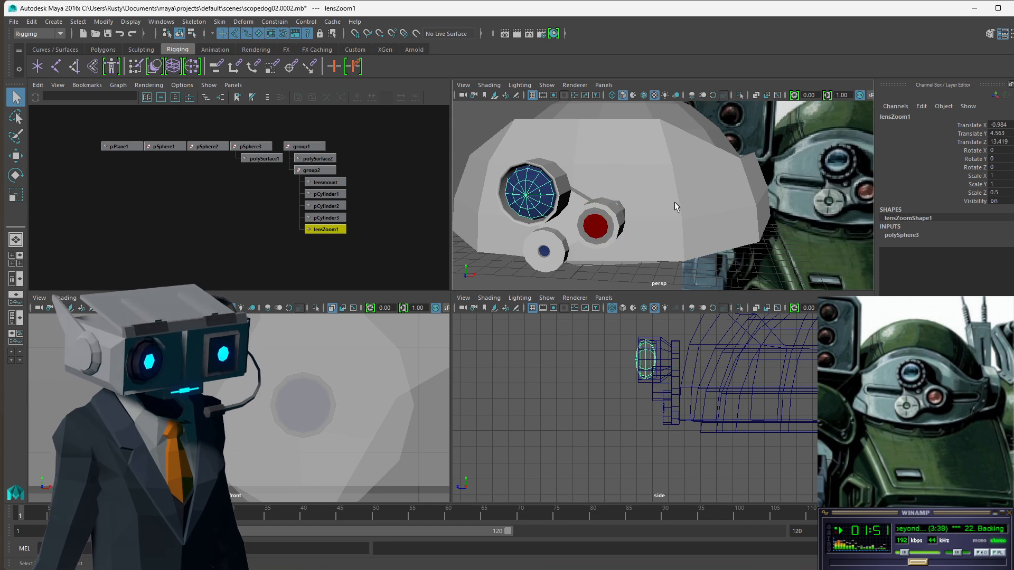
left_click_drag(674, 201, 650, 199, "alt")
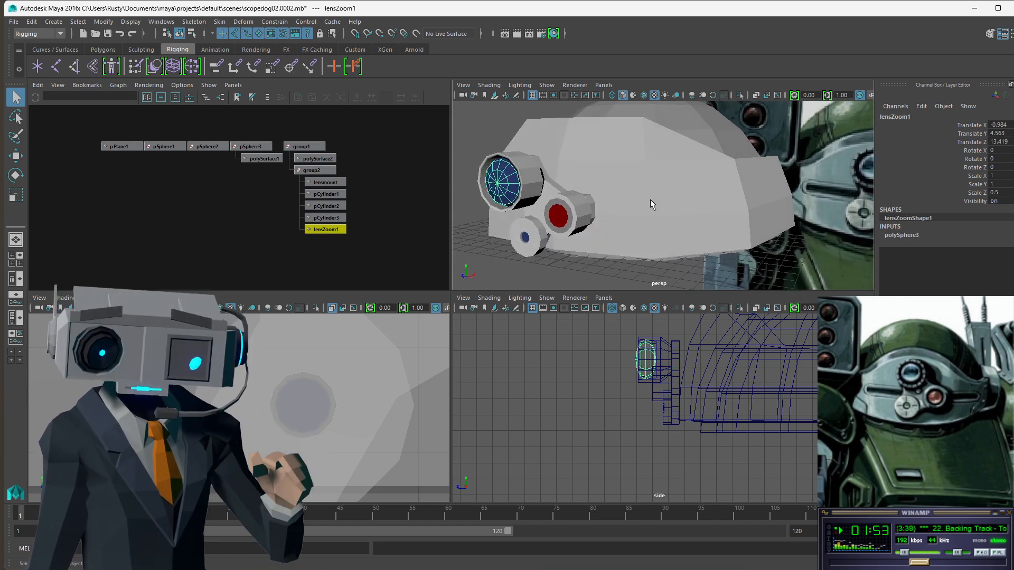
key("w")
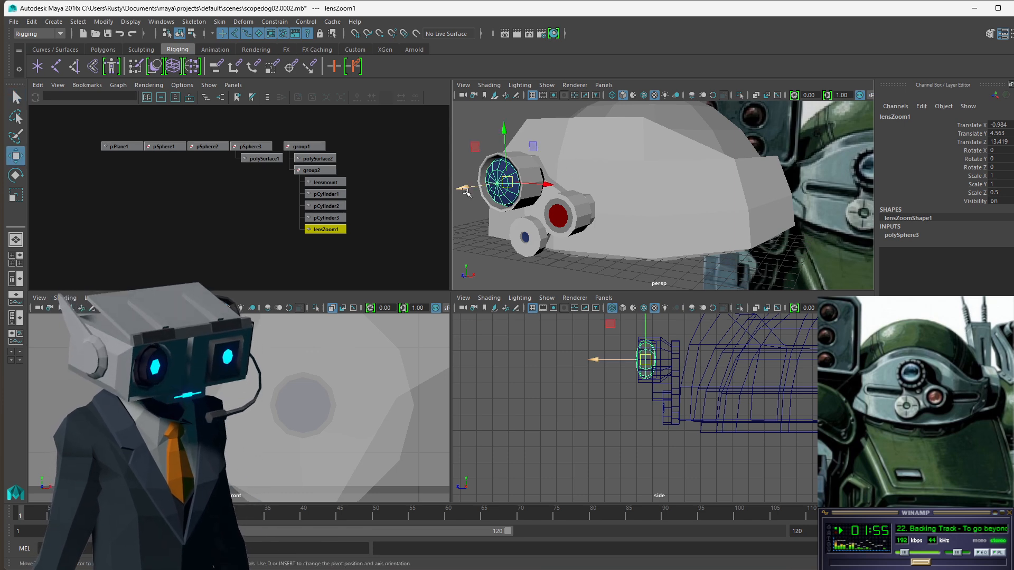
mouse_move(463, 191)
left_mouse_down()
mouse_move(481, 188)
mouse_move(463, 185)
left_mouse_up()
left_click(465, 216)
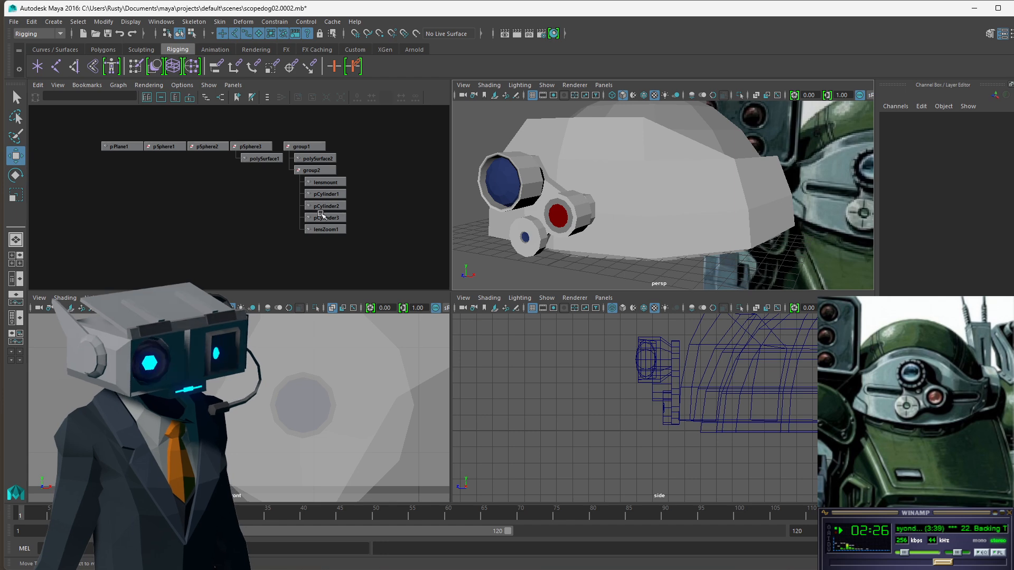
Try rotating the lens group group2 about its Z axis, undo the rotation and deselect the group
left_click(312, 171)
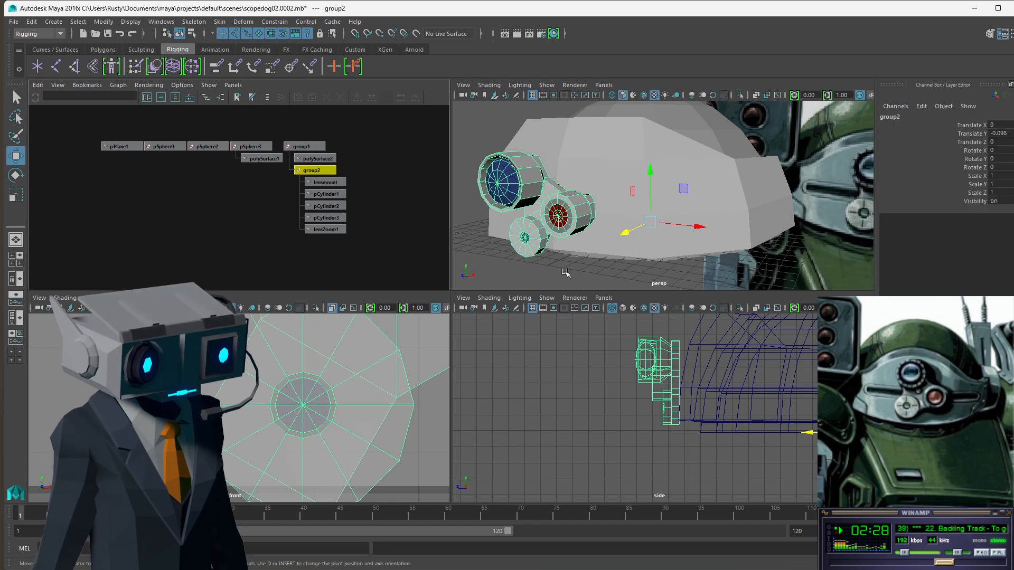
key("e")
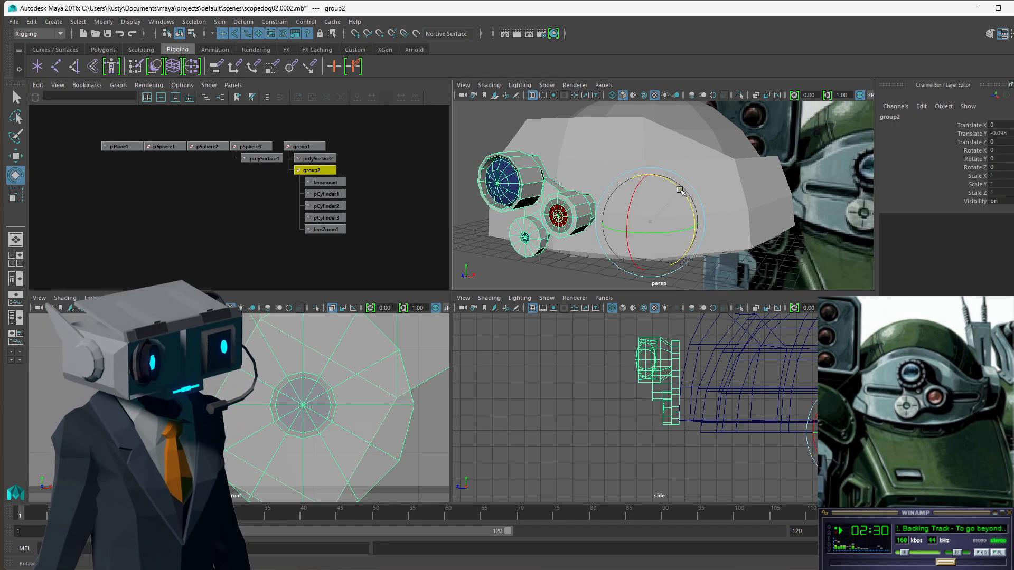
left_click_drag(685, 189, 645, 214)
key("ctrl+z")
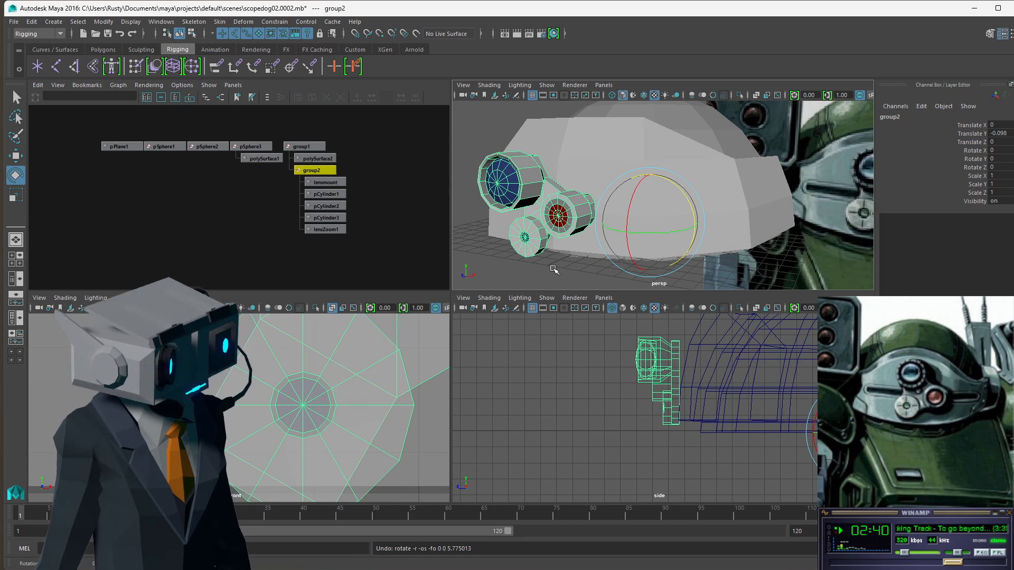
left_click(480, 140)
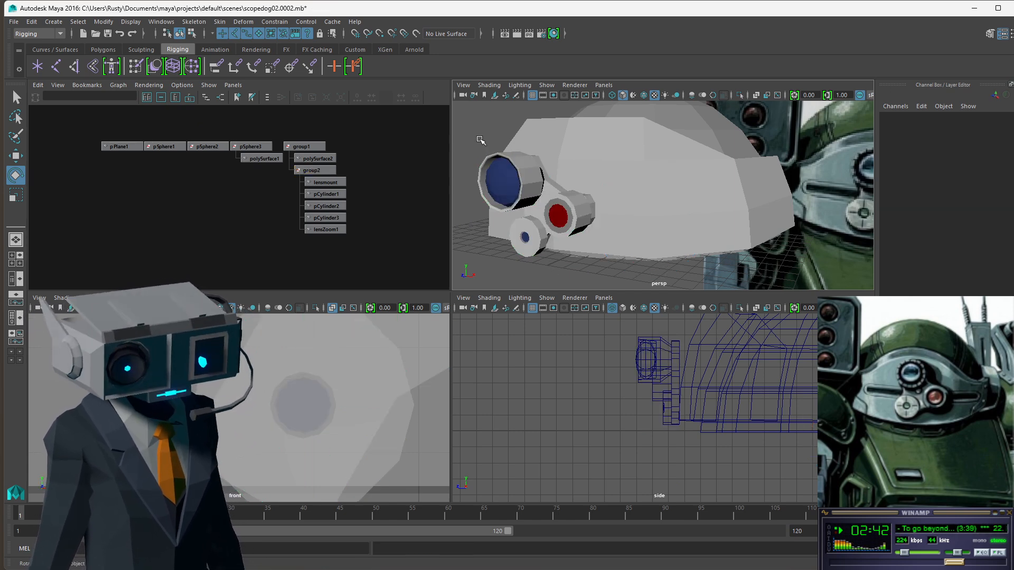
Inspect the visor and lens assembly on the head from both sides, the front and above
left_click_drag(501, 177, 634, 171, "alt")
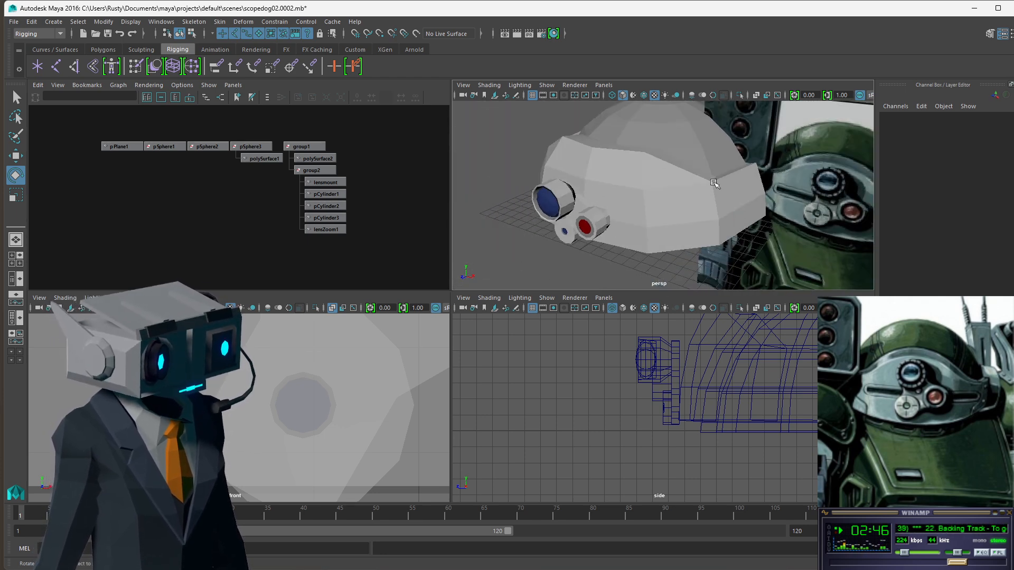
left_click_drag(714, 183, 795, 173, "alt")
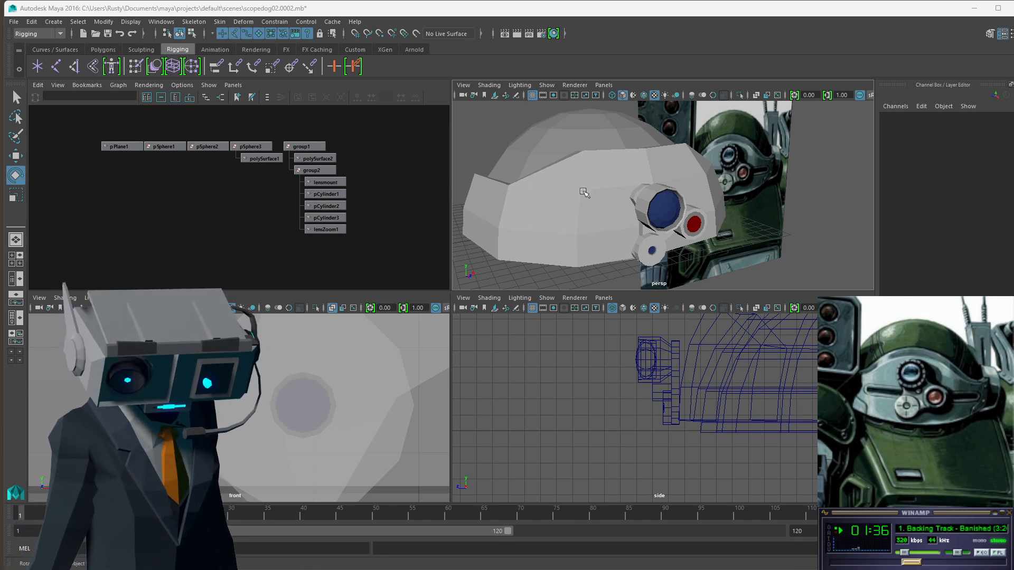
left_click_drag(587, 193, 538, 176, "alt")
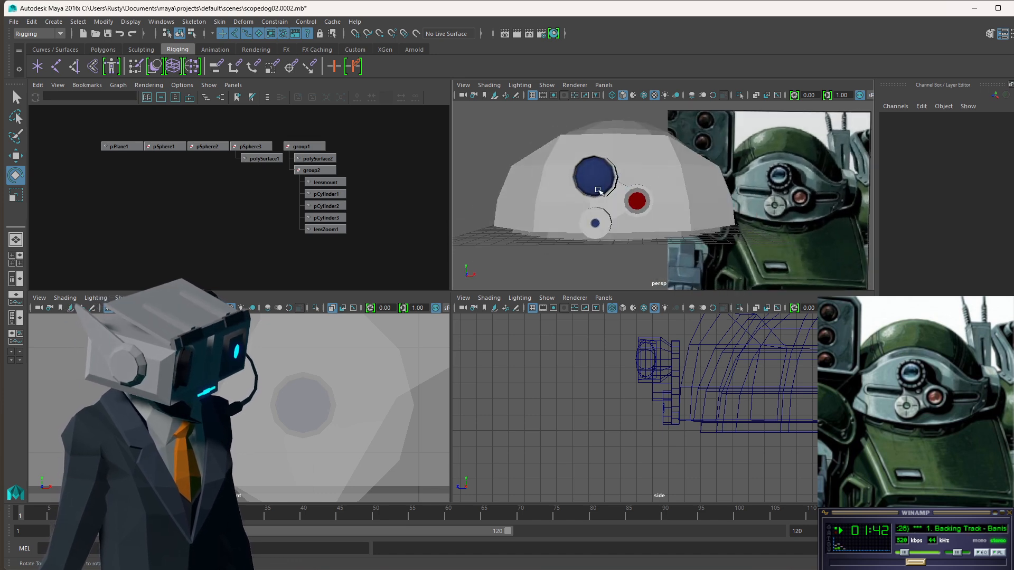
left_click_drag(772, 201, 846, 181, "alt")
left_click_drag(517, 197, 686, 203, "alt")
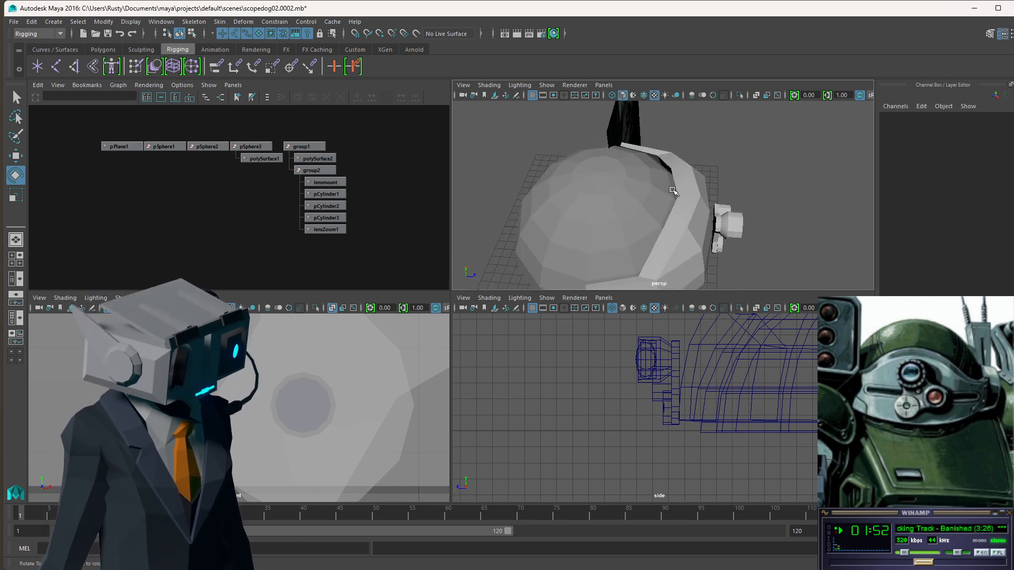
left_click_drag(711, 164, 616, 113, "alt")
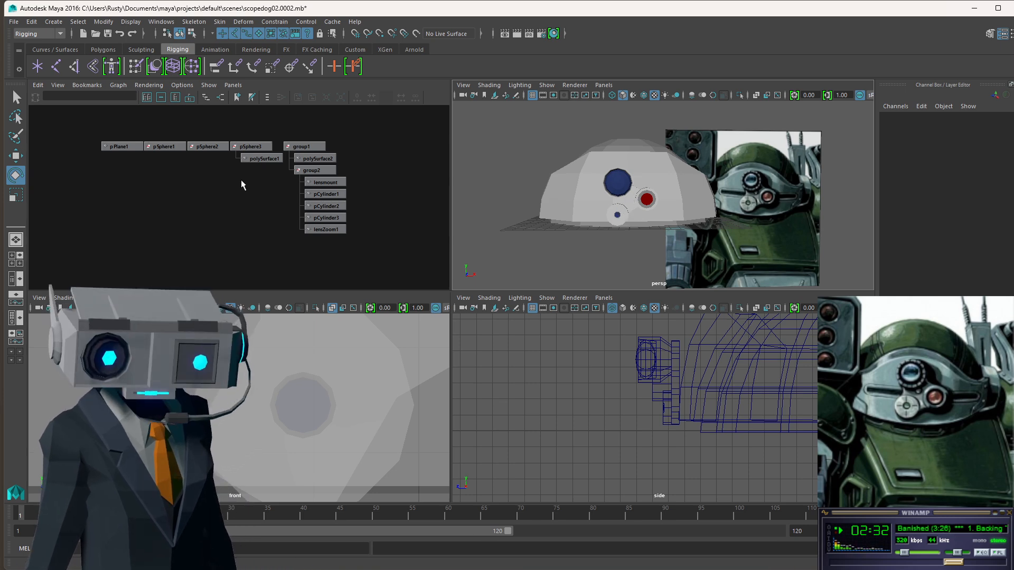
Move the pivot of lens group group2 up and sideways to the centre between the three lenses
left_click(312, 170)
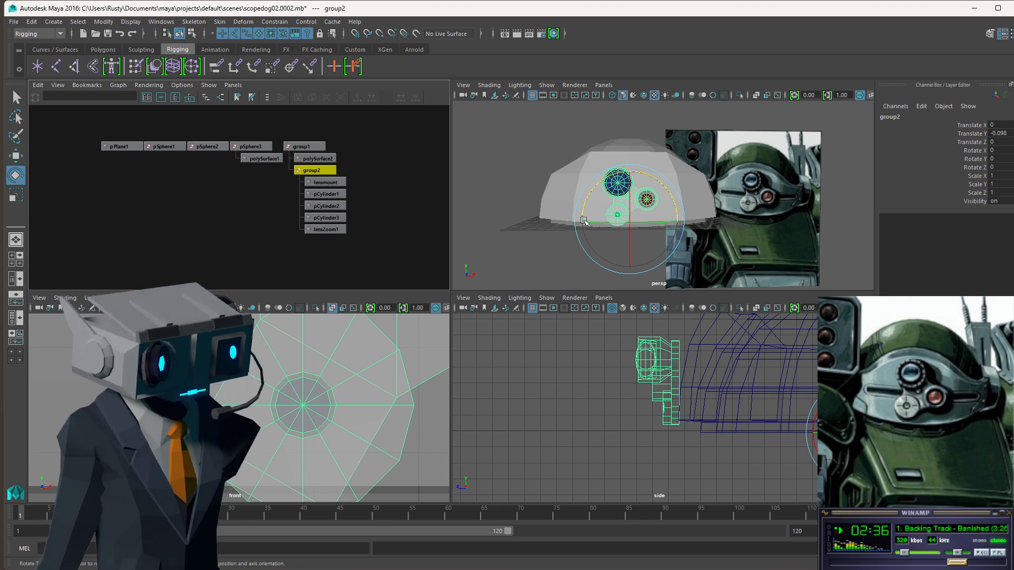
left_click_drag(595, 220, 726, 230, "alt")
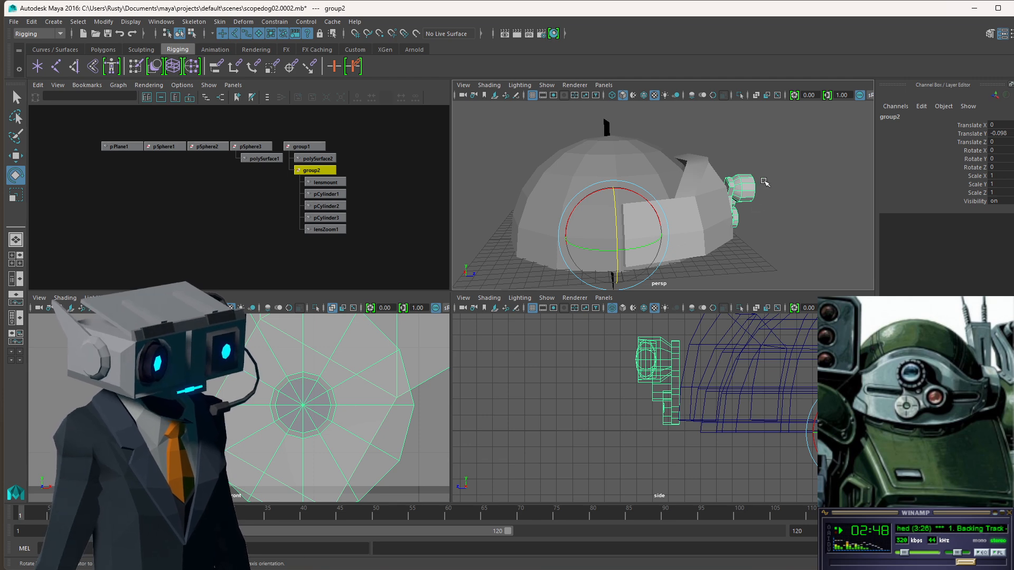
left_click_drag(764, 182, 676, 171, "alt")
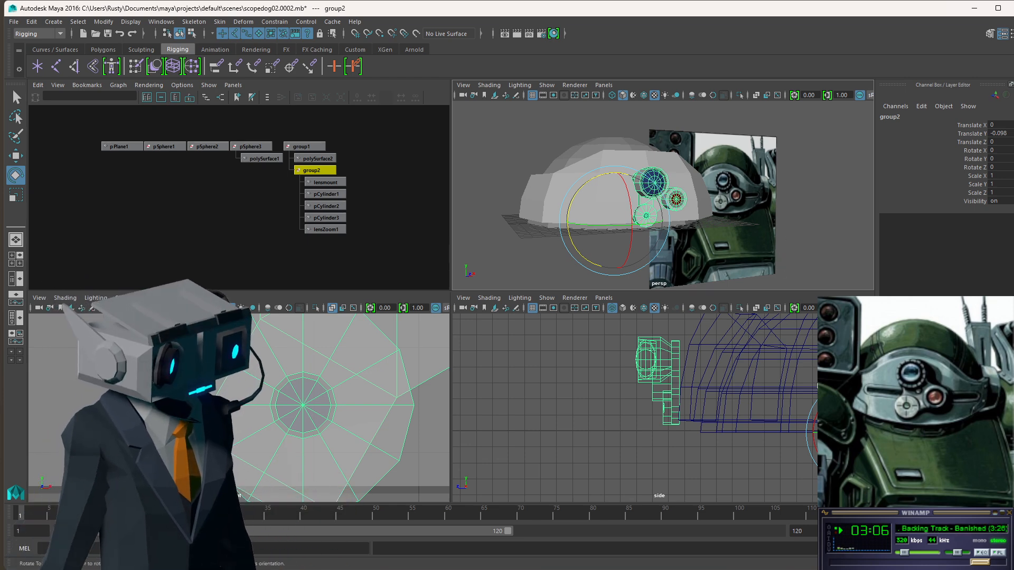
key("Insert")
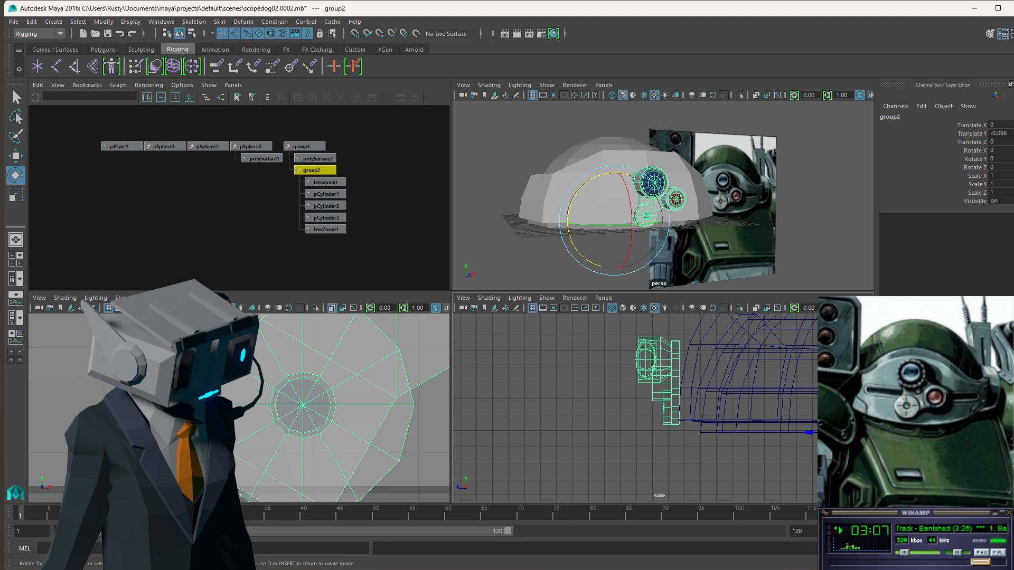
left_click_drag(615, 168, 615, 151)
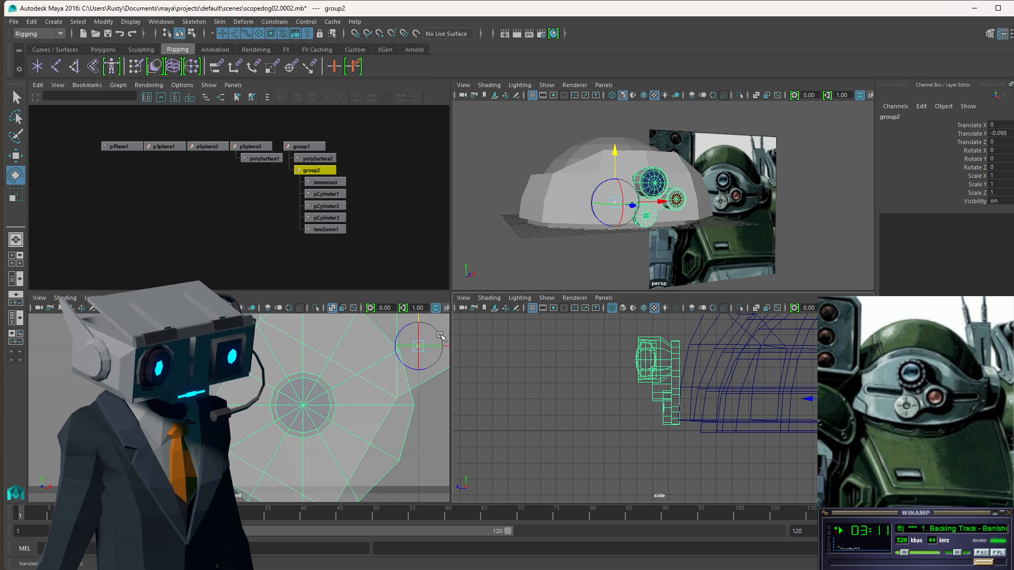
scroll(396, 368, "down", 3)
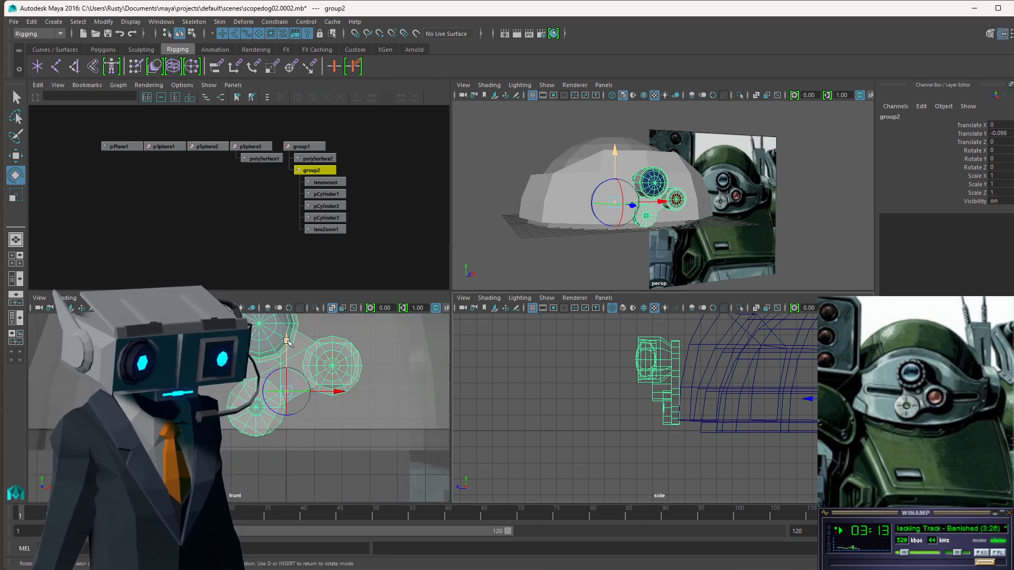
left_click_drag(288, 342, 284, 316)
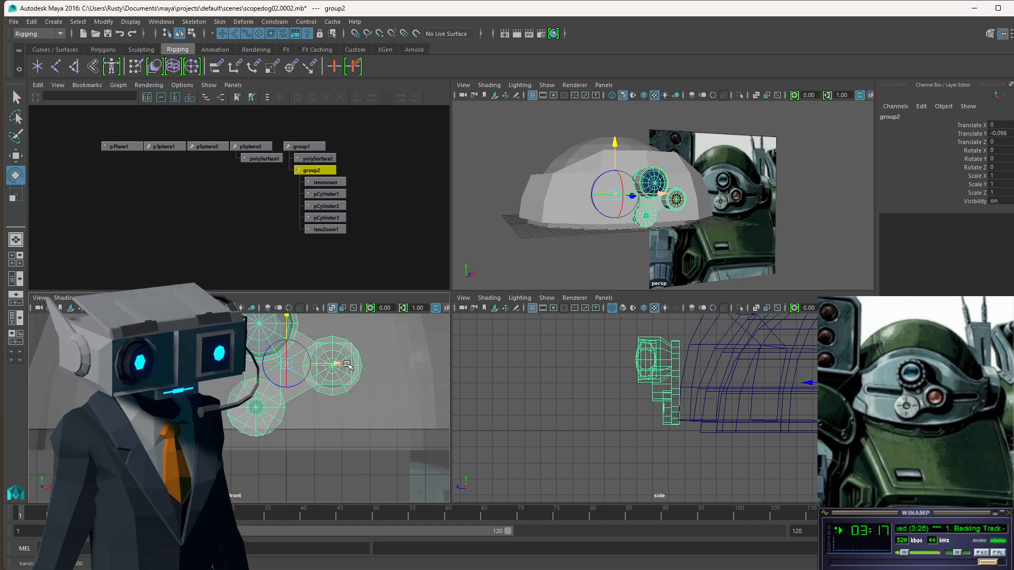
left_click_drag(338, 365, 333, 366)
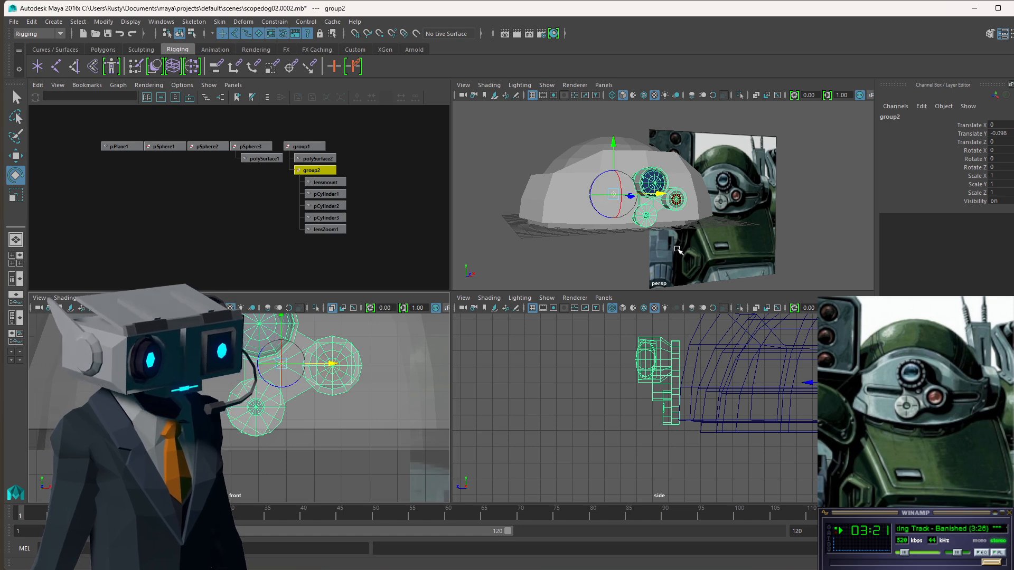
key("Insert")
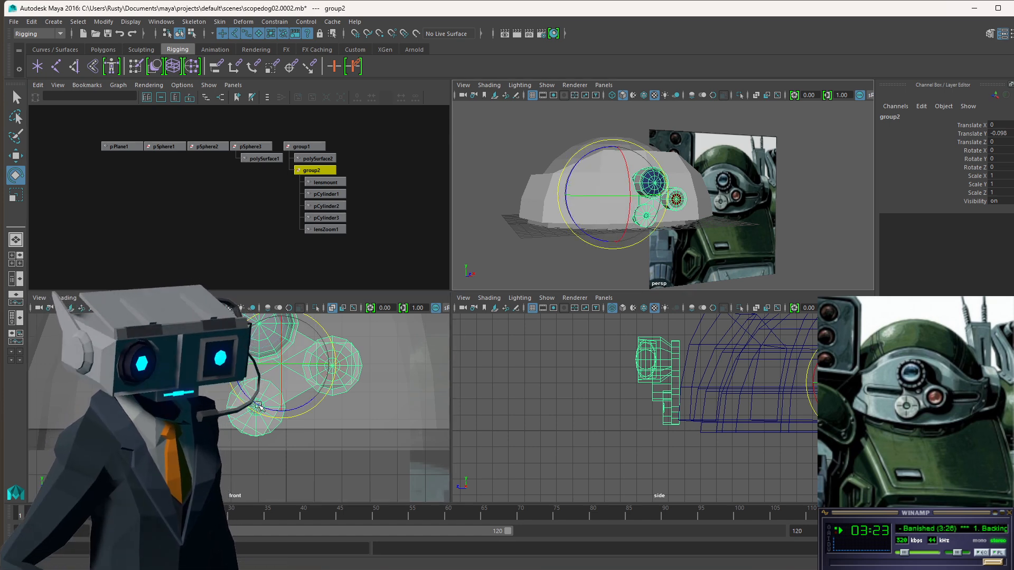
Test-spin the lens group about its new pivot in the front view, undo the rotation and deselect it
left_click_drag(309, 365, 253, 407)
key("ctrl+z")
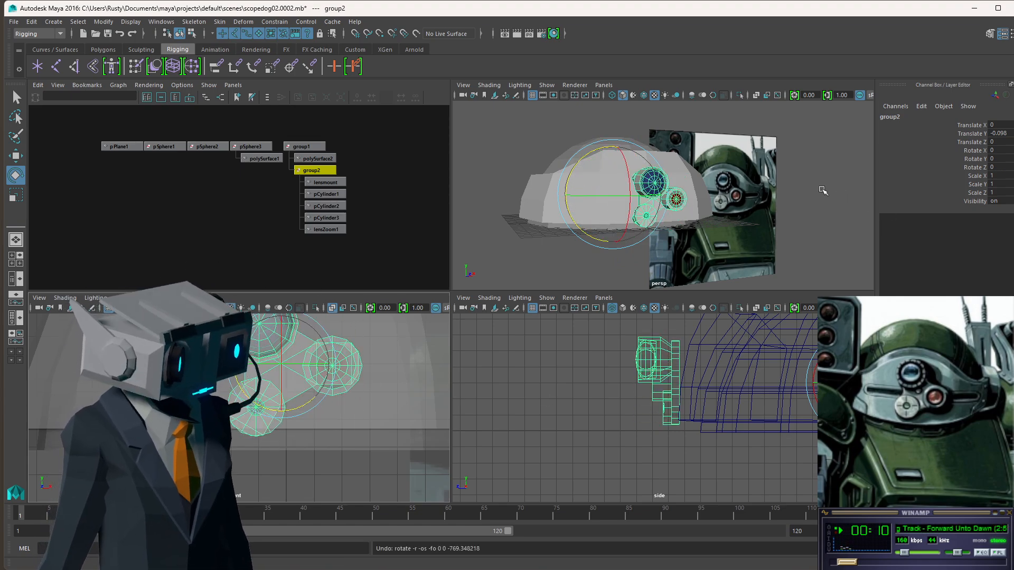
left_click(694, 196)
left_click_drag(694, 195, 722, 197, "alt")
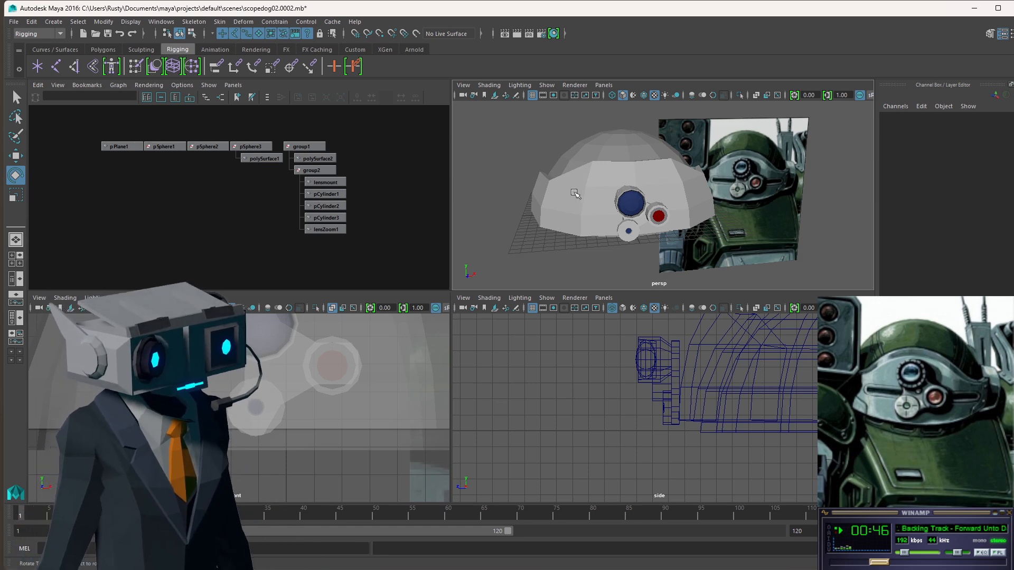
Select the visor surface polySurface2 and inspect its shape from the side, above and front
left_click_drag(577, 199, 625, 190, "alt")
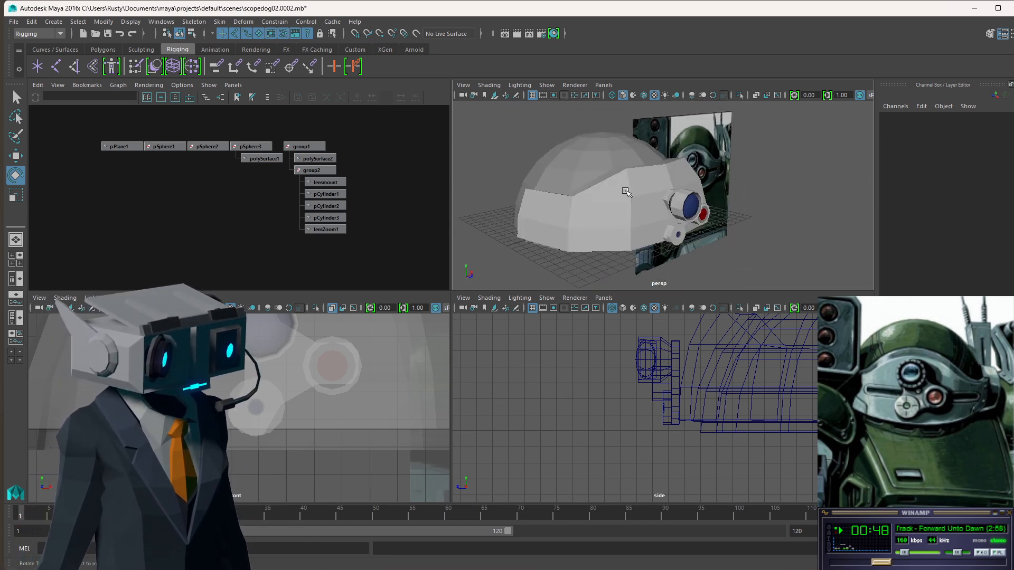
left_click(625, 190)
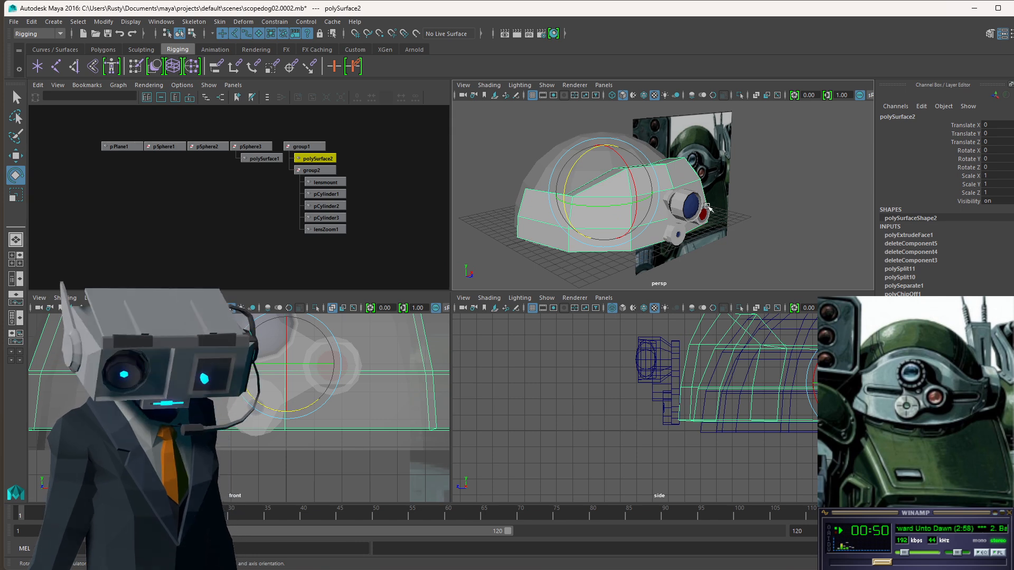
key("q")
left_click_drag(807, 190, 708, 206, "alt")
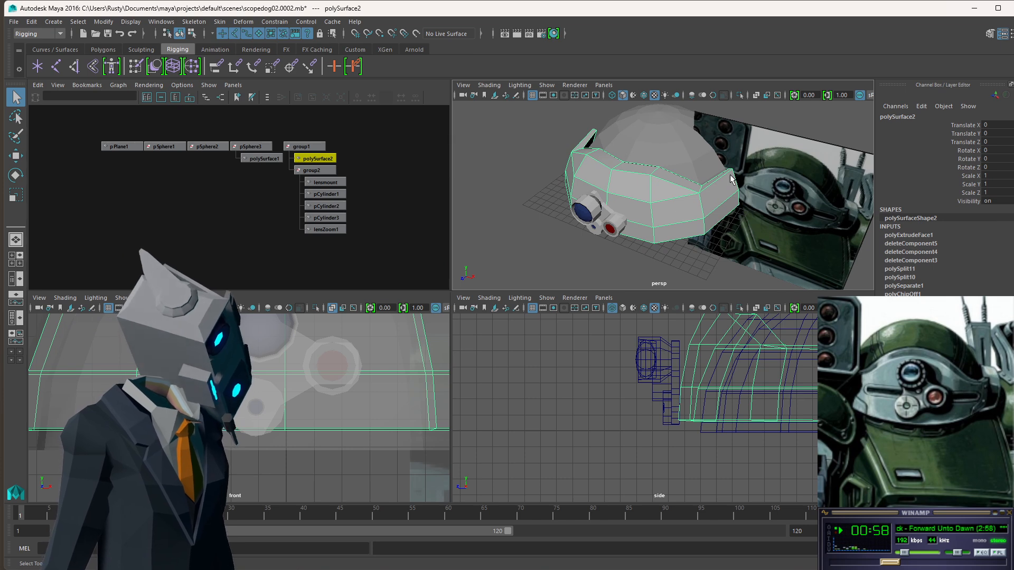
left_click_drag(800, 198, 796, 178, "alt")
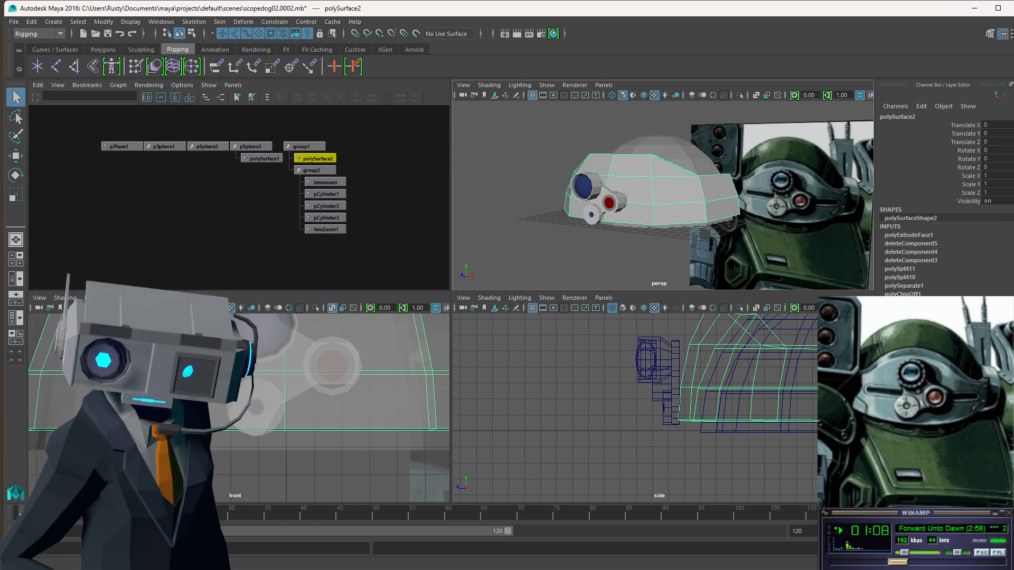
Check the Scopedog drawings on VVG-150.jpg in the image viewer, and examine the visor's profile in Maya's side view
key("alt+Tab")
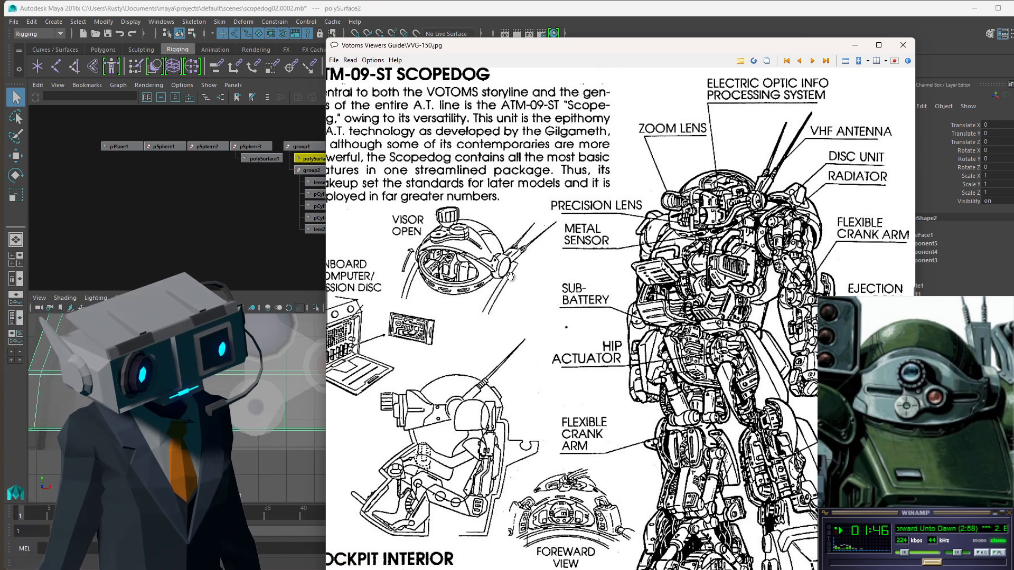
left_click(853, 48)
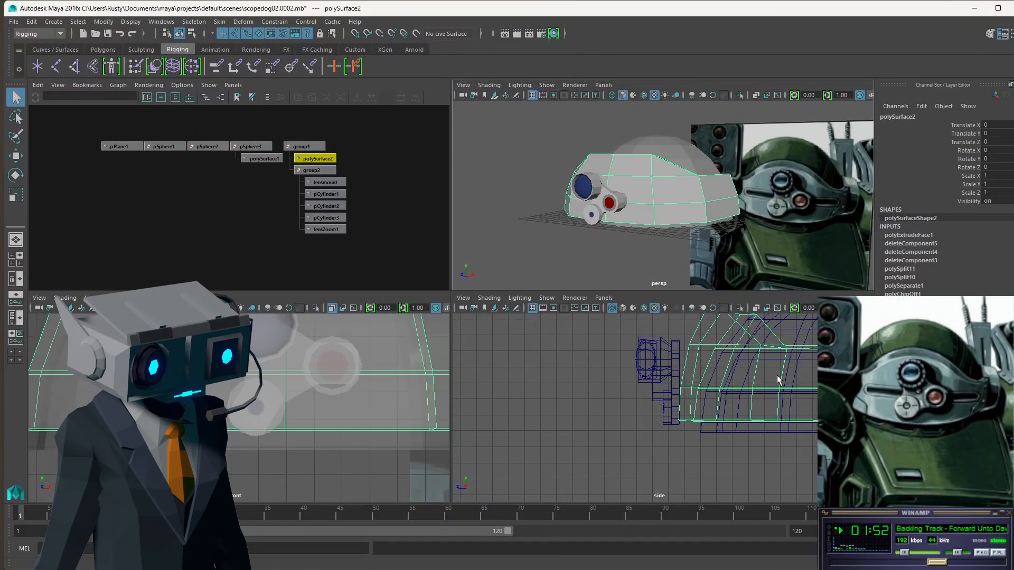
middle_click_drag(777, 379, 619, 379, "alt")
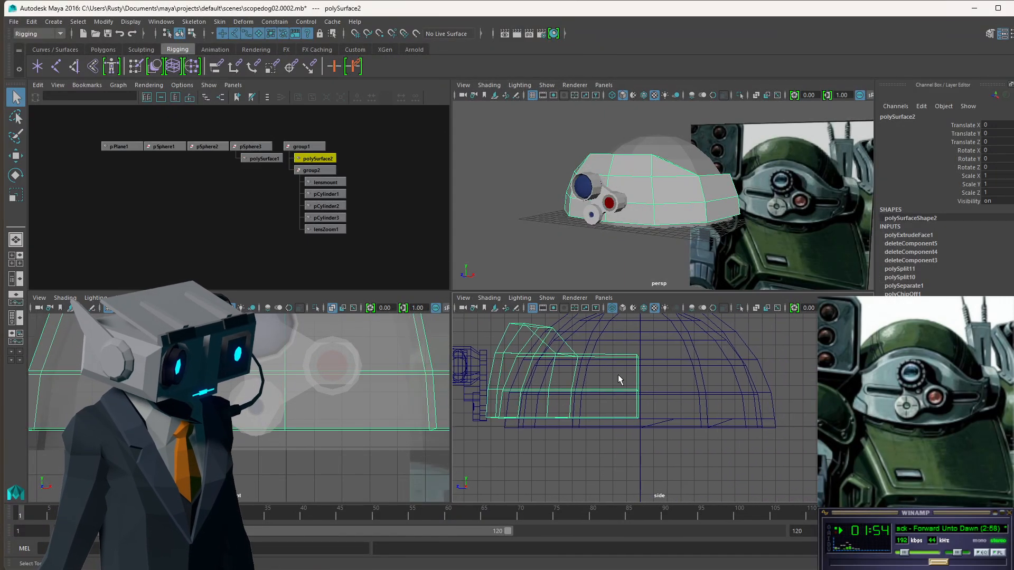
right_click_drag(618, 375, 645, 404, "alt")
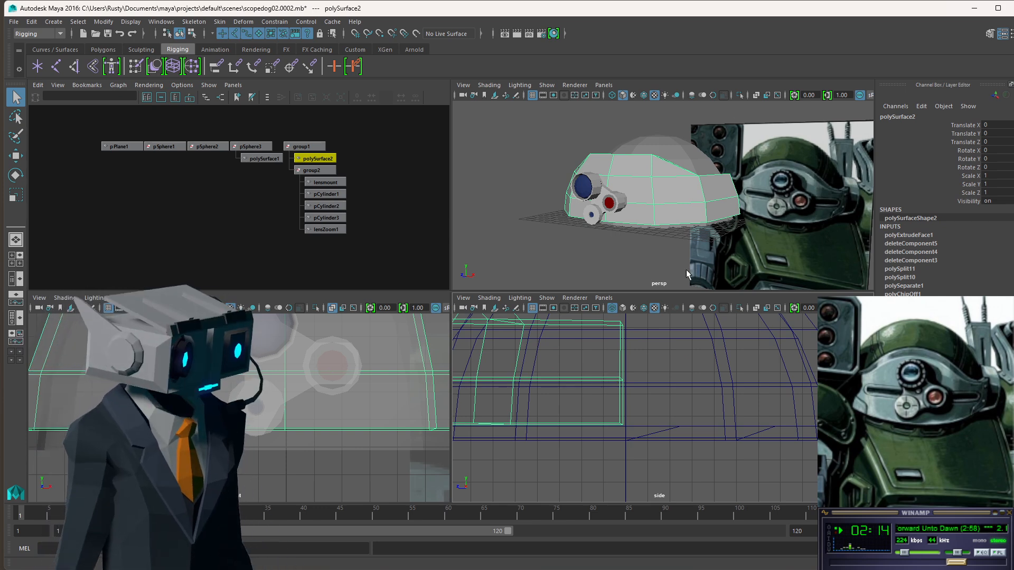
scroll(613, 372, "down", 2)
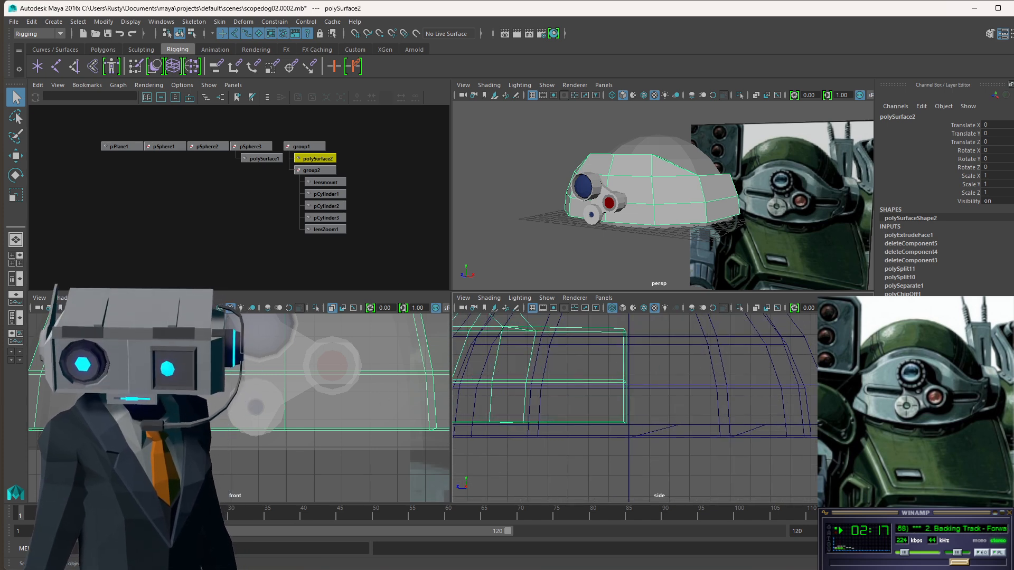
Switch to the Votoms Viewers Guide scans and browse the appendix pages from VVG-150.jpg to VVG-156.jpg and back
key("alt+Tab")
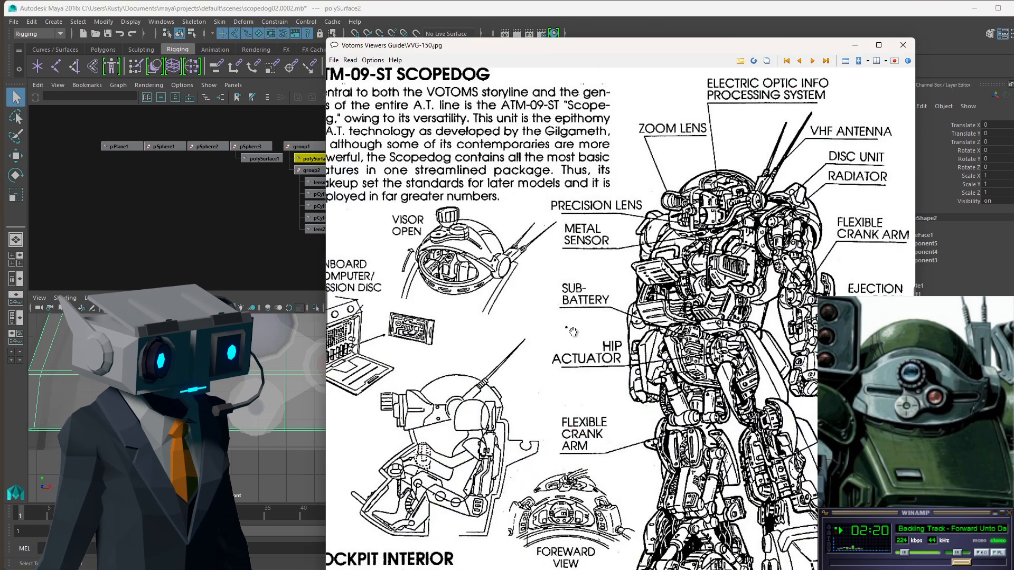
scroll(574, 333, "down", 1)
scroll(574, 333, "down", 2)
scroll(573, 333, "up", 2)
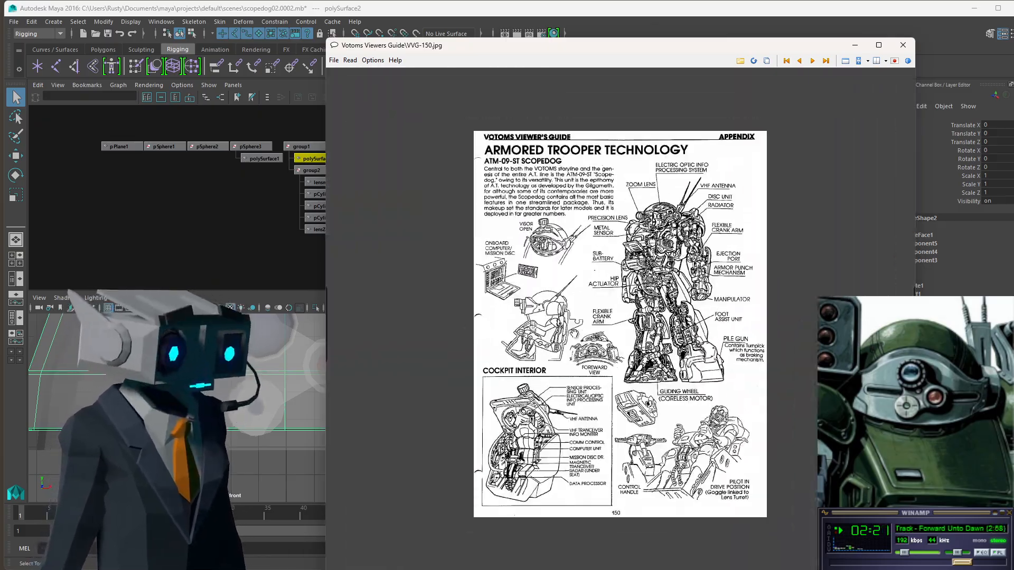
left_click(813, 62)
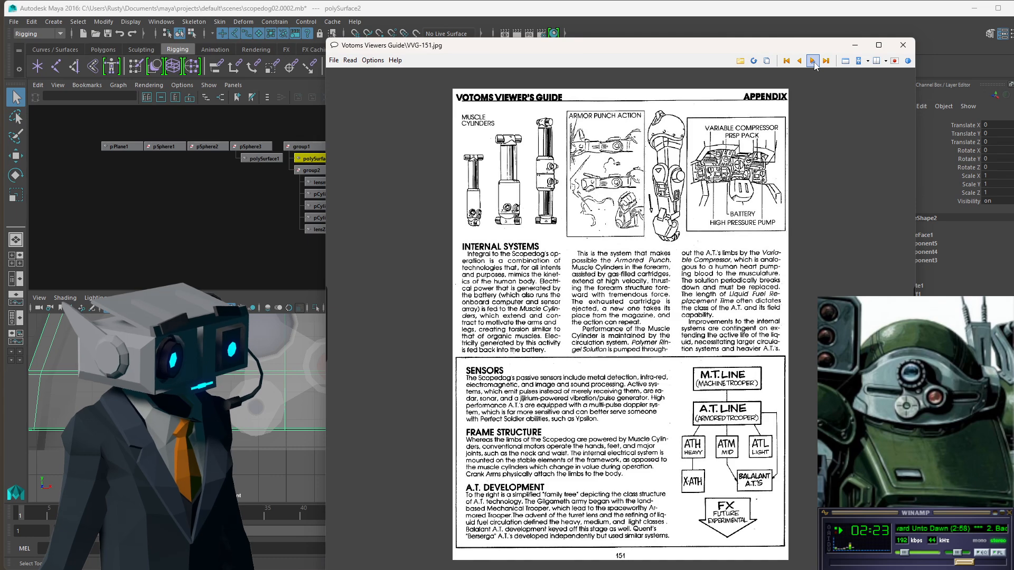
left_click(812, 62)
left_click(812, 62)
left_click(813, 62)
left_click(813, 61)
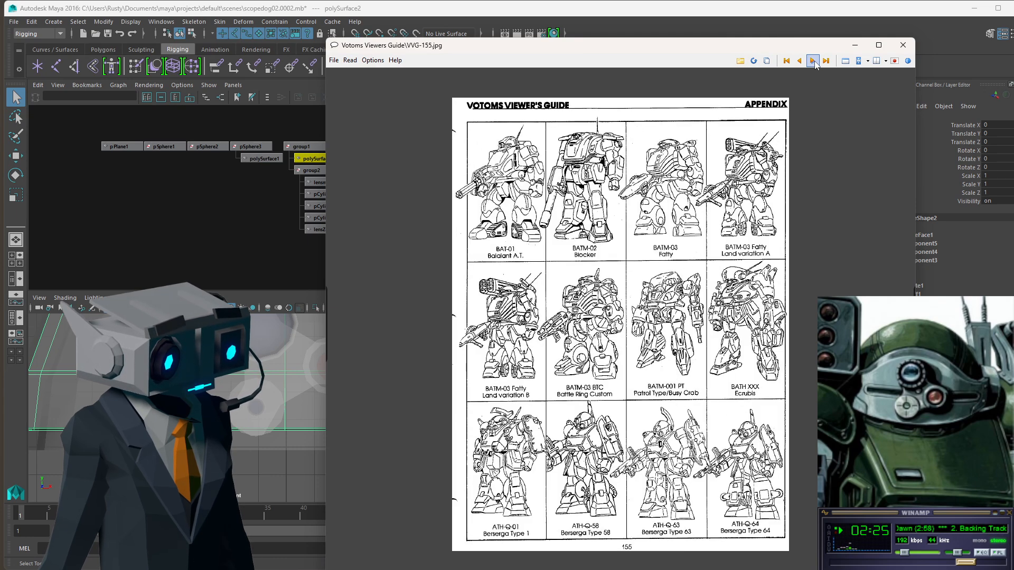
left_click(813, 62)
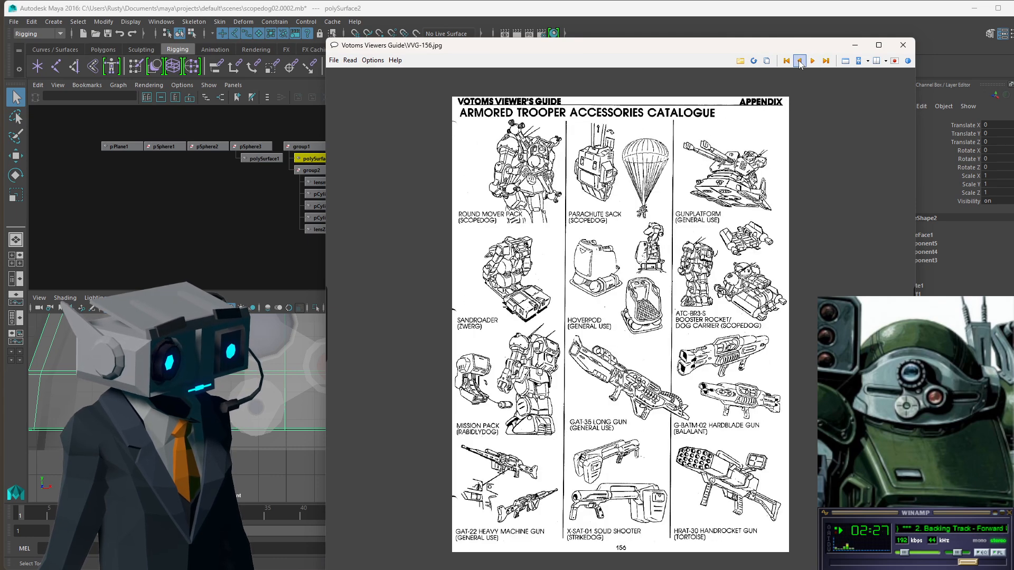
left_click(800, 62)
left_click(799, 62)
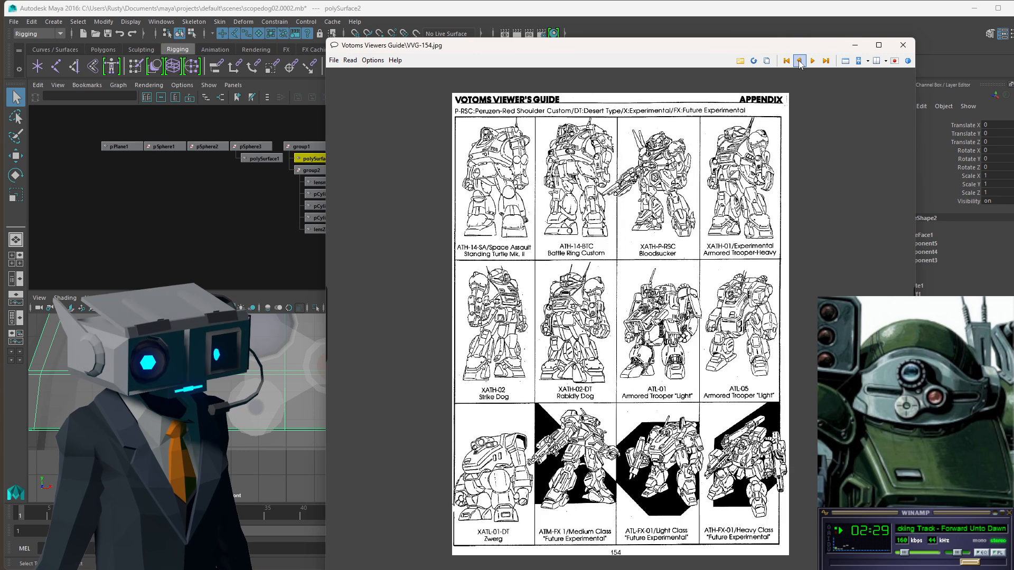
left_click(799, 62)
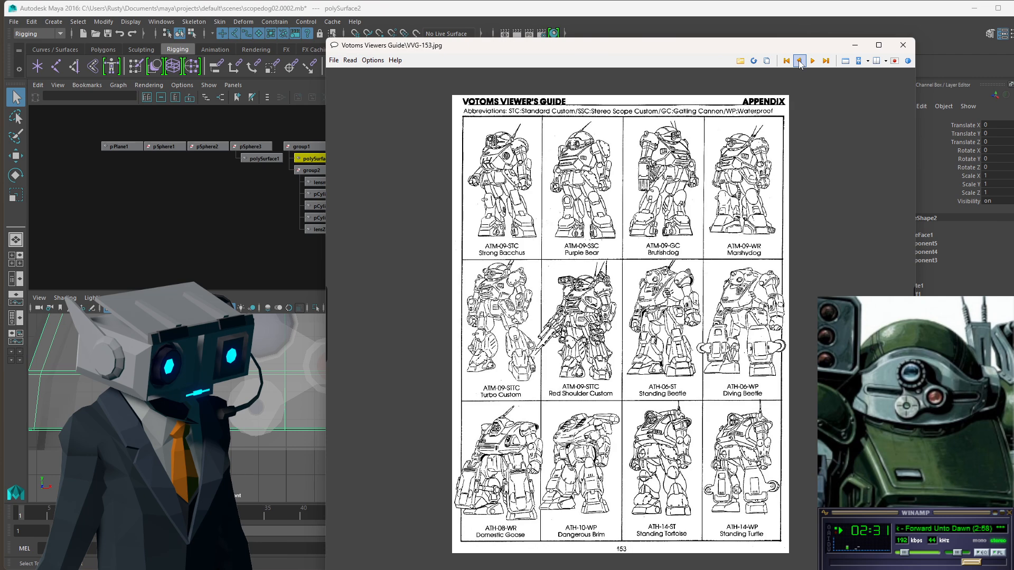
left_click(799, 62)
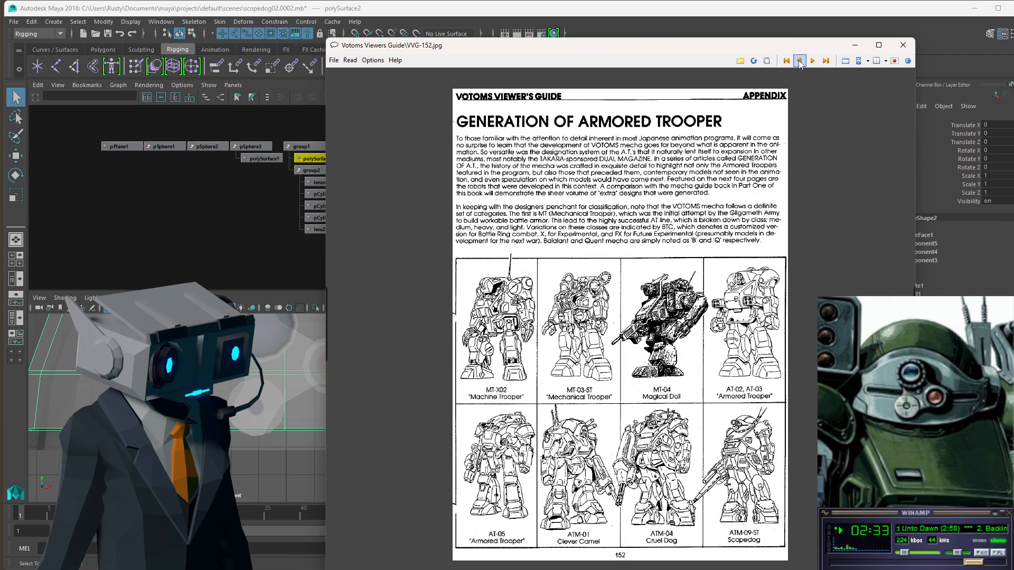
left_click(800, 62)
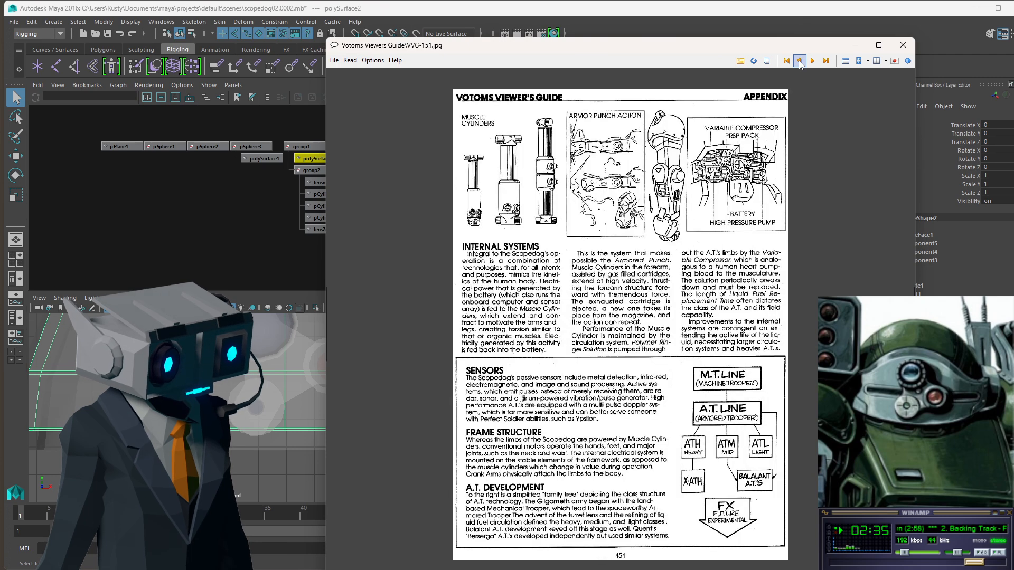
left_click(800, 62)
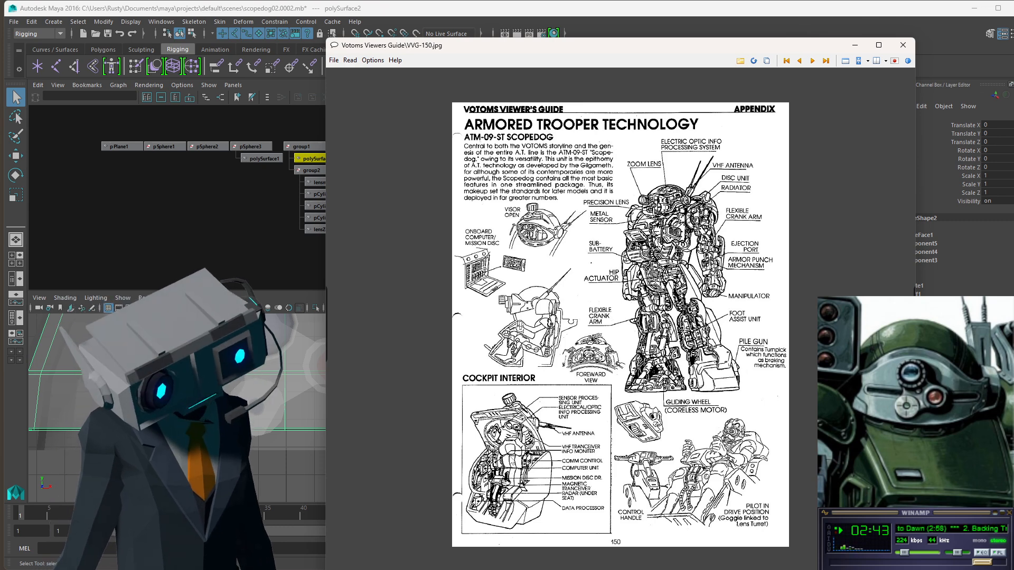
Examine the cockpit interior and seated pilot drawings on VVG-150.jpg up close, and return to Maya
scroll(502, 492, "up", 5)
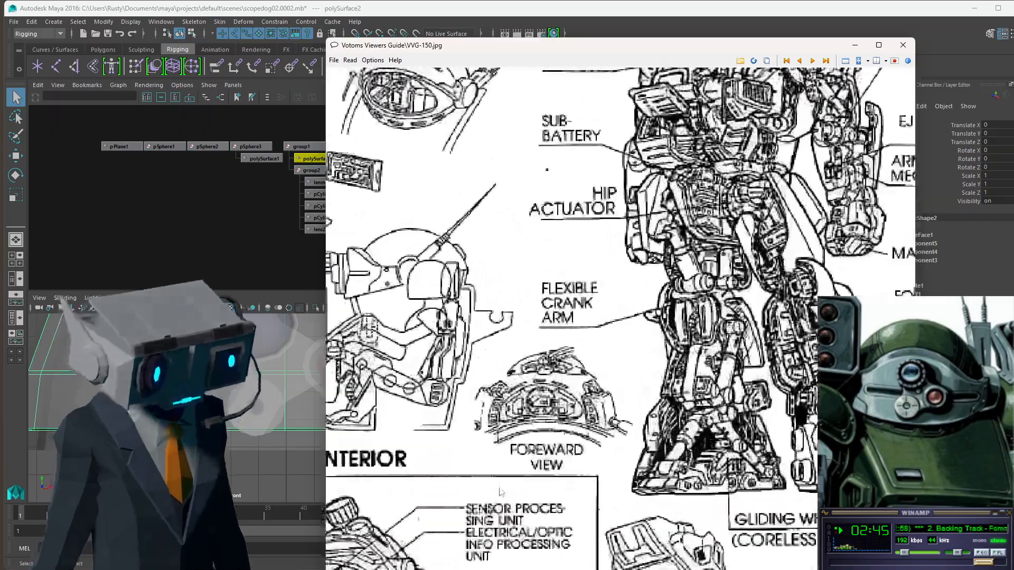
scroll(500, 492, "up", 1)
left_click_drag(491, 498, 712, 197)
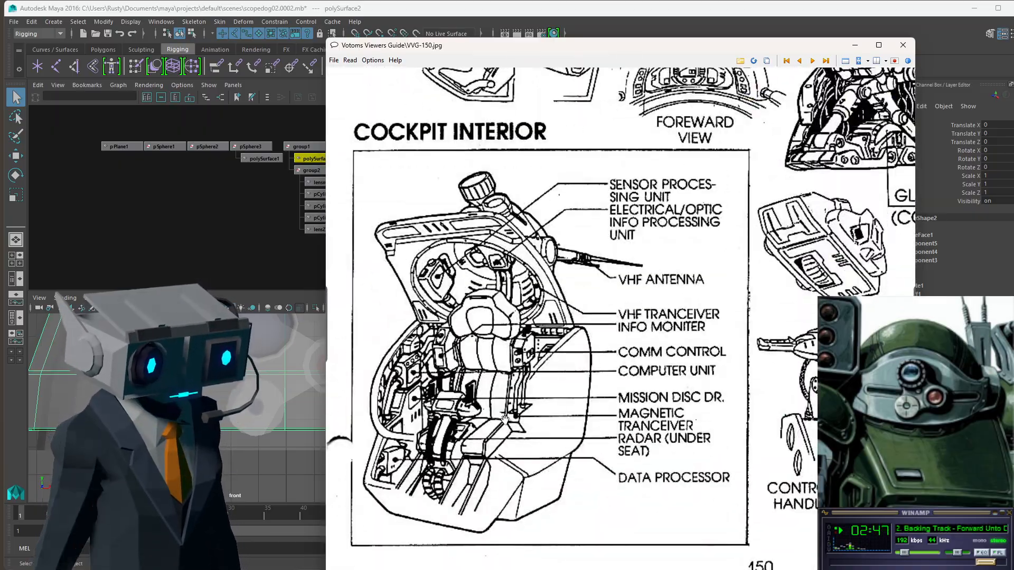
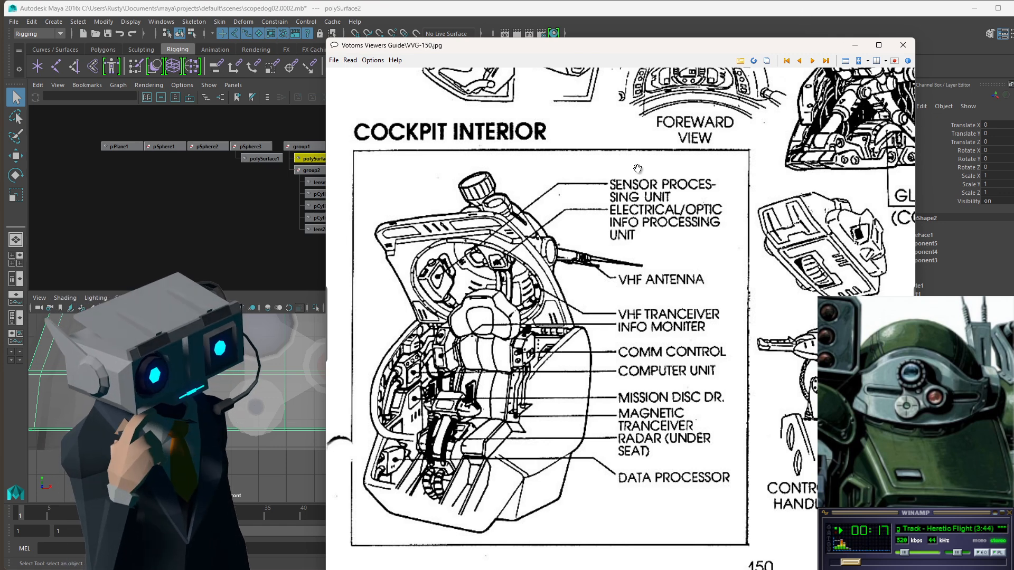
scroll(634, 154, "up", 3)
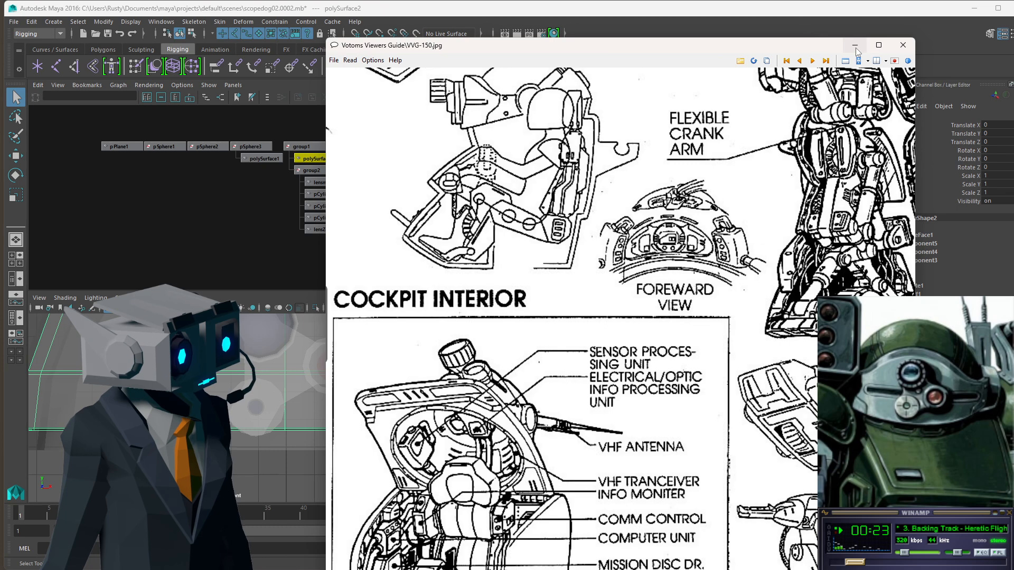
left_click_drag(488, 100, 508, 246)
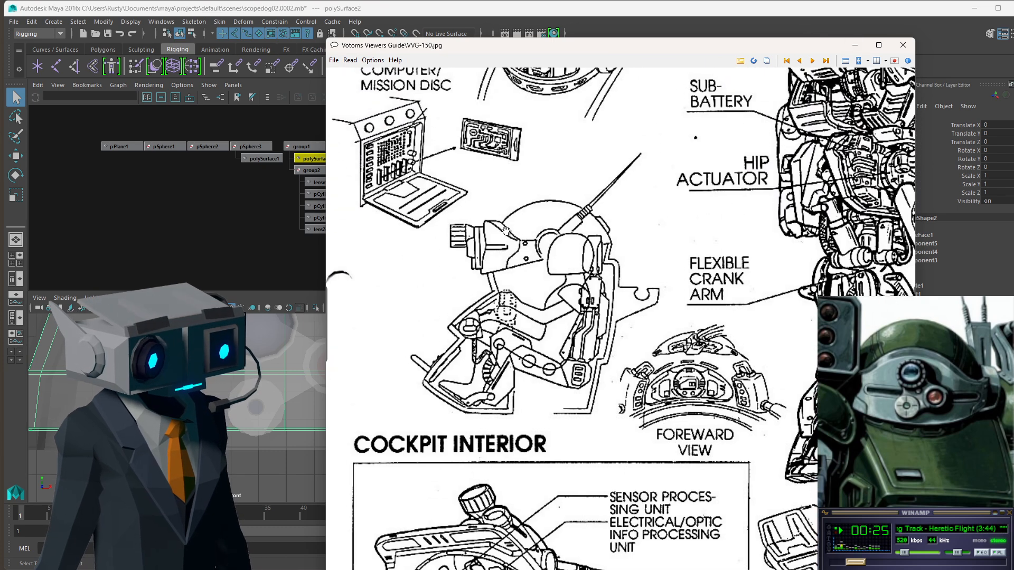
left_click(856, 46)
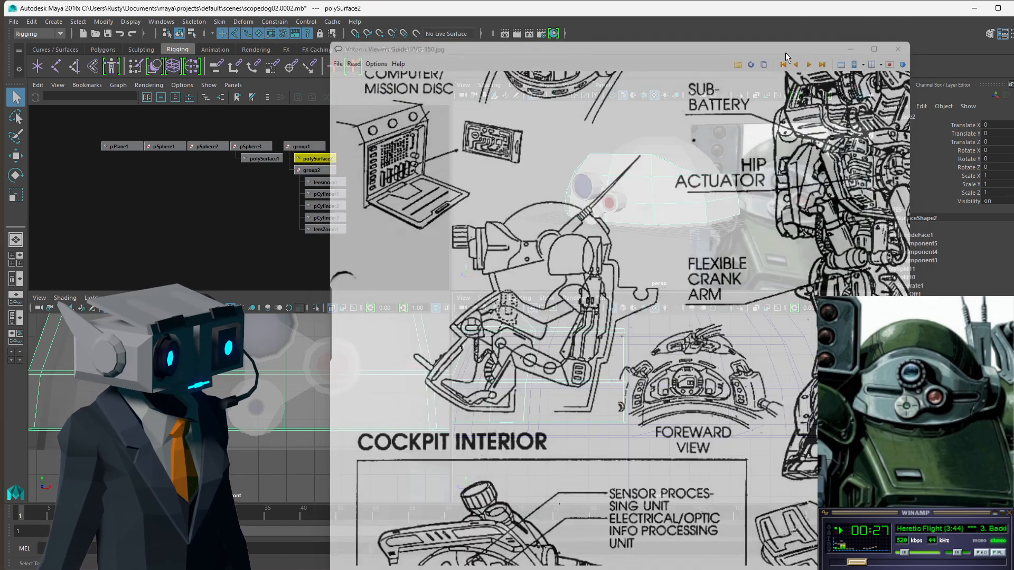
Select the red lens cylinder pCylinder3 and switch to selecting its edges
left_click(617, 206)
key("f")
scroll(537, 220, "down", 2)
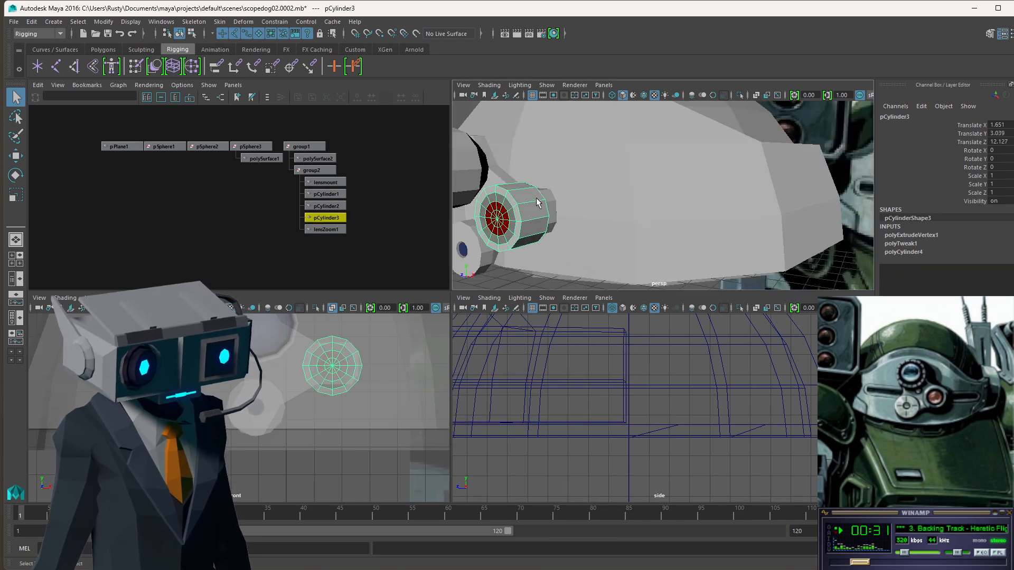
left_click_drag(536, 201, 555, 197, "alt")
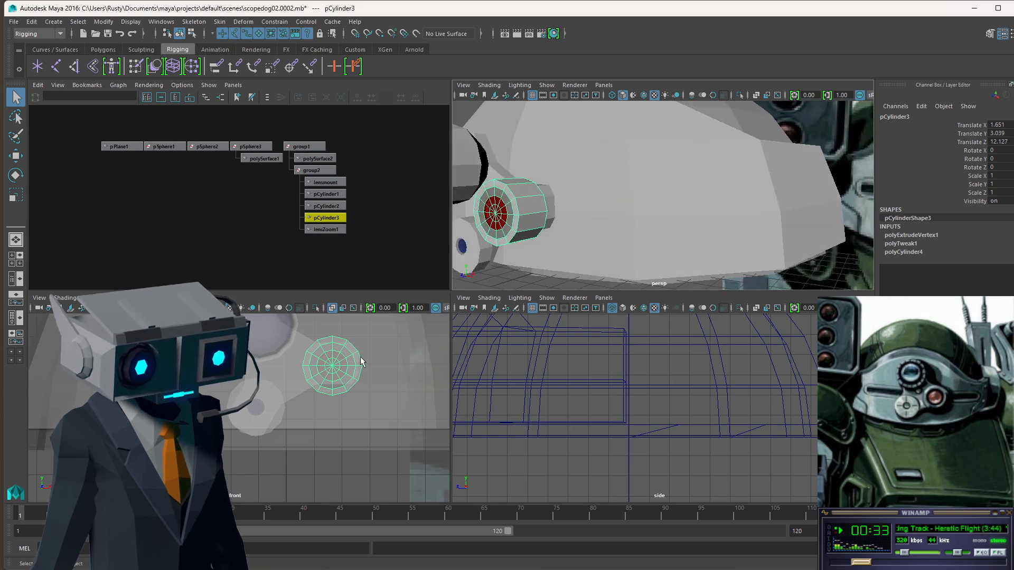
left_click(191, 33)
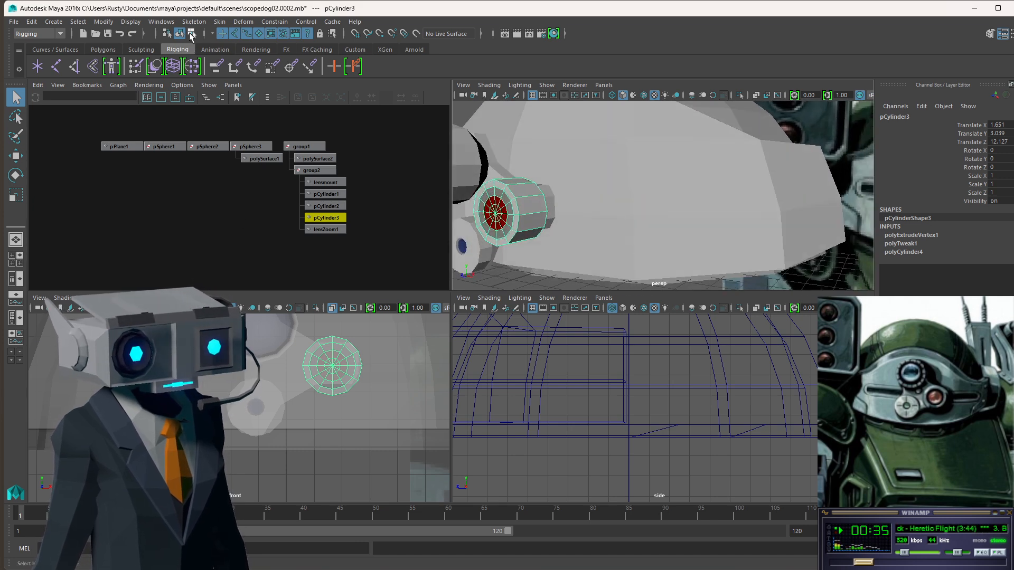
left_click(246, 33)
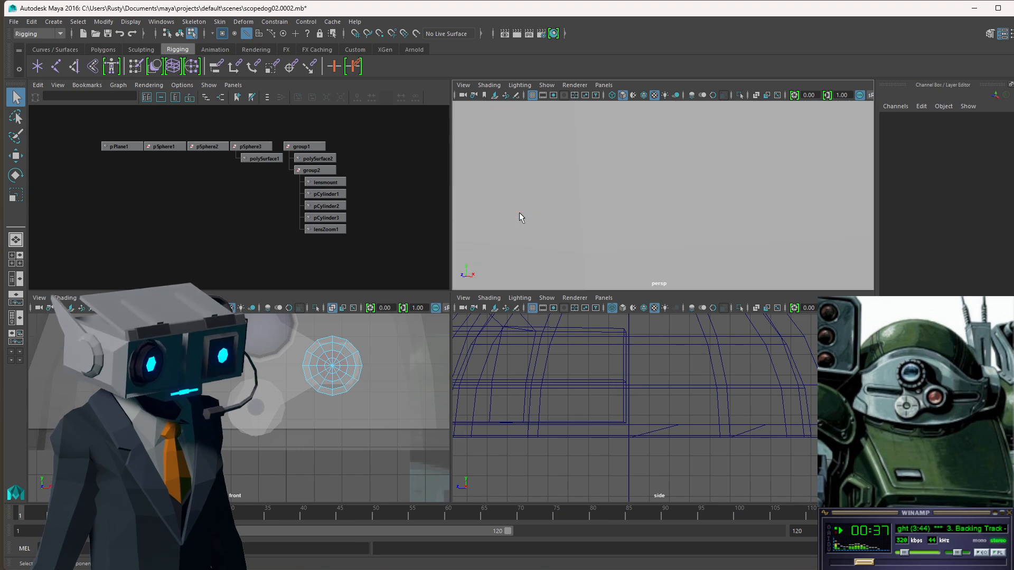
Select the outer edge loop at the front rim of the red lens housing and scale it in slightly
key("space")
key("f")
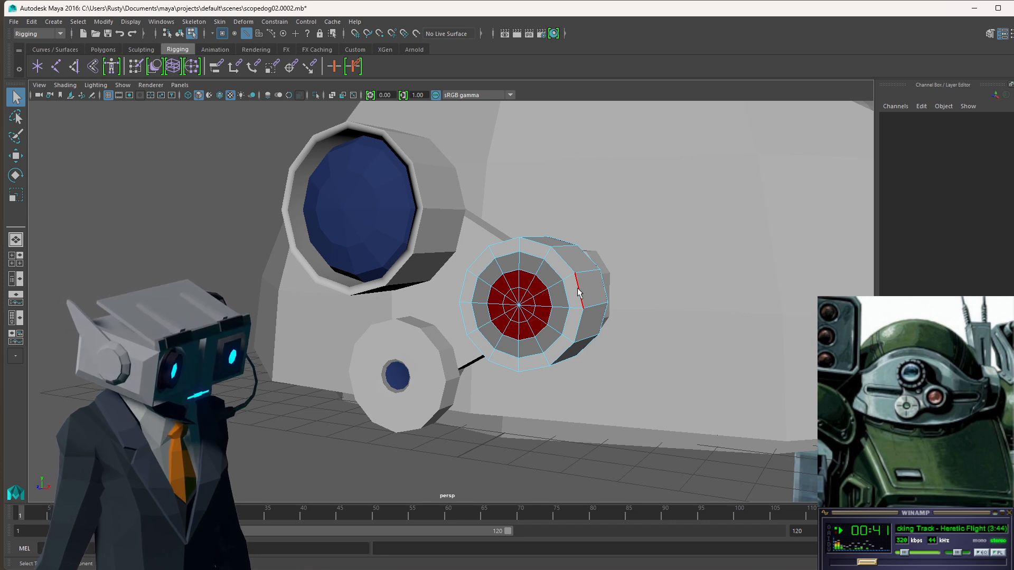
double_click(578, 292)
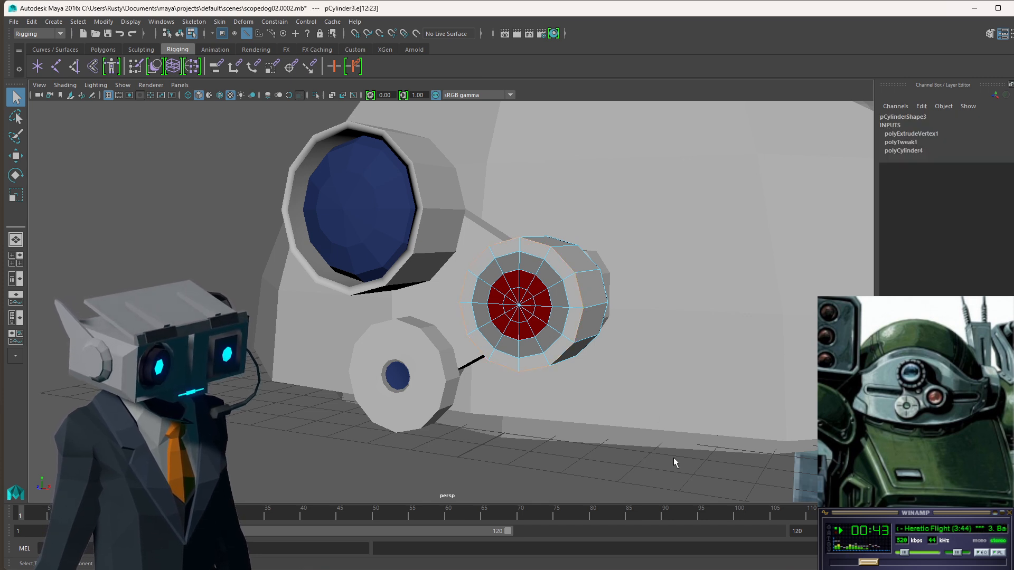
key("r")
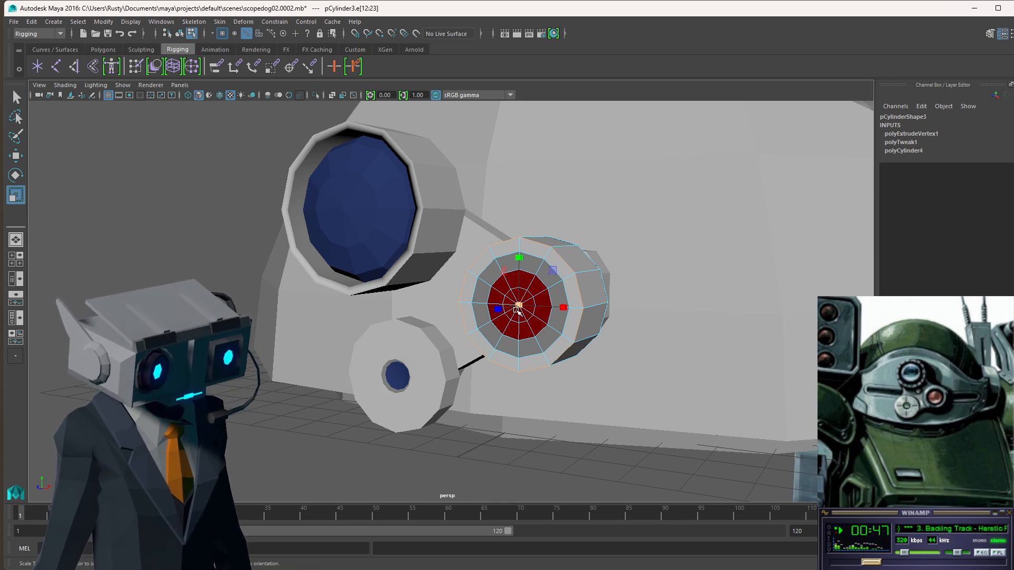
mouse_move(517, 306)
left_mouse_down("alt")
mouse_move(600, 317)
mouse_move(531, 296)
left_mouse_up("alt")
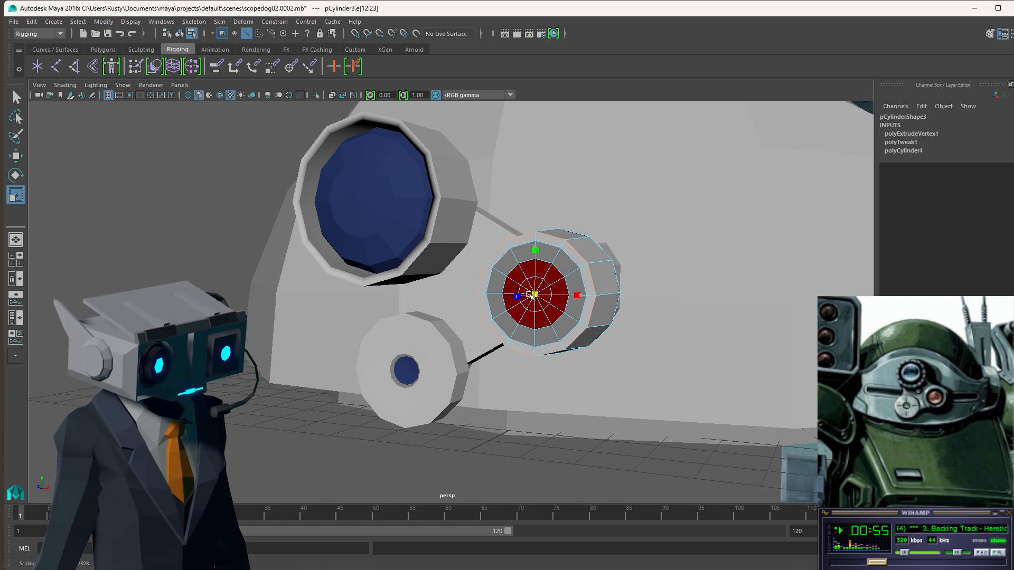
Examine the lens housing's taper in the side view and check it against the seated pilot drawing on VVG-150.jpg
key("space")
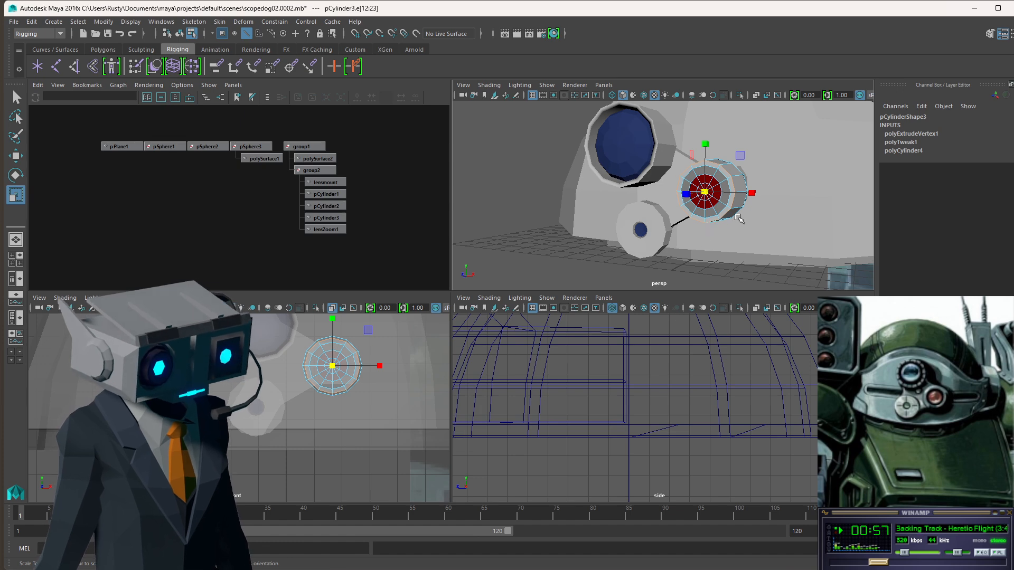
key("f")
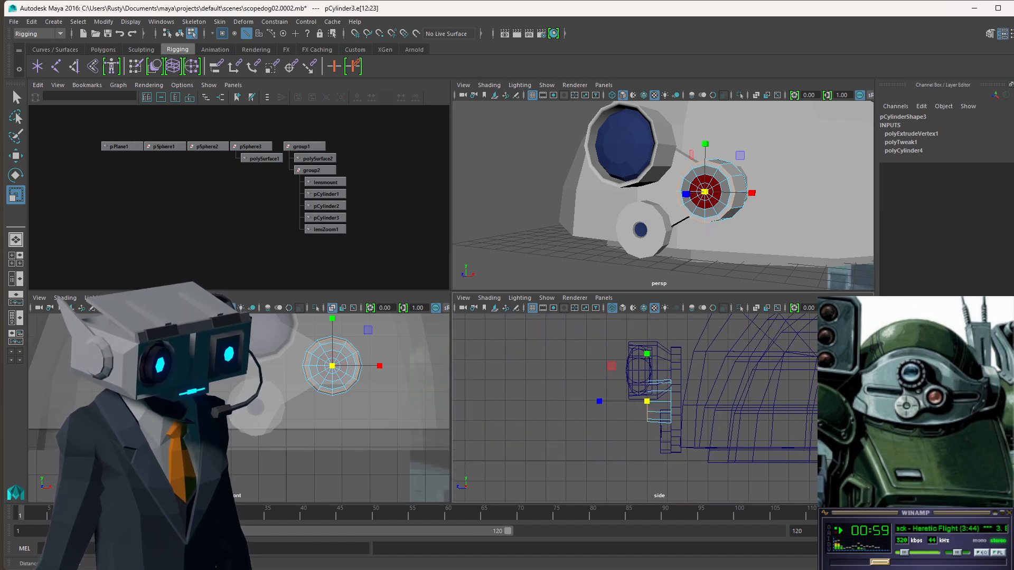
scroll(640, 412, "up", 4)
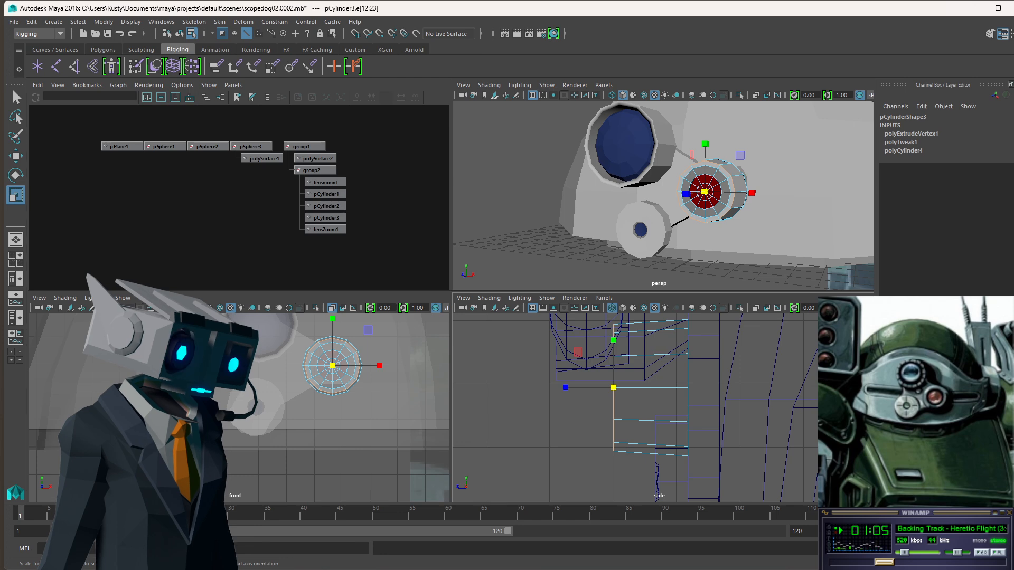
key("alt+Tab")
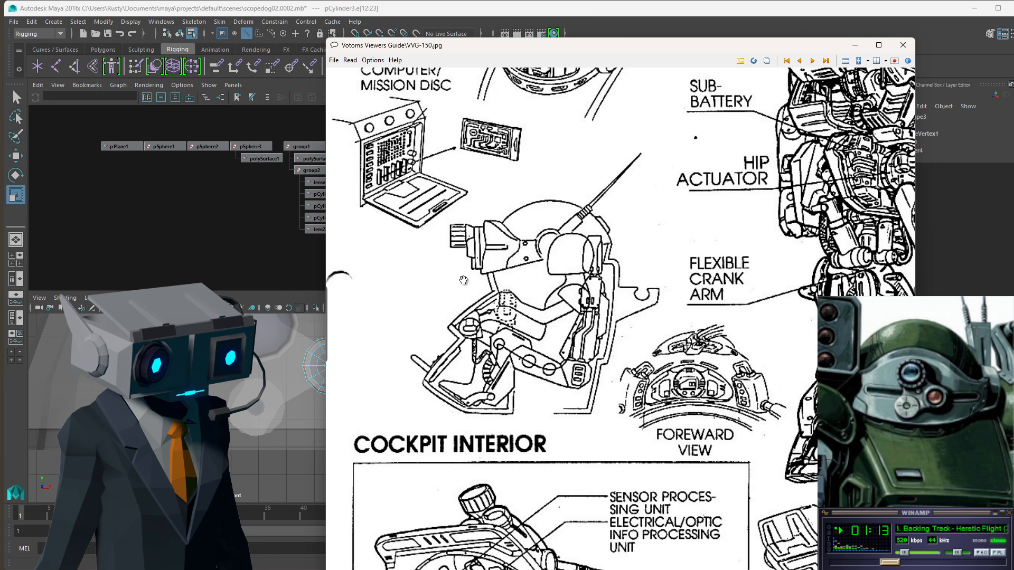
left_click(856, 46)
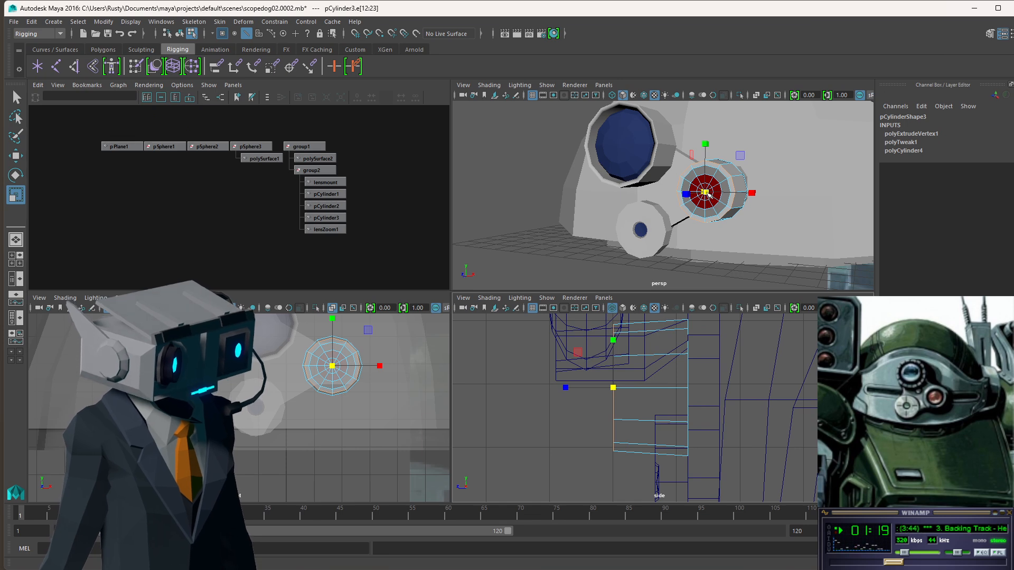
Scale the housing's front rim loop in slightly further and clear the edge selection
left_click_drag(710, 194, 707, 196)
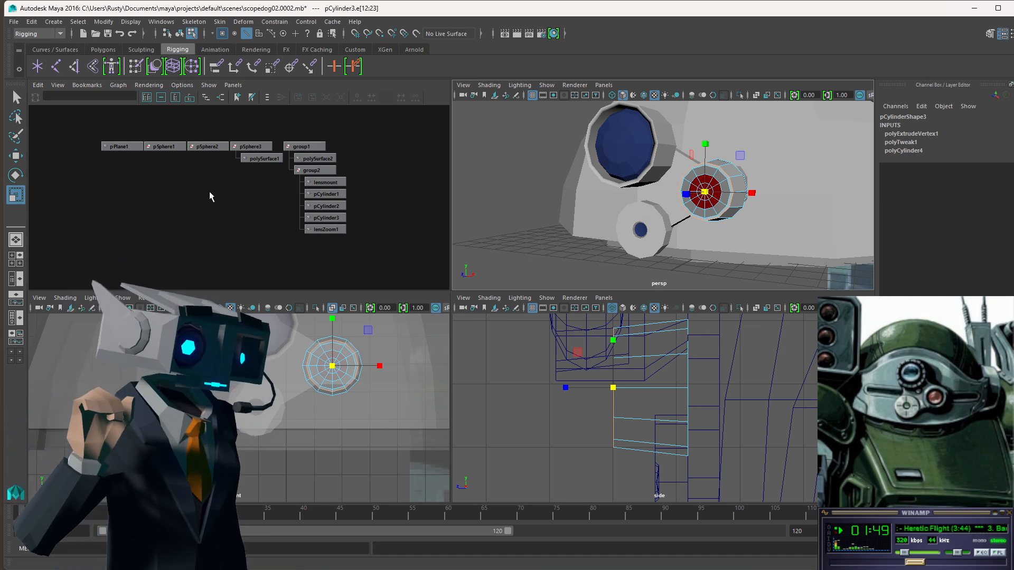
left_click(16, 98)
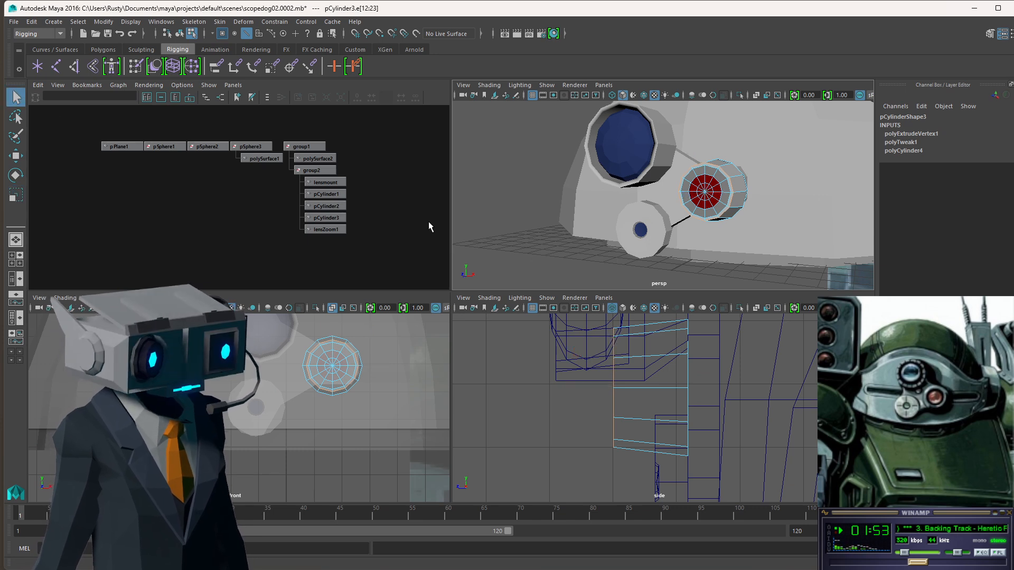
left_click(562, 417)
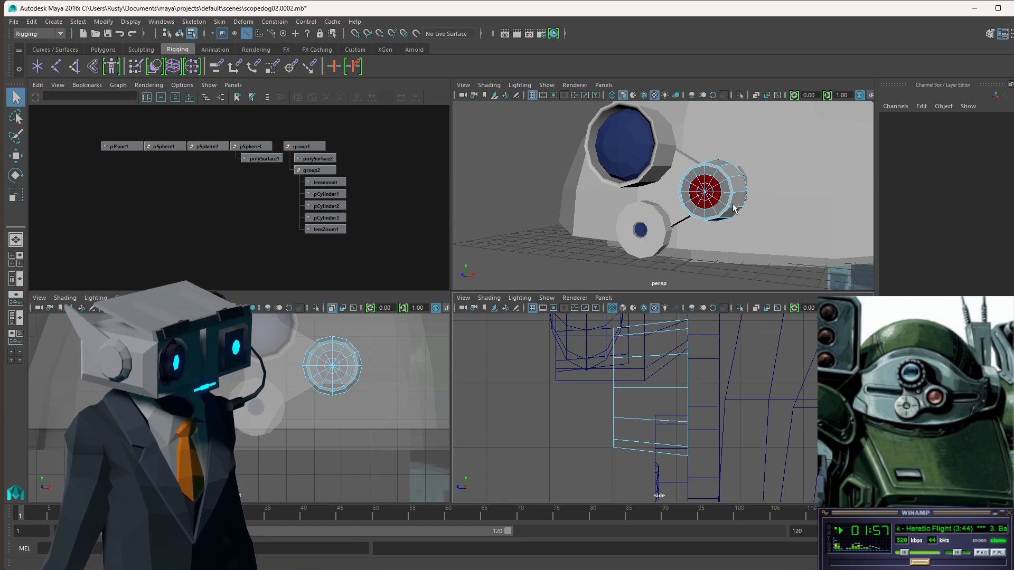
Switch to the Modeling menu set and draw a polygon cylinder base of about 2.37 radius on the head's side in the side view
scroll(738, 211, "down", 5)
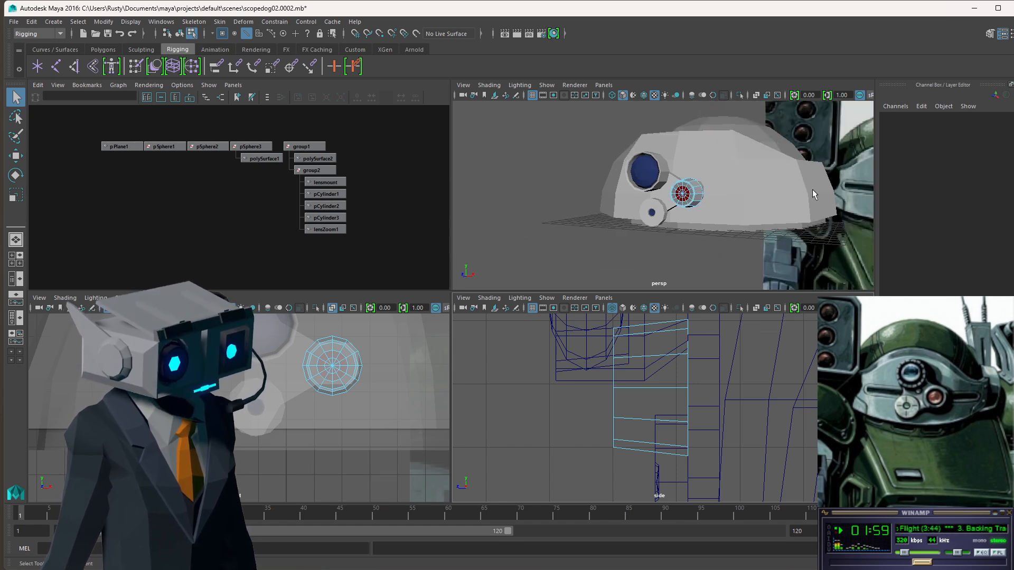
scroll(694, 420, "down", 8)
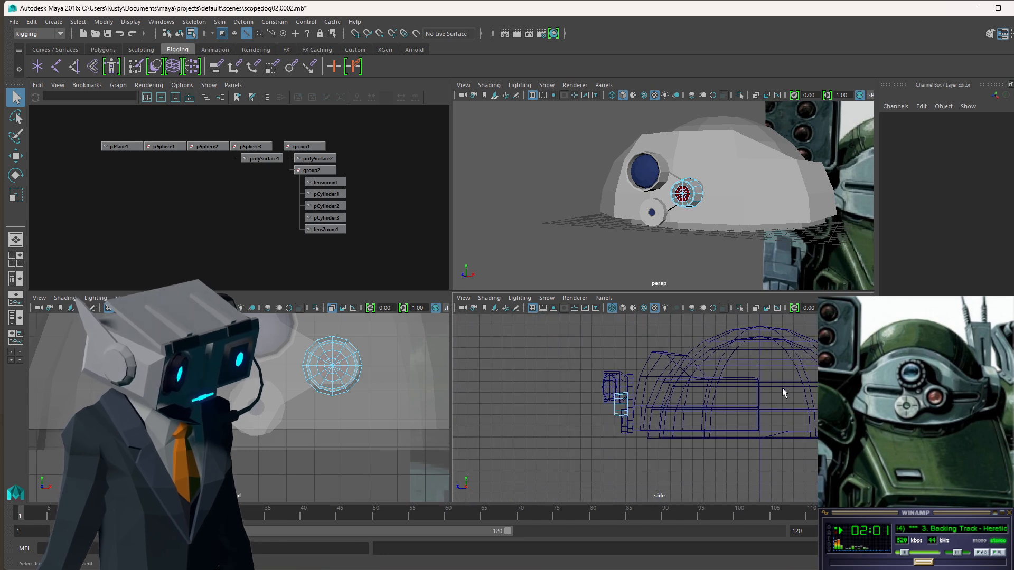
middle_click_drag(792, 390, 706, 383, "alt")
scroll(706, 383, "up", 10)
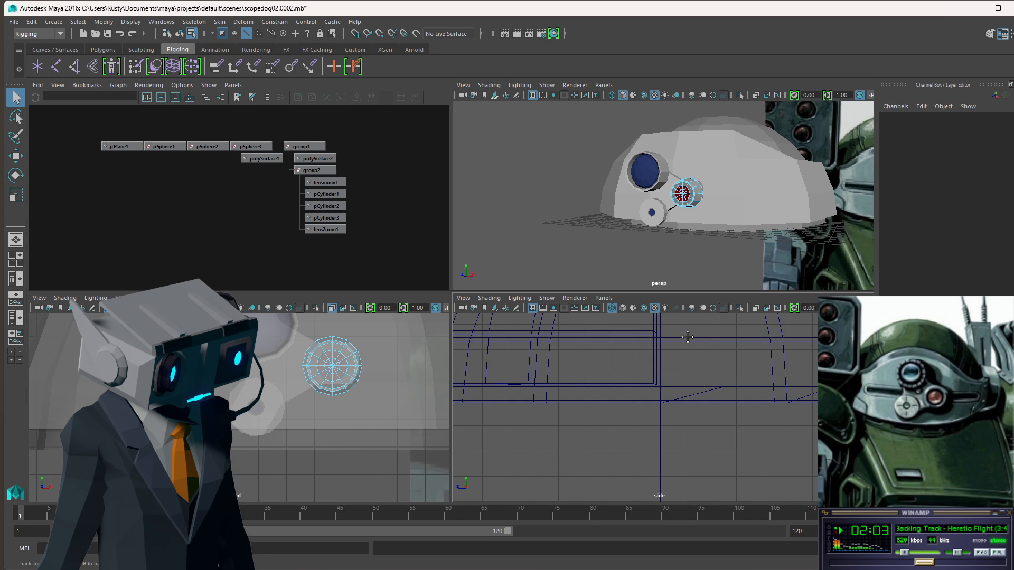
middle_click_drag(719, 448, 708, 396, "alt")
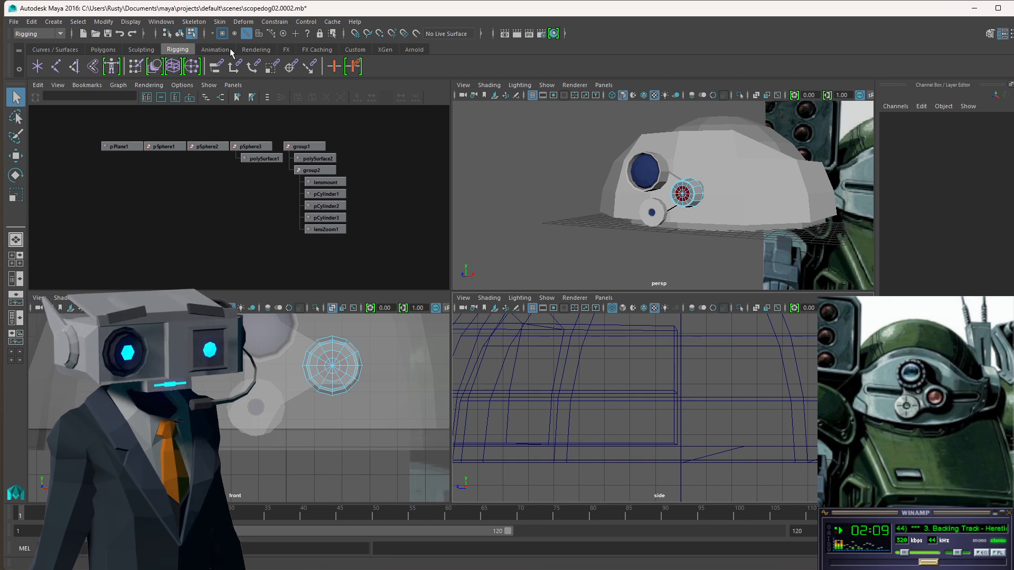
left_click(56, 39)
left_click(53, 42)
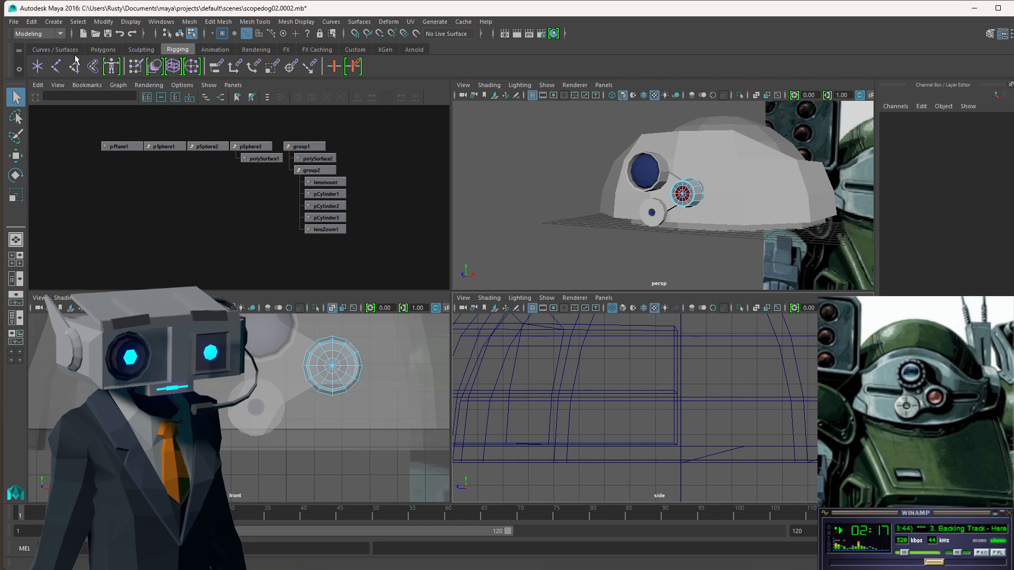
left_click(103, 49)
left_click(74, 66)
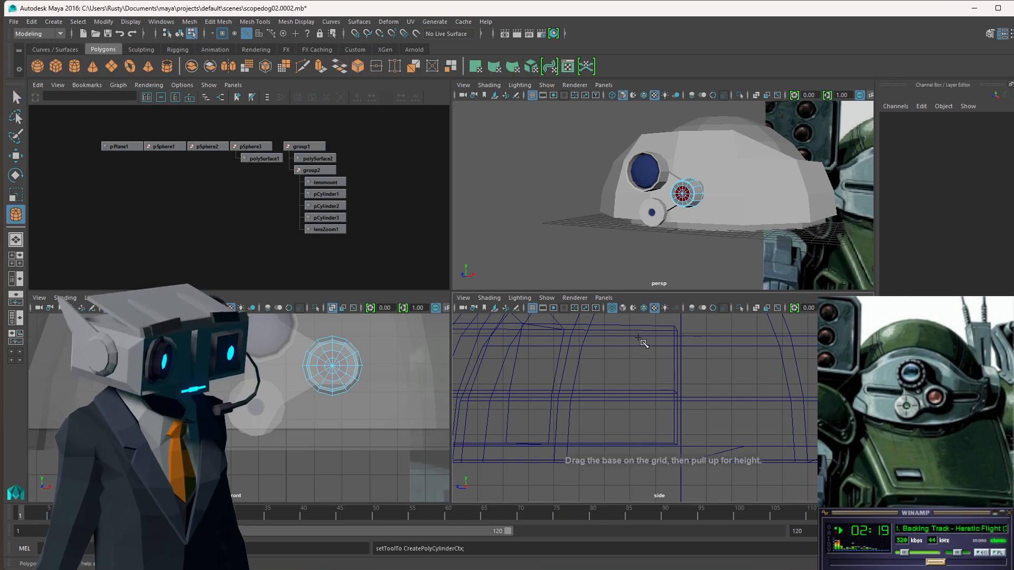
left_click_drag(682, 395, 741, 396)
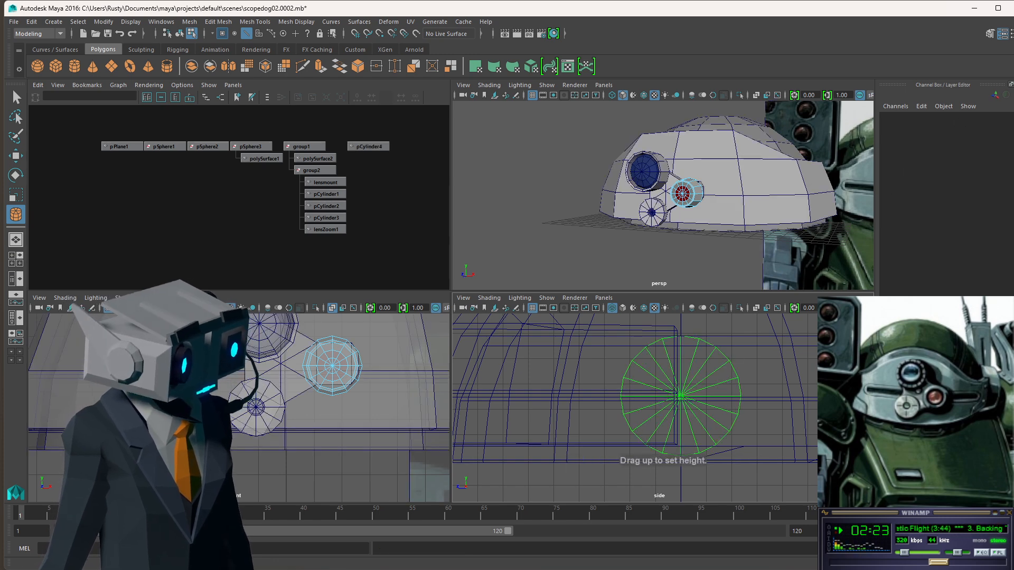
Show the perspective view in wireframe and give the new side cylinder a height of about 1.38
key("ctrl+a")
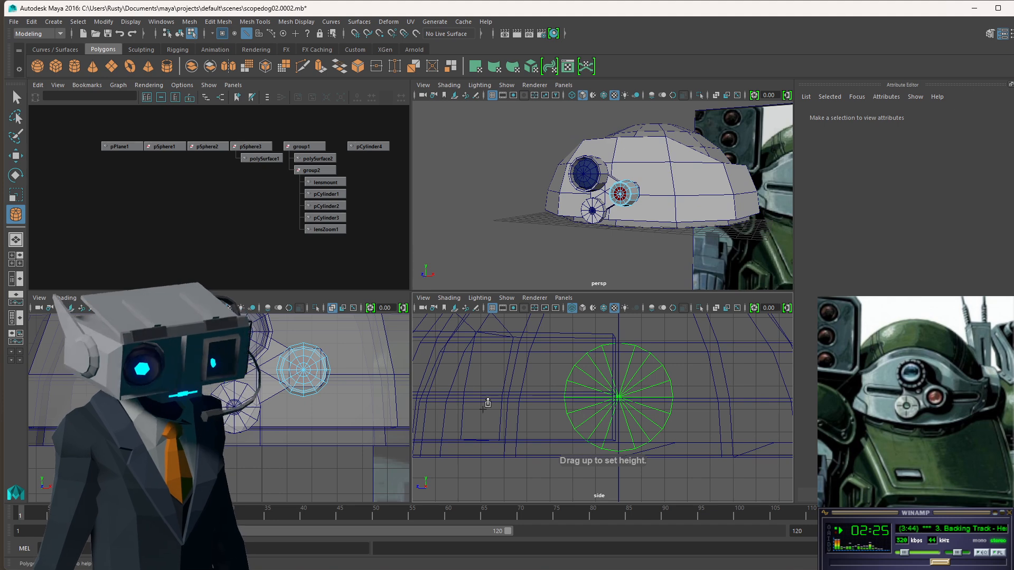
left_click(647, 187)
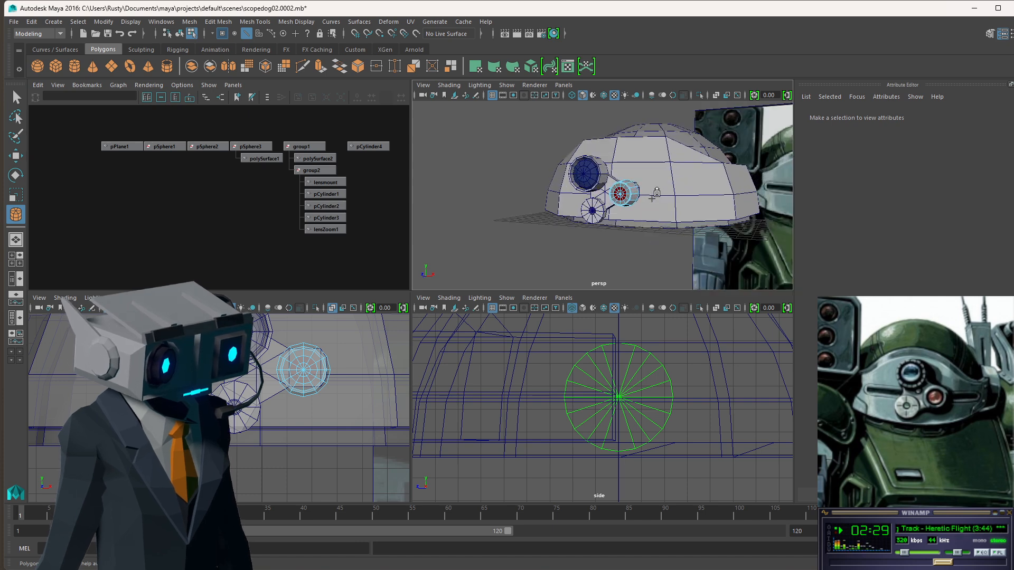
left_click_drag(684, 247, 686, 212, "alt")
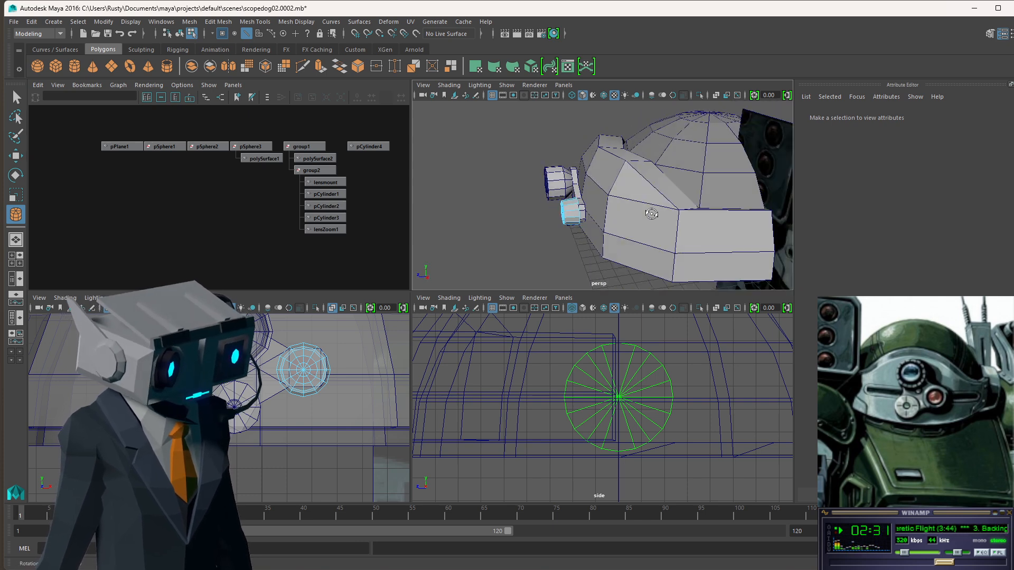
key("4")
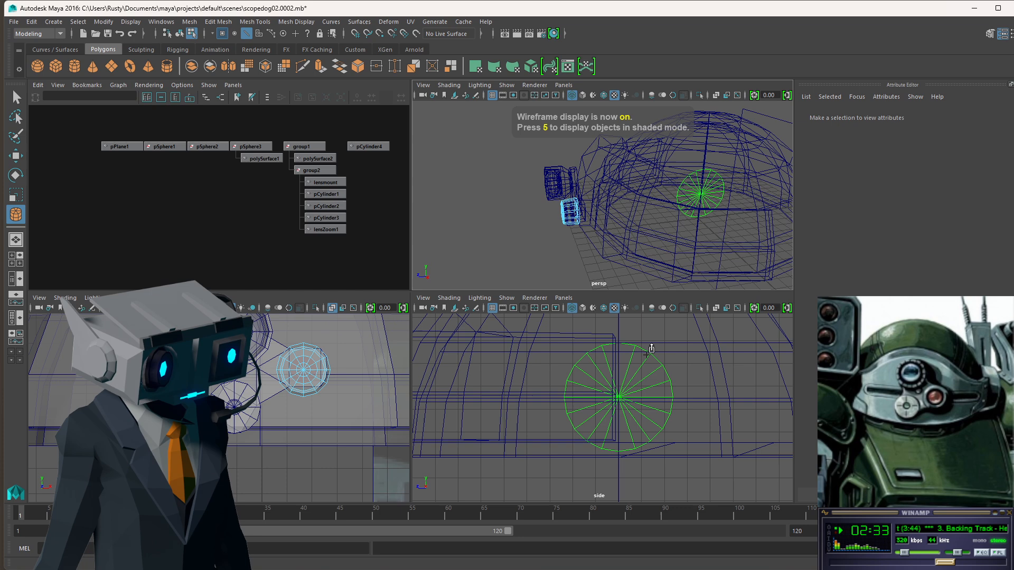
mouse_move(707, 198)
left_mouse_down()
mouse_move(716, 198)
mouse_move(701, 204)
left_mouse_up()
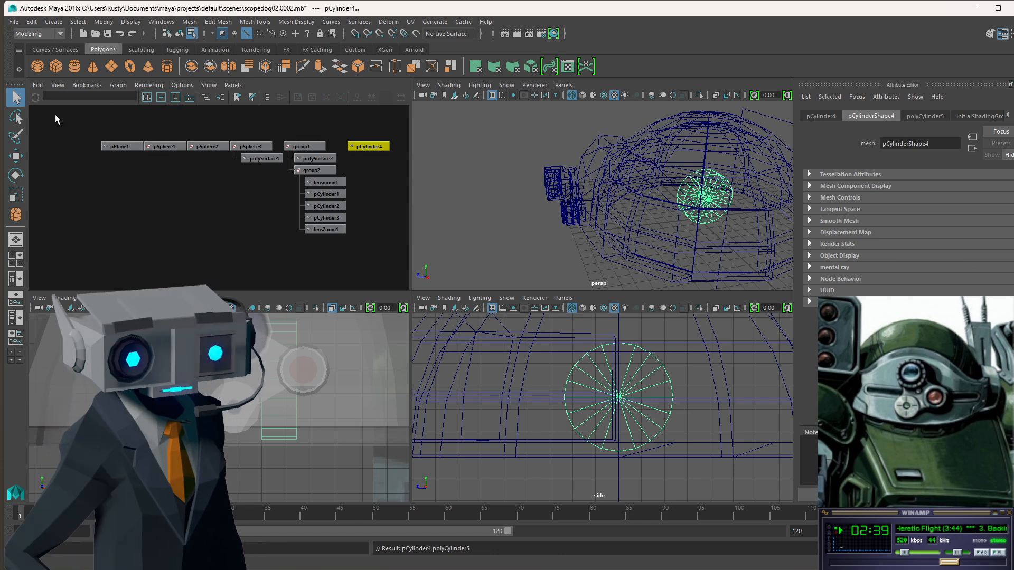
Select the new cylinder pCylinder4 as an object and set its Subdivisions Axis to 12
left_click(729, 199)
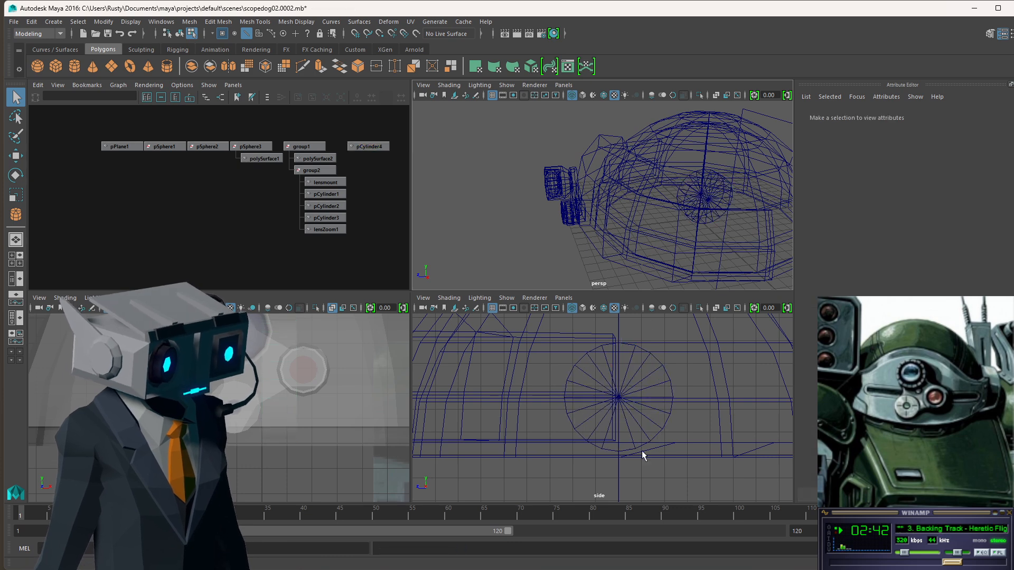
left_click(661, 429)
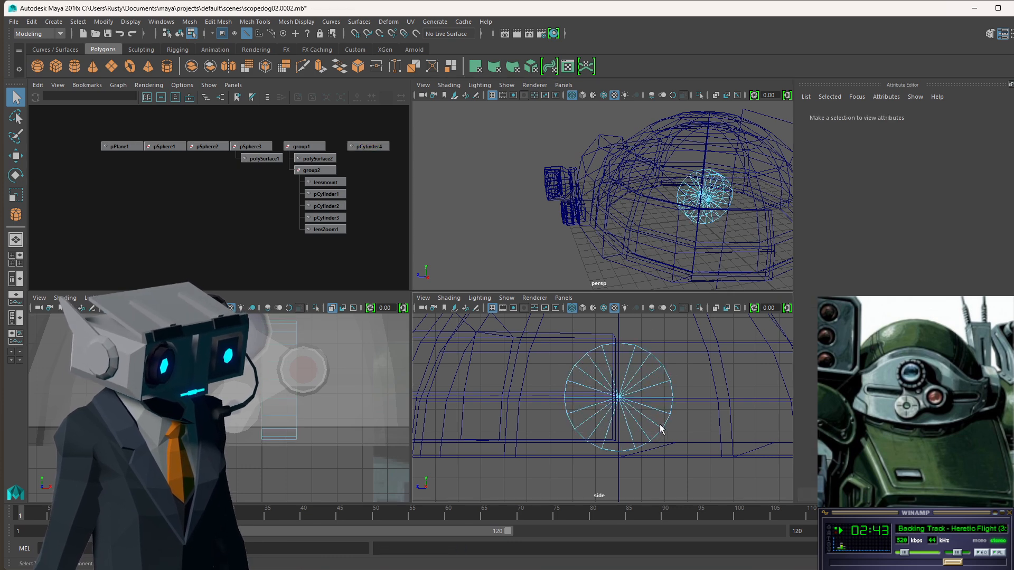
left_click(680, 198)
left_click_drag(680, 198, 720, 264, "alt")
key("w")
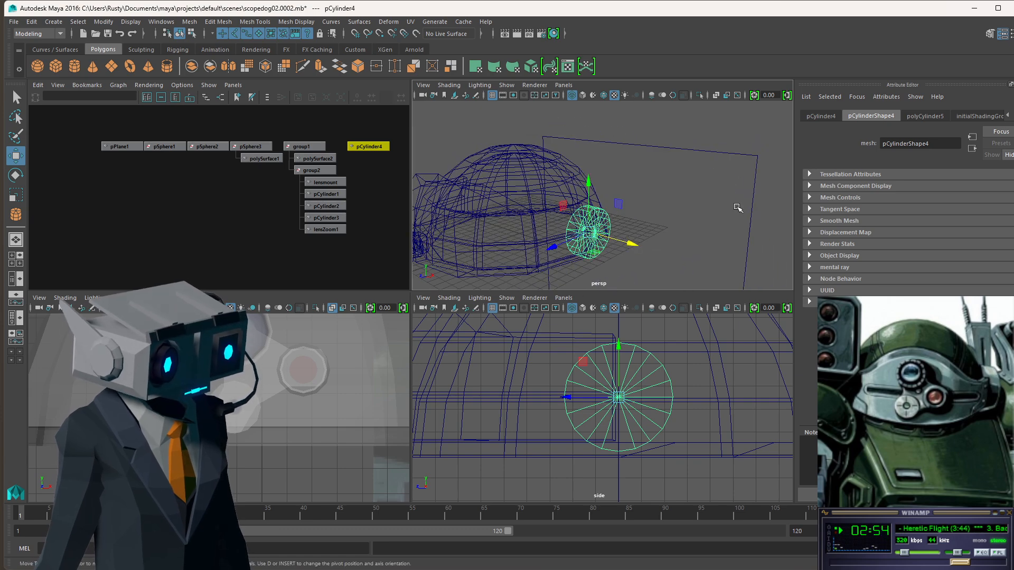
key("ctrl+a")
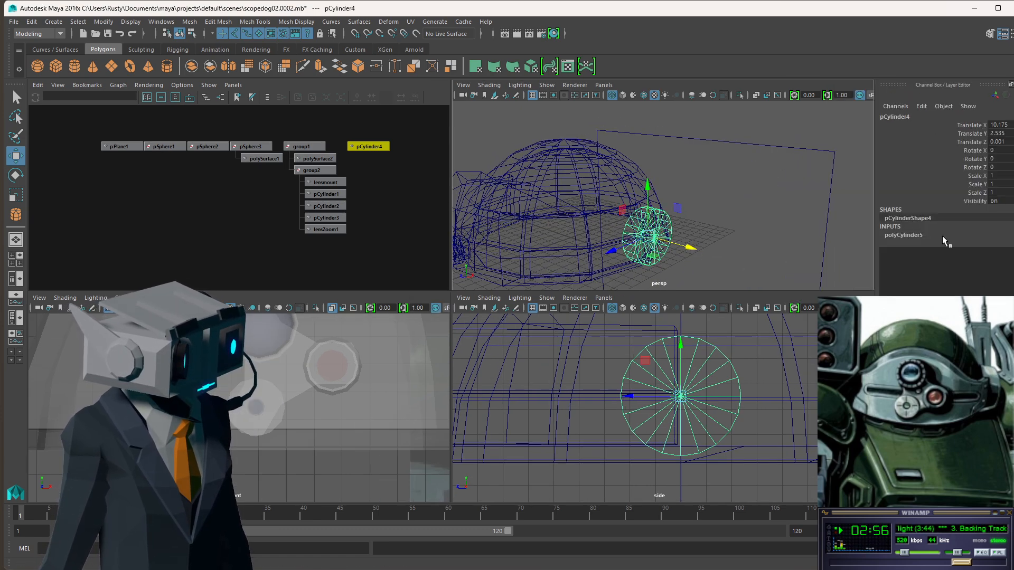
left_click(1000, 261)
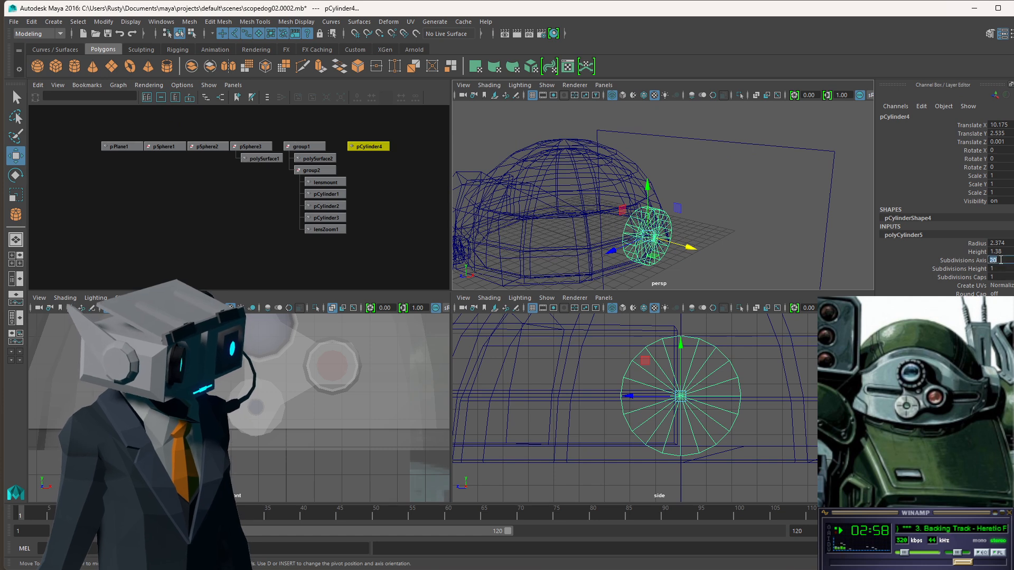
type("12")
key("Return")
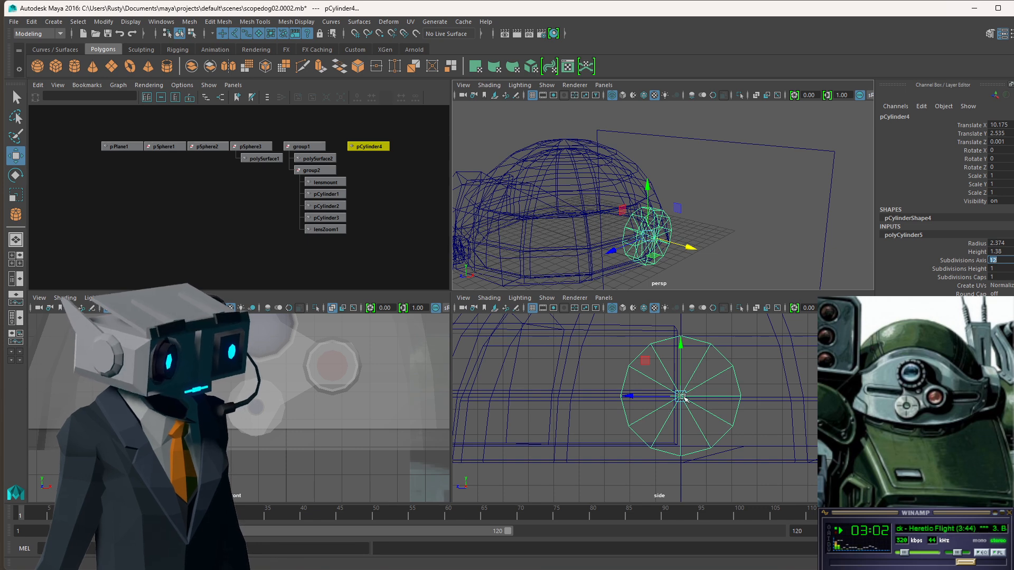
Move the side cylinder up to a Translate Y of about 2.82 and snap it along Z to Translate Z 0
scroll(683, 401, "up", 1)
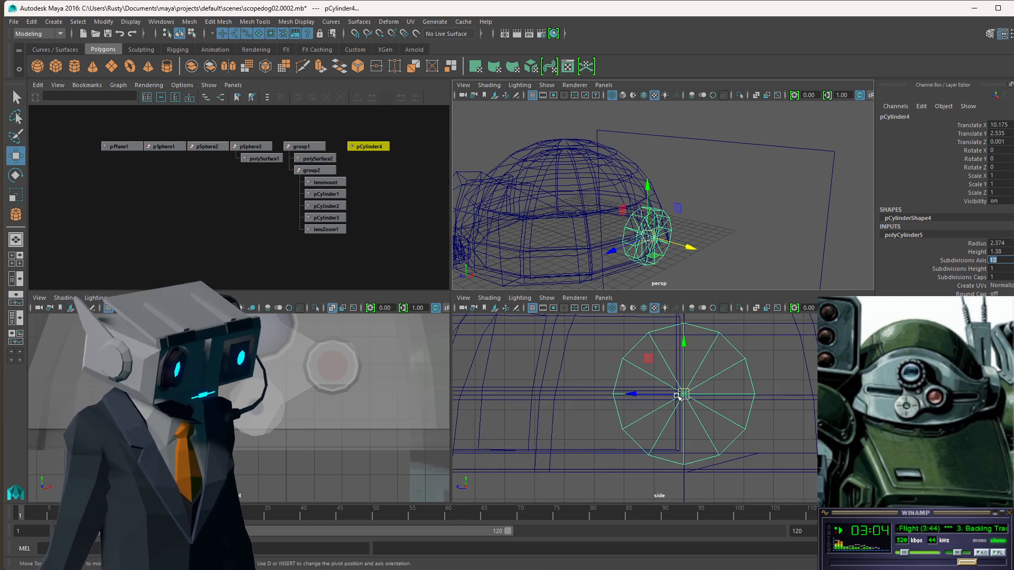
mouse_move(684, 400)
left_mouse_down()
mouse_move(807, 437)
mouse_move(724, 387)
mouse_move(698, 386)
left_mouse_up()
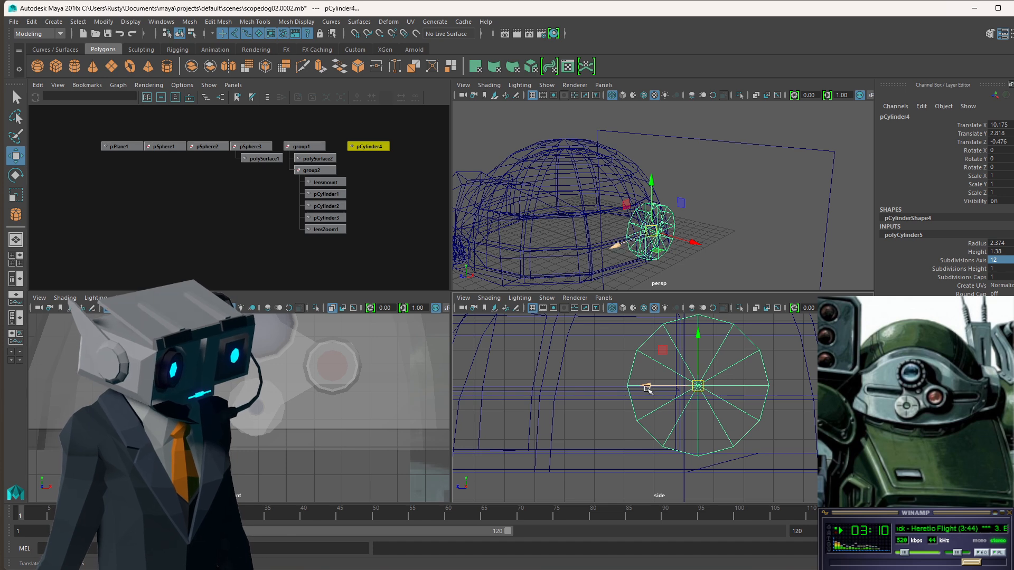
left_click_drag(645, 390, 696, 387)
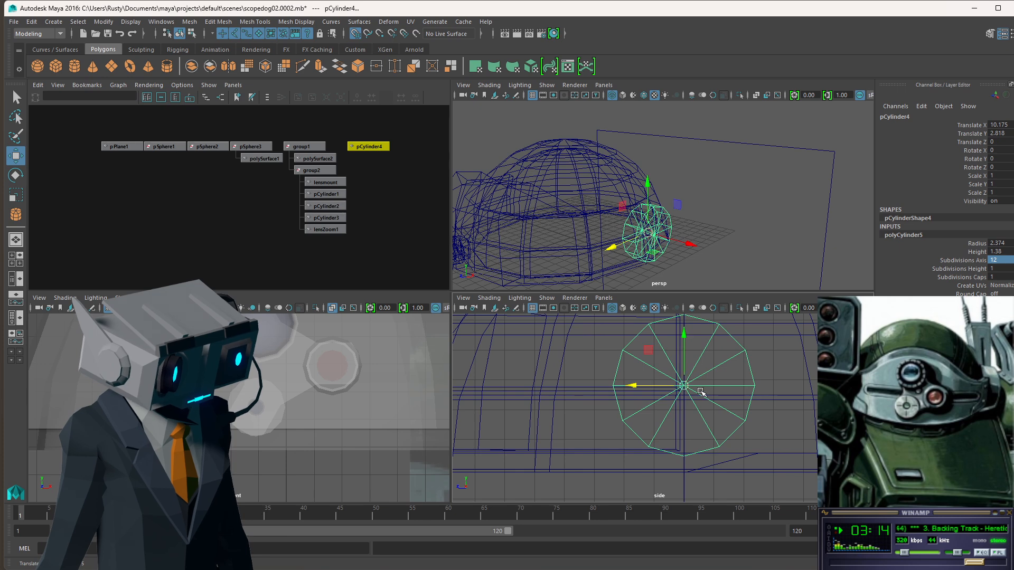
scroll(678, 397, "down", 4)
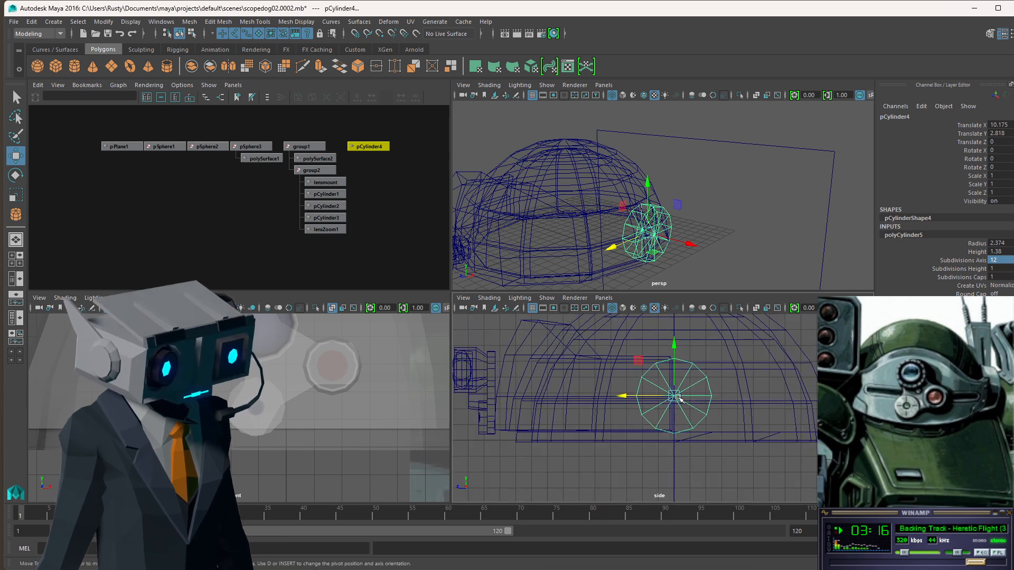
scroll(678, 397, "up", 1)
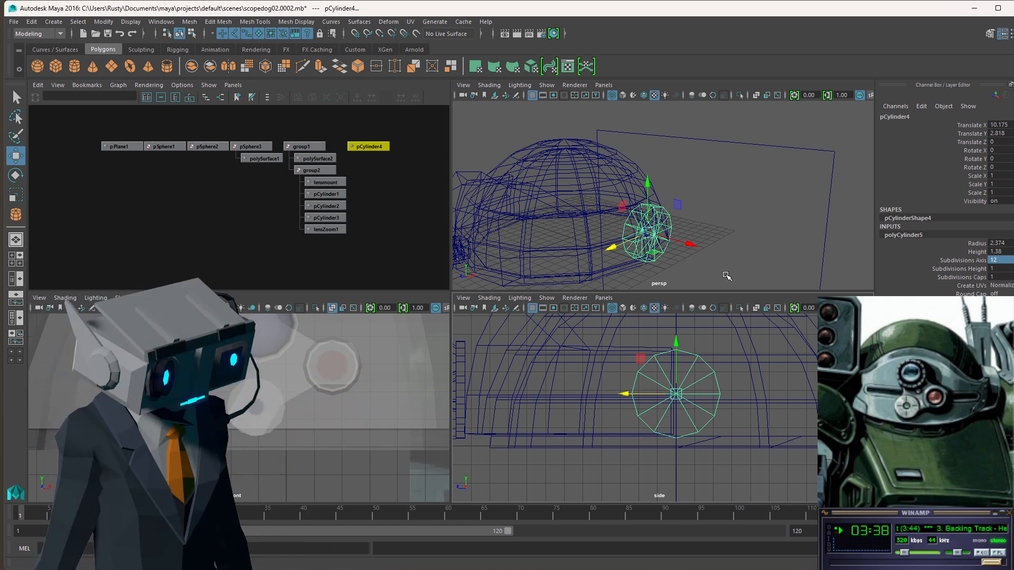
Move the side cylinder pCylinder4 inward along X to a Translate X of about 9.87 and show the perspective view shaded
left_click_drag(655, 222, 699, 233, "alt")
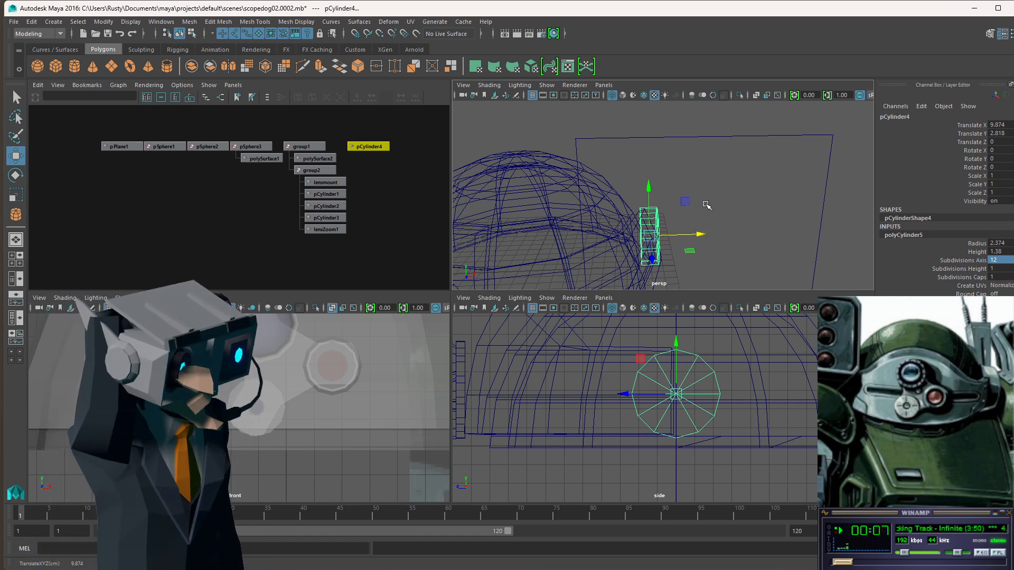
left_click_drag(707, 204, 698, 229, "alt")
key("f")
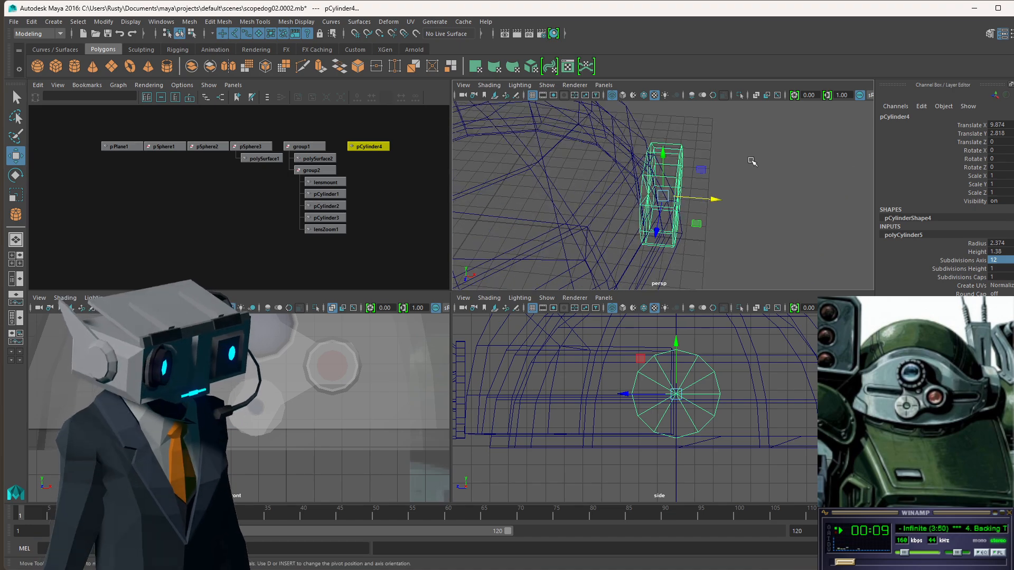
mouse_move(752, 161)
left_mouse_down("alt")
mouse_move(516, 106)
mouse_move(665, 114)
mouse_move(675, 129)
mouse_move(647, 112)
mouse_move(721, 206)
mouse_move(836, 227)
left_mouse_up("alt")
key("5")
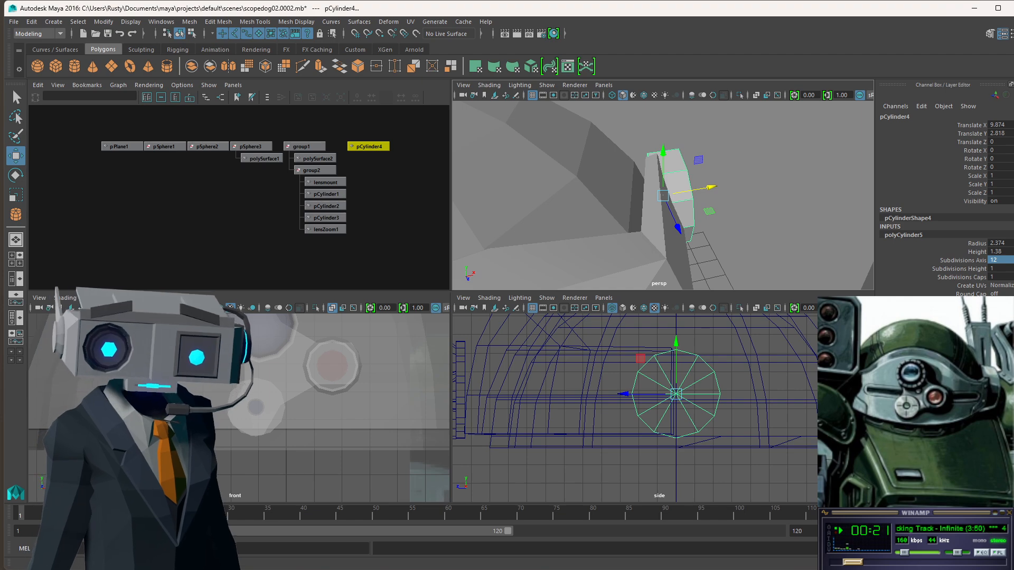
Check the cockpit side drawing in the Votoms Viewers Guide image, then compare the cylinder with the head in shaded perspective and side views
key("alt+Tab")
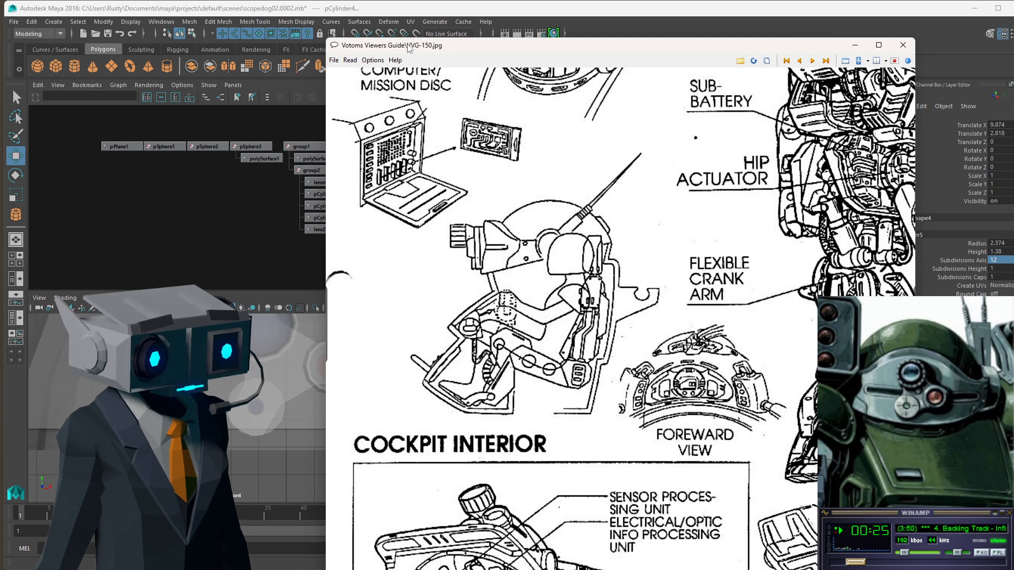
left_click_drag(408, 49, 1013, 275)
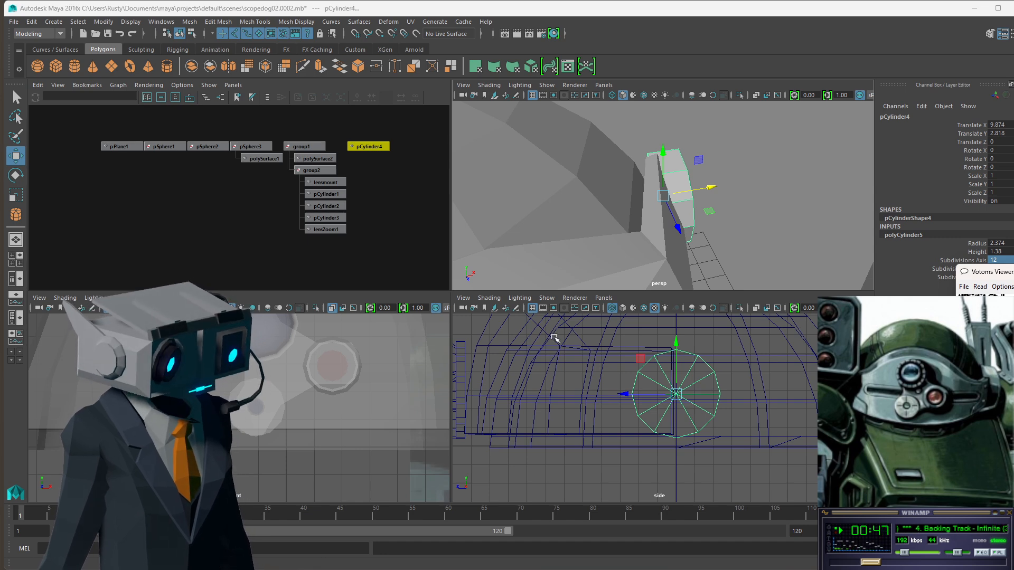
mouse_move(658, 226)
right_mouse_down("alt")
mouse_move(470, 276)
mouse_move(664, 236)
right_mouse_up("alt")
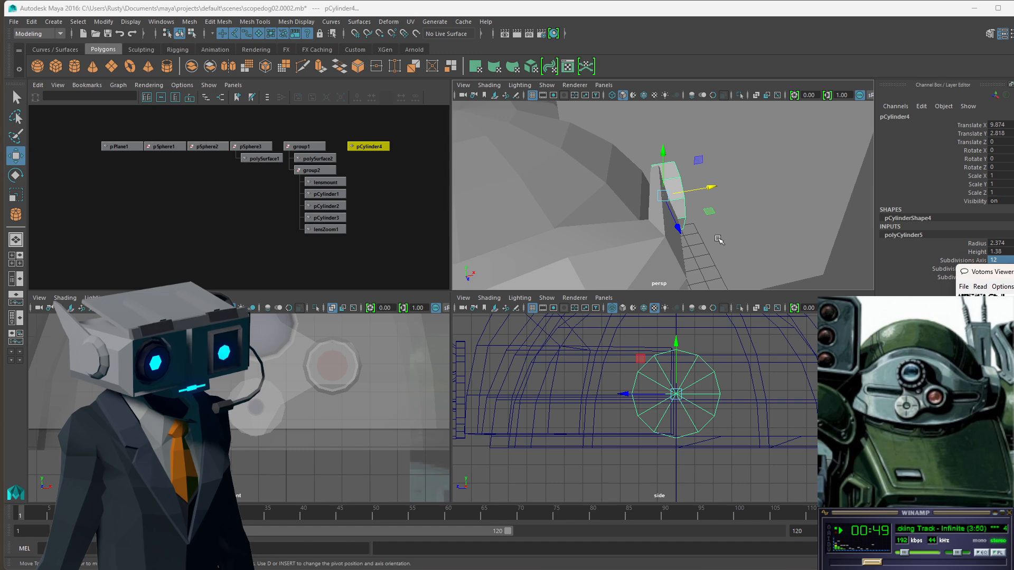
left_click_drag(718, 240, 613, 198, "alt")
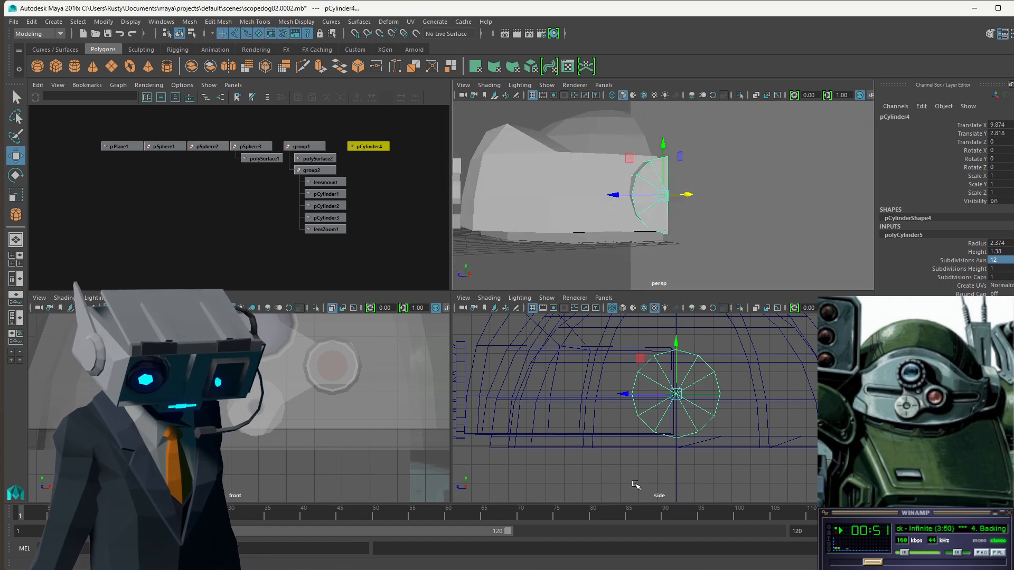
key("5")
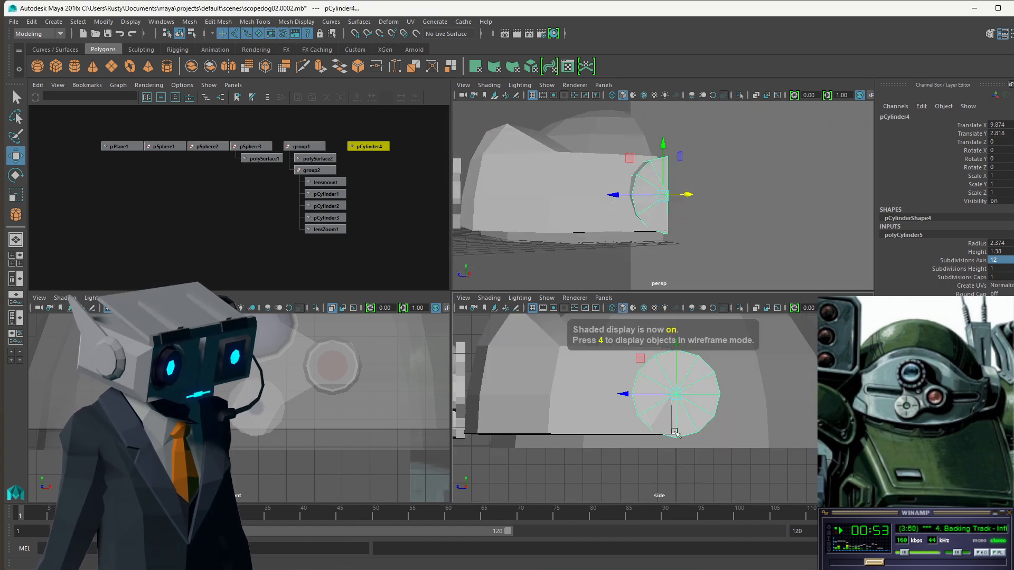
Select the visor band polySurface2 for component editing and show the side view in wireframe
left_click(532, 432)
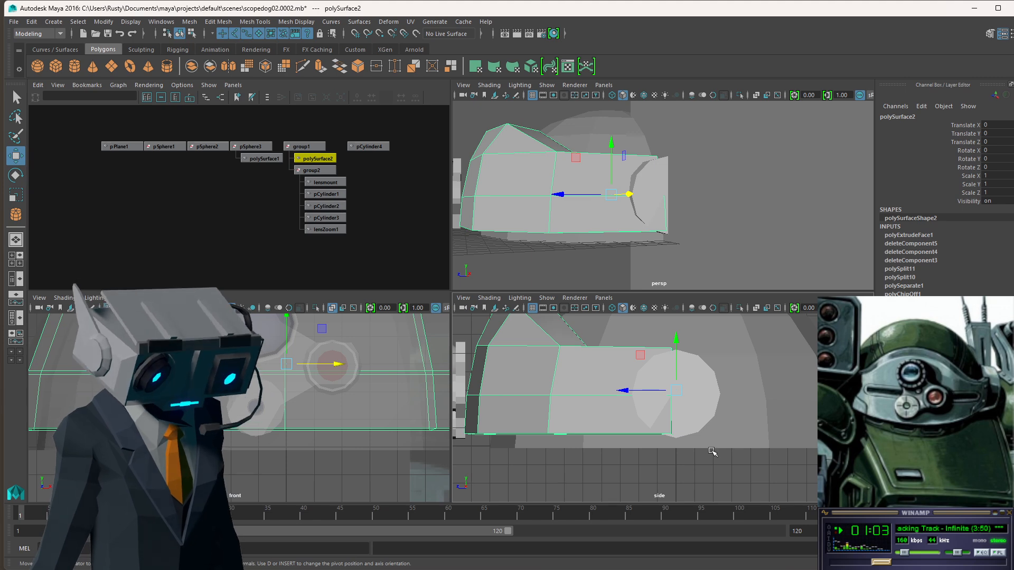
key("F8")
scroll(660, 447, "down", 2)
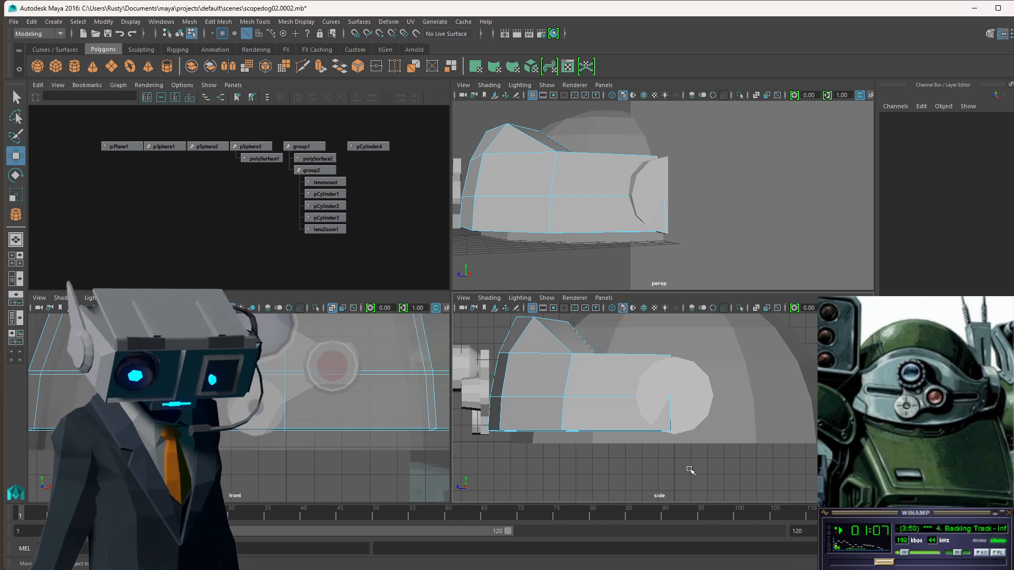
key("4")
left_click_drag(685, 453, 650, 442)
mouse_move(620, 366)
left_mouse_down()
mouse_move(624, 335)
mouse_move(622, 351)
left_mouse_up()
key("ctrl+z")
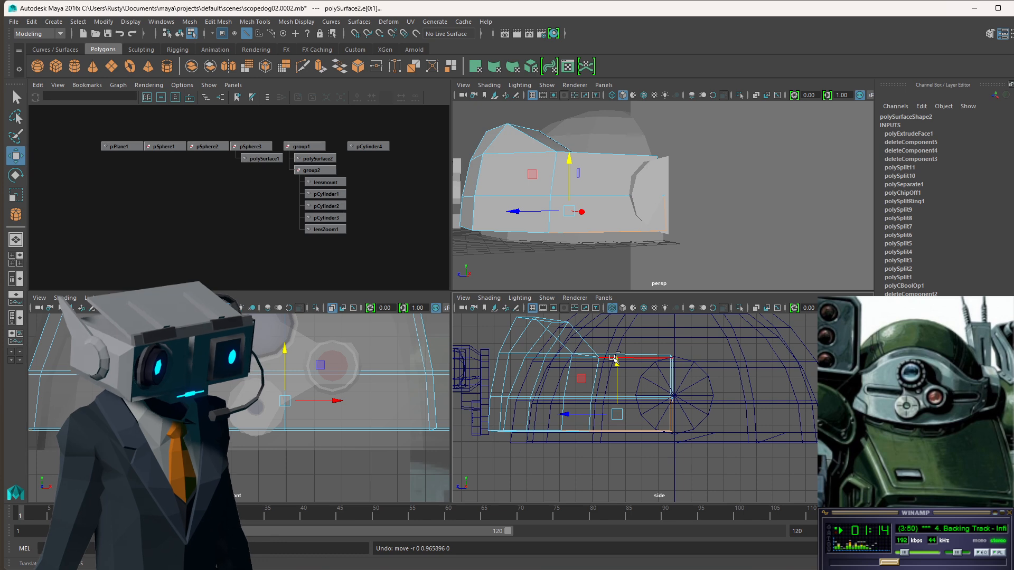
Raise the lower rear end vertices of polySurface2 in the side view and lift the neighbouring lower vertices slightly to follow the slope
left_click(222, 34)
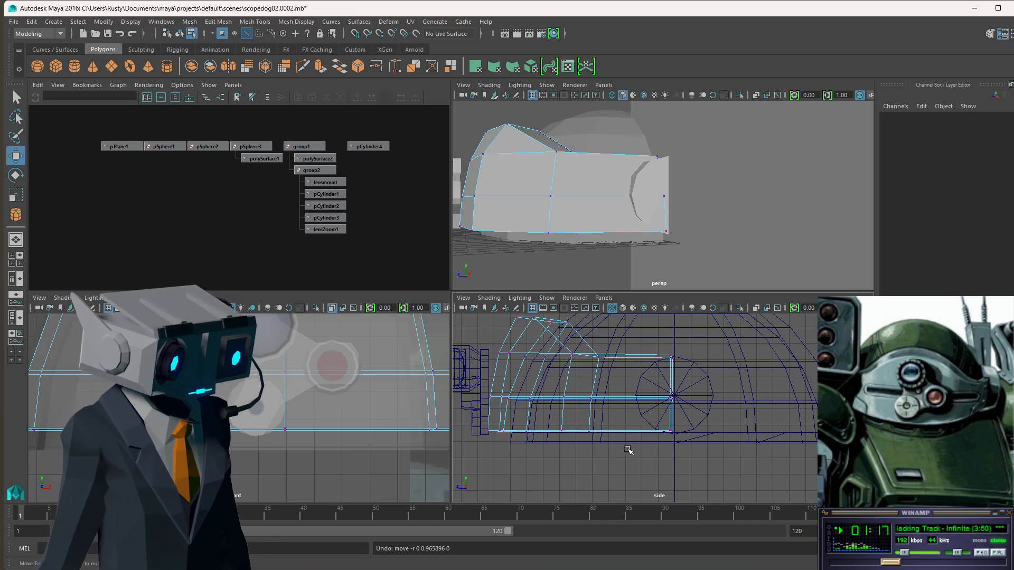
left_click_drag(692, 419, 660, 442)
left_click_drag(674, 380, 673, 370)
mouse_move(605, 432)
left_mouse_down()
mouse_move(600, 452)
mouse_move(596, 443)
left_mouse_up()
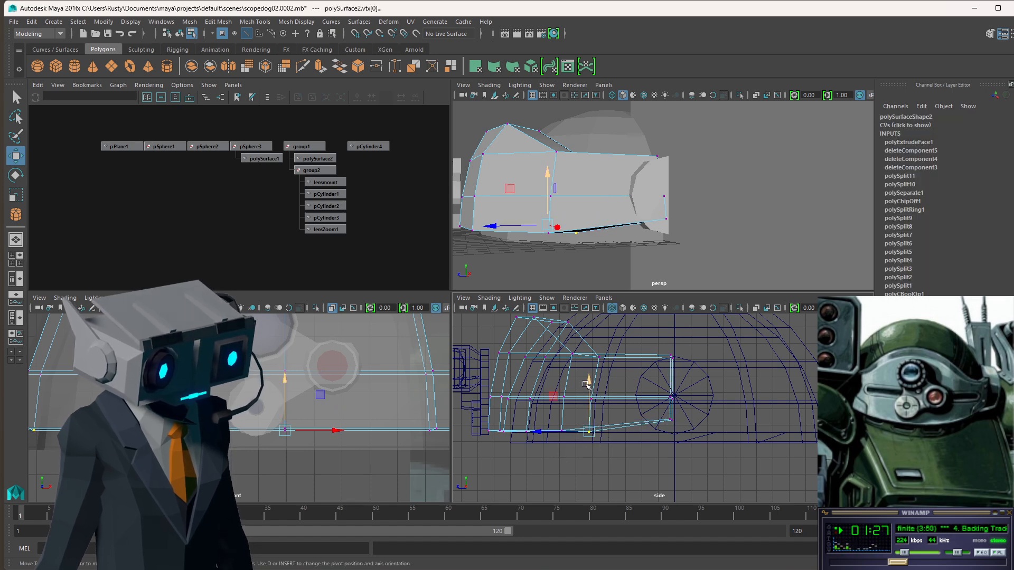
key("space")
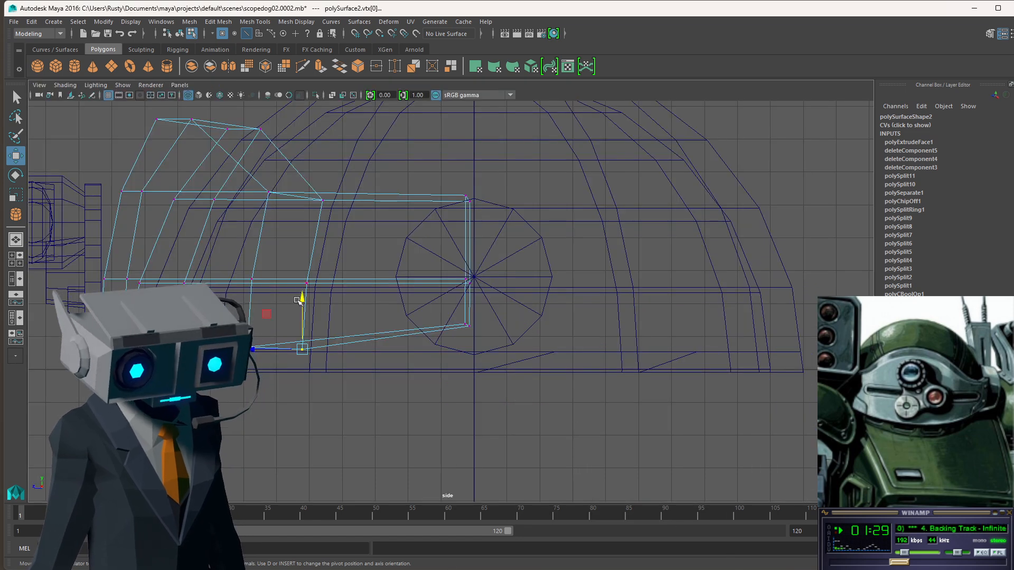
mouse_move(298, 300)
left_mouse_down()
mouse_move(301, 288)
mouse_move(300, 301)
mouse_move(301, 290)
mouse_move(289, 294)
left_mouse_up()
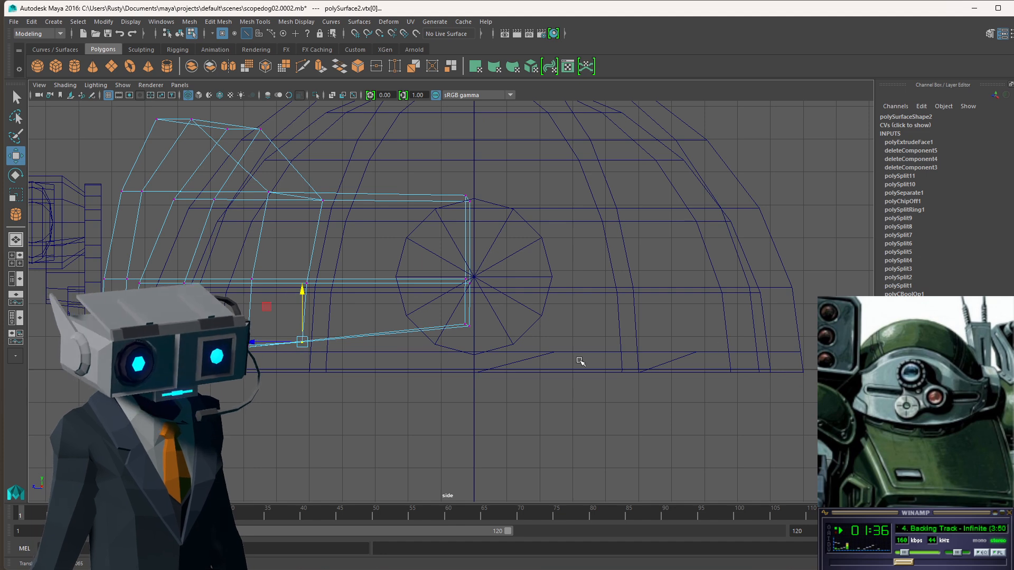
Select the side cylinder pCylinder4 as an object and move it up to a Translate Y of about 3.65
left_click(511, 425)
right_click_drag(495, 267, 496, 266)
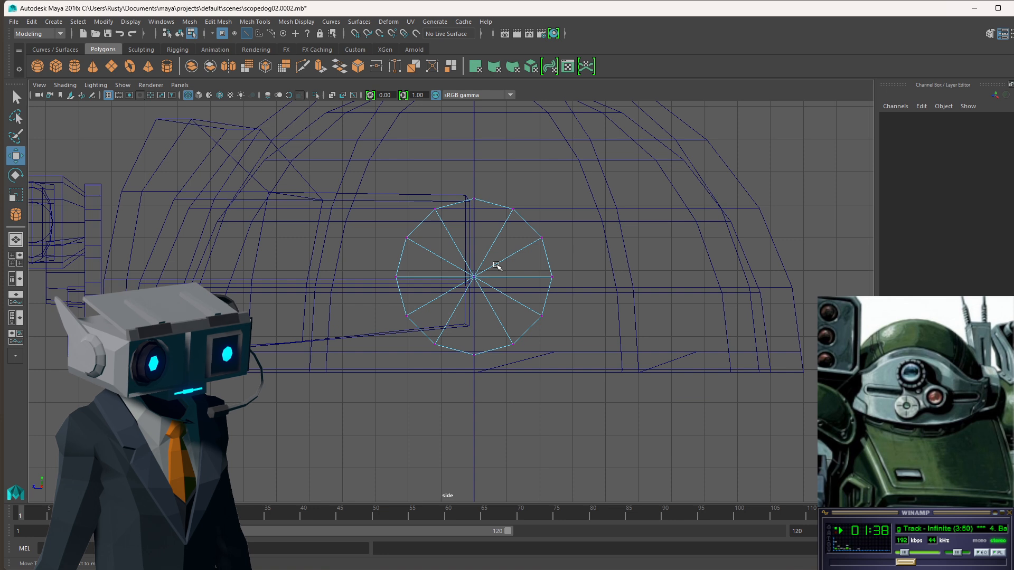
key("F8")
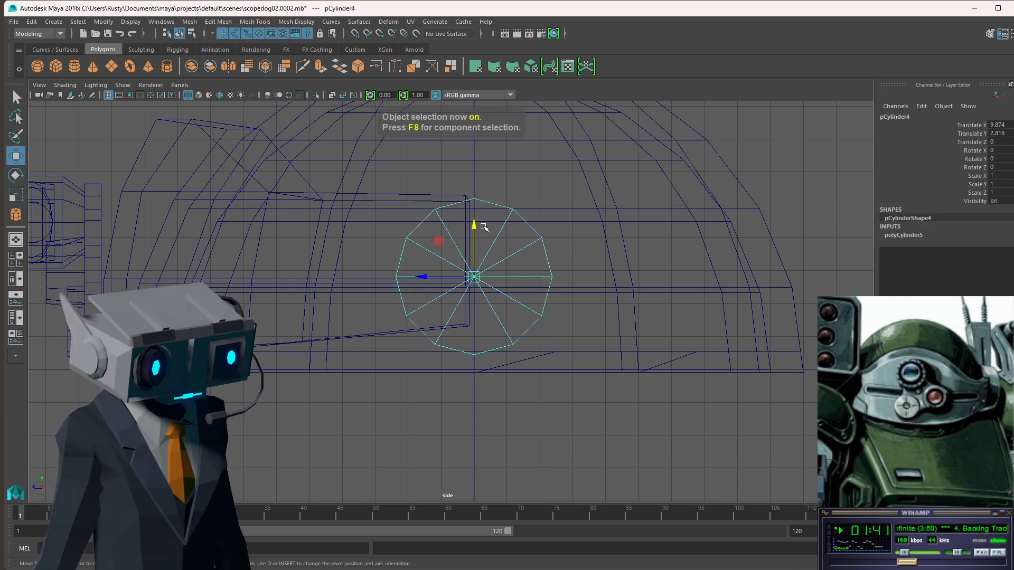
left_click_drag(474, 227, 471, 200)
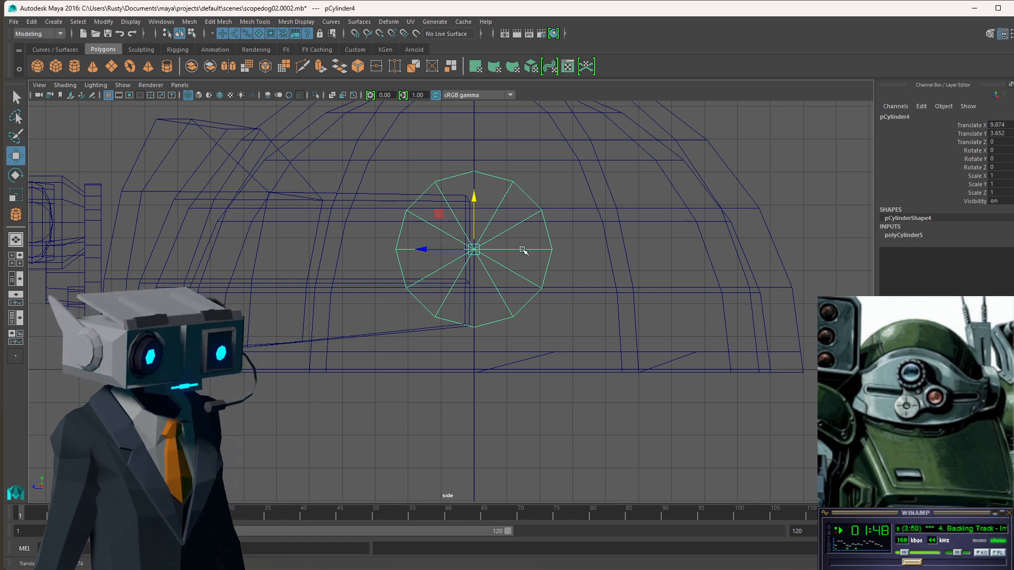
key("space")
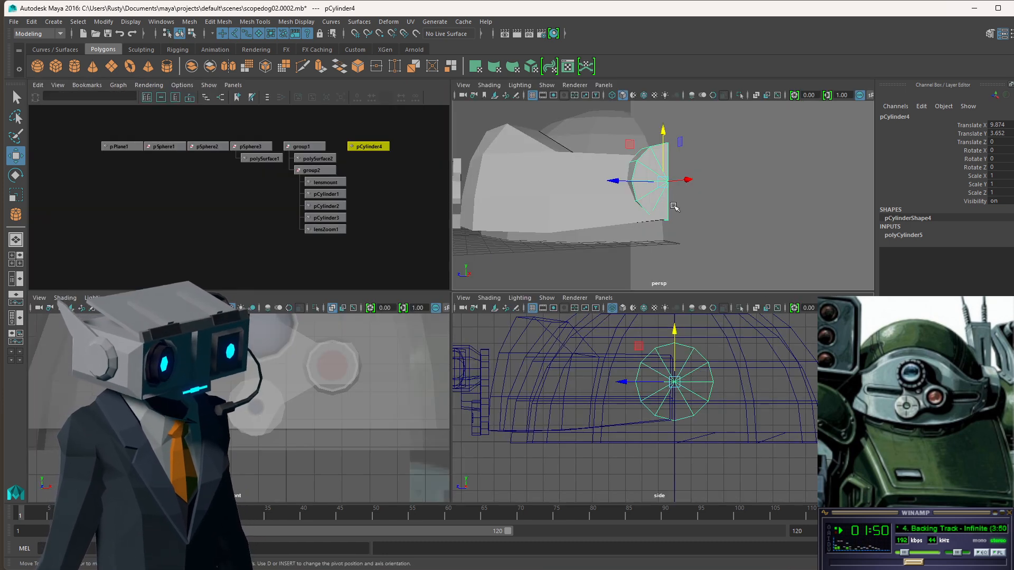
Try a height of 1.5 and a radius of 3 for the side cylinder
left_click_drag(626, 196, 744, 227, "alt")
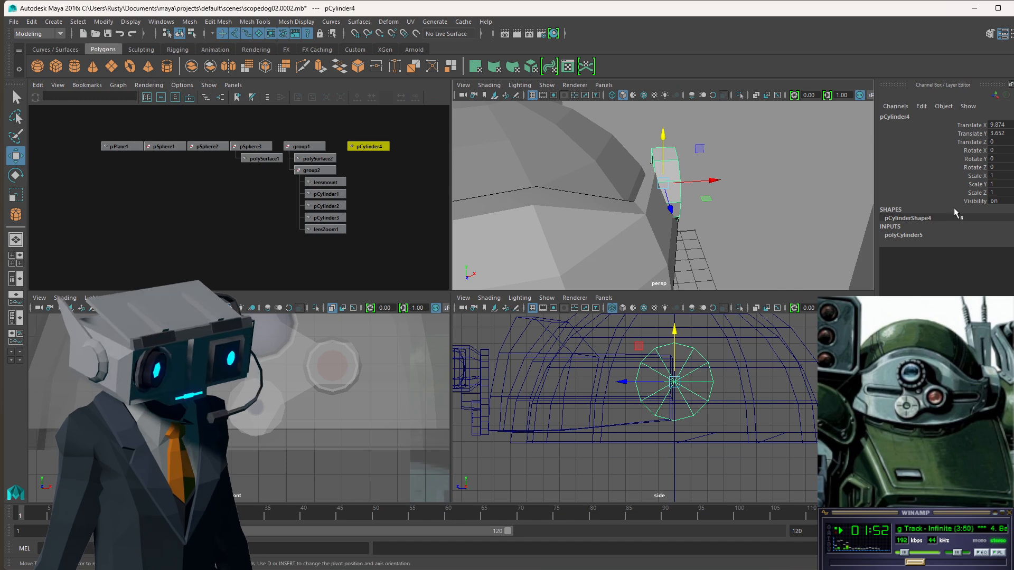
left_click(905, 235)
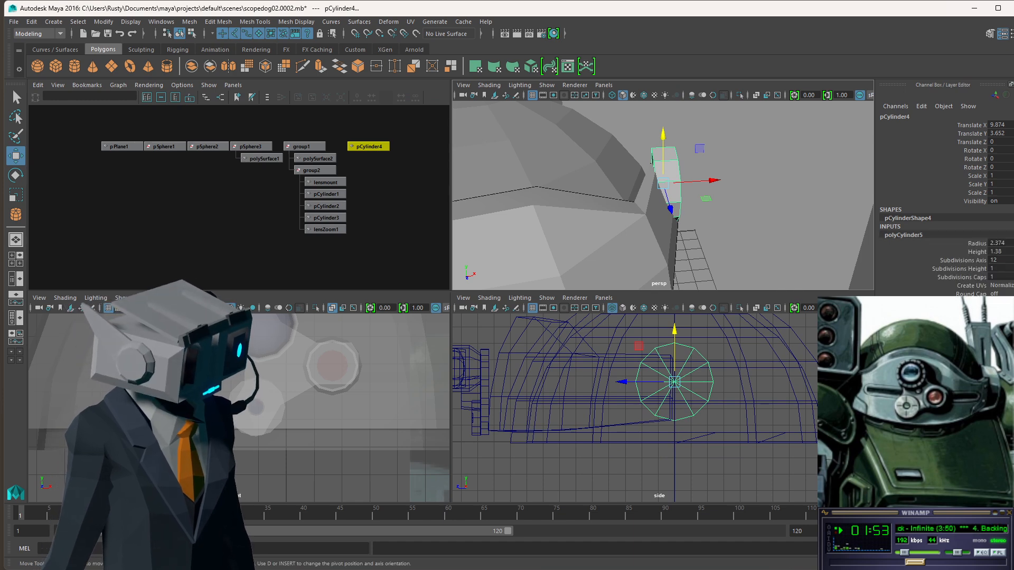
left_click(979, 252)
left_click(1006, 252)
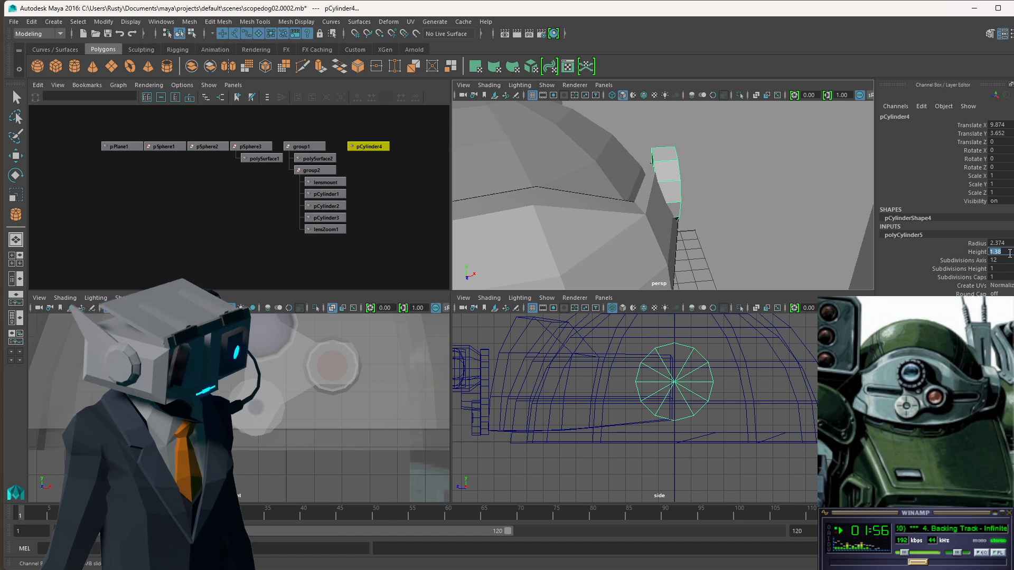
key("Return")
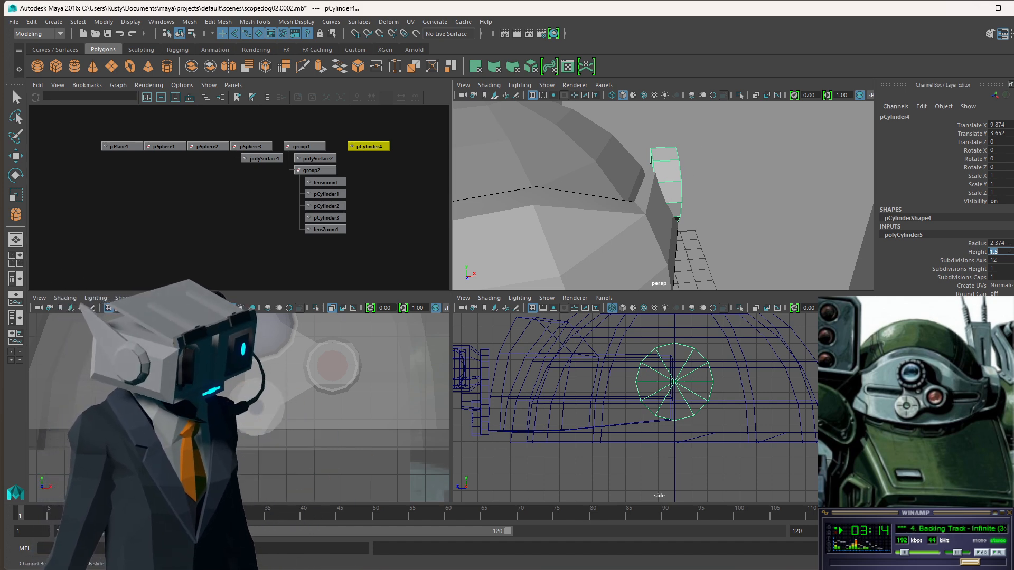
left_click(989, 243)
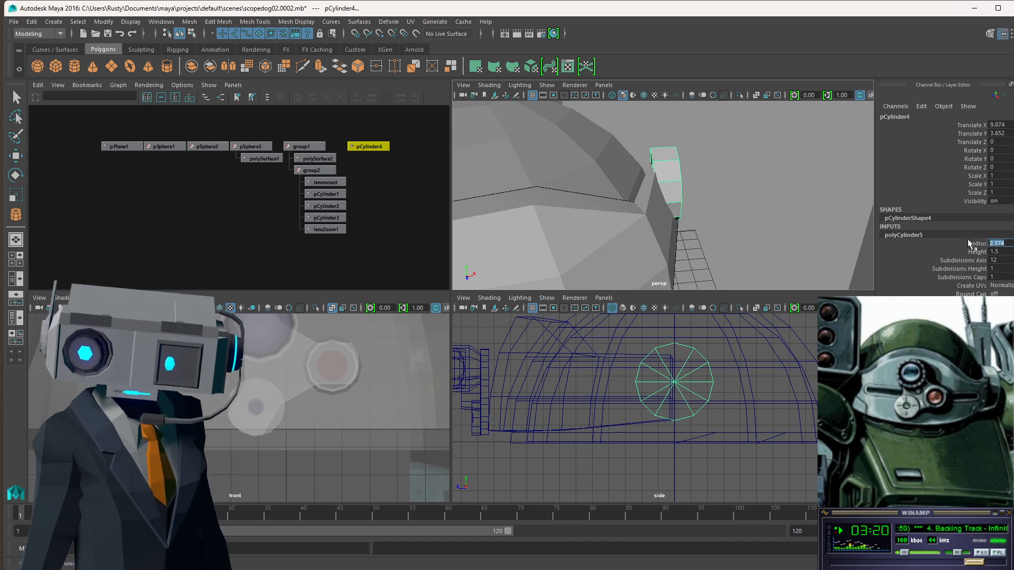
type("3")
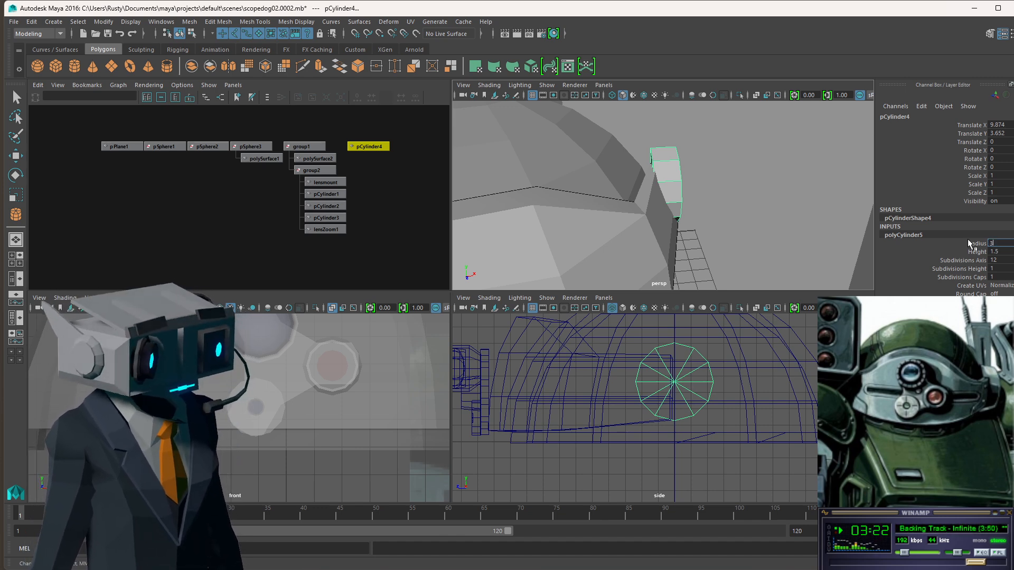
key("Return")
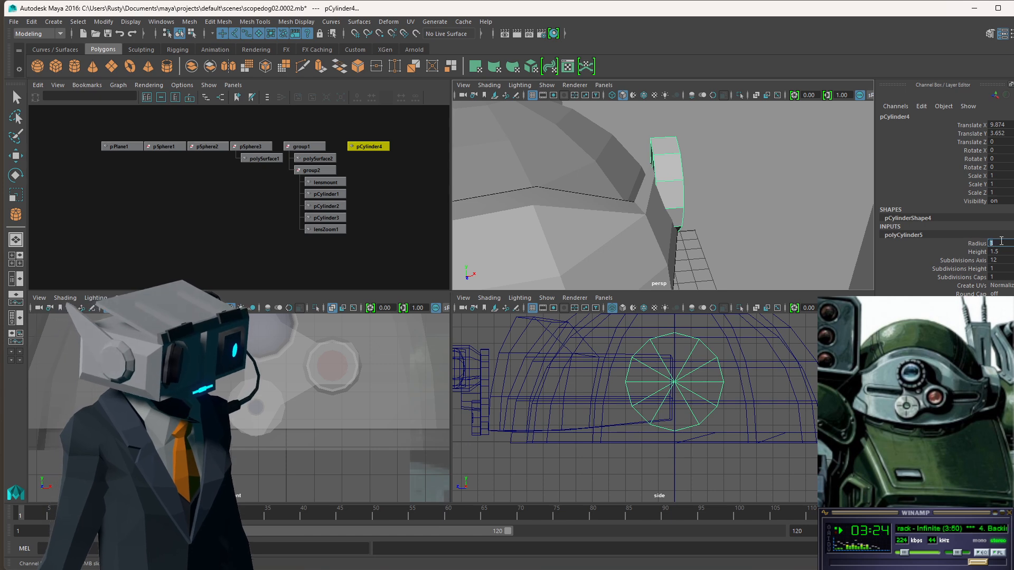
left_click_drag(760, 171, 644, 168, "alt")
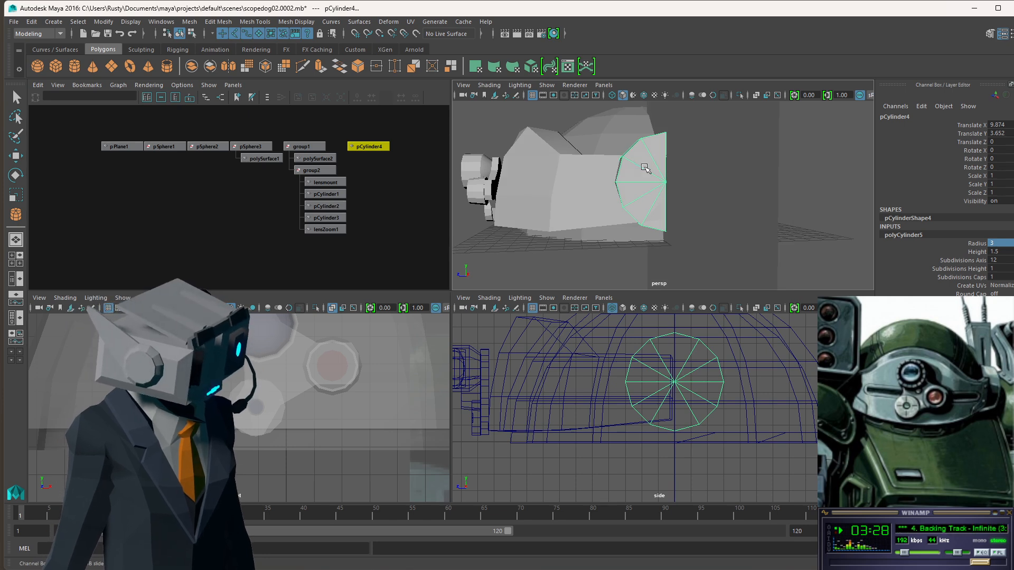
Set the side cylinder's radius to 2.5 and its height to 2
left_click(1005, 244)
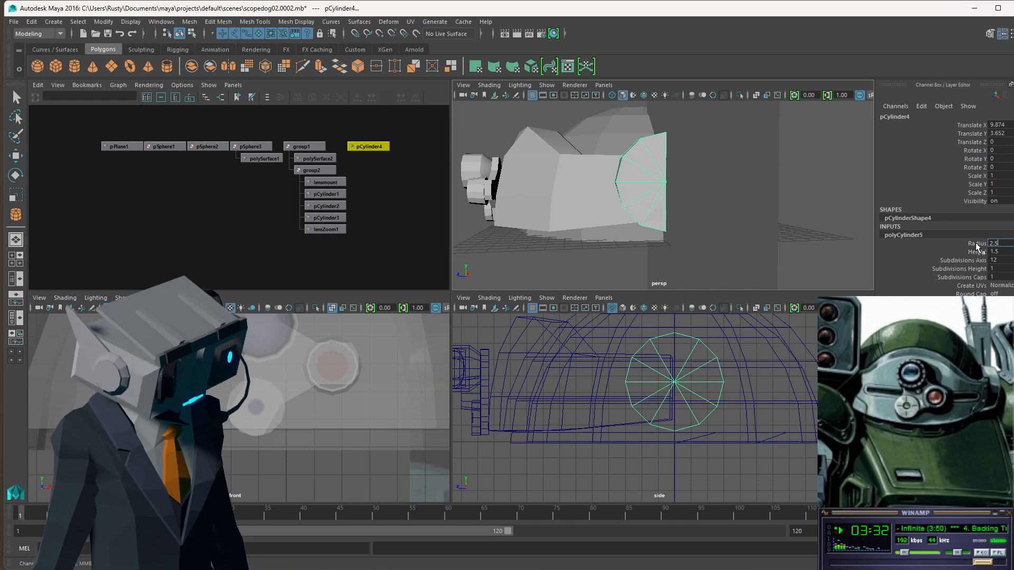
type("2.5")
key("Return")
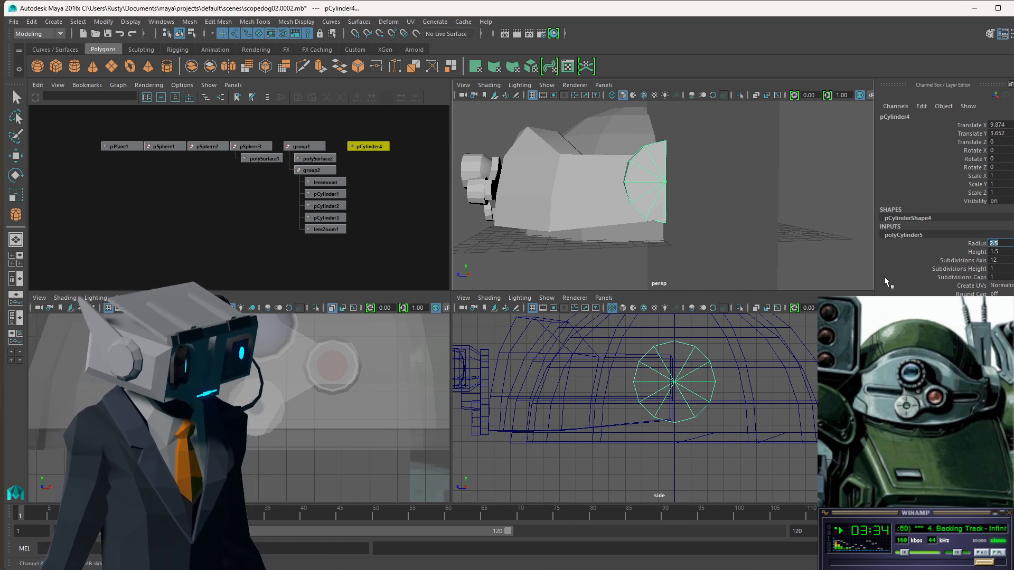
left_click_drag(670, 207, 798, 222, "alt")
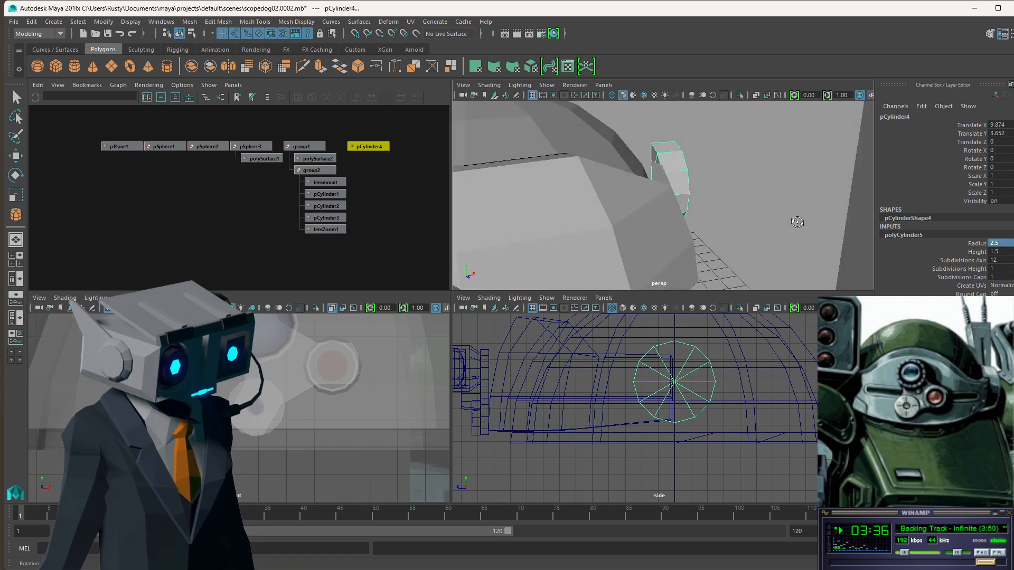
left_click(1005, 252)
type("2")
key("Return")
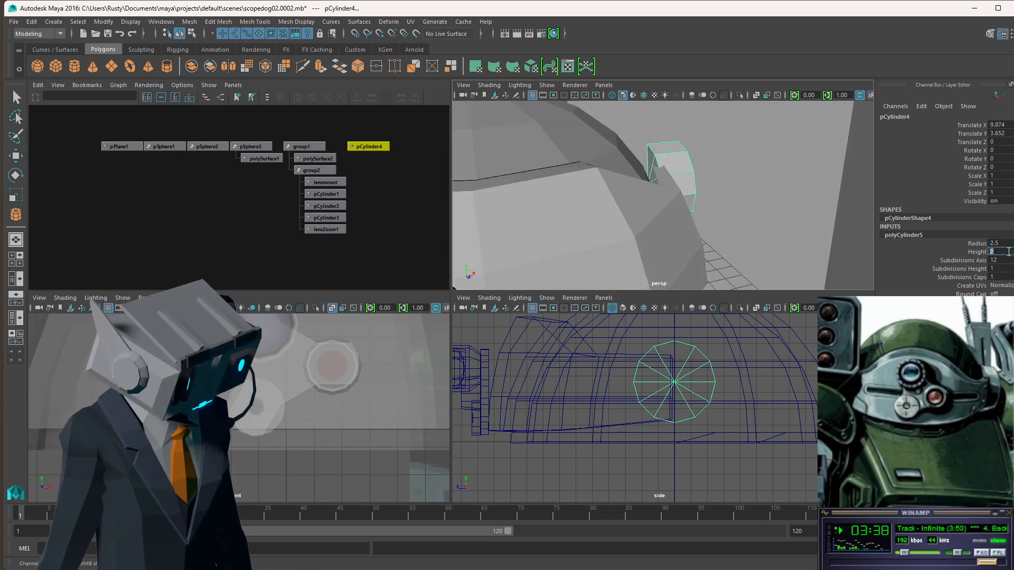
Move the side cylinder further into the head along X to a Translate X of about 9.61
key("w")
left_click(678, 419)
left_click(684, 179)
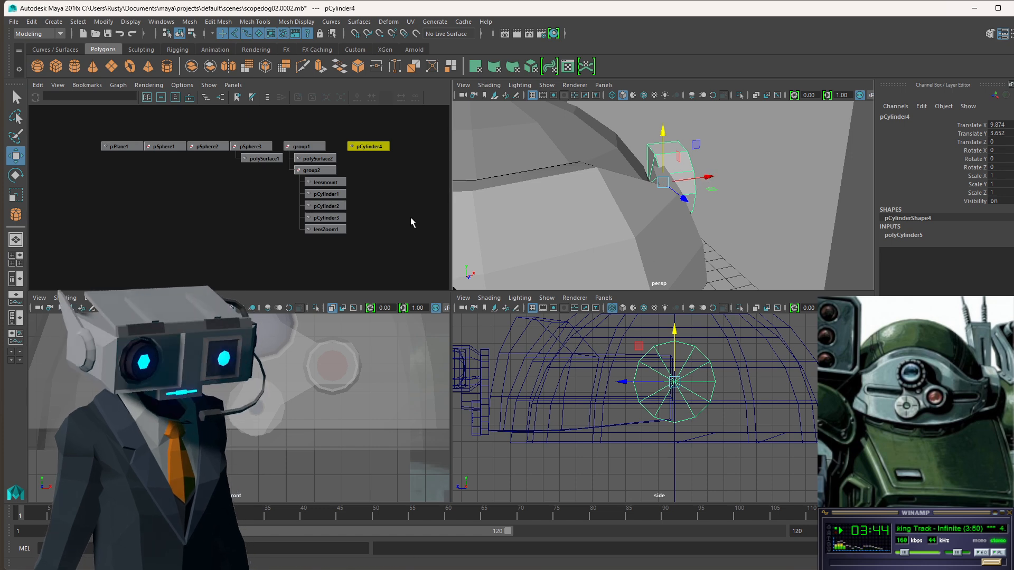
left_click_drag(685, 141, 682, 221, "alt")
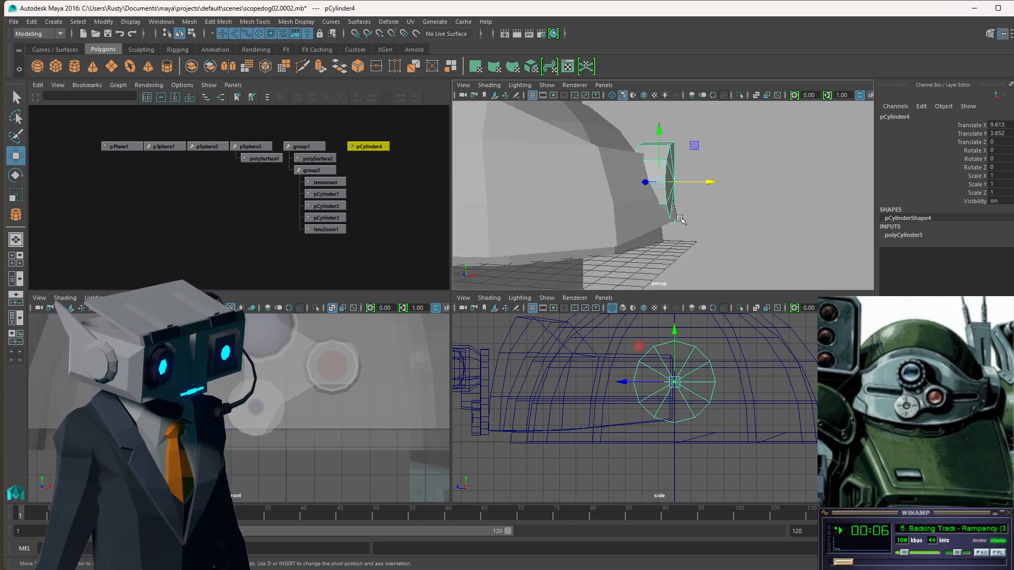
Move the visor band's lower rear corner vertex slightly inward along X, tucking it behind the side cylinder, and return to object selection
left_click(628, 228)
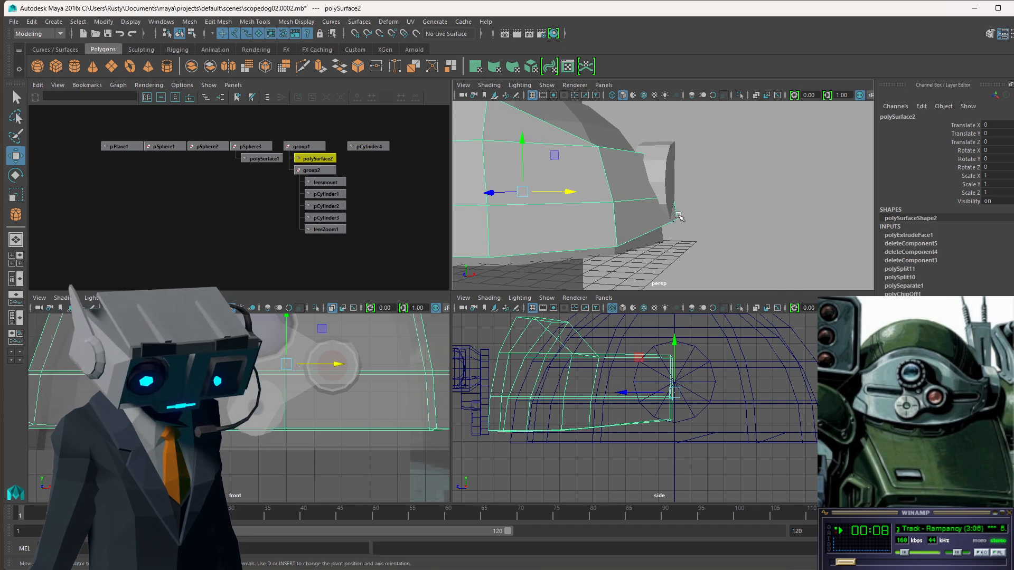
key("F8")
left_click(678, 218)
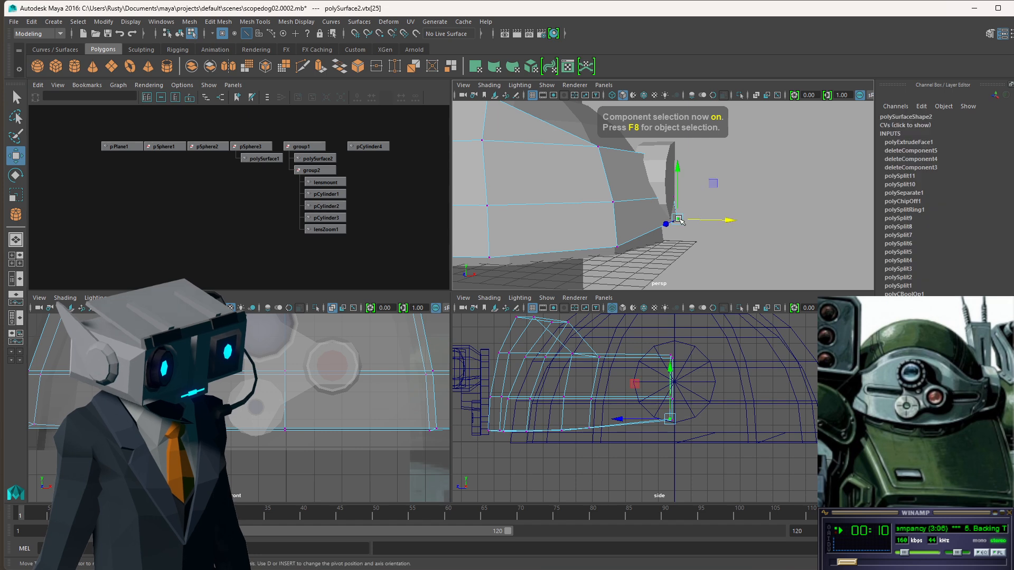
left_click_drag(730, 220, 725, 221)
key("F8")
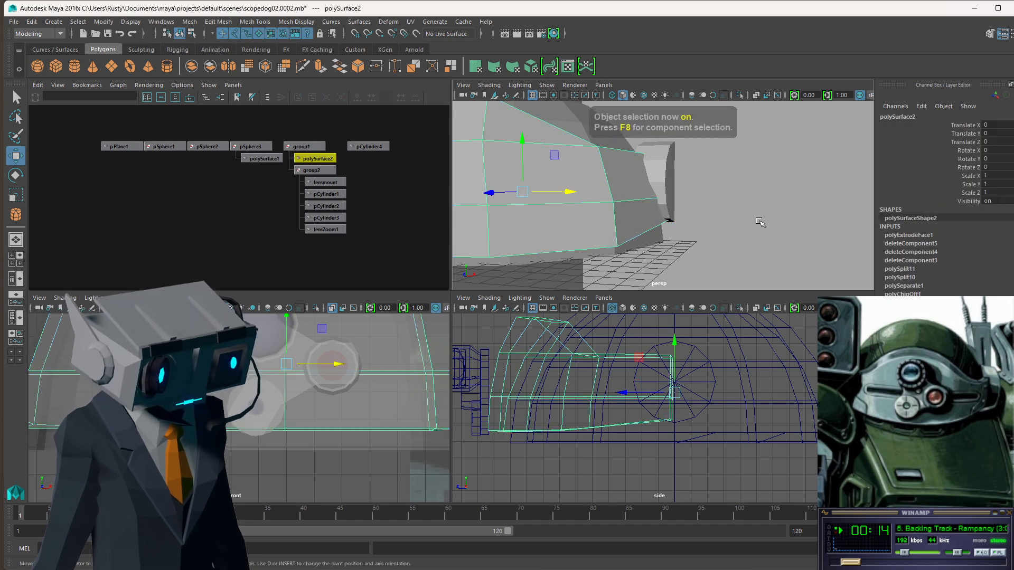
left_click_drag(745, 159, 702, 179, "alt")
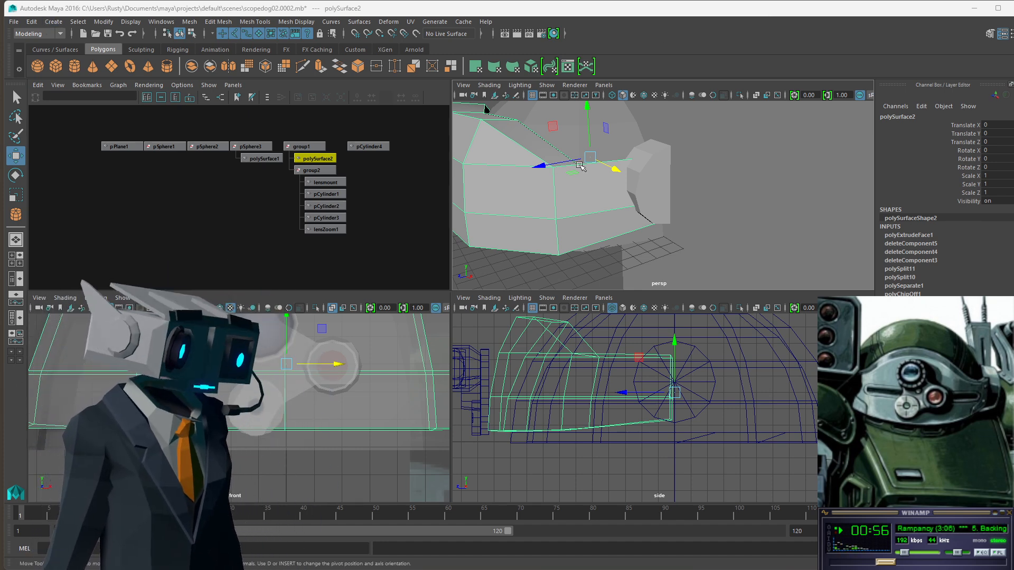
Select the reference plane pPlane1 beside the head and hide it
left_click(654, 184)
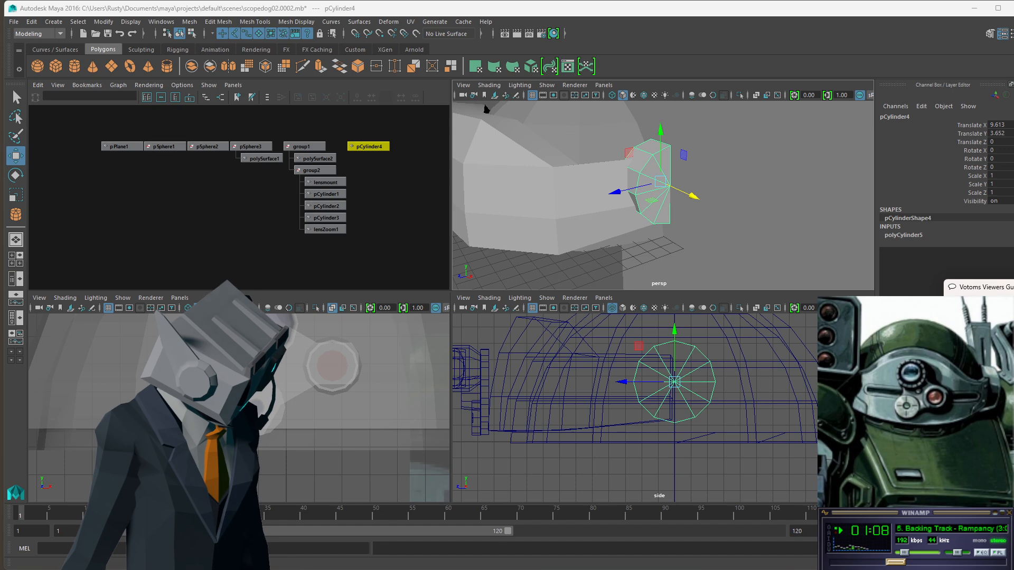
left_click(675, 191)
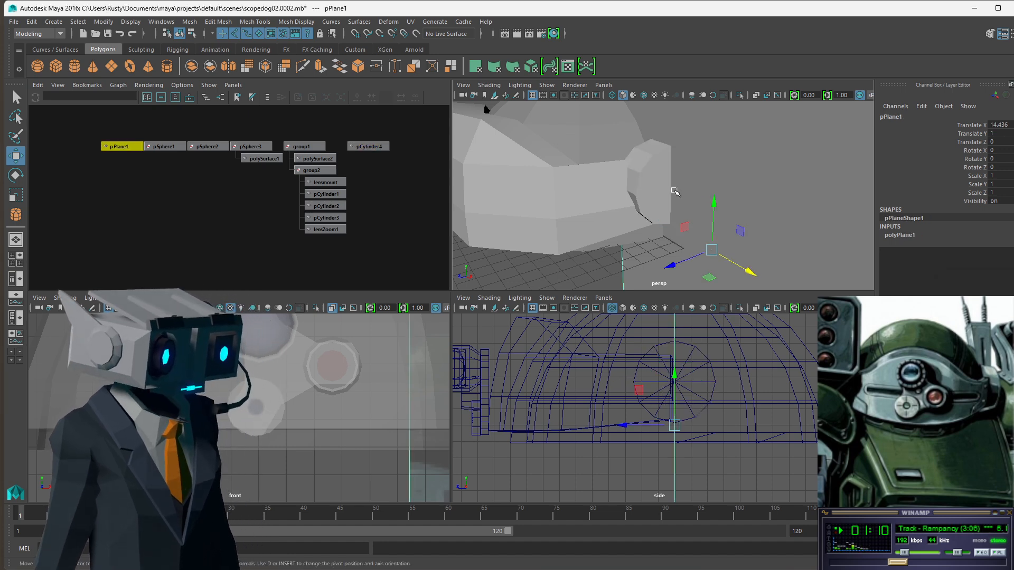
left_click(660, 189)
left_click(715, 175)
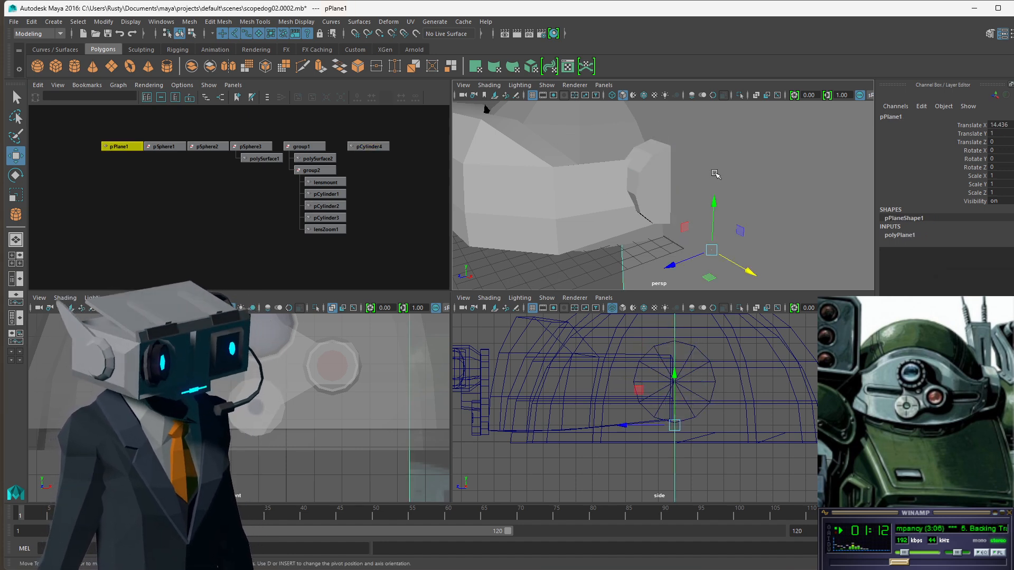
left_click_drag(767, 192, 809, 179, "alt")
scroll(794, 180, "down", 5)
scroll(794, 179, "up", 3)
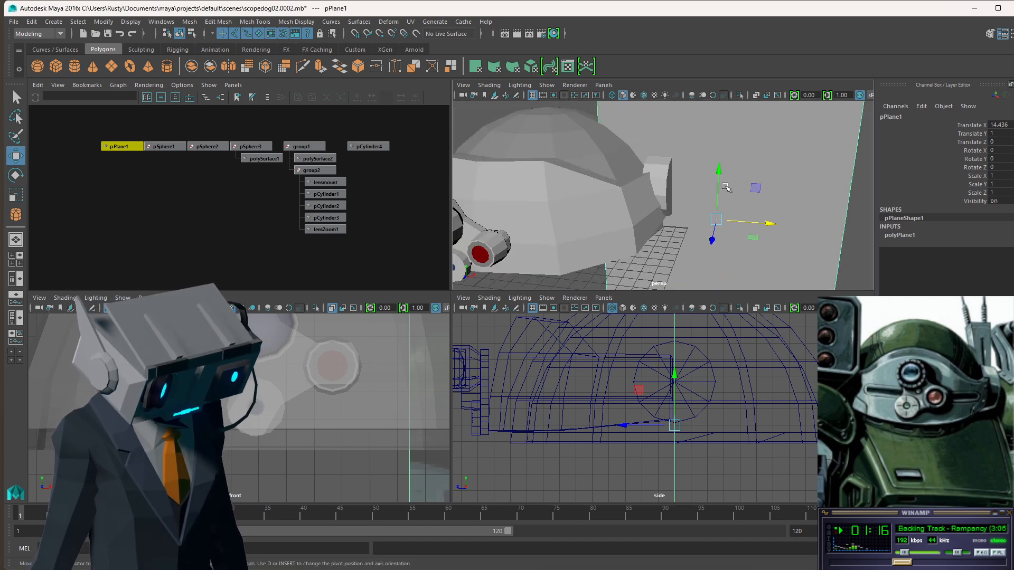
key("ctrl+h")
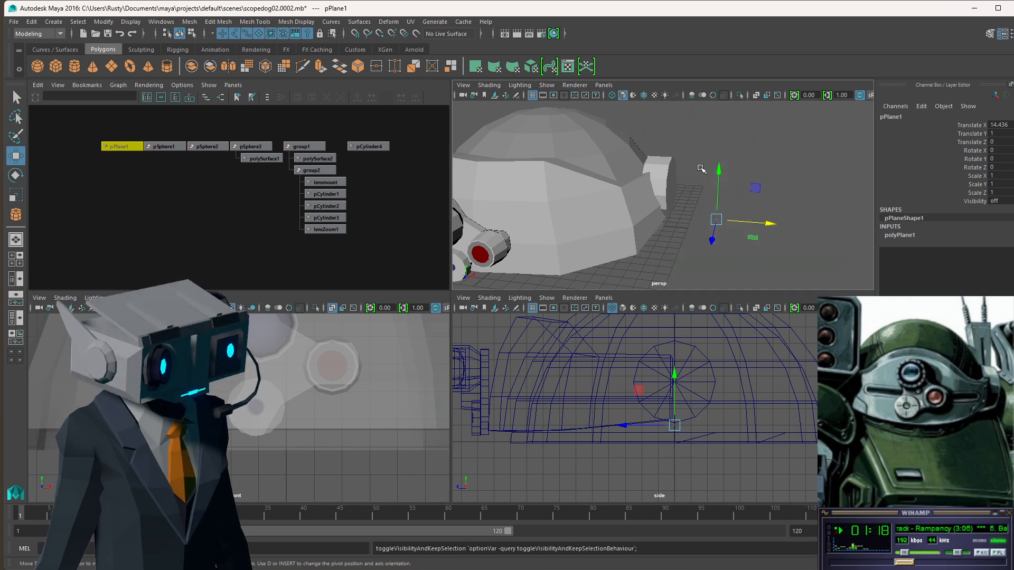
Nudge the side cylinder pCylinder4 along X to a Translate X of 9.62 and show its polyCylinder5 settings
left_click_drag(731, 169, 652, 146, "alt")
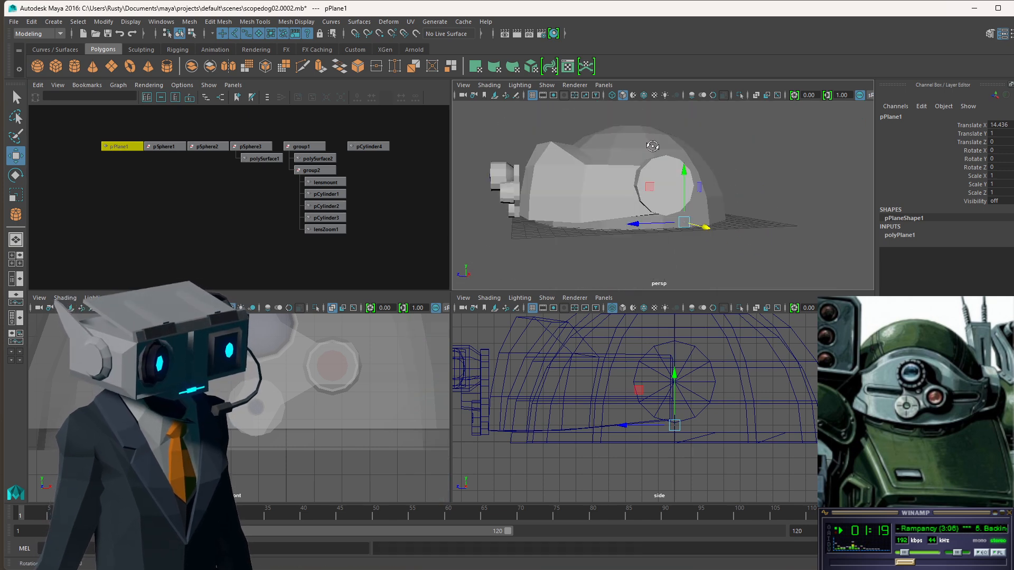
left_click(808, 179)
left_click(674, 186)
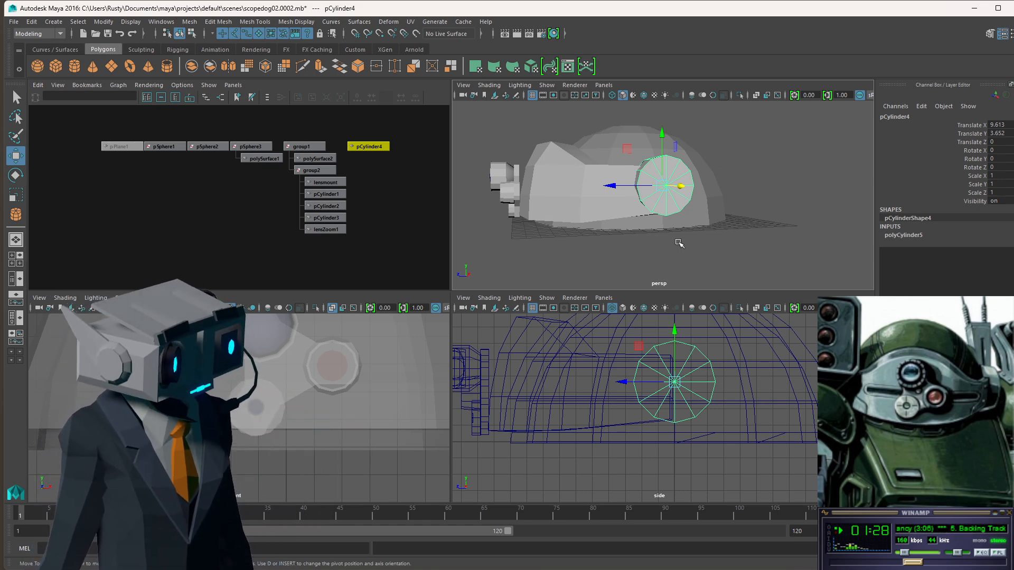
scroll(679, 243, "up", 8)
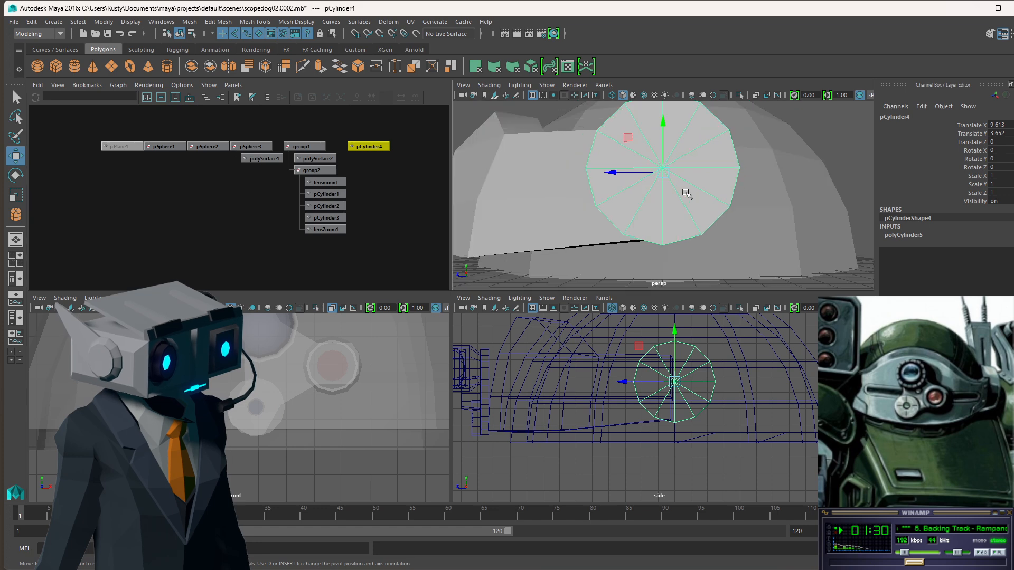
left_click_drag(685, 195, 793, 193, "alt")
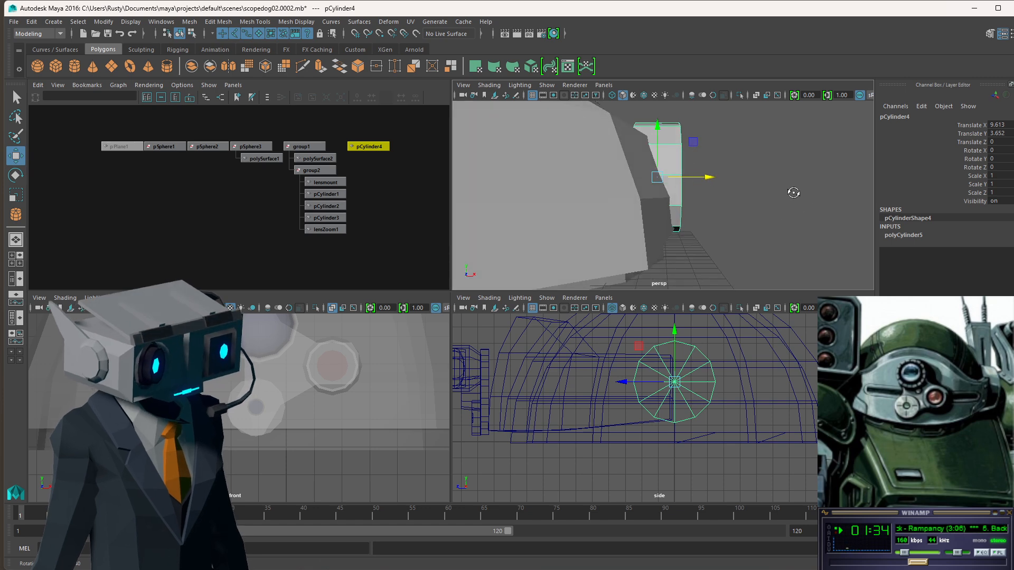
left_click_drag(711, 177, 769, 186)
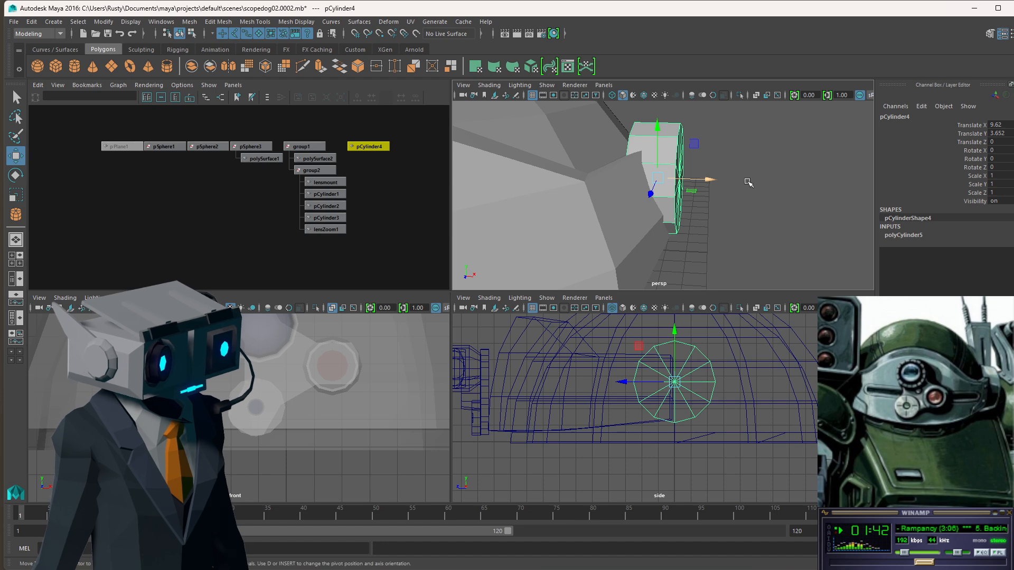
left_click(914, 237)
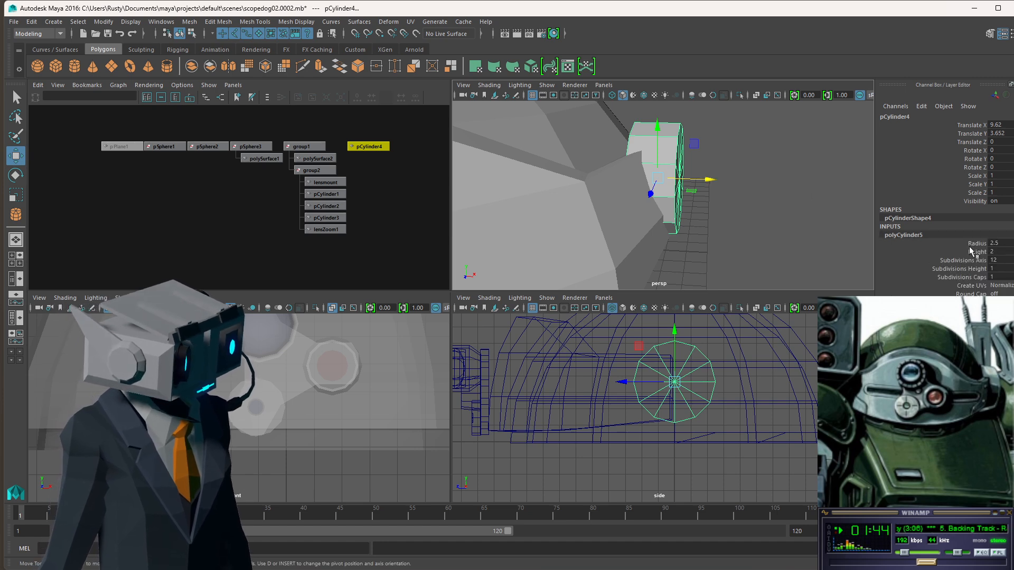
Extrude the centre vertex of the side cylinder's outer cap with a width of 0.75 and a length of 0
left_click_drag(672, 244, 611, 231, "alt")
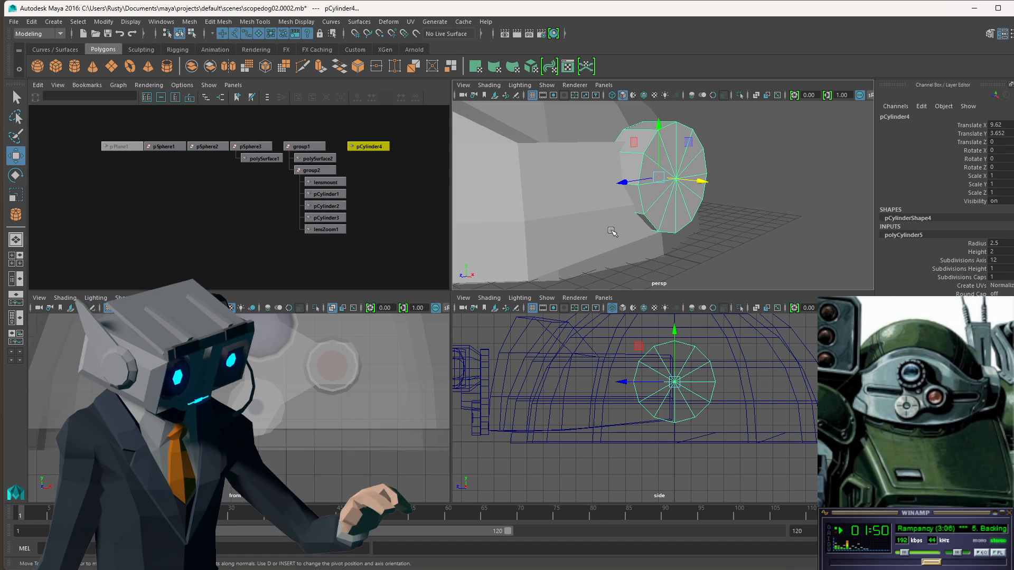
left_click_drag(744, 185, 756, 165, "alt")
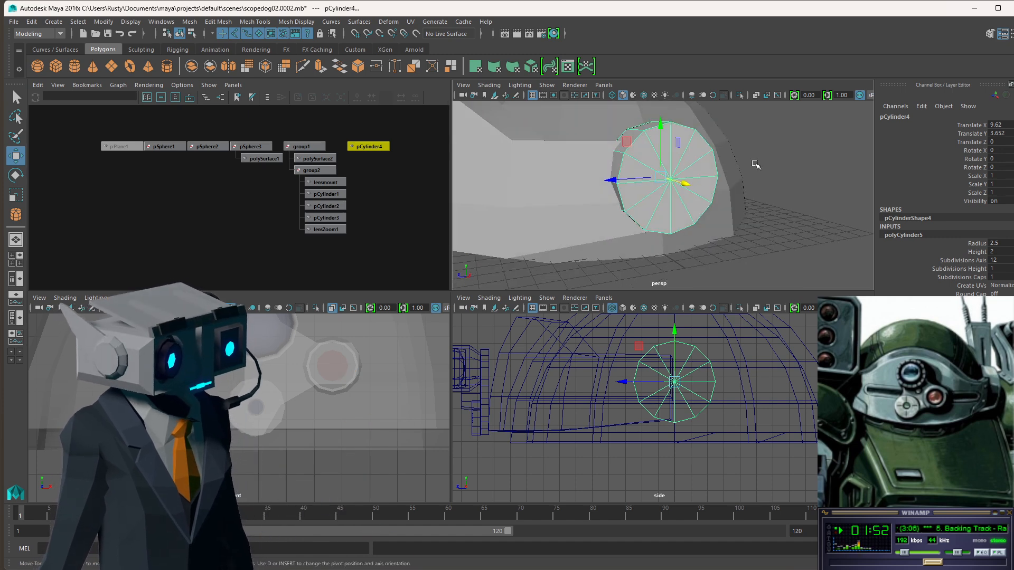
key("F8")
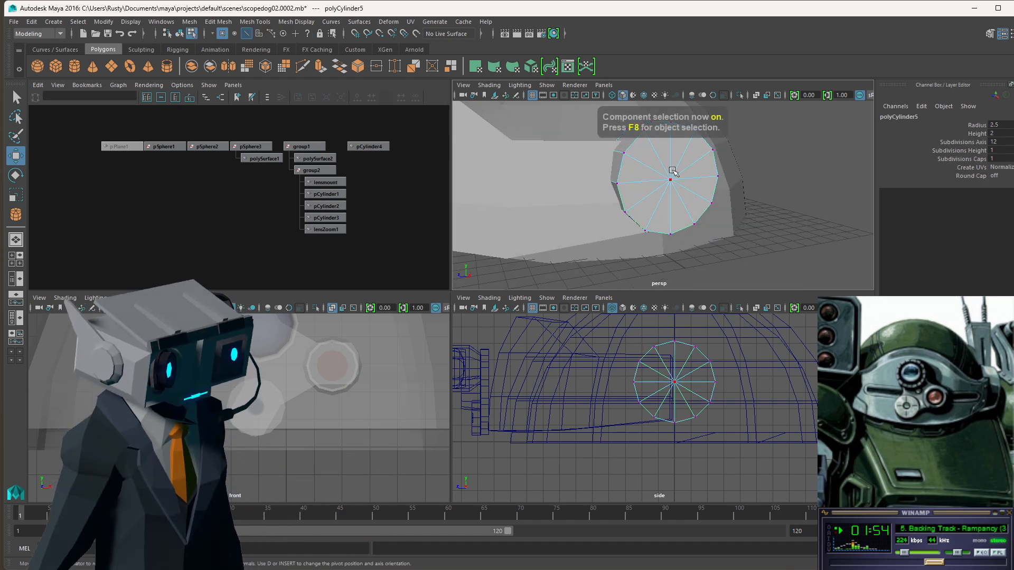
left_click(671, 181)
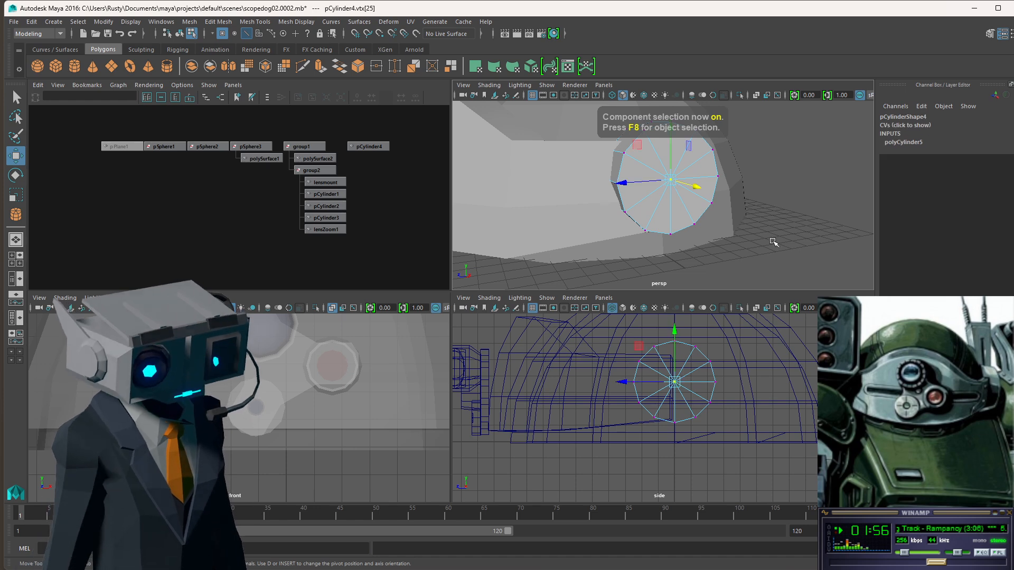
key("ctrl+e")
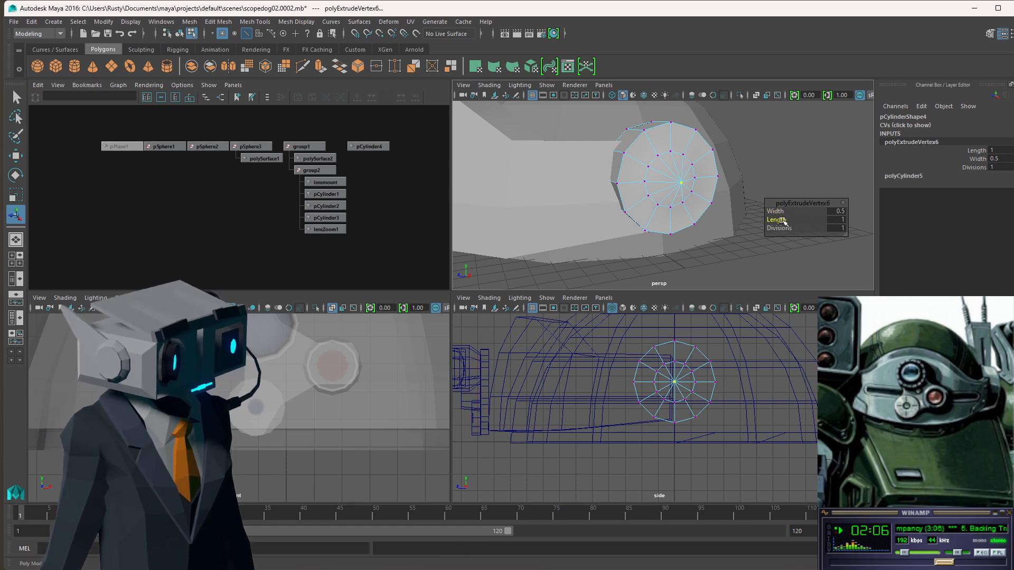
left_click_drag(775, 211, 776, 211)
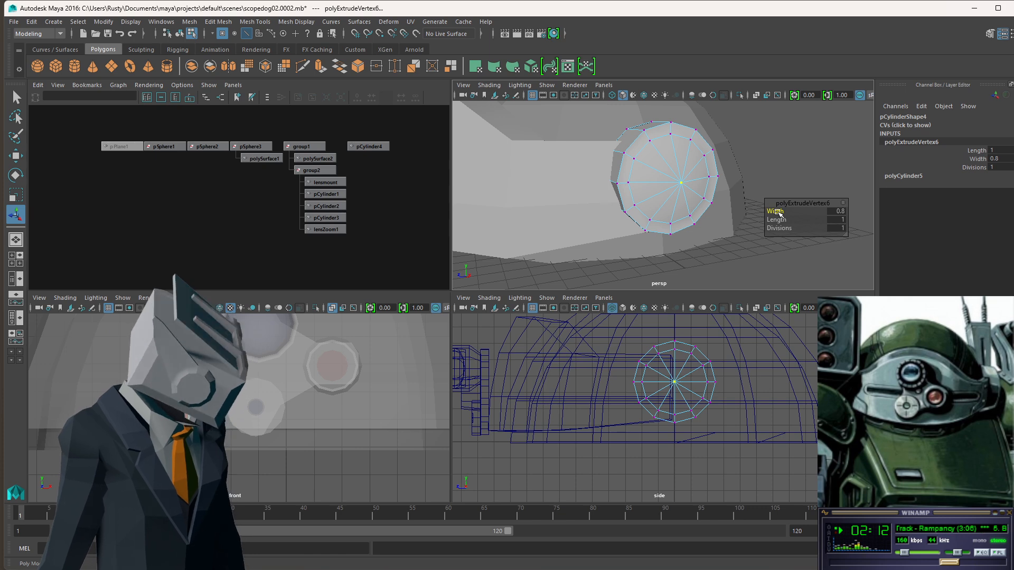
left_click(836, 212)
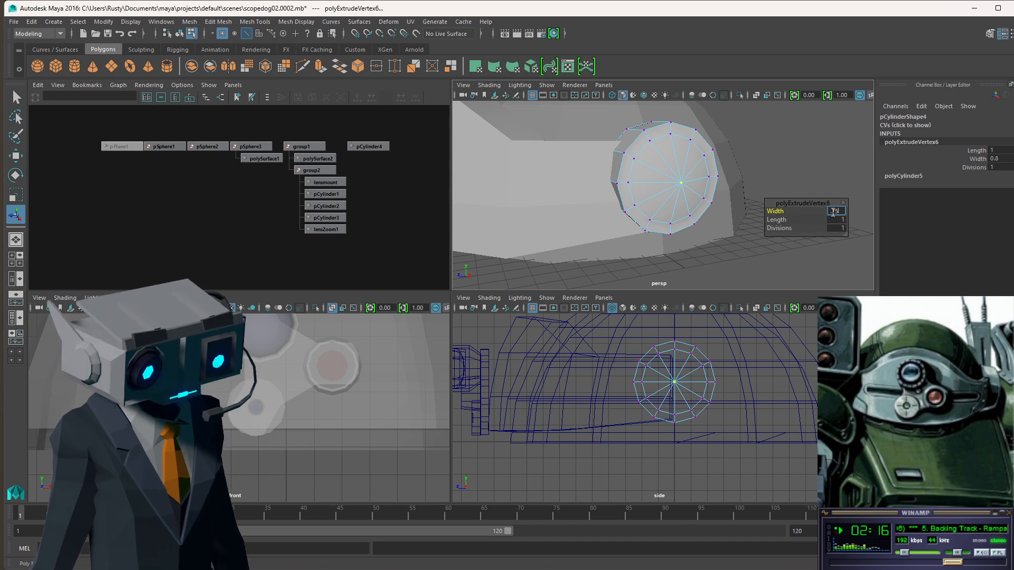
key("Tab")
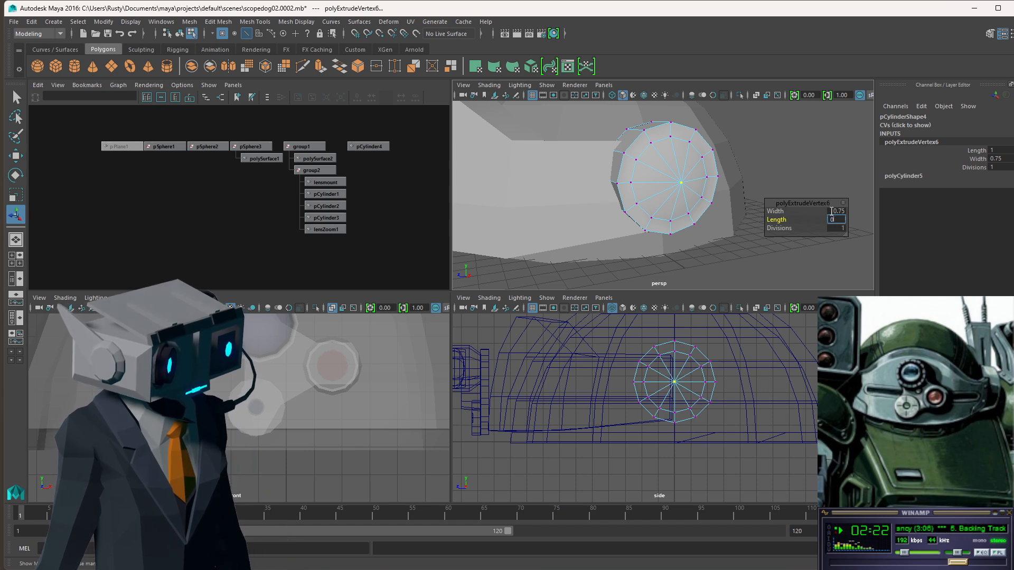
type("0")
key("Tab")
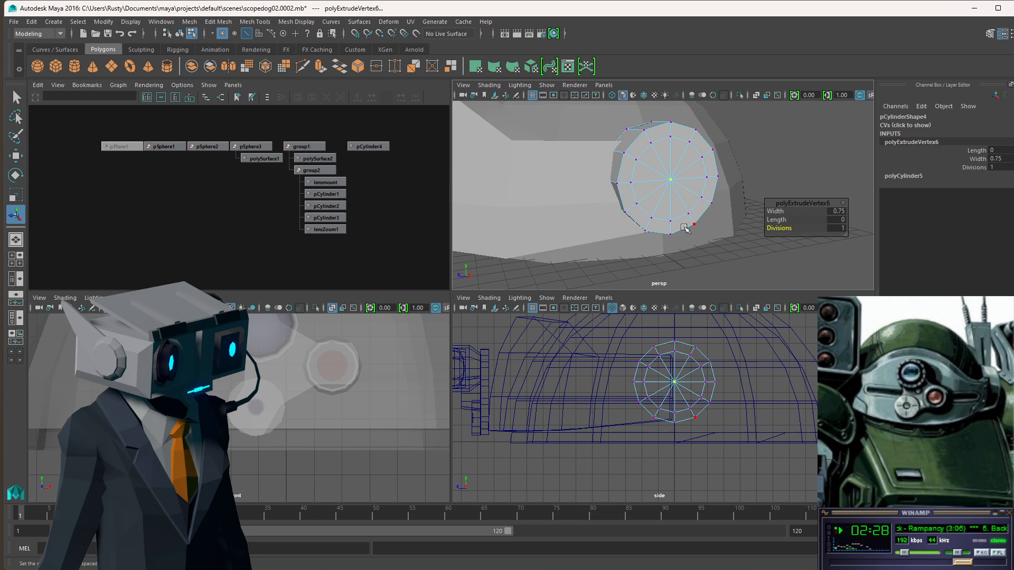
left_click(792, 157)
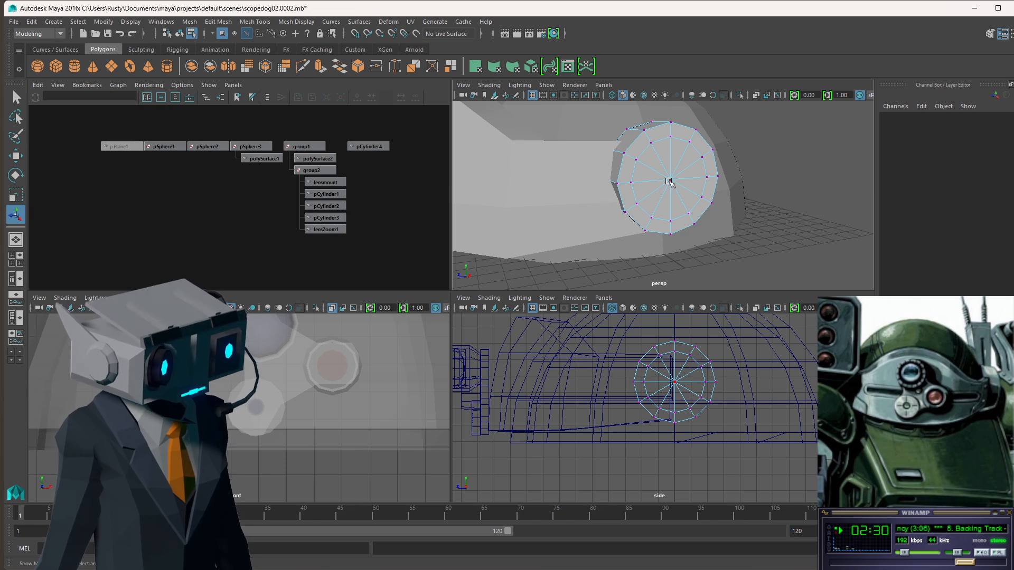
Select the outer cap's centre vertex and inner vertex ring, and move them outward along X to bevel the cylinder's end
left_click(670, 182)
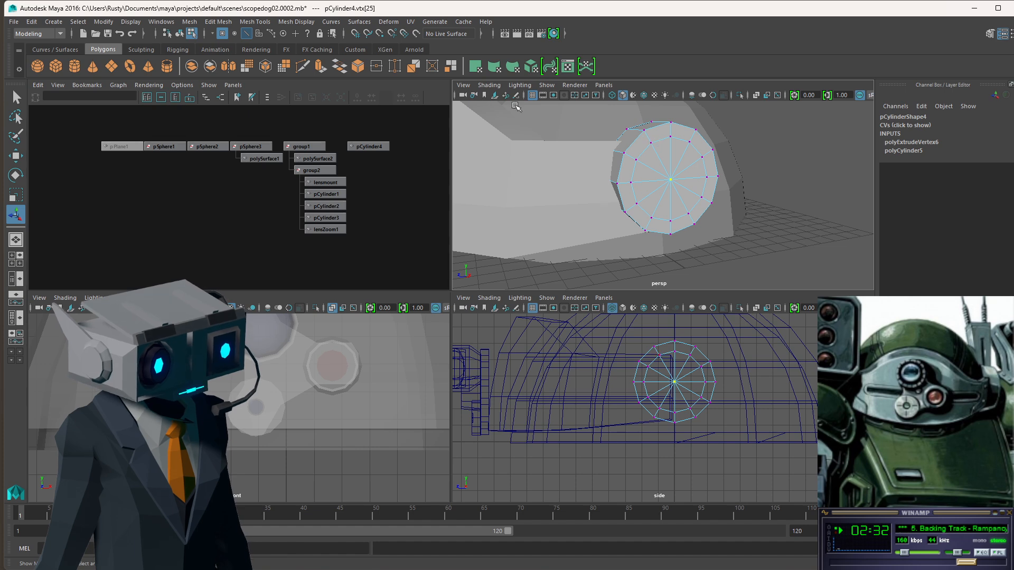
left_click(651, 143)
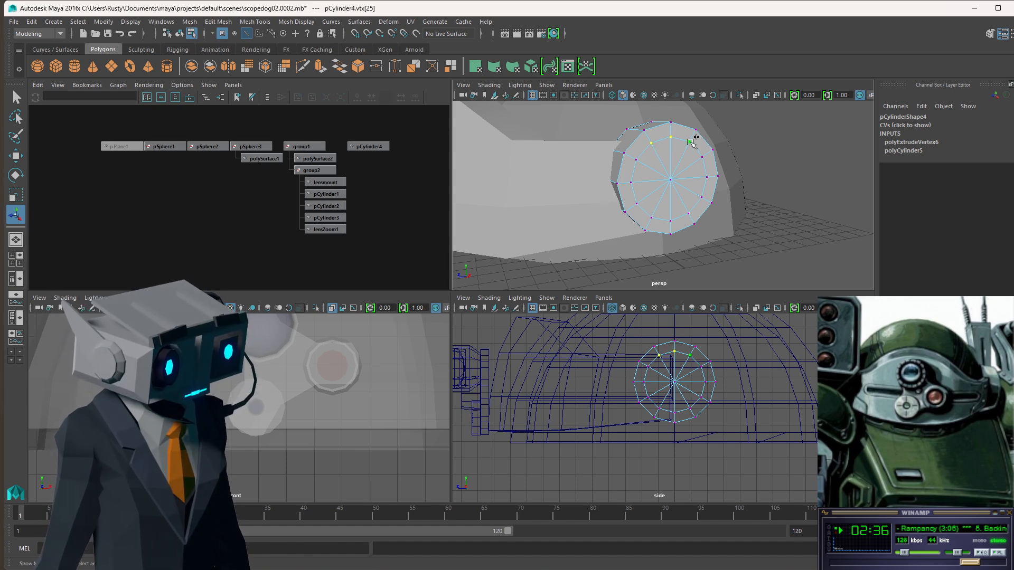
double_click(689, 142, "shift")
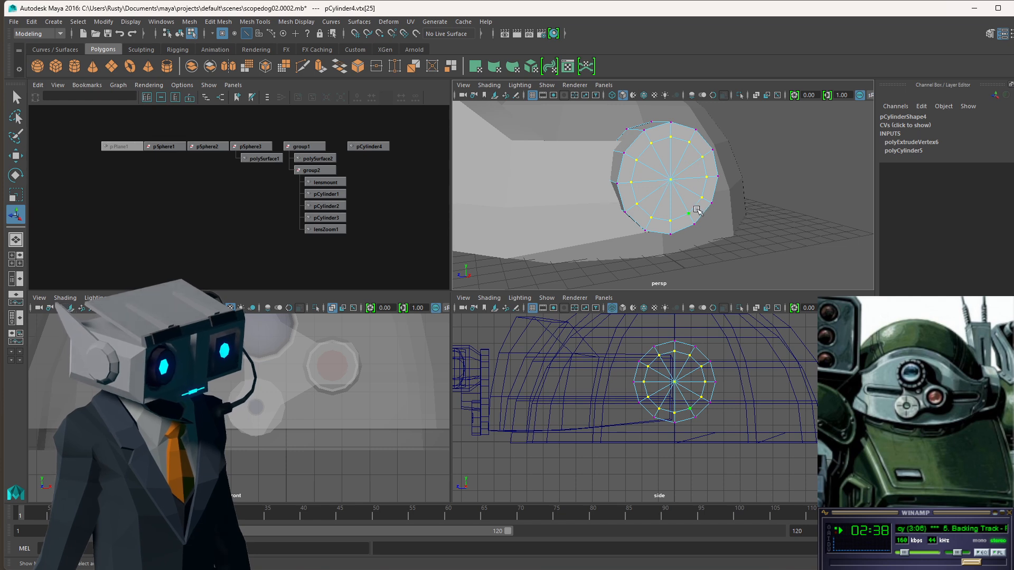
key("w")
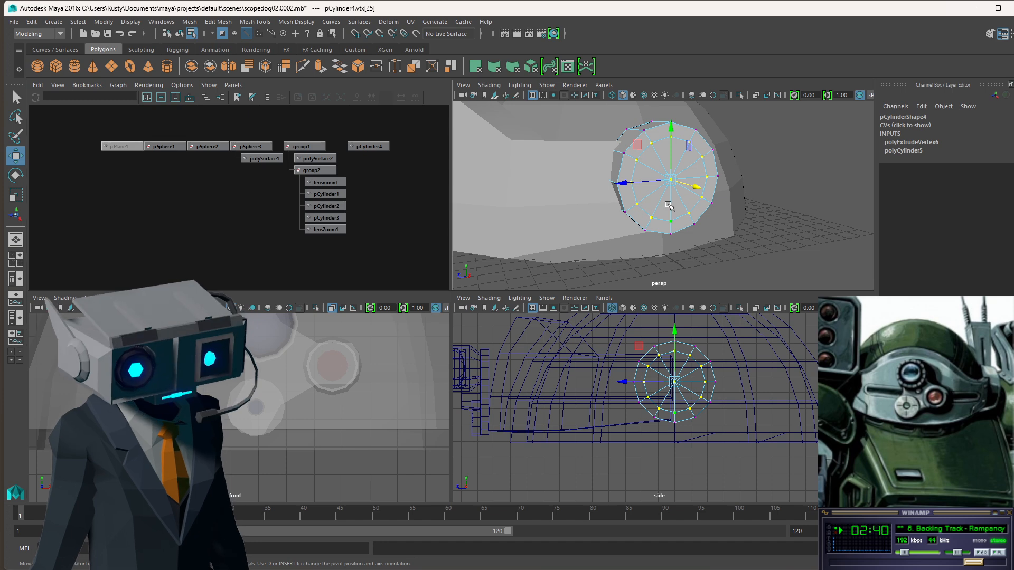
left_click_drag(669, 206, 735, 197, "alt")
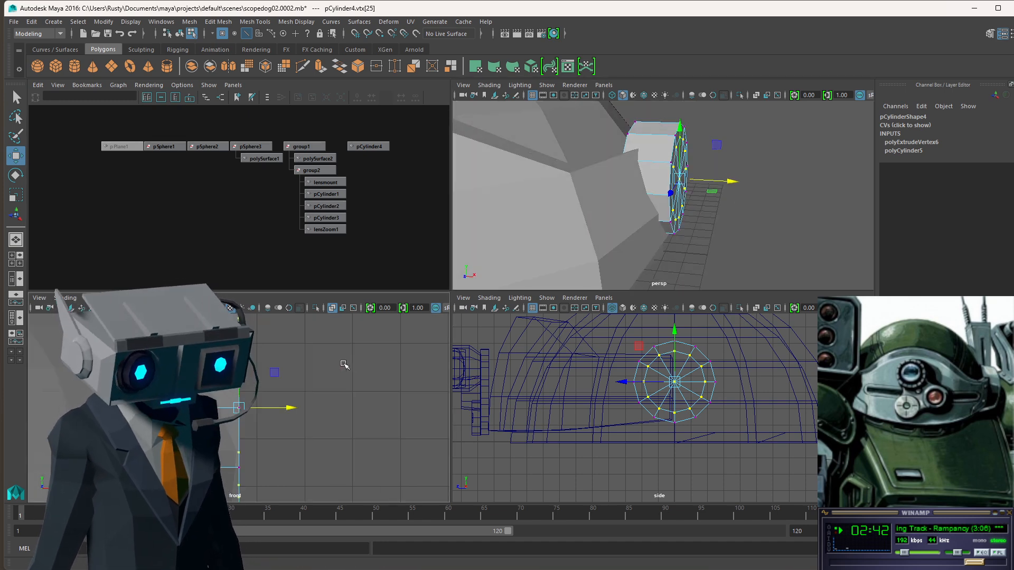
key("f")
mouse_move(290, 409)
left_mouse_down()
mouse_move(325, 408)
mouse_move(297, 407)
left_mouse_up()
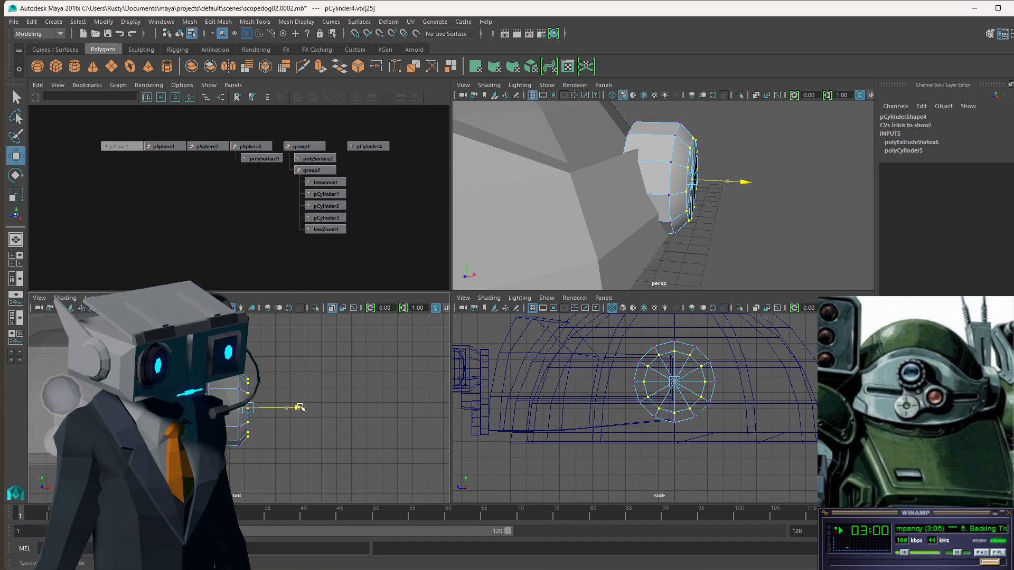
left_click_drag(300, 408, 300, 408)
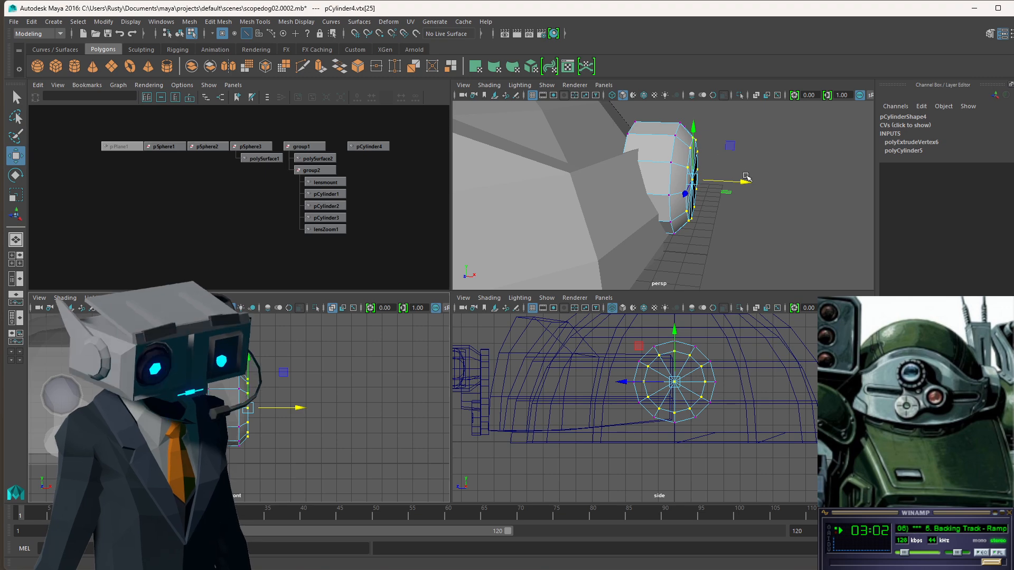
Set the Width of the side cylinder's outer-cap vertex extrusion, polyExtrudeVertex6, to 0.8
left_click_drag(746, 177, 718, 181, "alt")
left_click(763, 142)
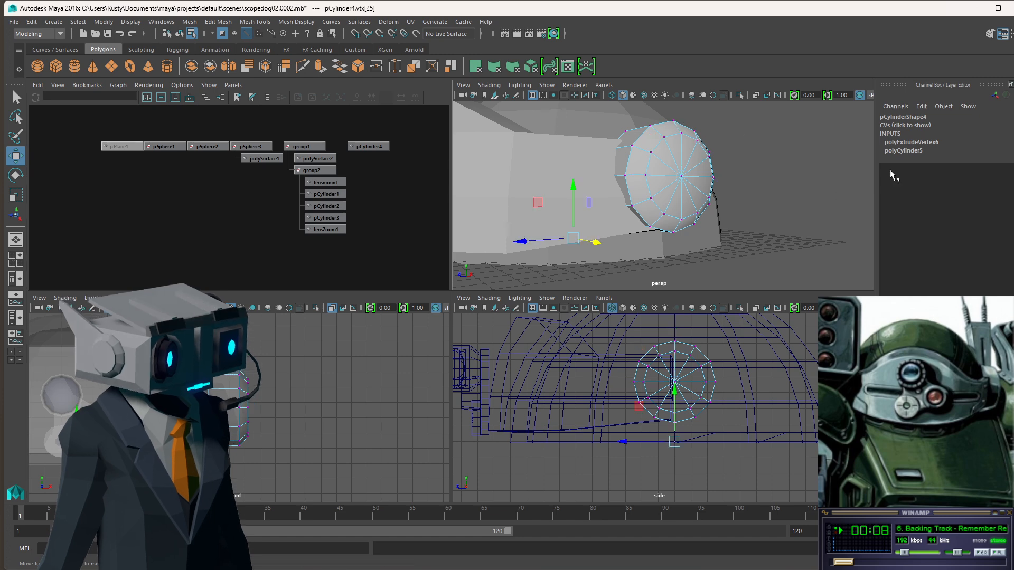
left_click(909, 142)
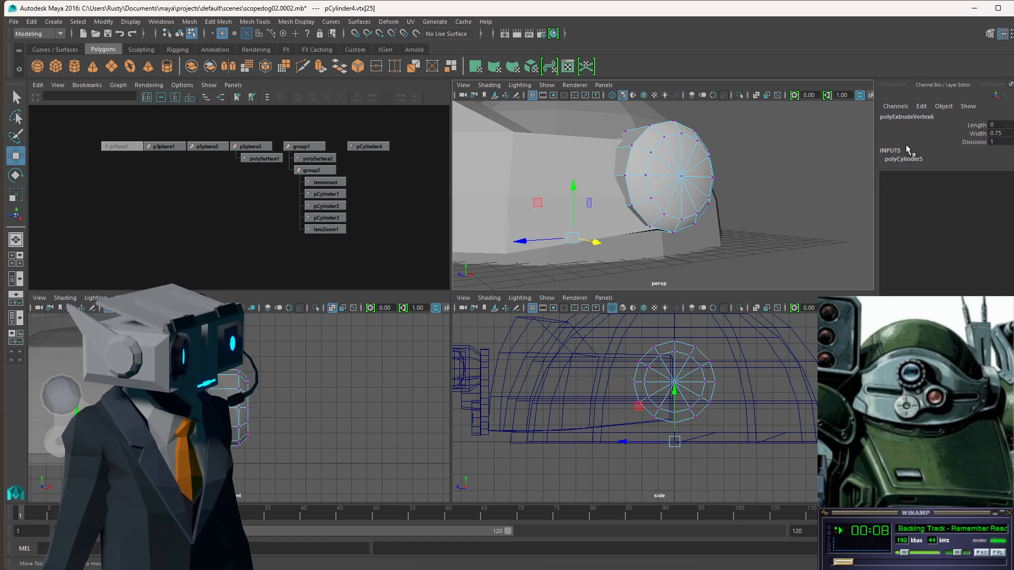
double_click(1007, 133)
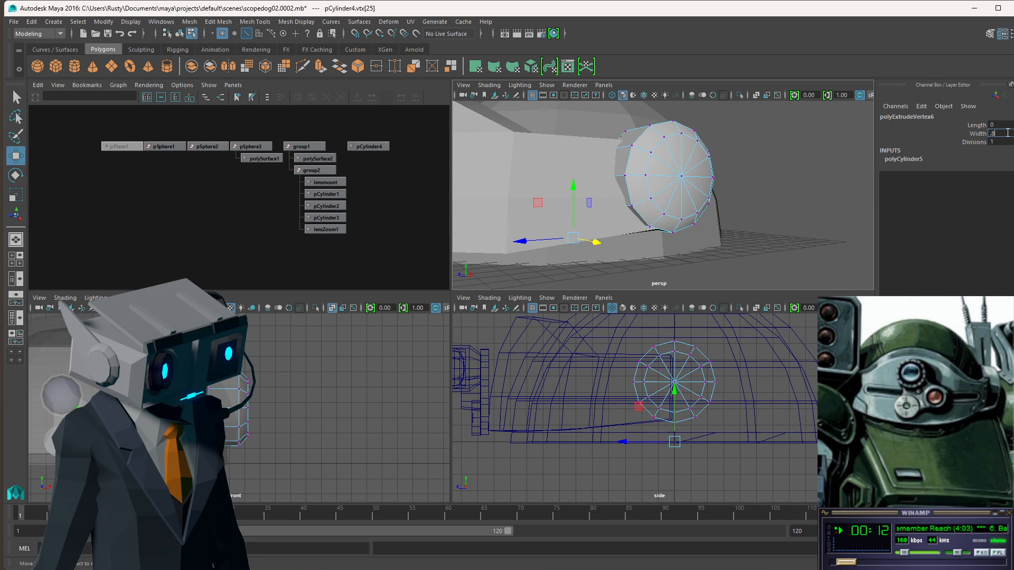
type(".8")
key("Return")
left_click_drag(687, 156, 639, 211, "alt")
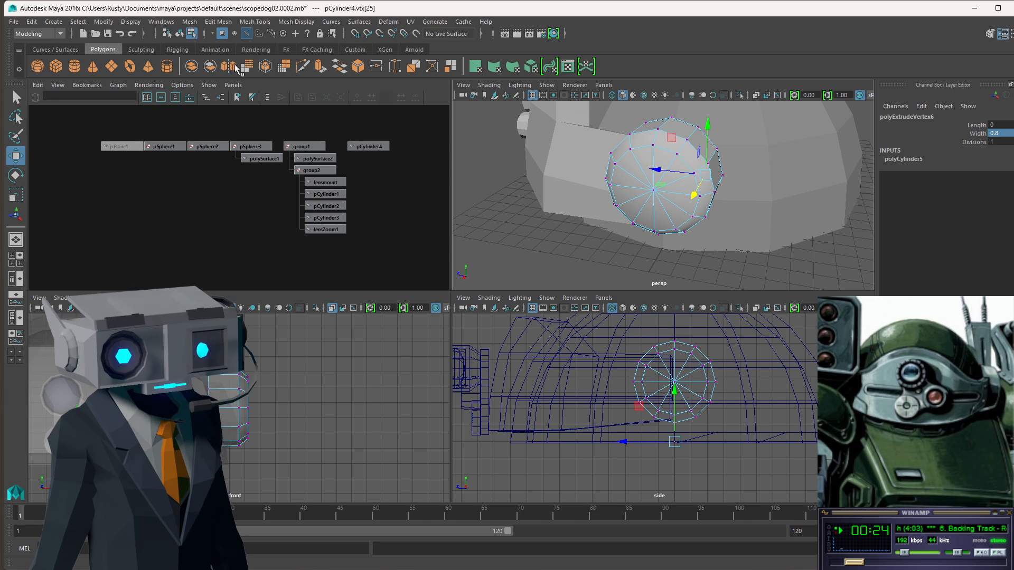
Switch to edge selection and select the inner edge loop on the side cylinder's outer cap
left_click(246, 33)
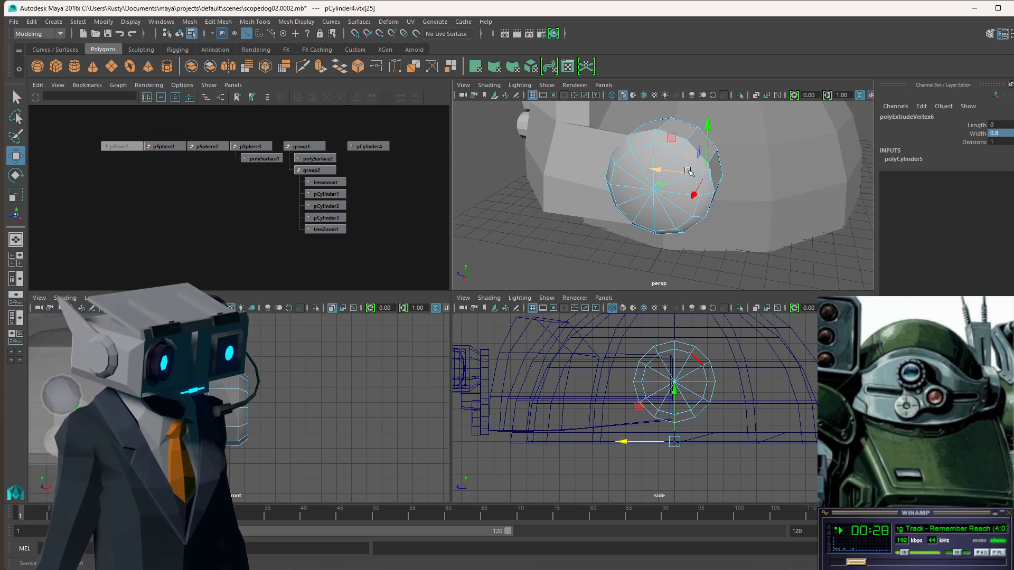
left_click(686, 164)
key("q")
left_click(668, 153)
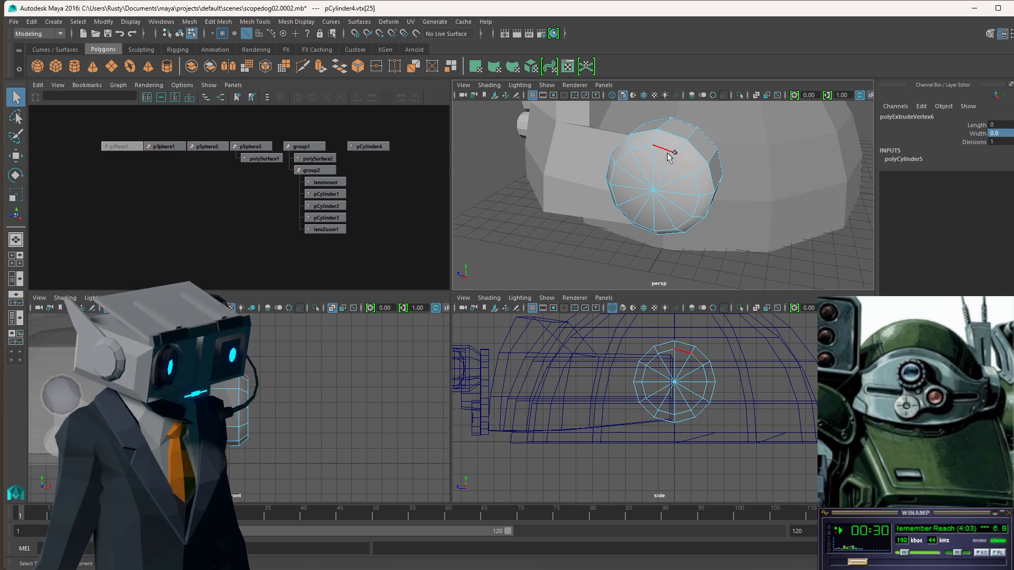
double_click(667, 153, "shift")
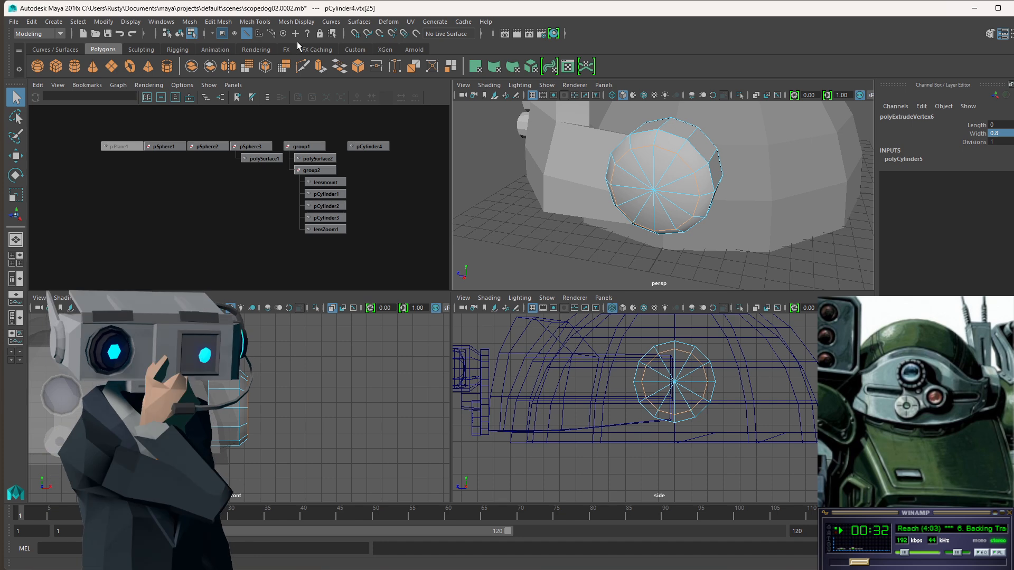
left_click(227, 25)
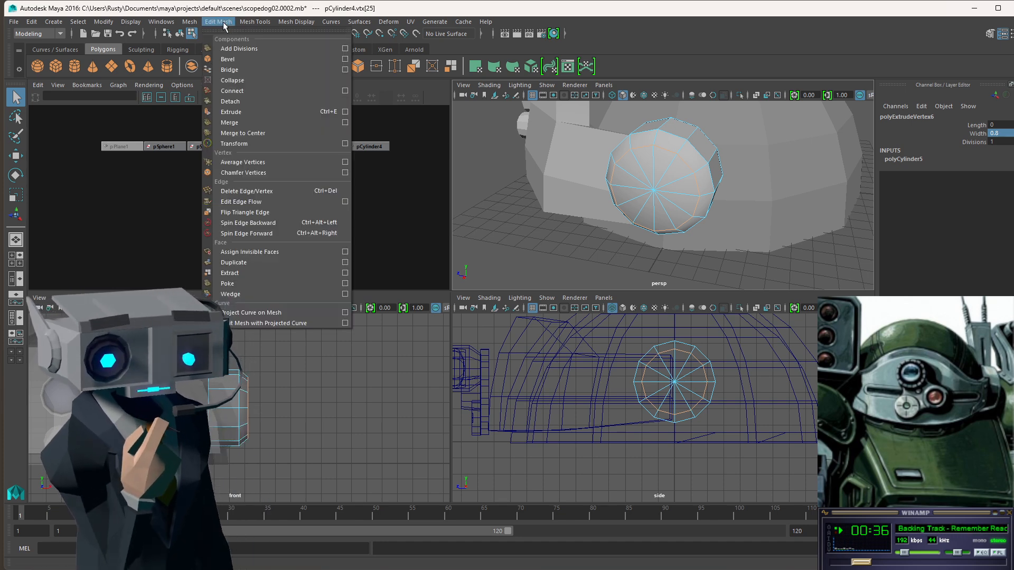
mouse_move(252, 23)
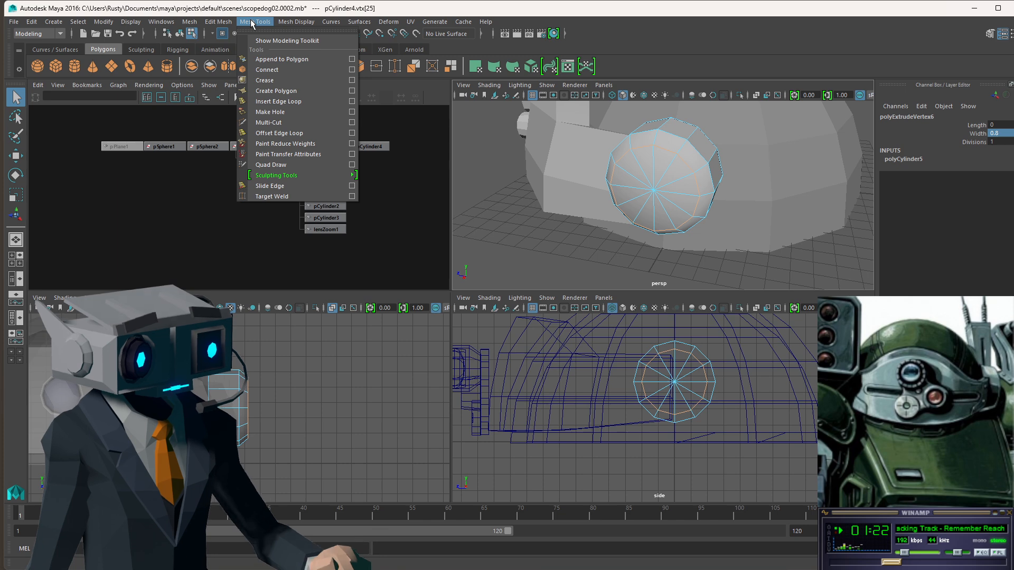
mouse_move(161, 22)
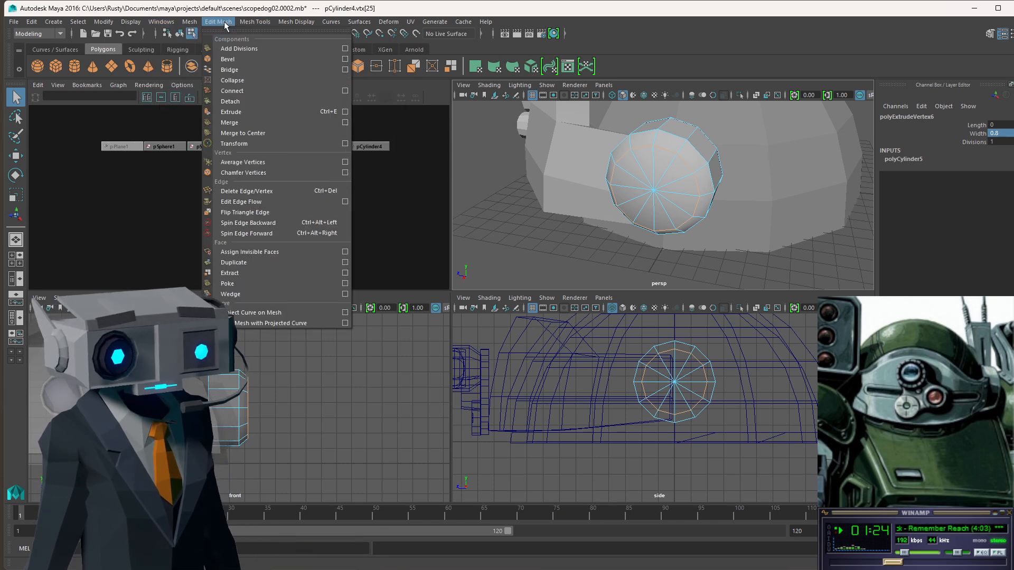
mouse_move(256, 23)
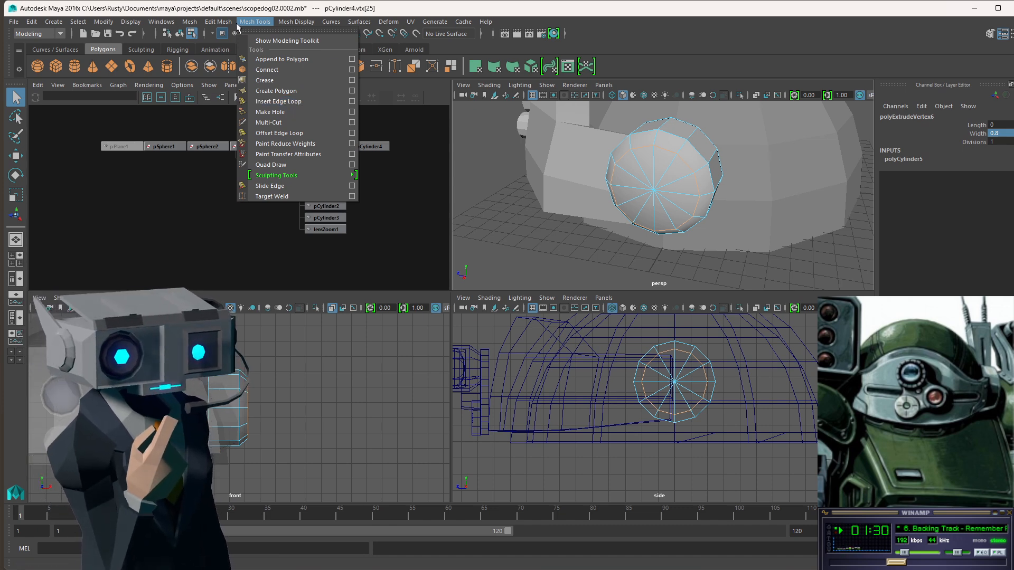
mouse_move(217, 22)
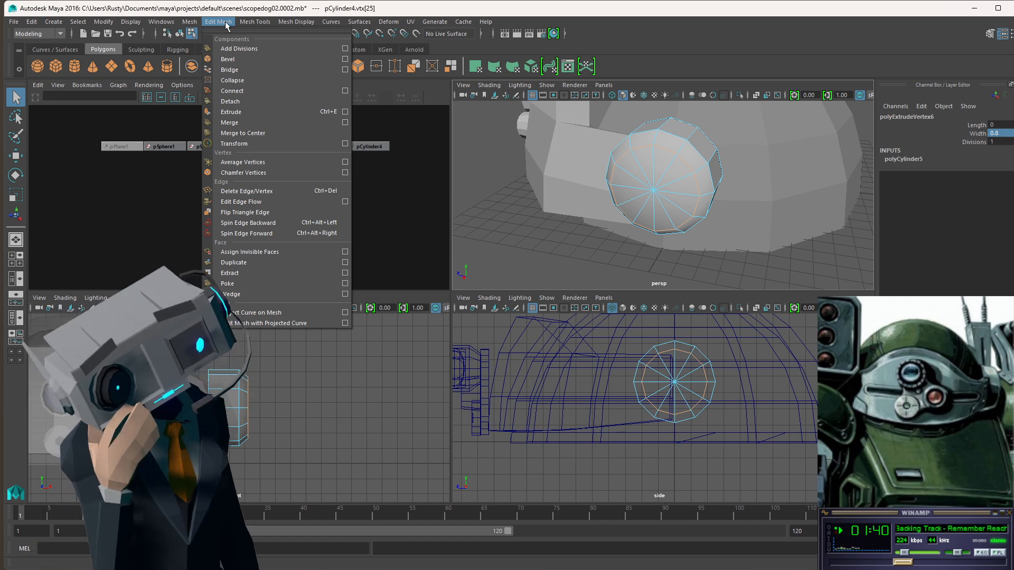
mouse_move(370, 24)
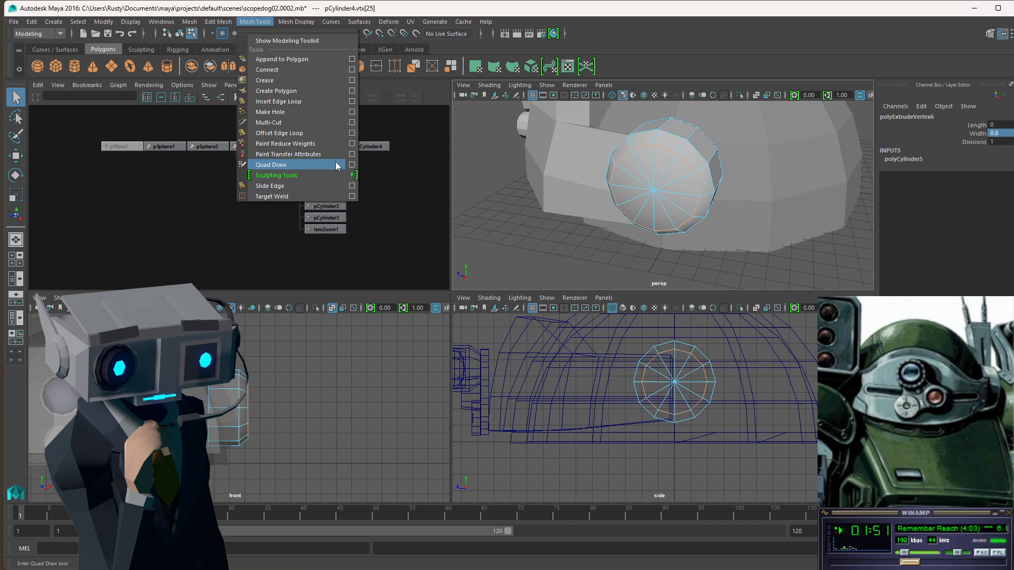
mouse_move(336, 176)
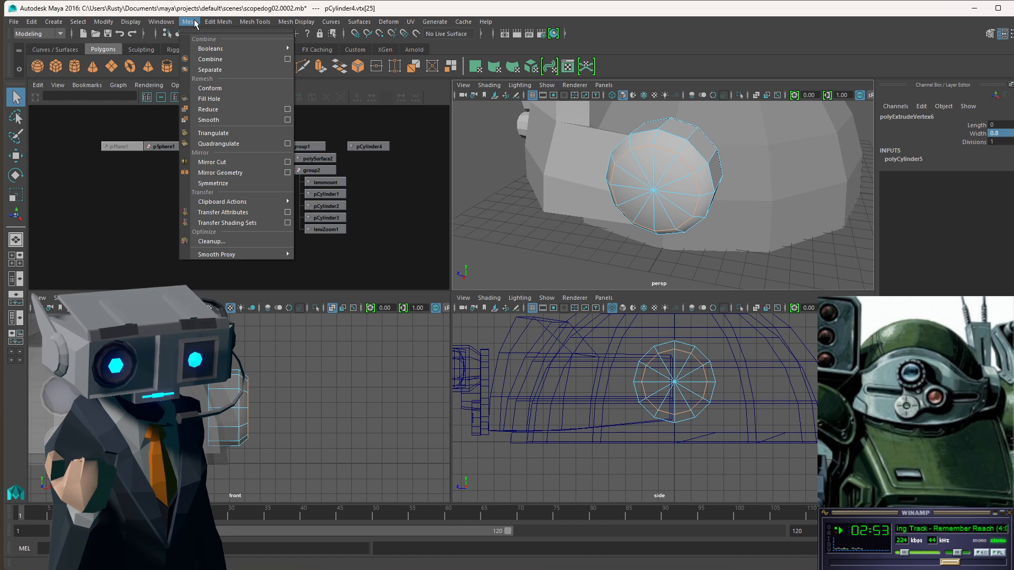
mouse_move(161, 24)
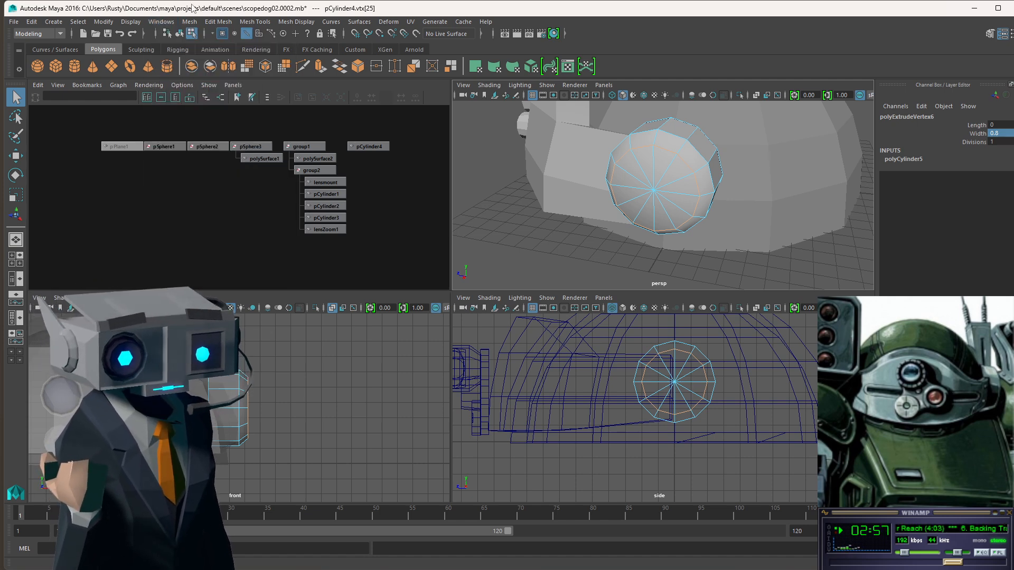
left_click(136, 75)
left_click(60, 34)
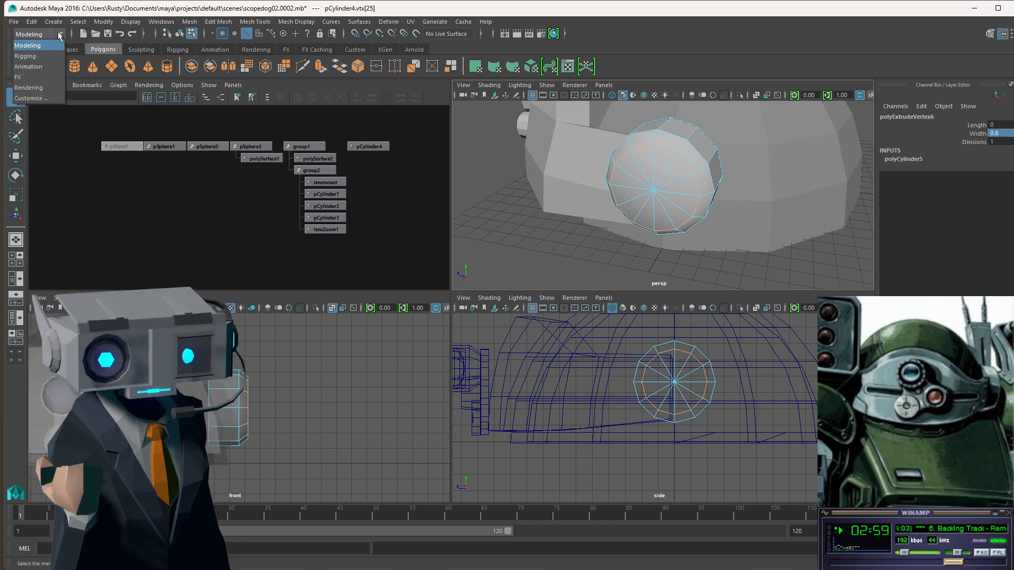
left_click(33, 51)
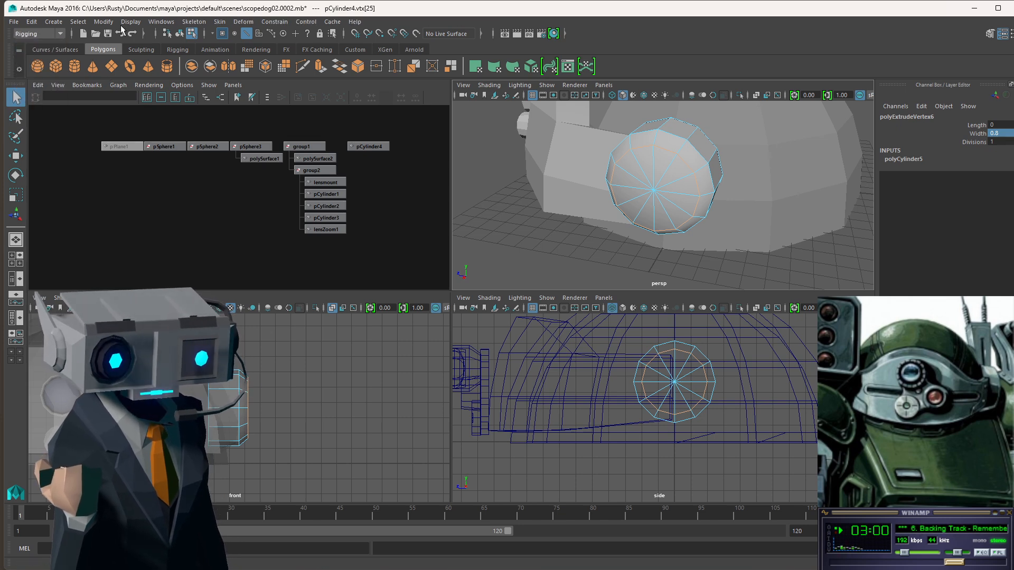
left_click(241, 22)
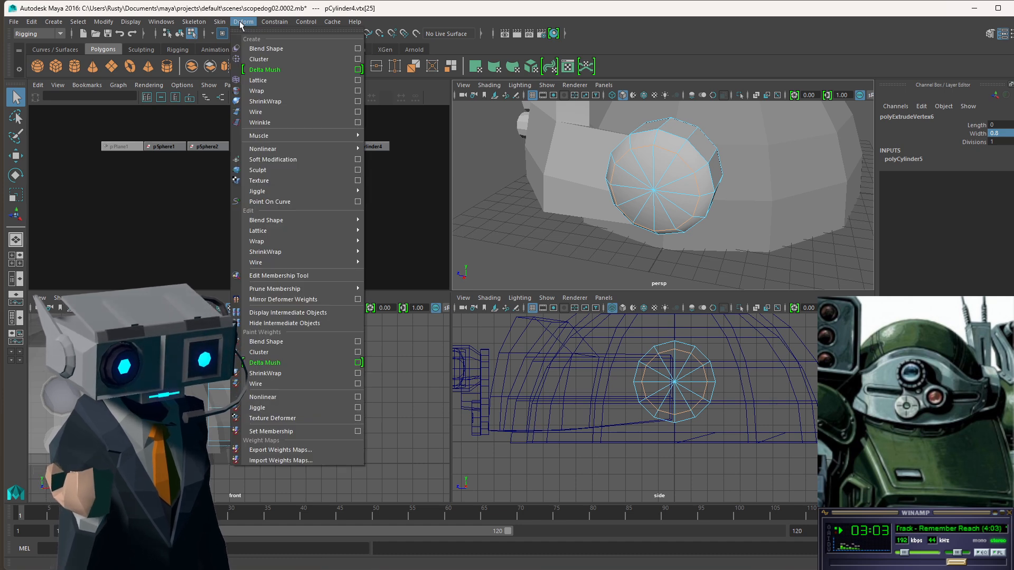
mouse_move(275, 27)
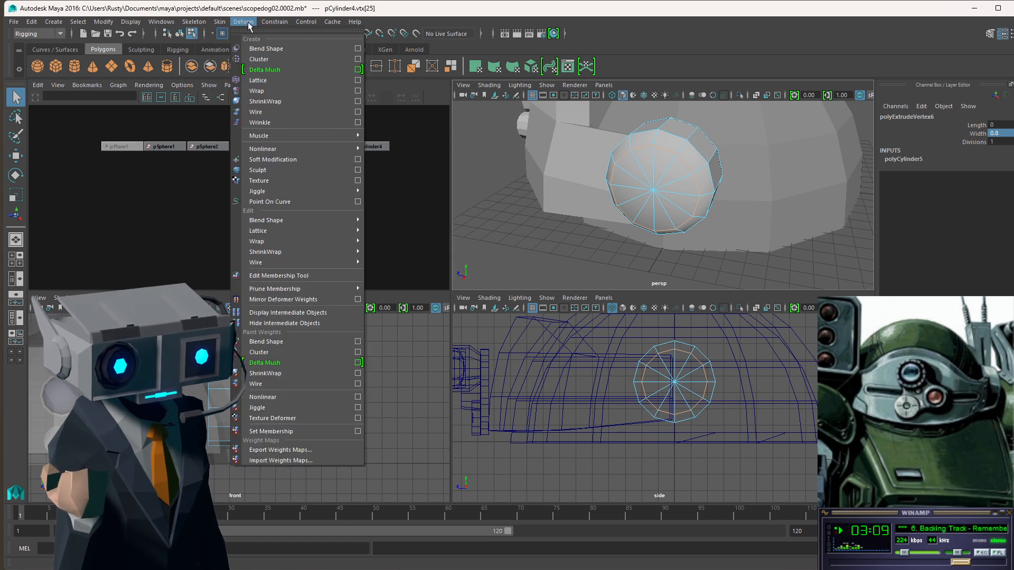
mouse_move(279, 192)
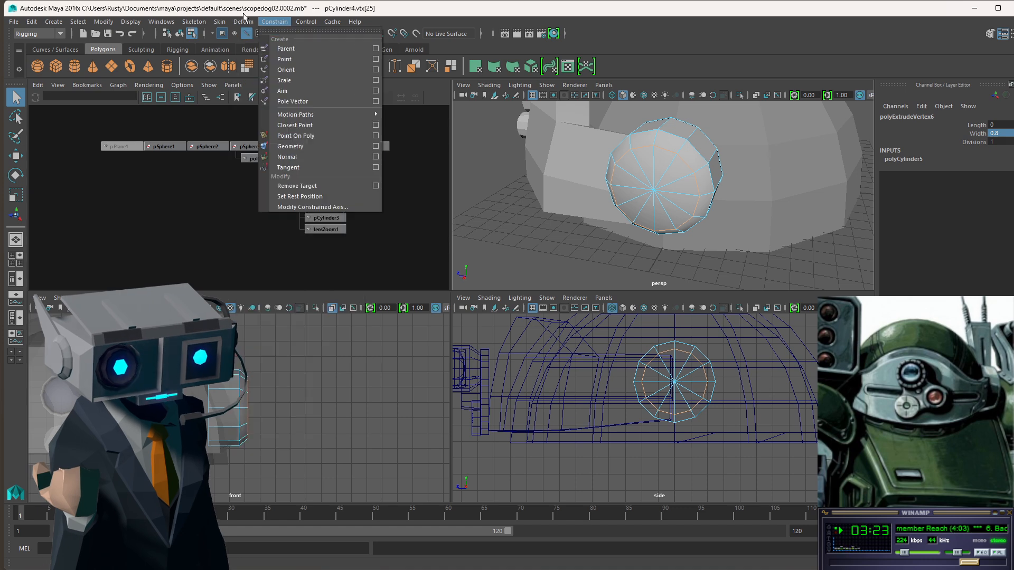
mouse_move(186, 22)
key("Escape")
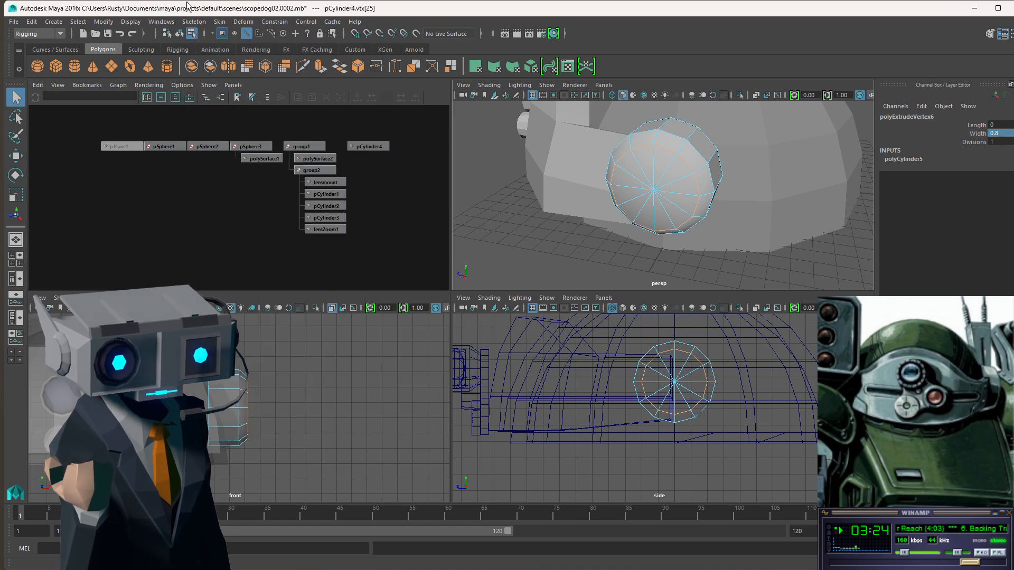
left_click(56, 35)
left_click(49, 46)
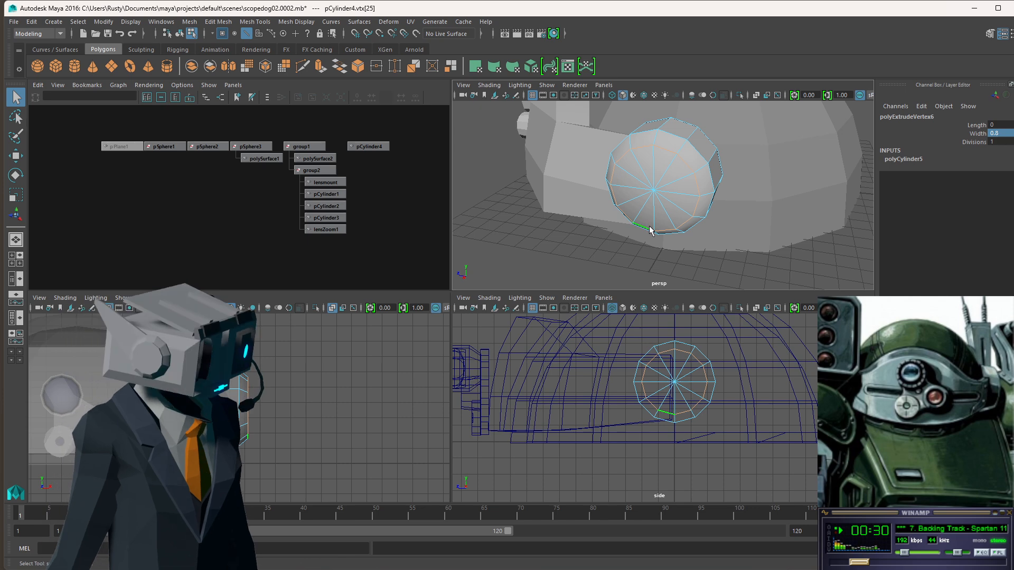
Examine the Scopedog head, cockpit interior and open-visor drawings in the VVG-150.jpg reference scan, and return to Maya
key("alt+Tab")
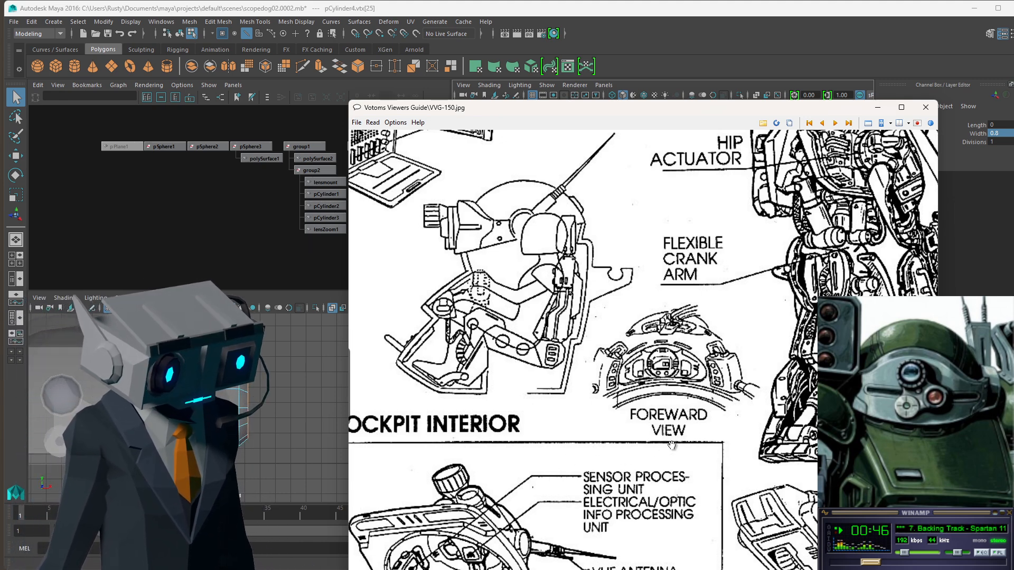
left_click_drag(714, 451, 704, 327)
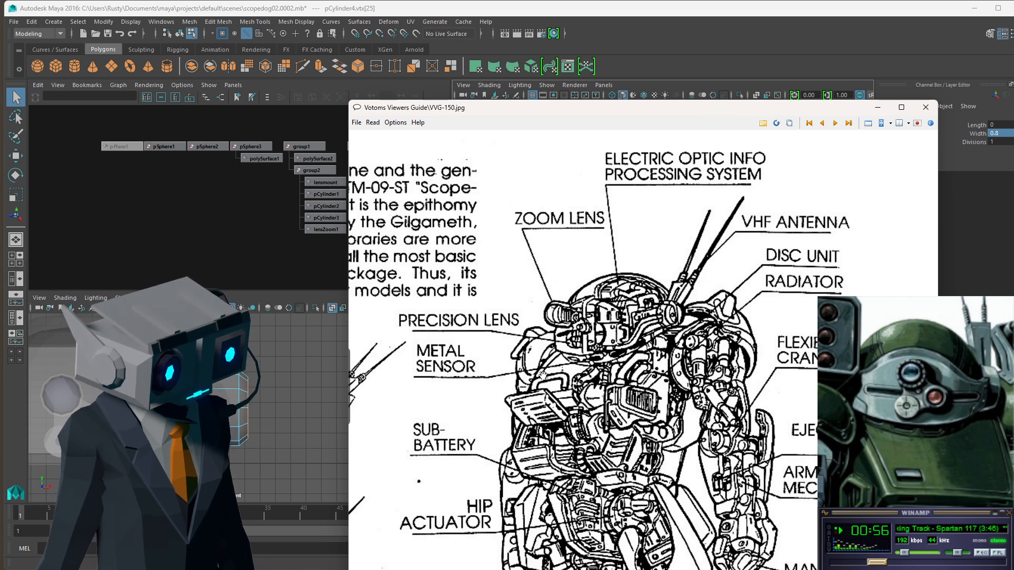
left_click_drag(450, 392, 755, 282)
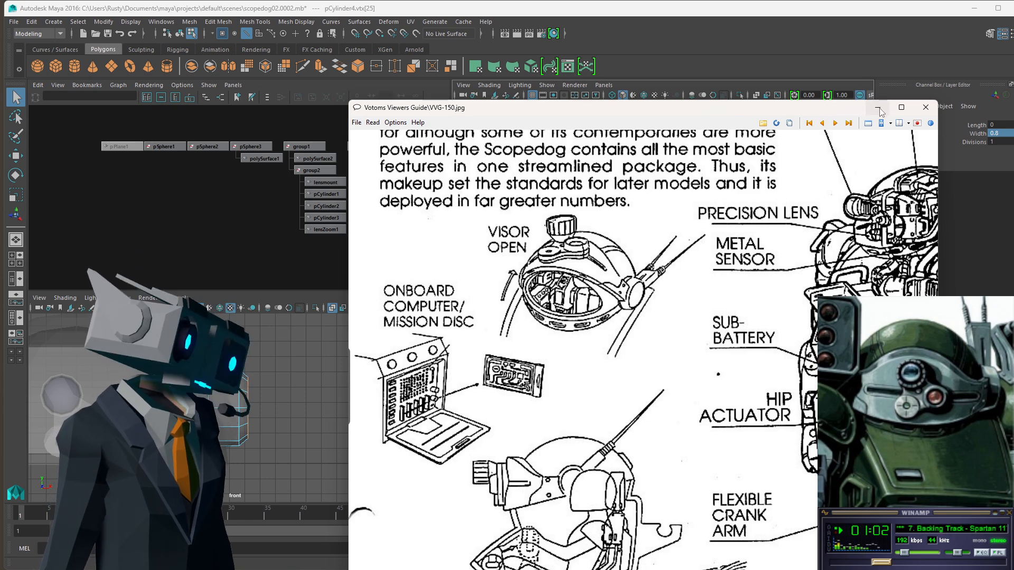
left_click_drag(446, 101, 767, 106)
left_click_drag(454, 112, 1013, 113)
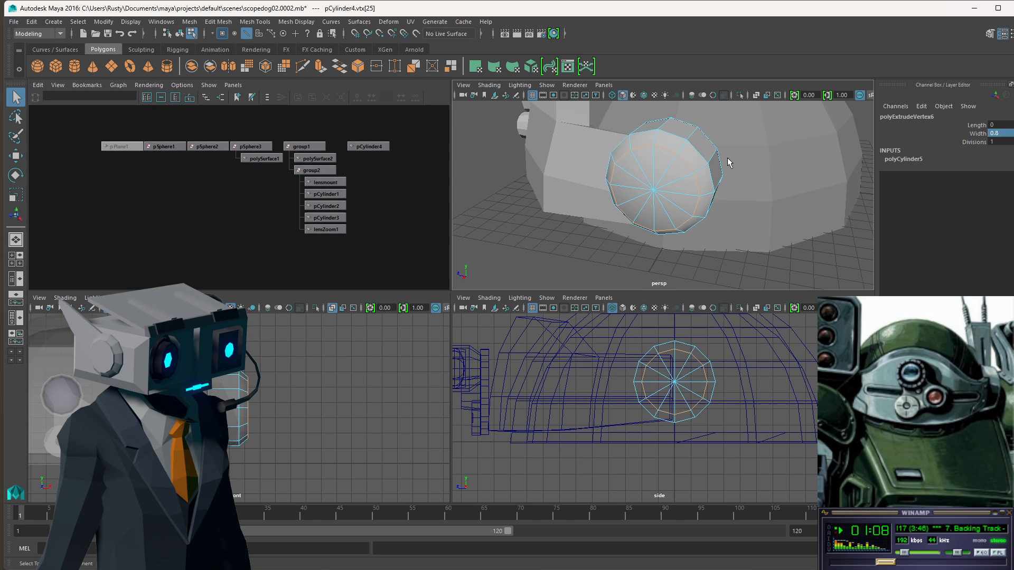
scroll(729, 160, "down", 5)
scroll(673, 203, "up", 5)
scroll(685, 363, "down", 2)
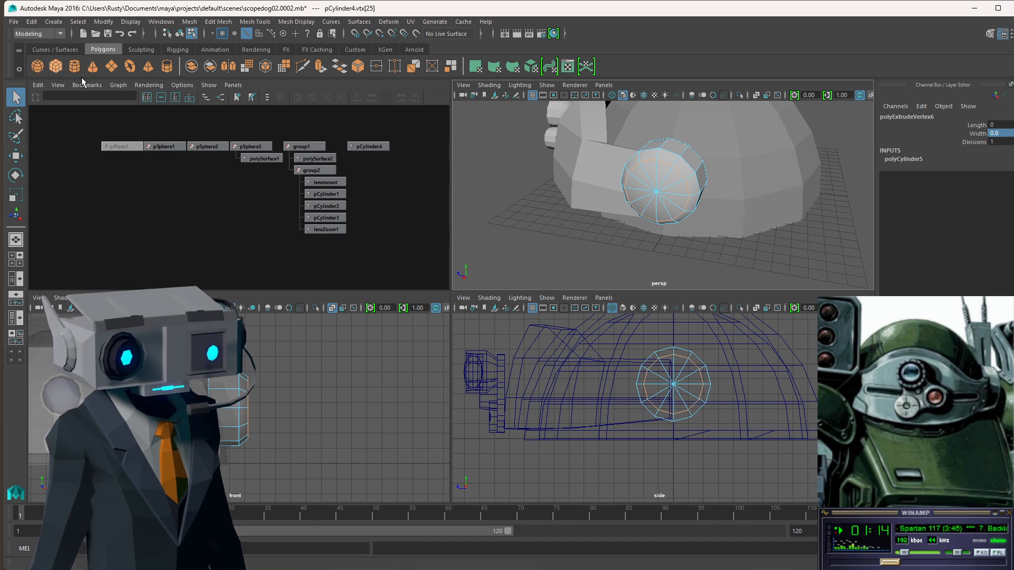
left_click(56, 66)
left_click_drag(728, 375, 826, 411)
left_click_drag(832, 165, 830, 175)
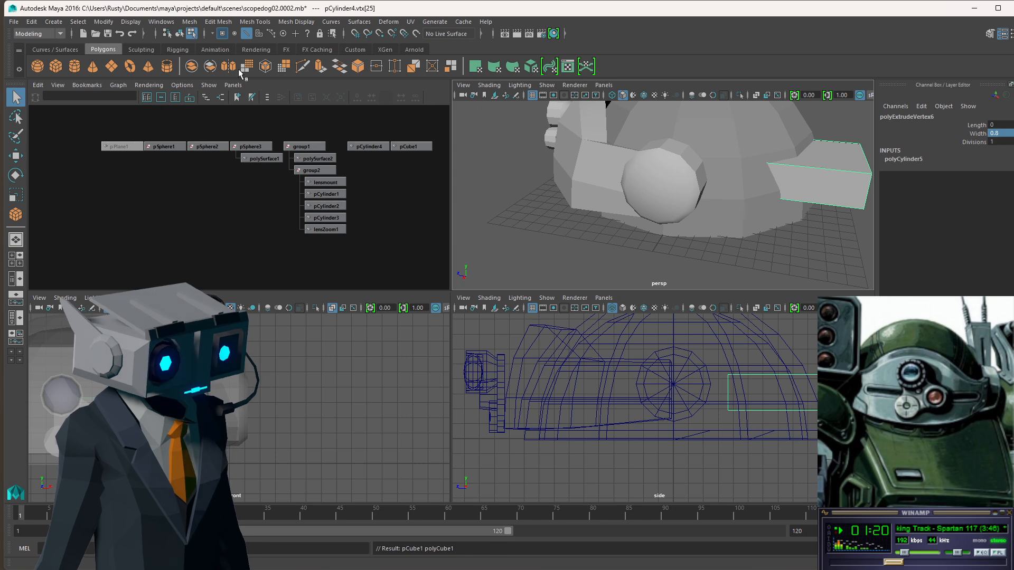
key("F10")
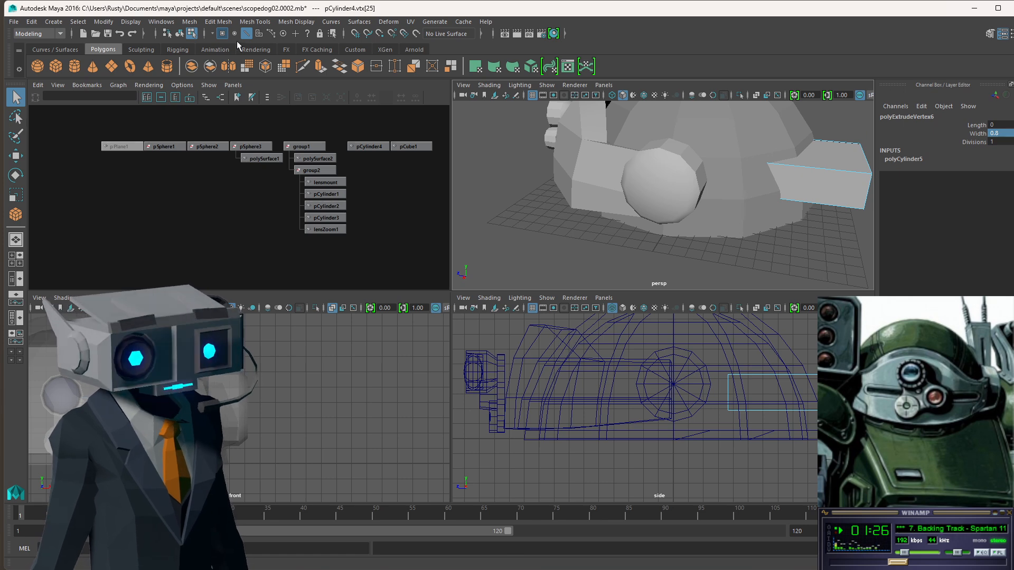
left_click(179, 33)
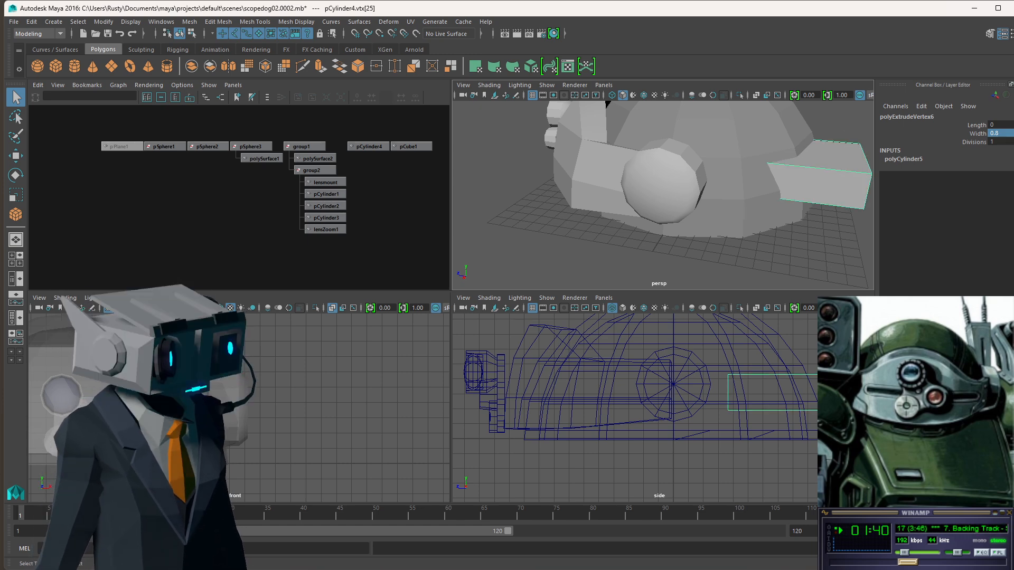
left_click_drag(5, 81, 1, 82)
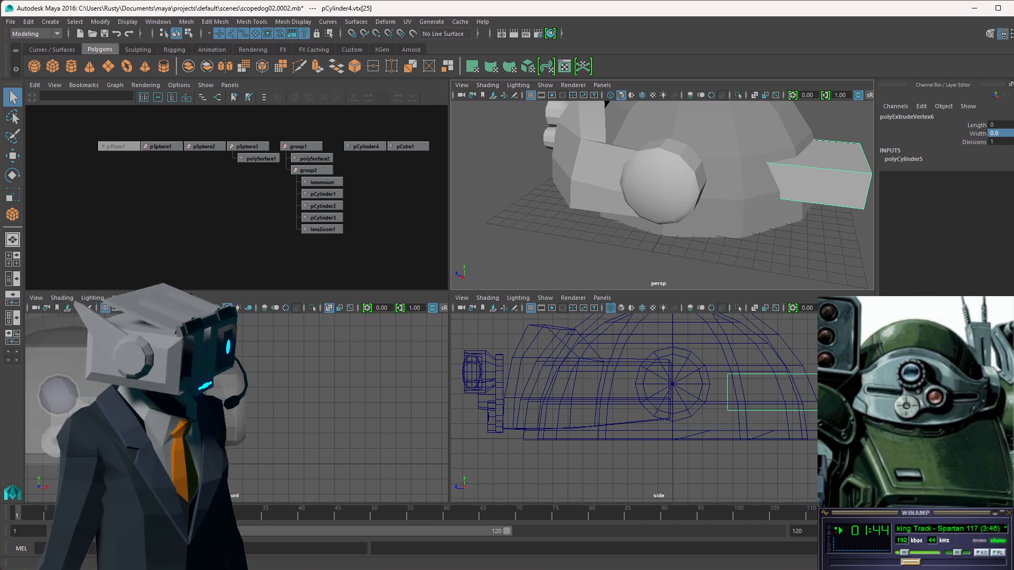
left_click_drag(1013, 184, 1013, 185)
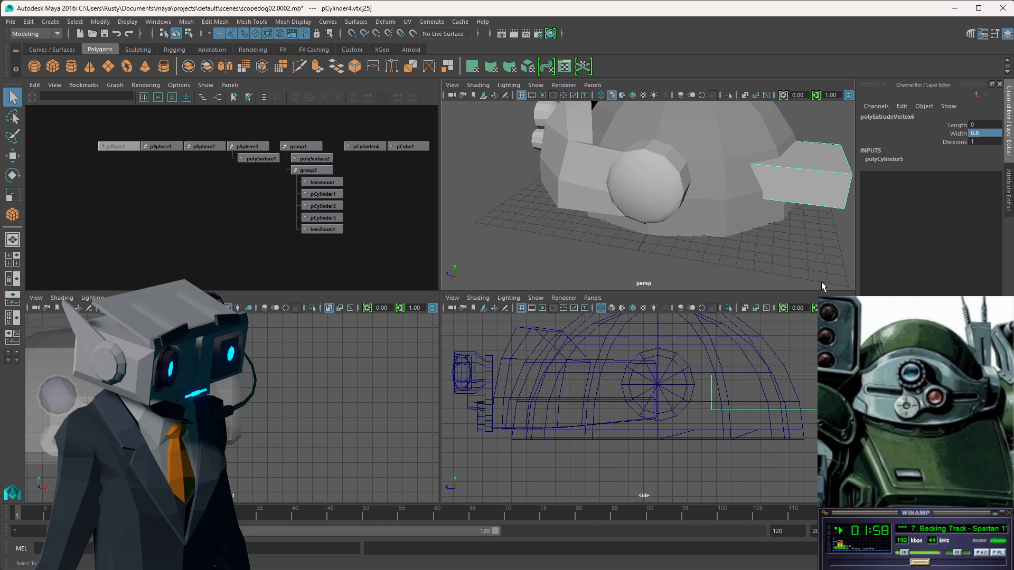
key("Delete")
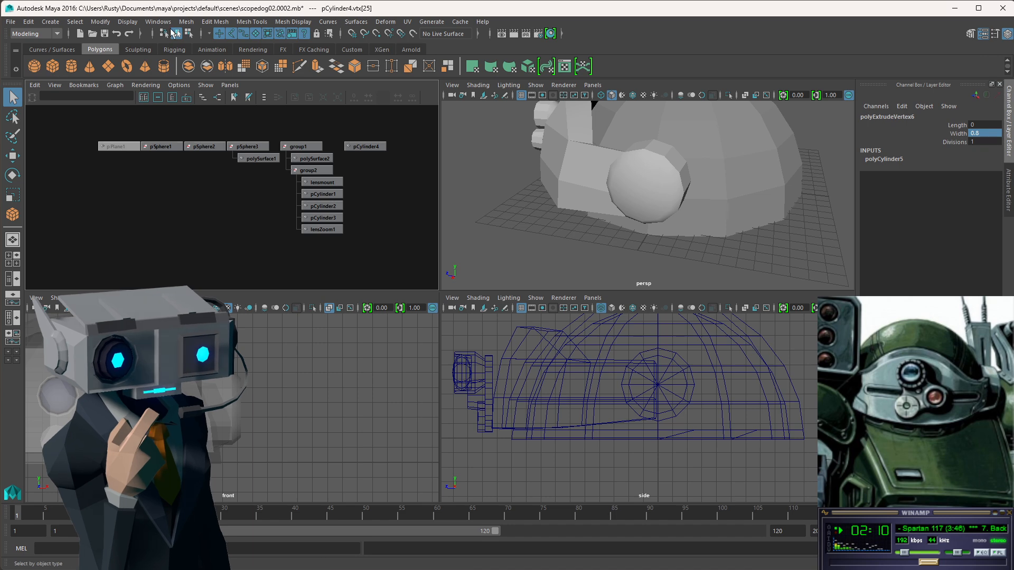
Create a long polygon cube extending rearward from the side cylinder's edge, drawing its base in the side view and pulling out its depth
left_click(53, 67)
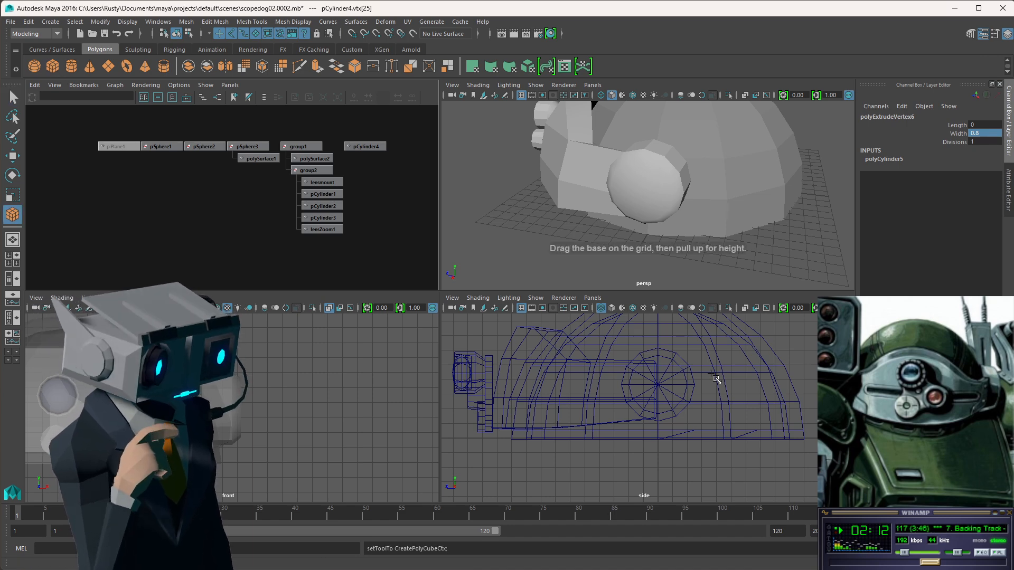
left_click_drag(691, 366, 822, 403)
left_click_drag(810, 158, 815, 157)
left_click(14, 98)
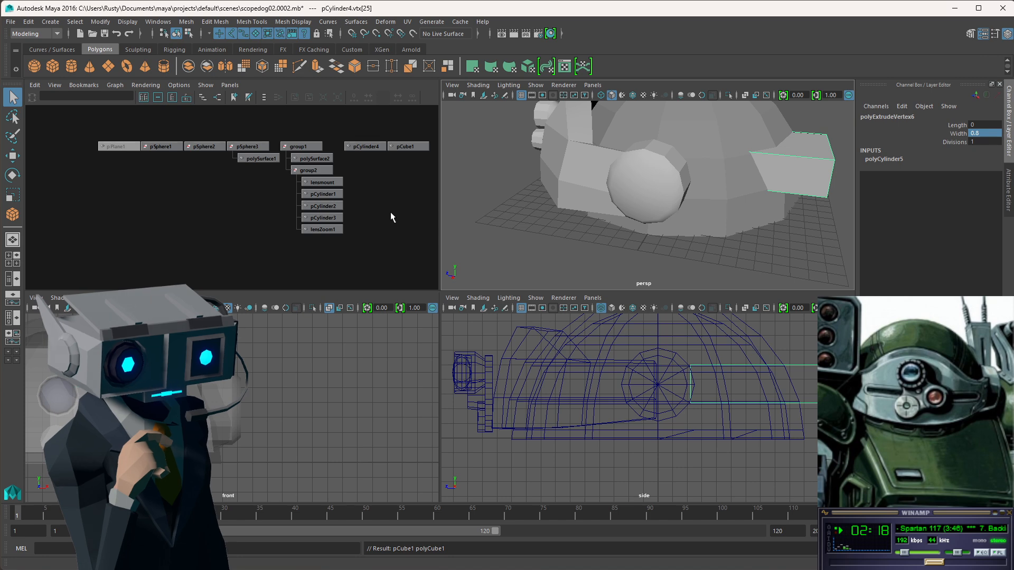
Select the new cube pCube1 and show its polyCube1 creation attributes for width, height and depth
left_click(505, 213)
left_click(391, 146)
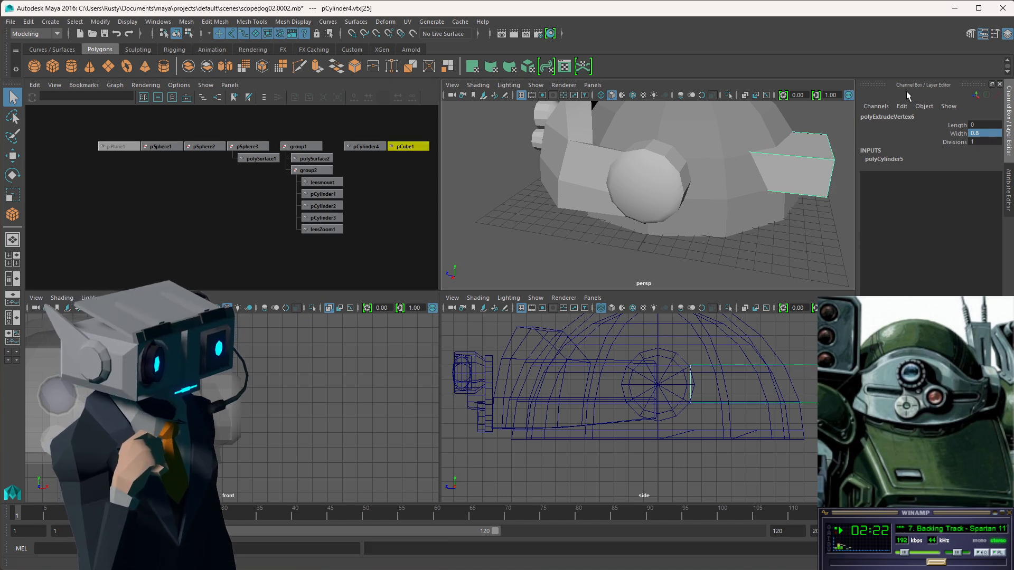
left_click(1008, 191)
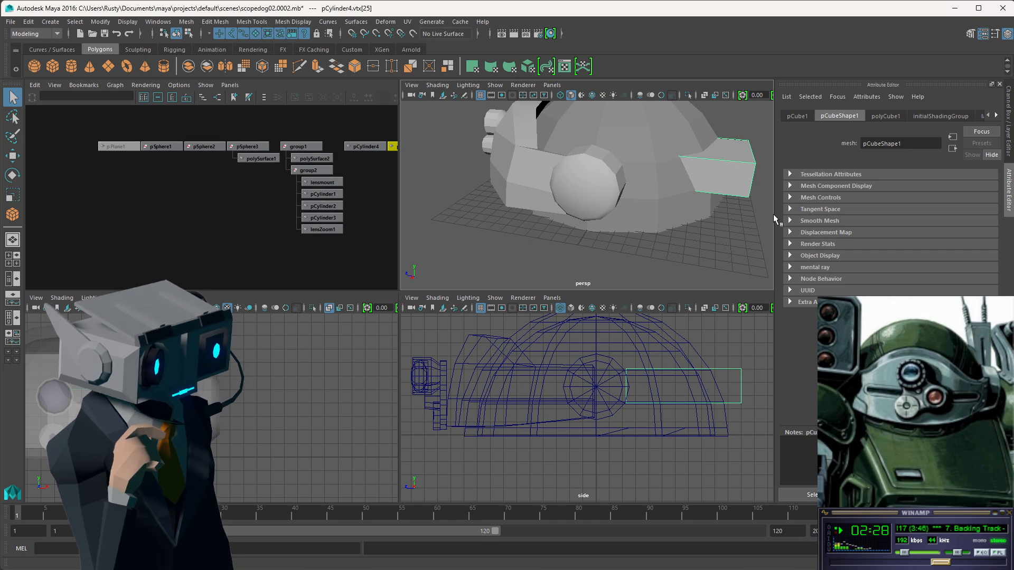
left_click(1010, 121)
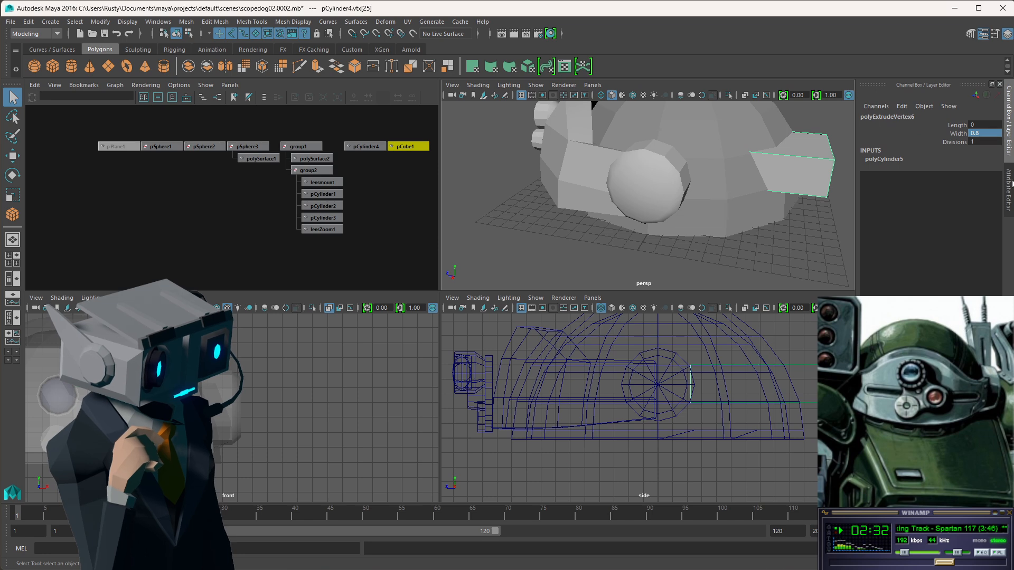
left_click(1010, 185)
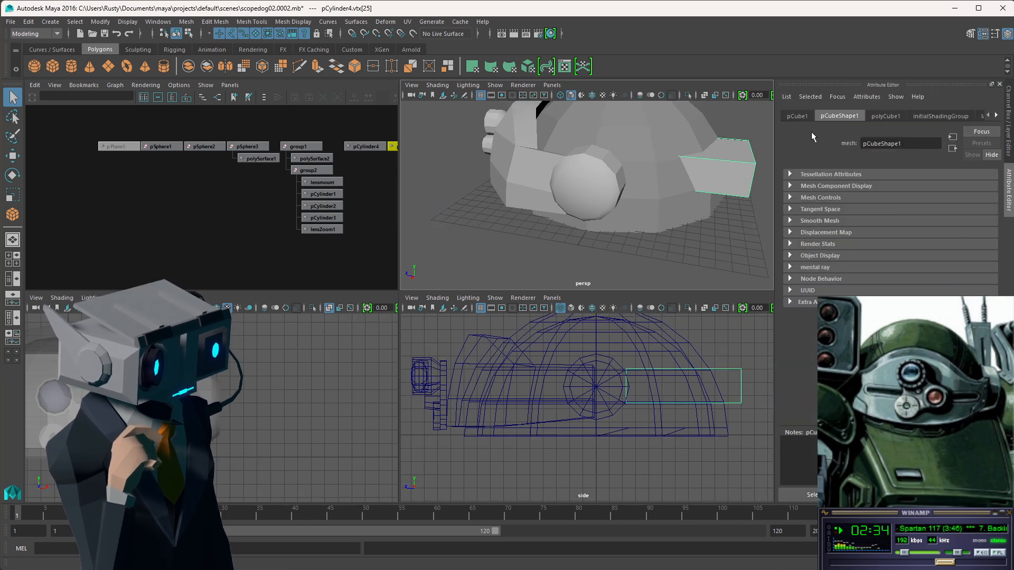
left_click(885, 116)
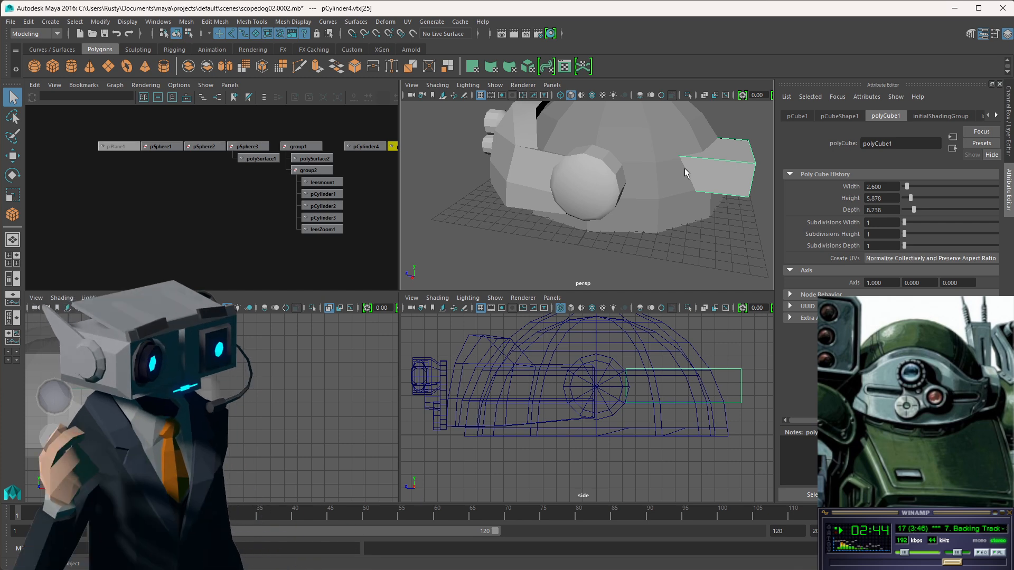
Examine the head from below and from the side to check how the cube intersects the dome's interior
left_click(626, 220)
left_click_drag(612, 240, 740, 160, "alt")
middle_click_drag(547, 191, 656, 146, "alt")
scroll(641, 185, "down", 4)
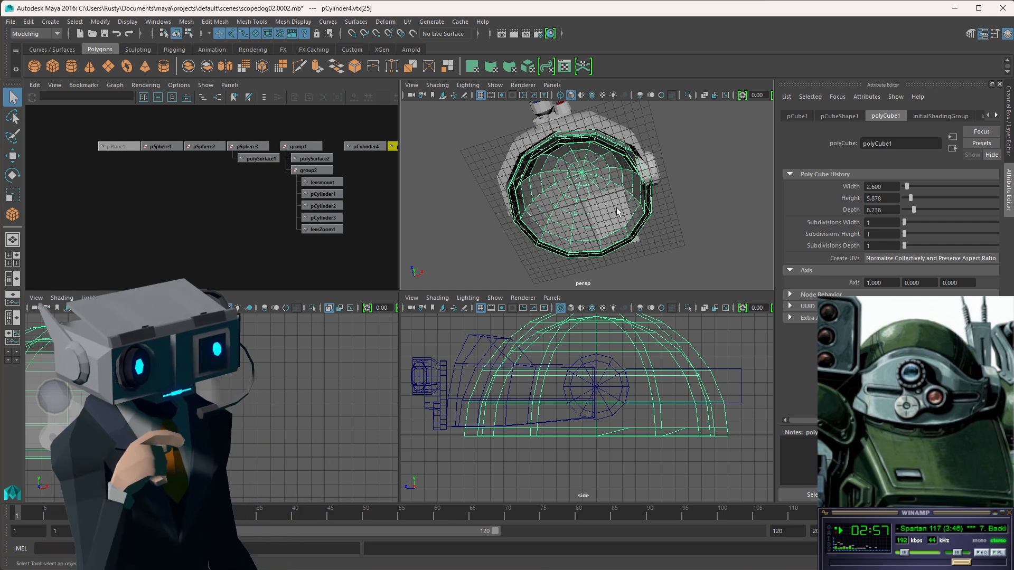
scroll(624, 204, "up", 3)
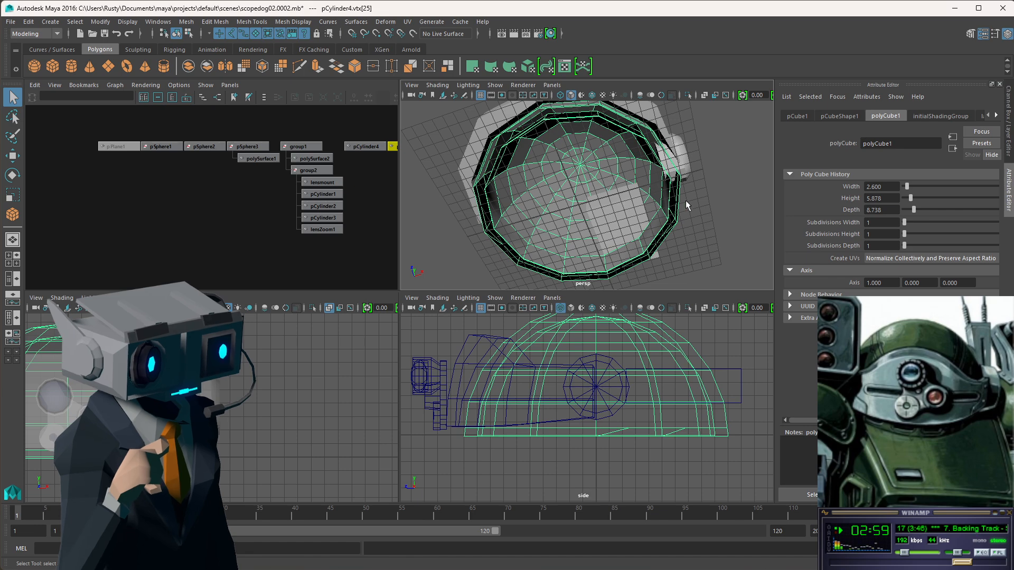
left_click_drag(686, 202, 661, 229, "alt")
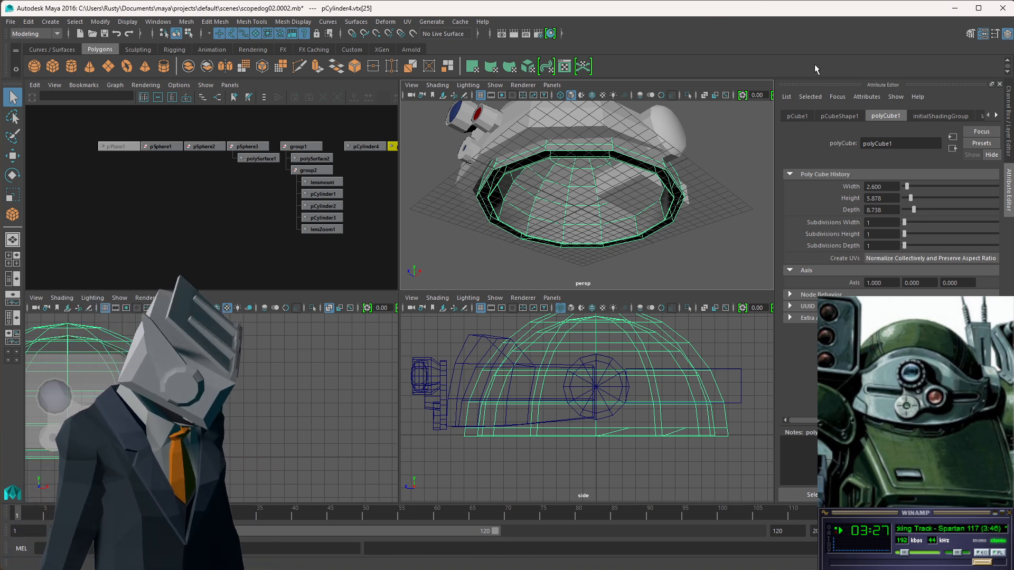
left_click(702, 177)
left_click(677, 185)
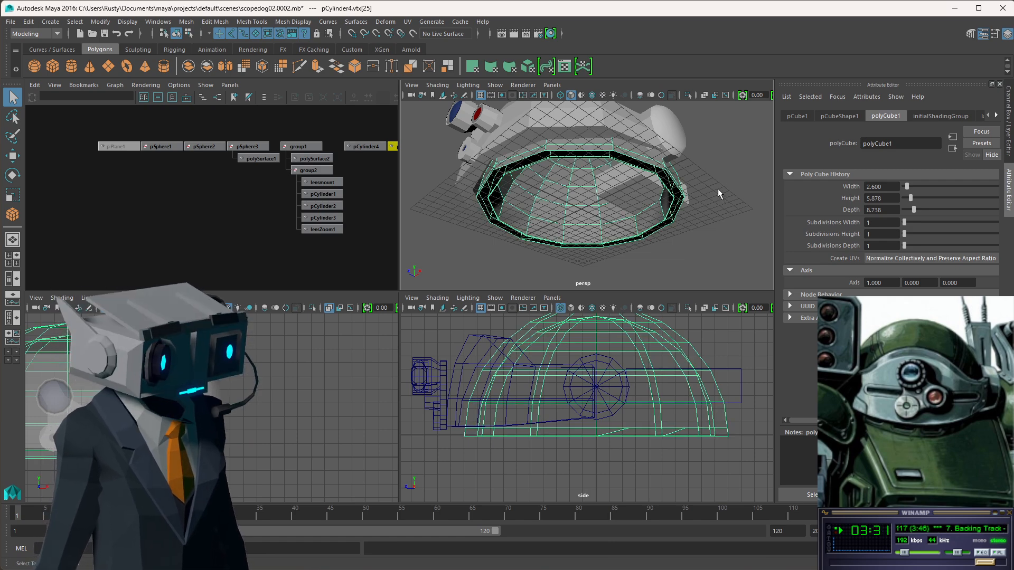
left_click_drag(718, 190, 662, 225, "alt")
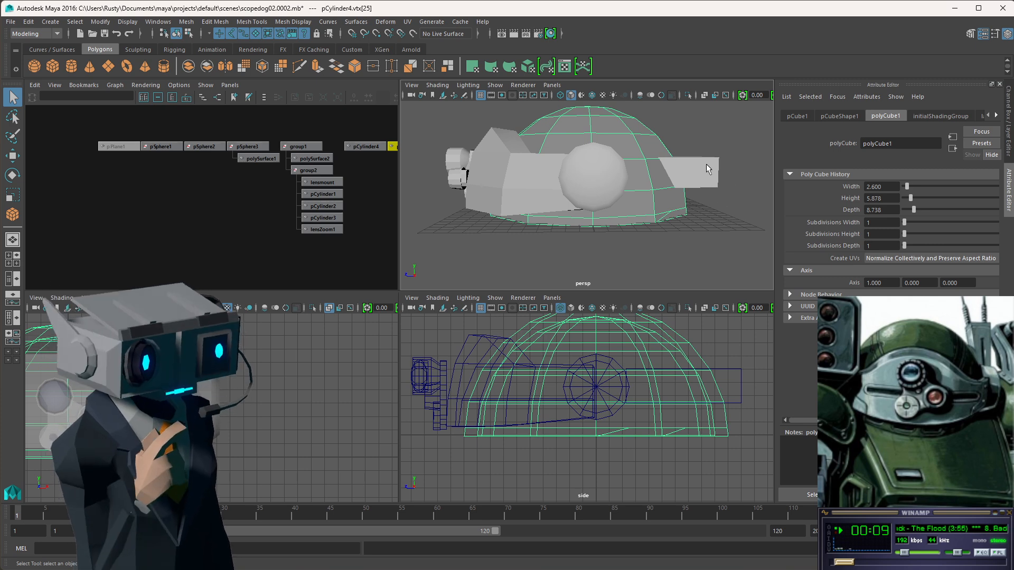
Select the cube and move it outward from the dome so it sits behind the side cylinder
left_click(706, 167)
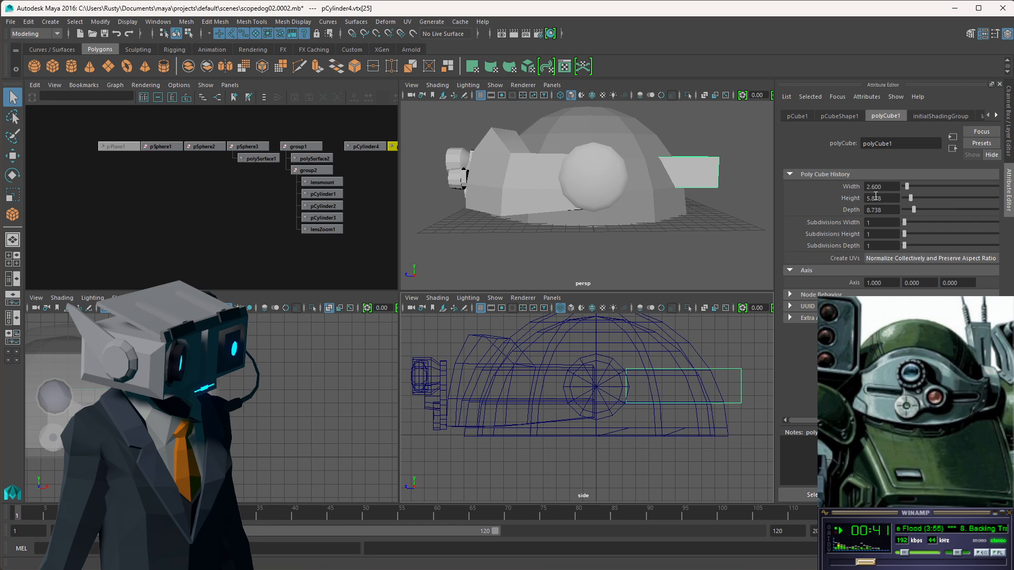
left_click_drag(635, 141, 705, 192, "alt")
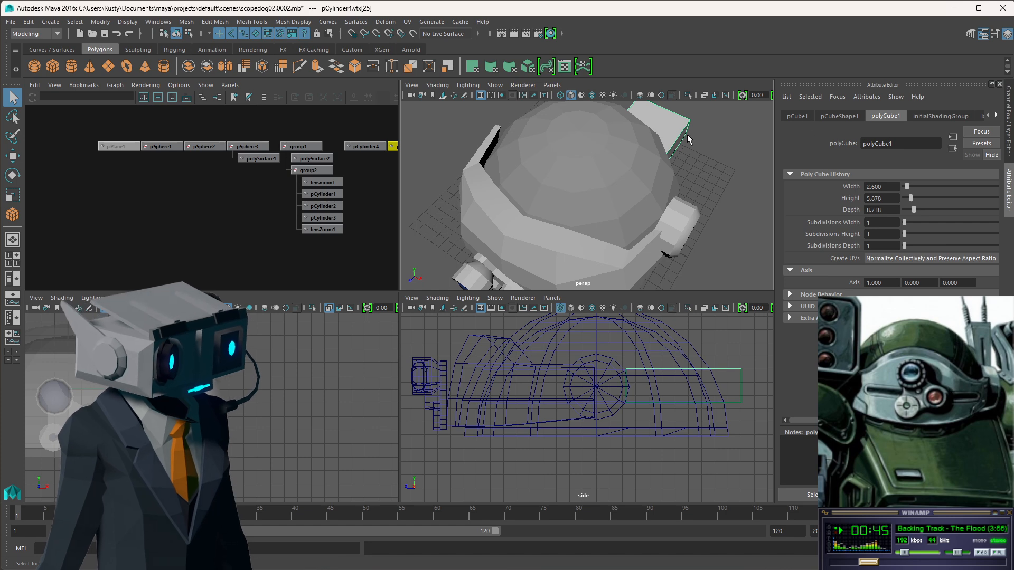
key("w")
left_click_drag(693, 168, 767, 196)
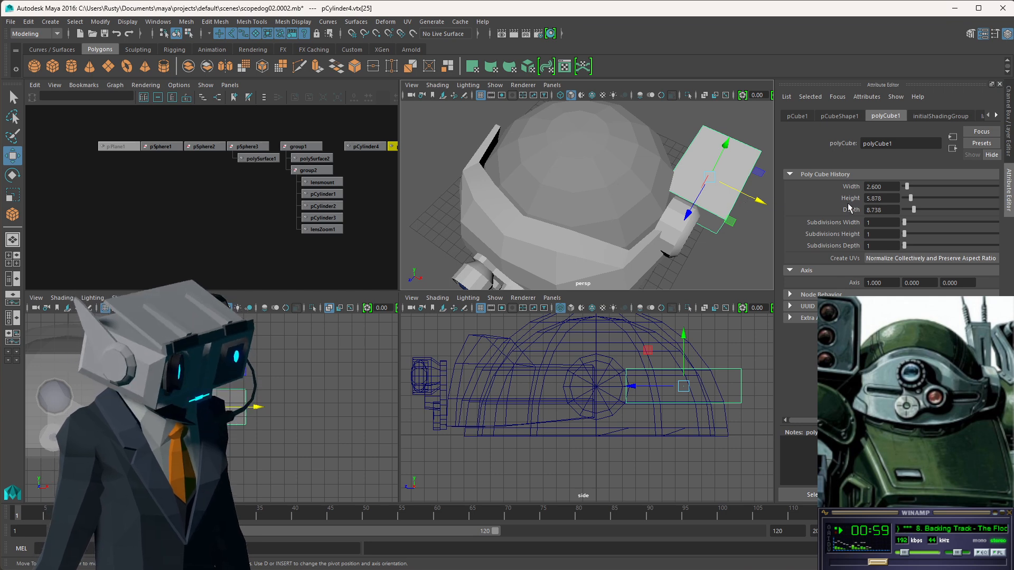
Reduce the cube's width to about 1.93 and its height to about 2.89, and set its depth to 8
mouse_move(914, 210)
left_mouse_down()
mouse_move(906, 187)
mouse_move(915, 214)
left_mouse_up()
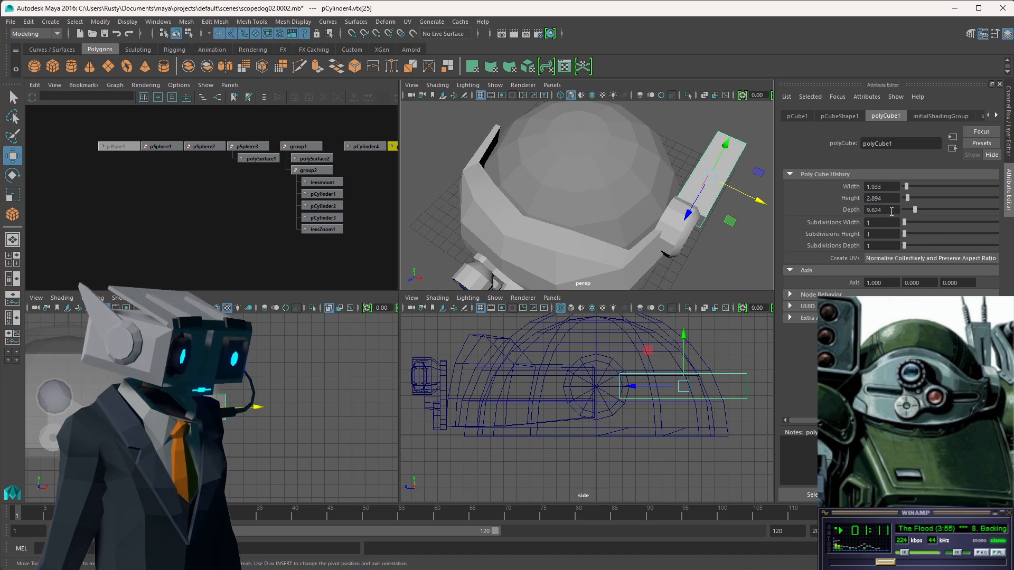
left_click_drag(687, 243, 619, 206, "alt")
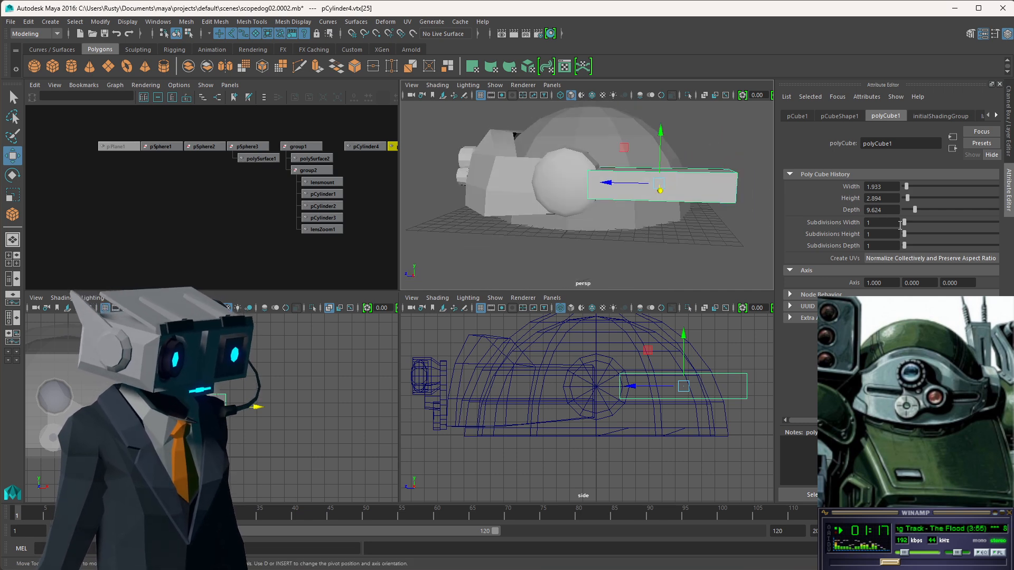
double_click(872, 210)
type("8")
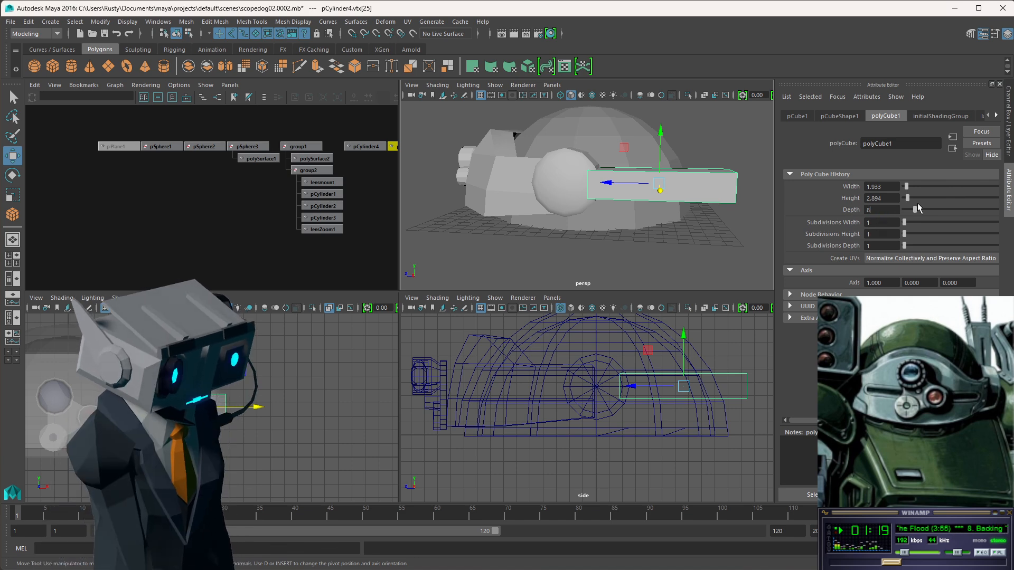
left_click(892, 187)
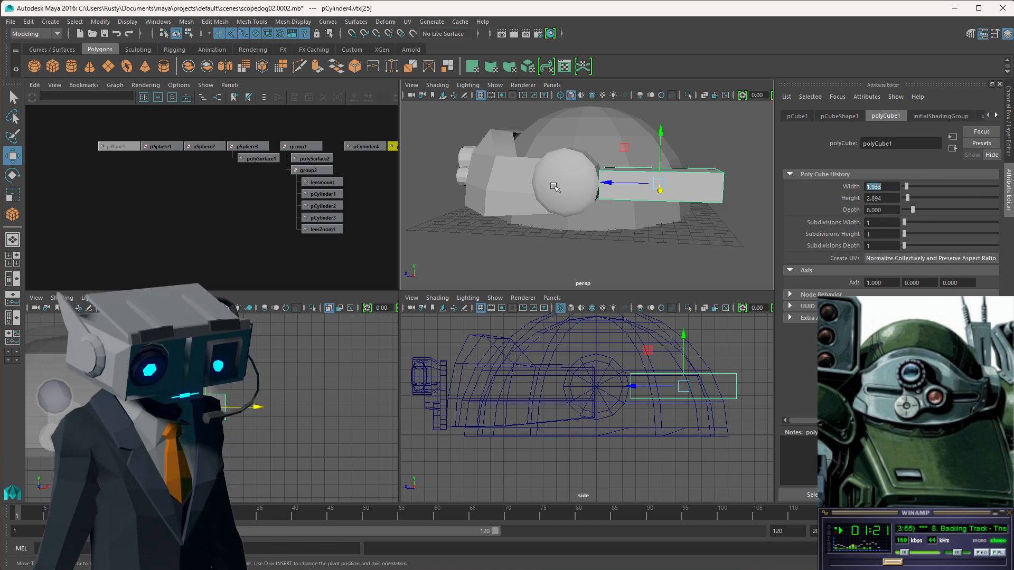
left_click_drag(556, 188, 685, 230, "alt")
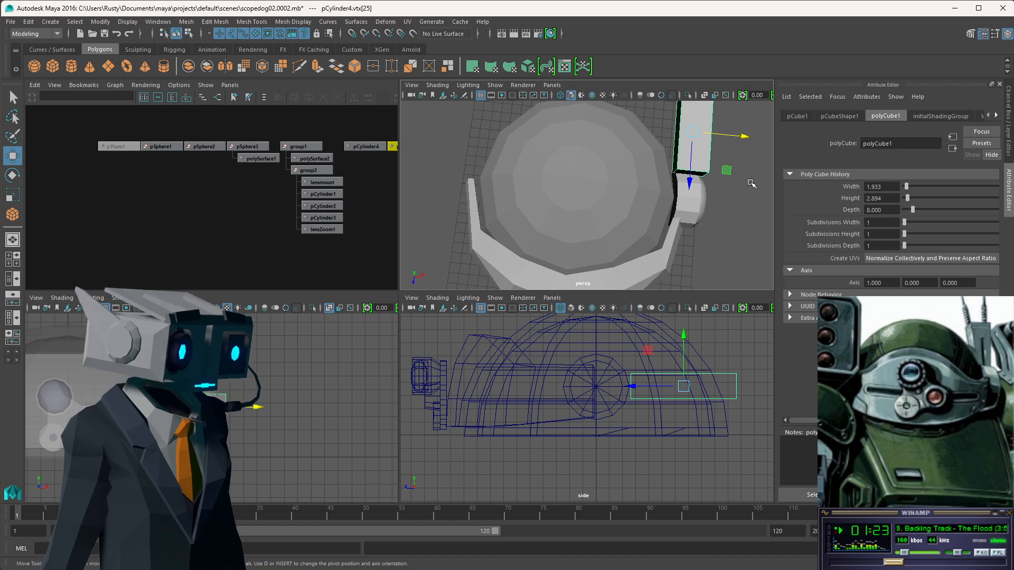
Switch to the VVG-150.jpg reference scan, examine the Scopedog's head and VHF antenna mount, and return to Maya
key("alt+Tab")
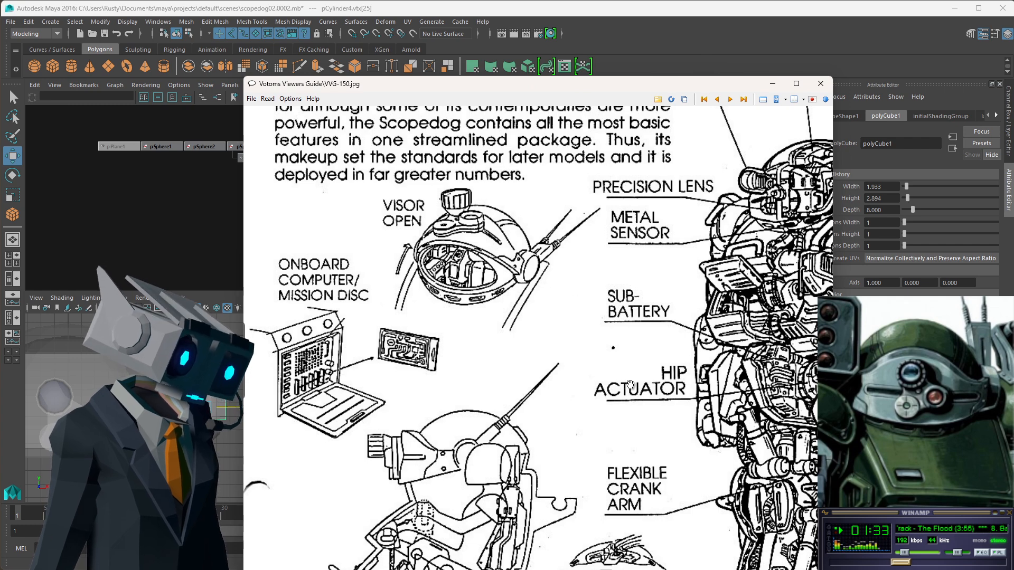
left_click_drag(774, 251, 475, 349)
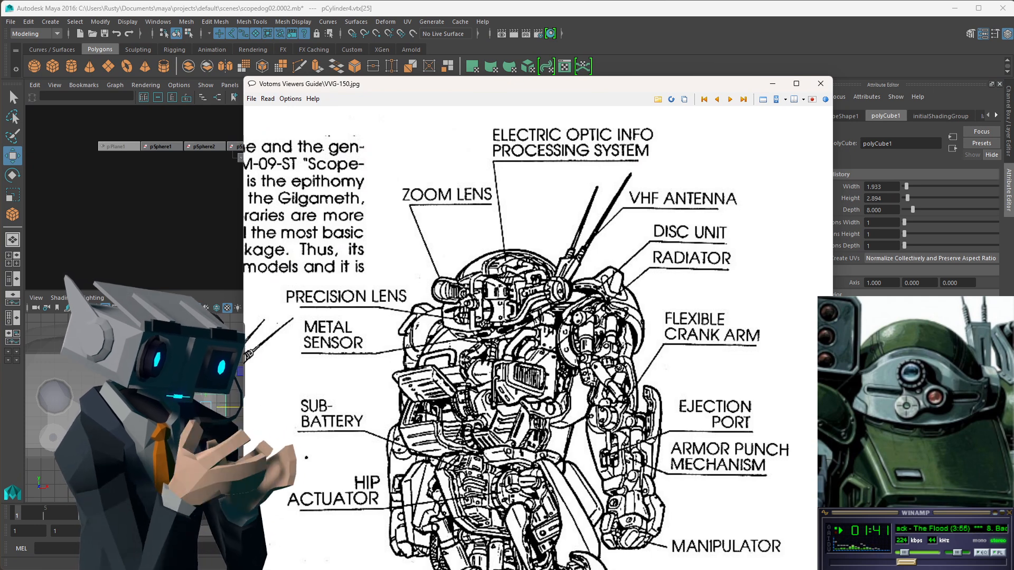
left_click_drag(326, 442, 448, 303)
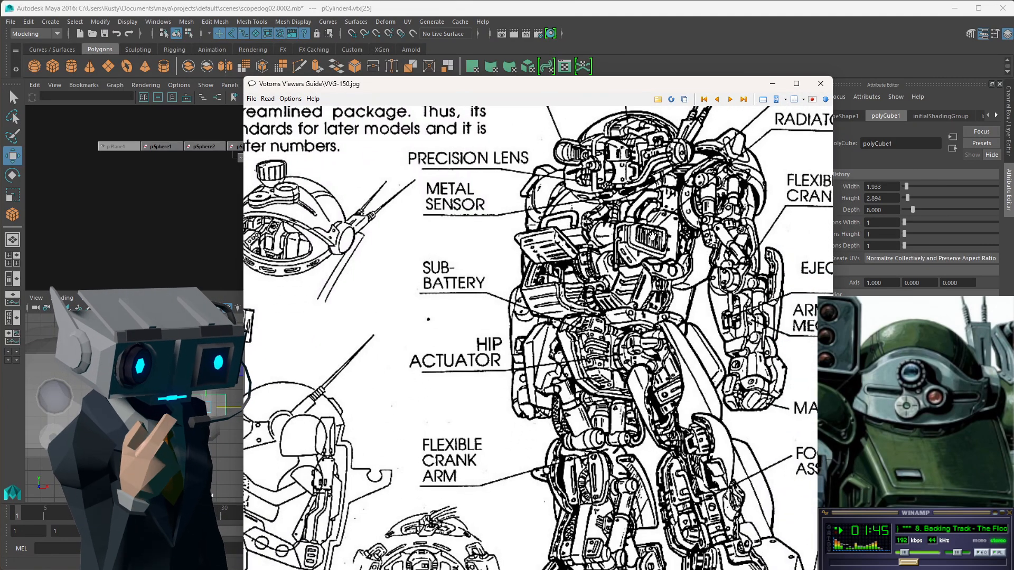
left_click_drag(683, 230, 653, 328)
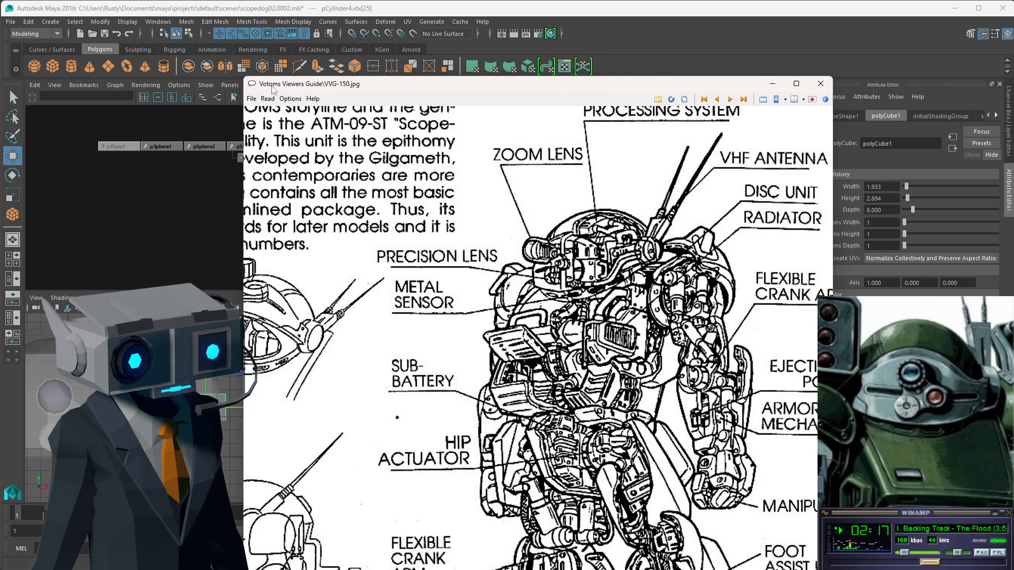
left_click_drag(273, 87, 1013, 90)
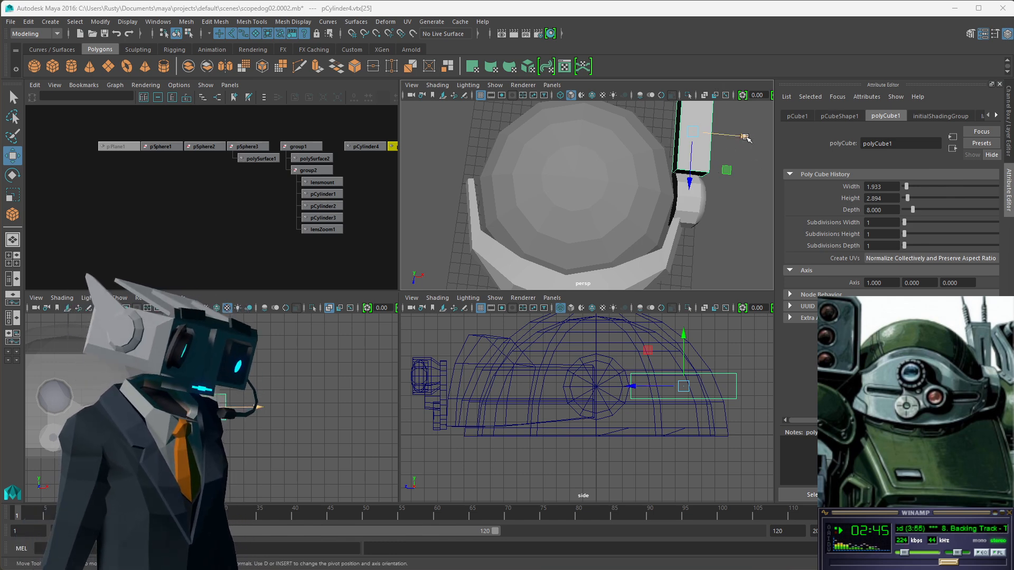
Set the cube's width to 2 and its height to 2
left_click(877, 186)
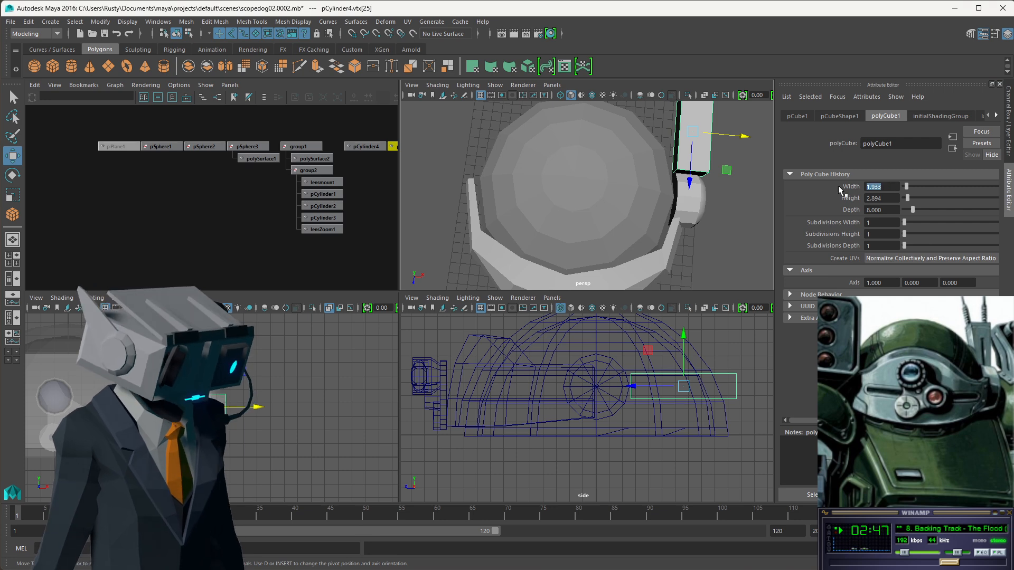
type("2")
key("Tab")
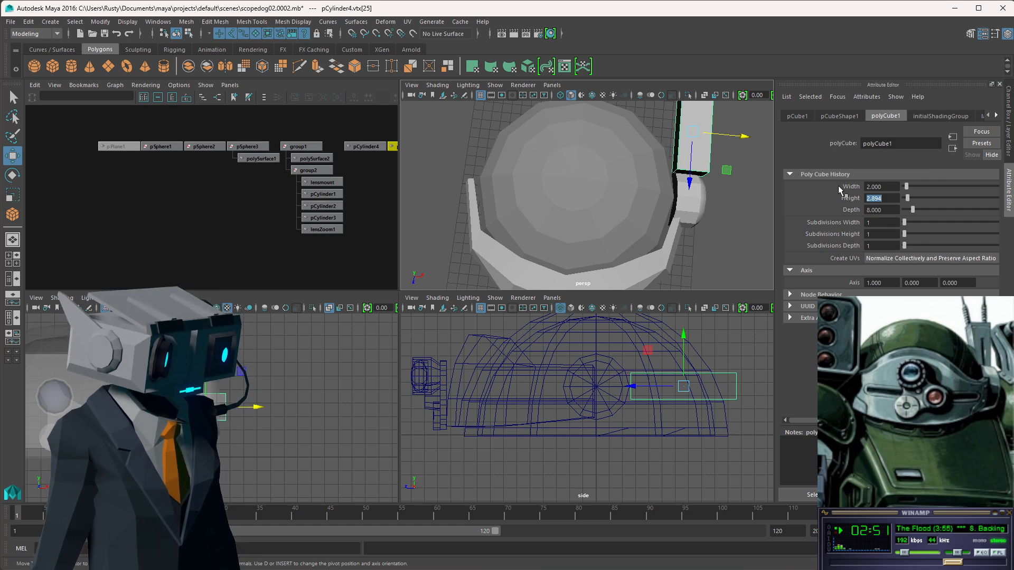
type("2")
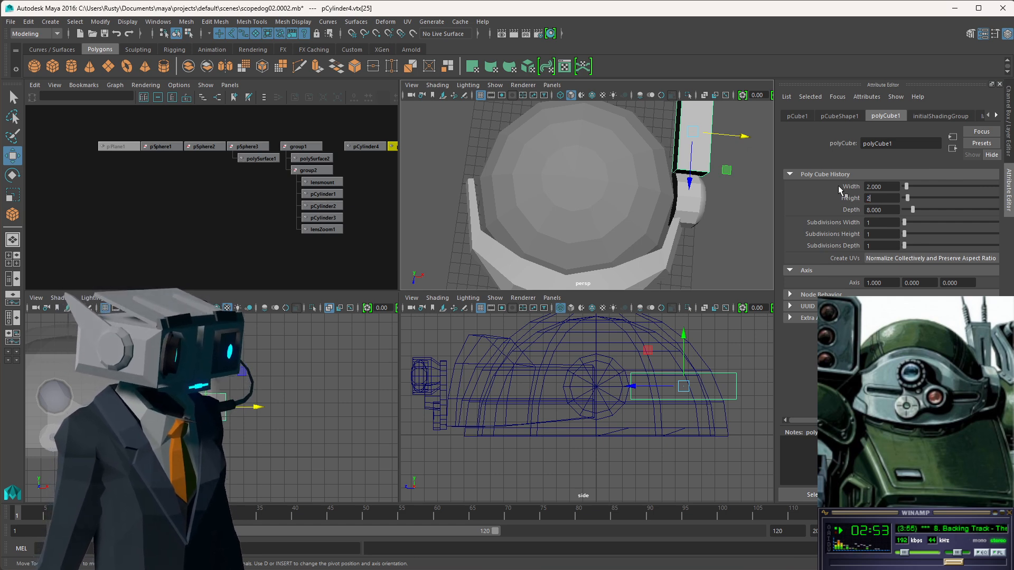
key("Tab")
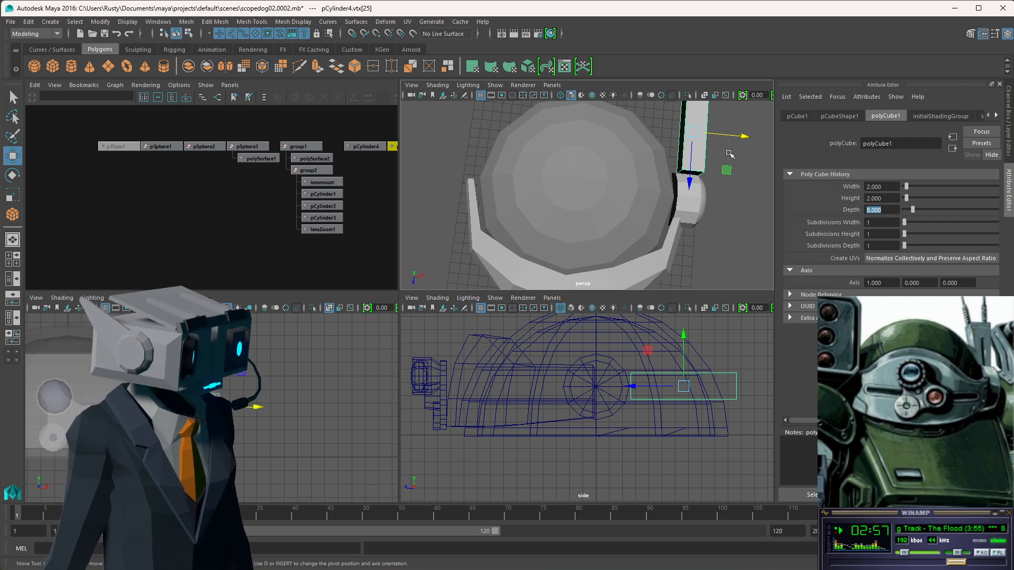
Adjust the cube's sideways position along the X axis to line it up behind the side cylinder
left_click_drag(749, 153, 689, 114, "alt")
left_click_drag(704, 187, 737, 222, "alt")
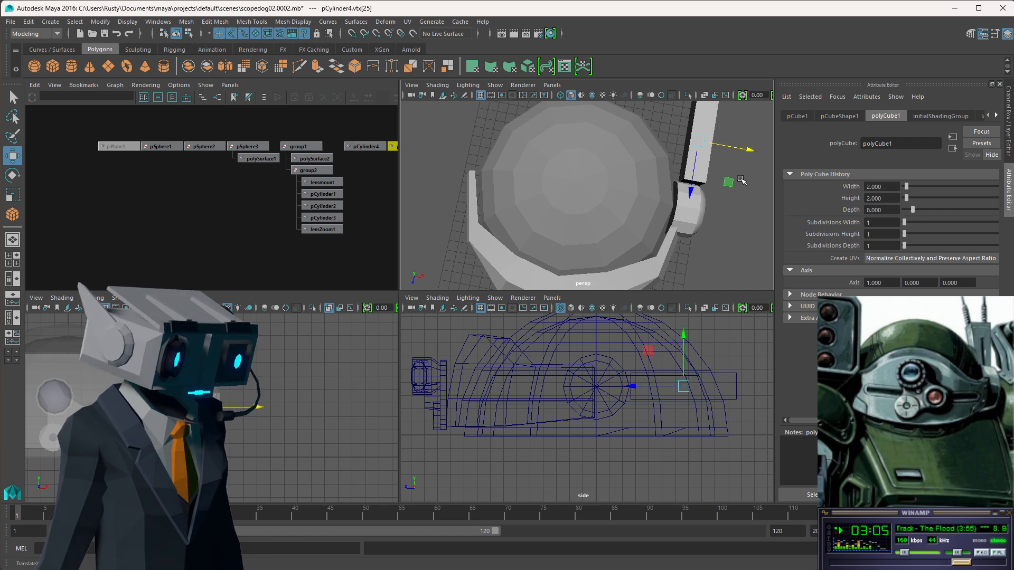
left_click(698, 142)
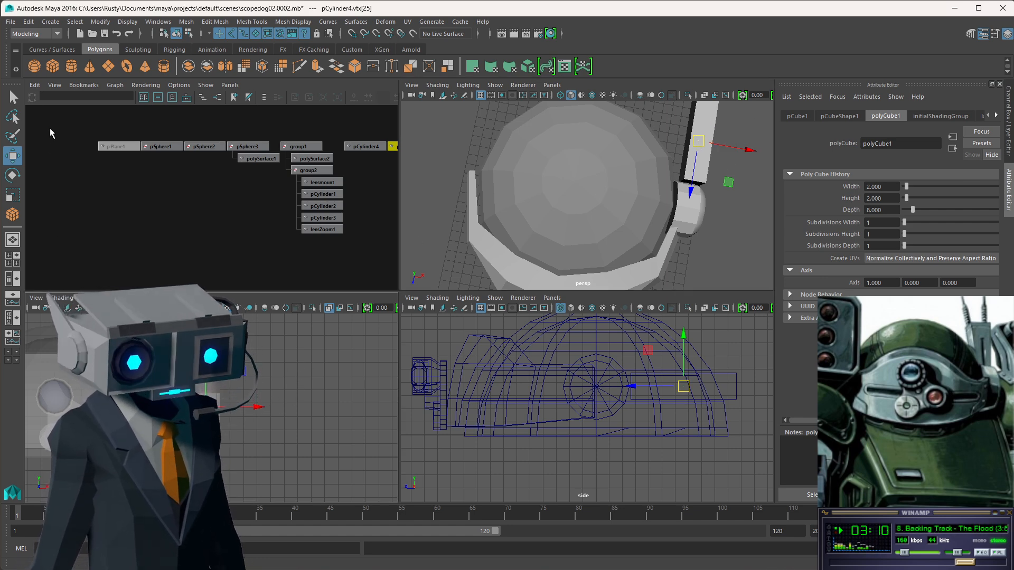
left_click(13, 98)
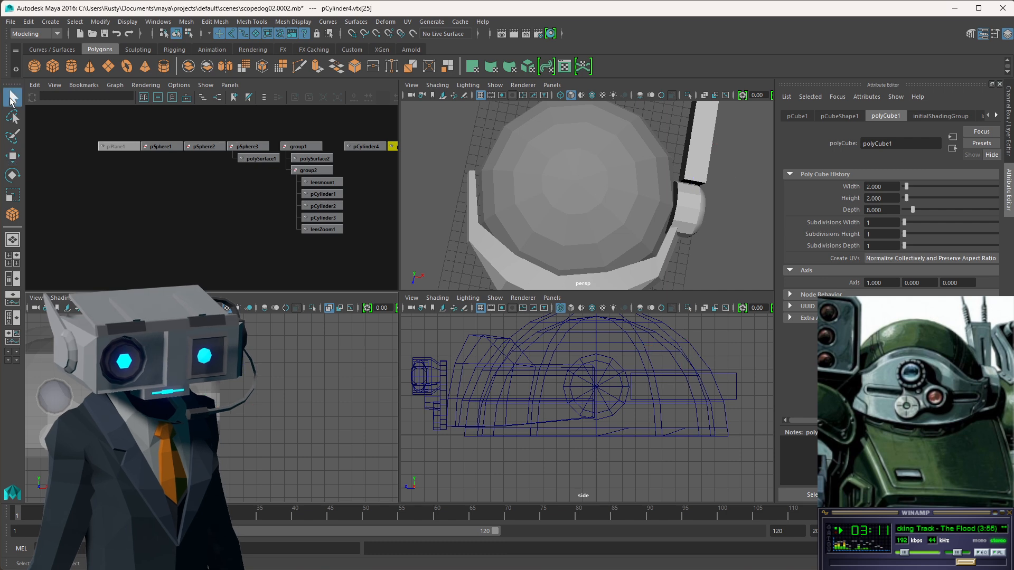
left_click(696, 139)
key("w")
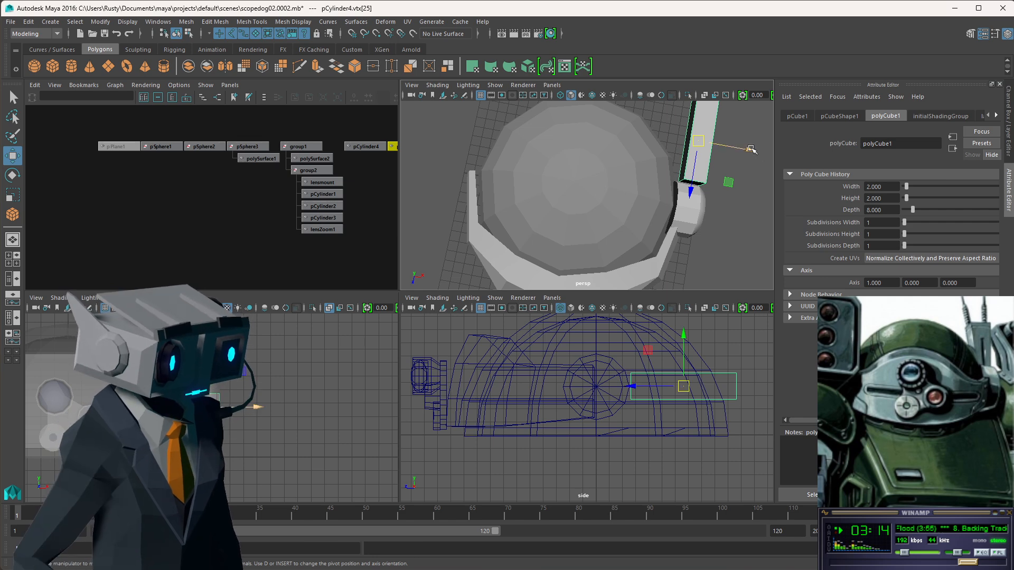
left_click_drag(686, 140, 741, 150)
left_click_drag(747, 147, 743, 148)
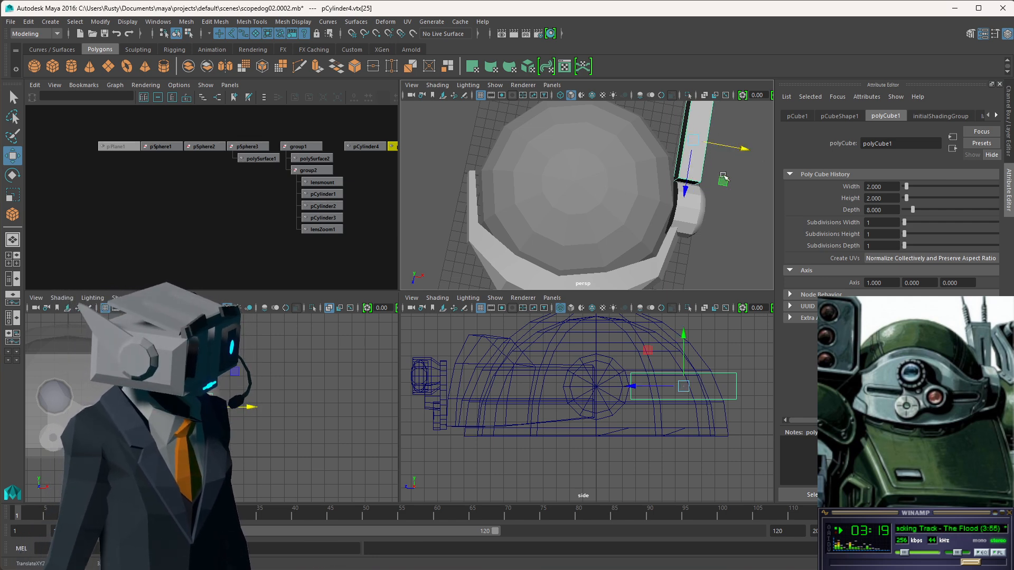
Move the cube rearward along the Z axis, leaving a small gap behind the side cylinder
left_click_drag(685, 187, 681, 164)
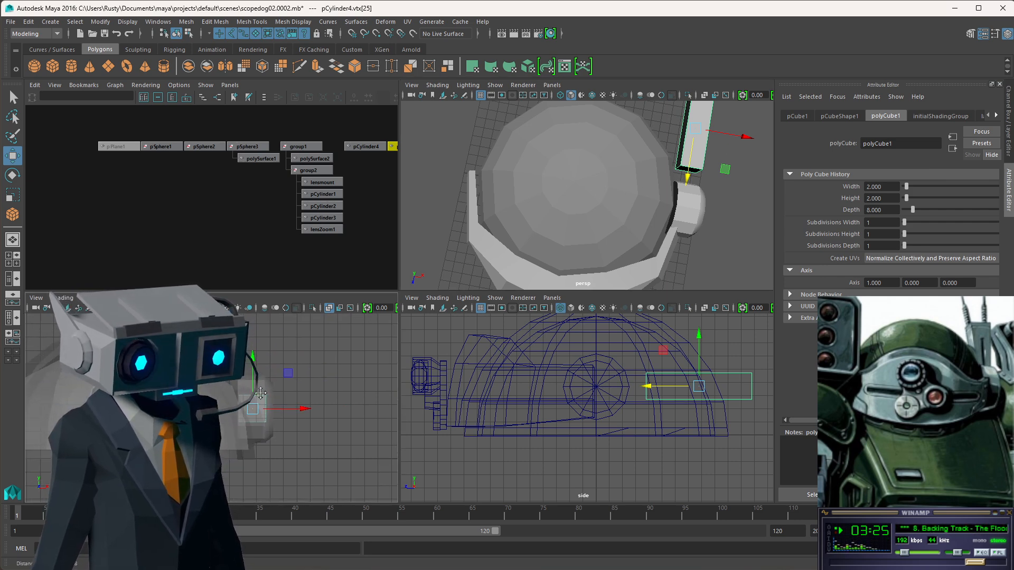
left_click_drag(681, 166, 621, 146, "alt")
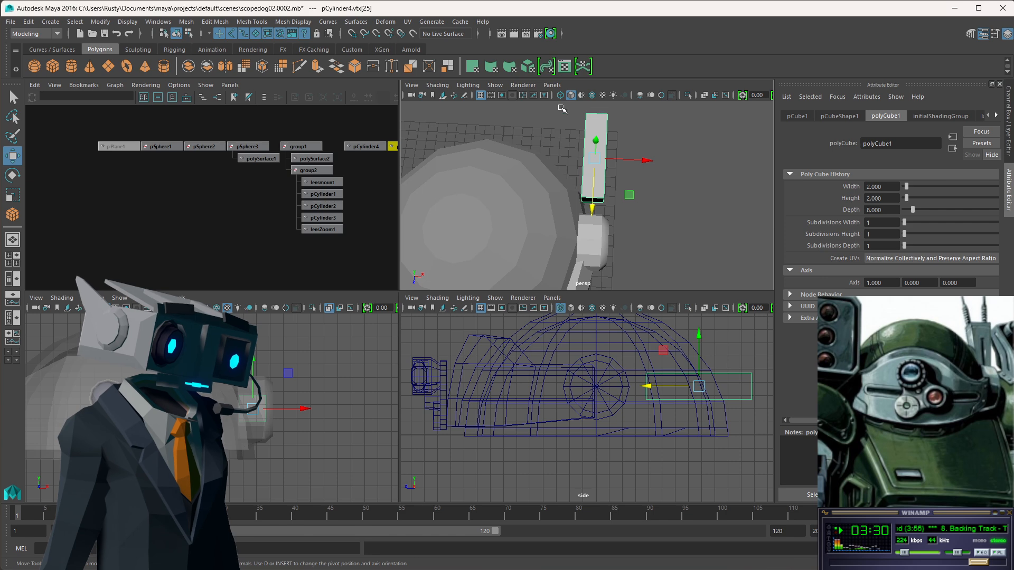
left_click_drag(626, 185, 629, 195, "alt")
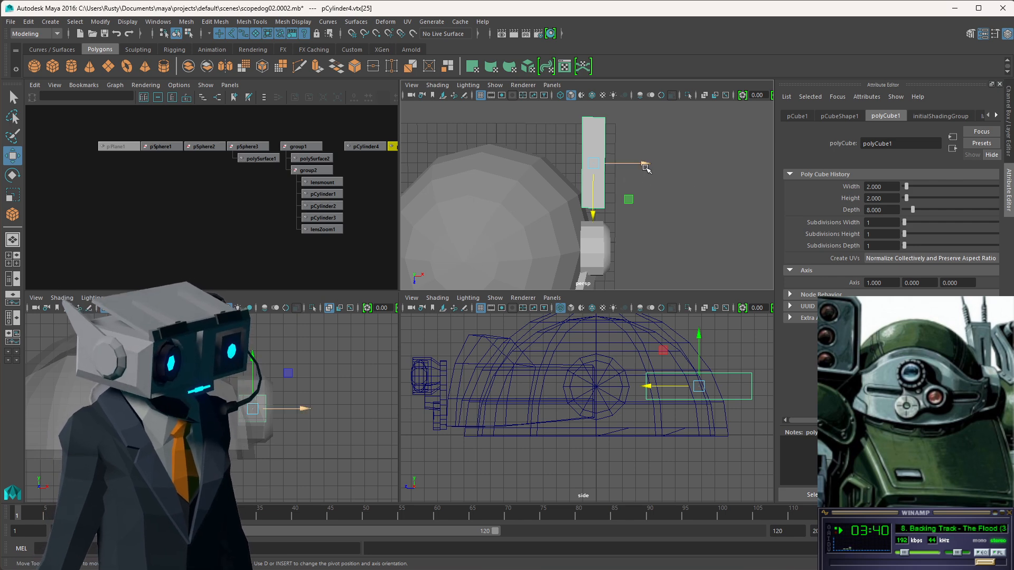
Scale the cube wider along the X axis so the mount block is broader behind the side cylinder
key("r")
mouse_move(641, 165)
left_mouse_down()
mouse_move(667, 166)
mouse_move(656, 163)
left_mouse_up()
key("w")
left_click_drag(624, 228, 692, 172, "alt")
left_click_drag(620, 205, 625, 184, "alt")
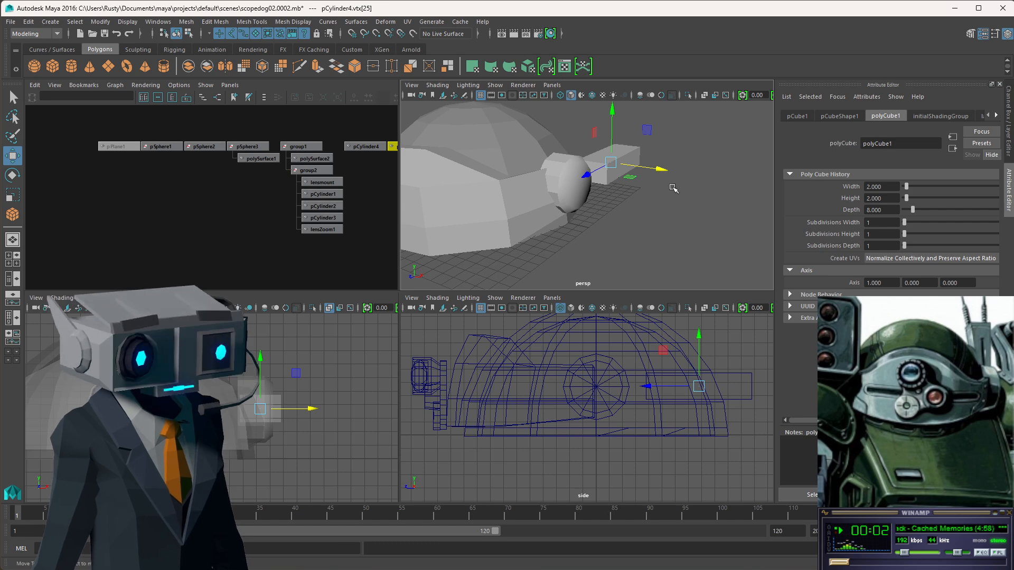
Extrude the cube's end face nearest the side cylinder about 2.24 units forward into the cylinder
key("v")
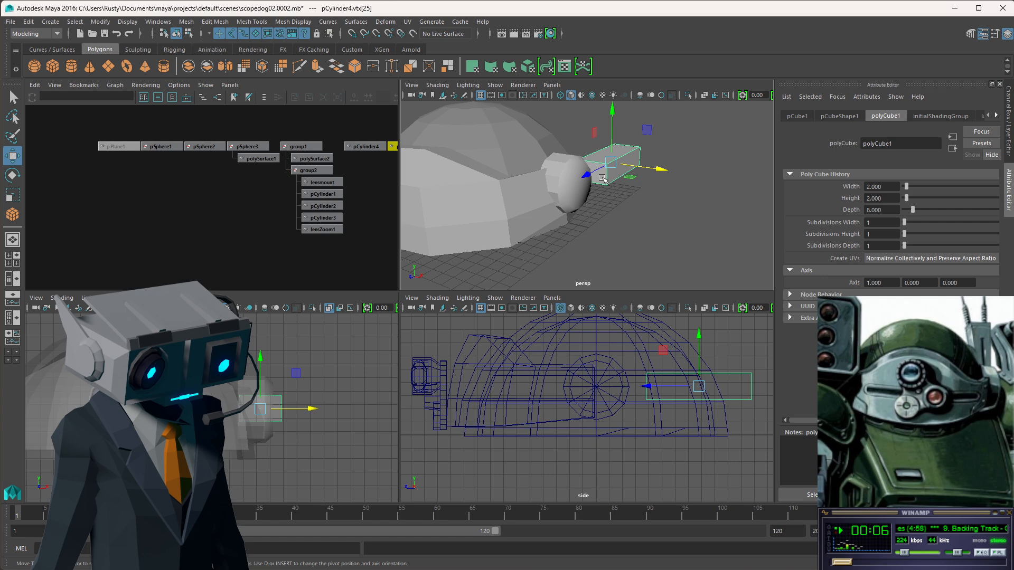
key("F8")
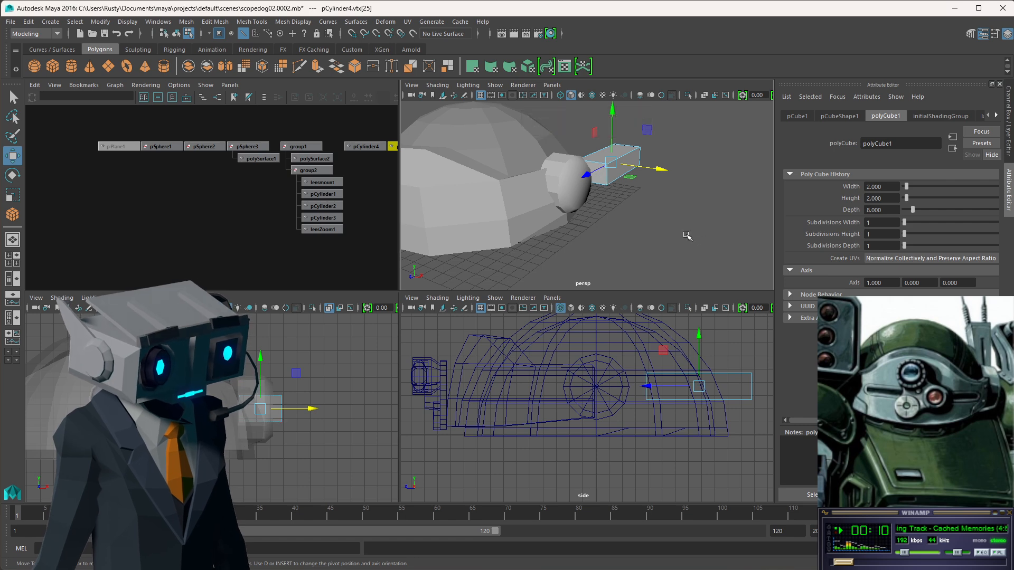
left_click(255, 34)
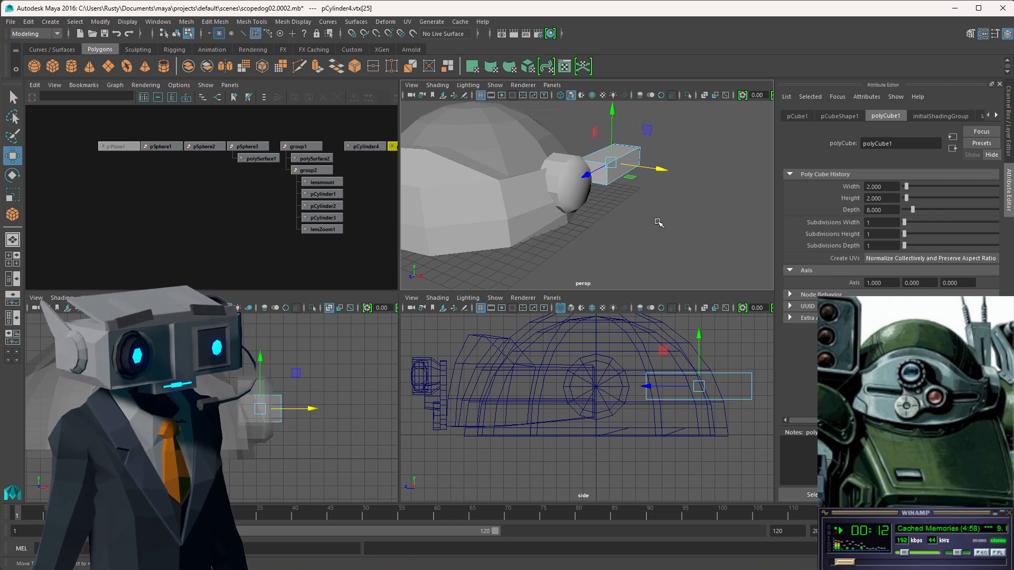
key("q")
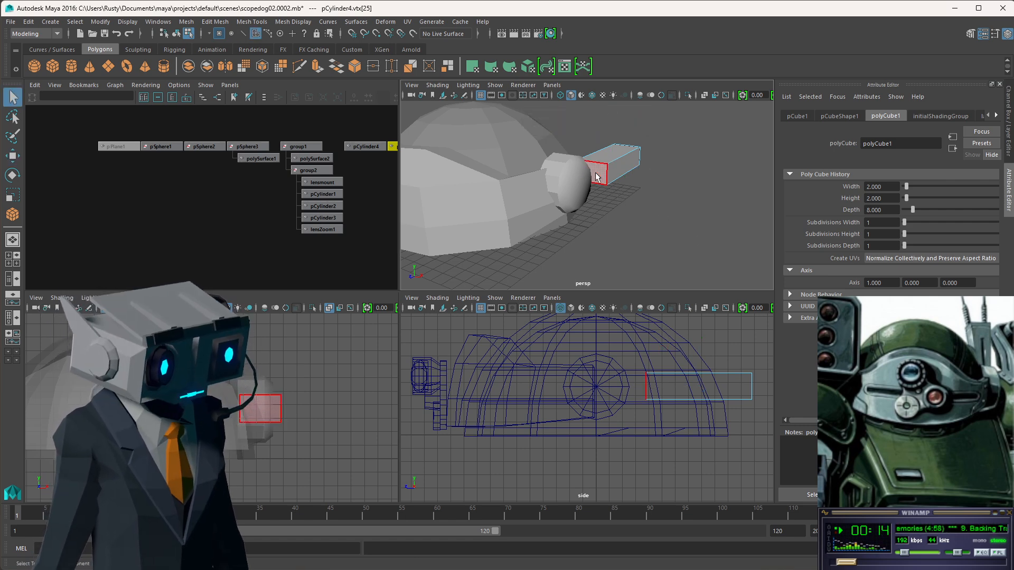
left_click(597, 177)
left_click_drag(632, 191, 665, 226, "alt")
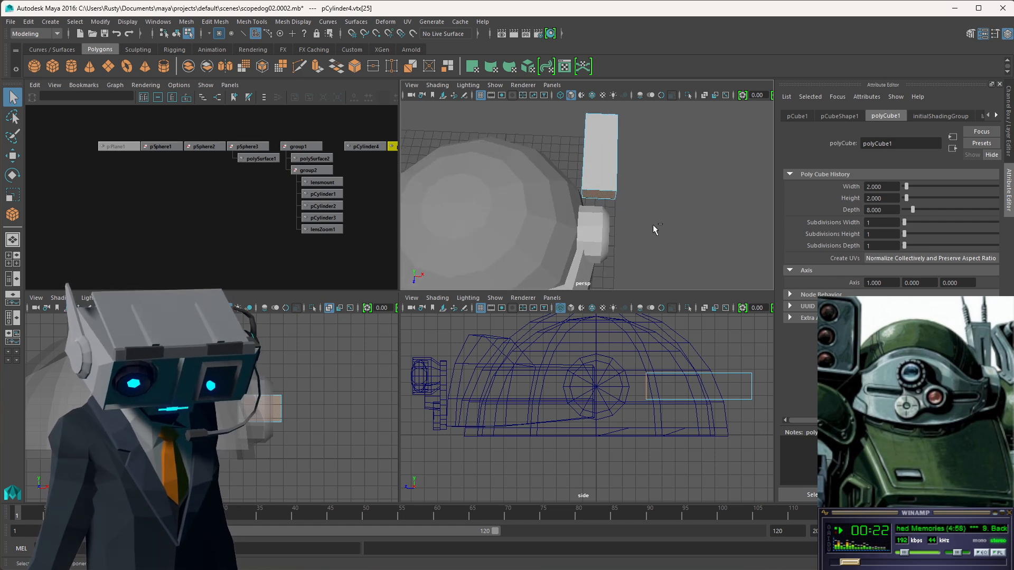
key("ctrl+e")
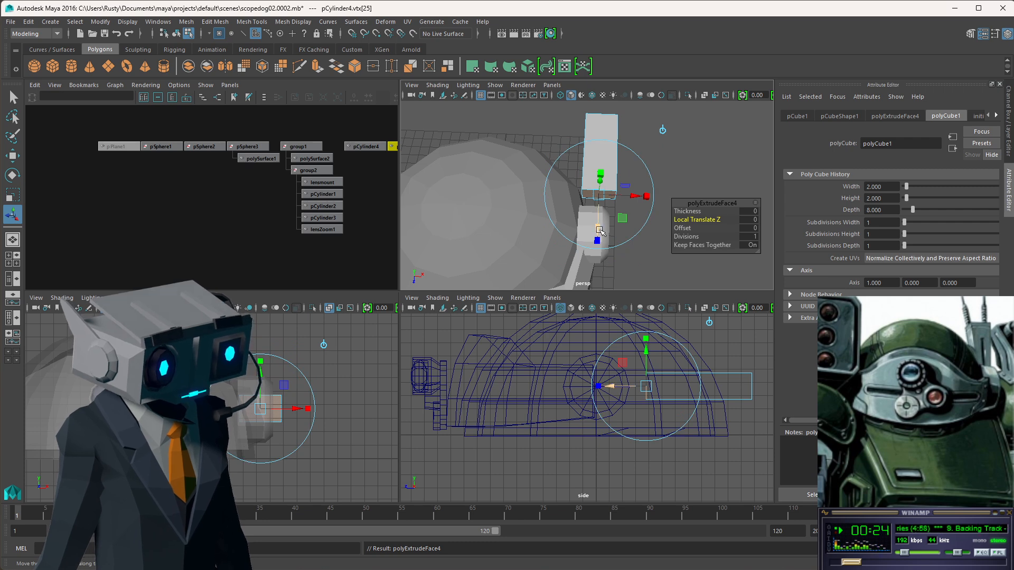
left_click_drag(601, 232, 604, 255)
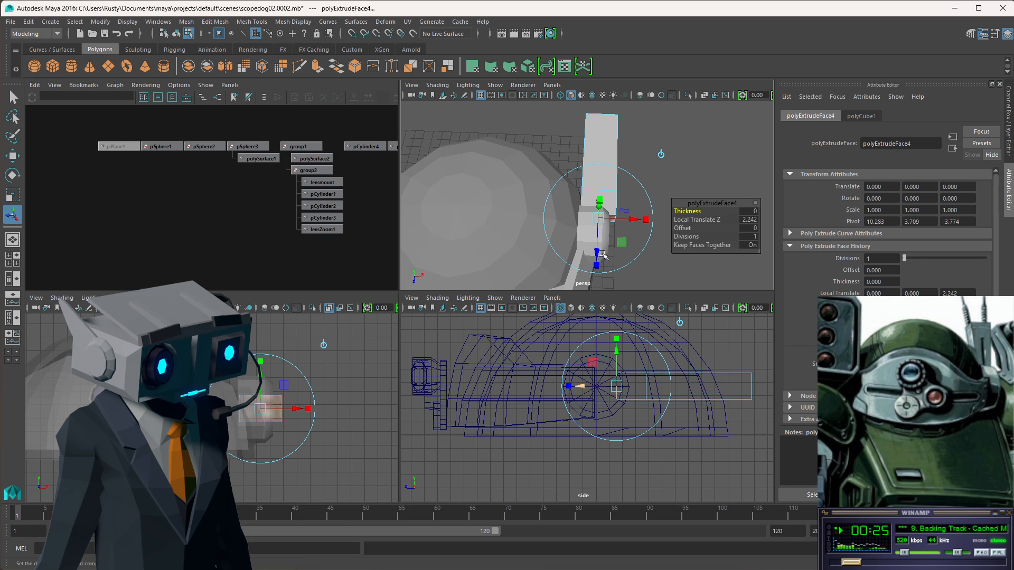
Scale the extruded end face narrower along its sideways axis to taper the block into the side cylinder
mouse_move(670, 174)
left_mouse_down("alt")
mouse_move(621, 105)
mouse_move(649, 166)
mouse_move(642, 151)
mouse_move(681, 170)
left_mouse_up("alt")
left_click_drag(649, 214, 638, 215)
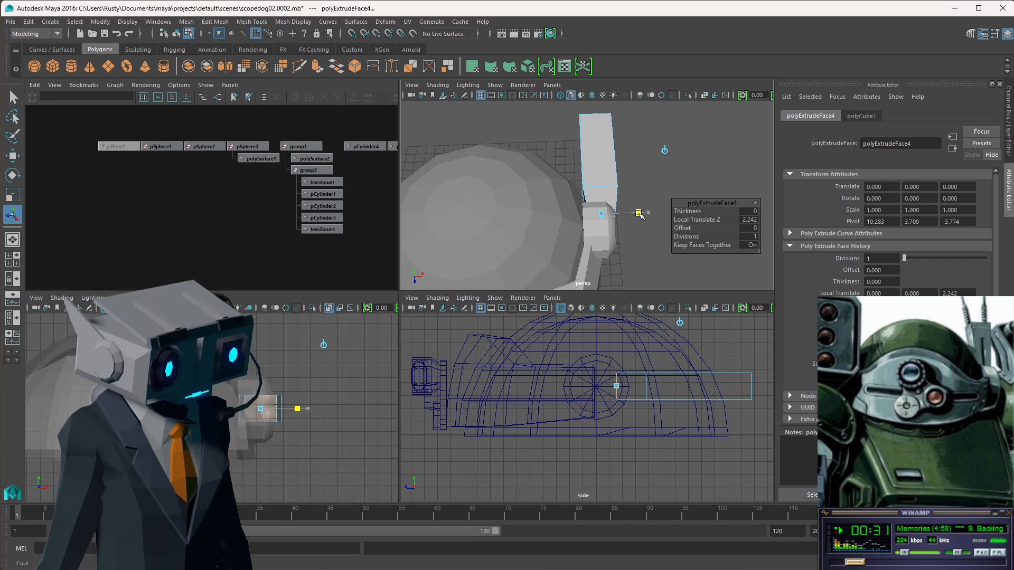
Switch the extruded box beside the dome to vertex editing and clear its selection
key("w")
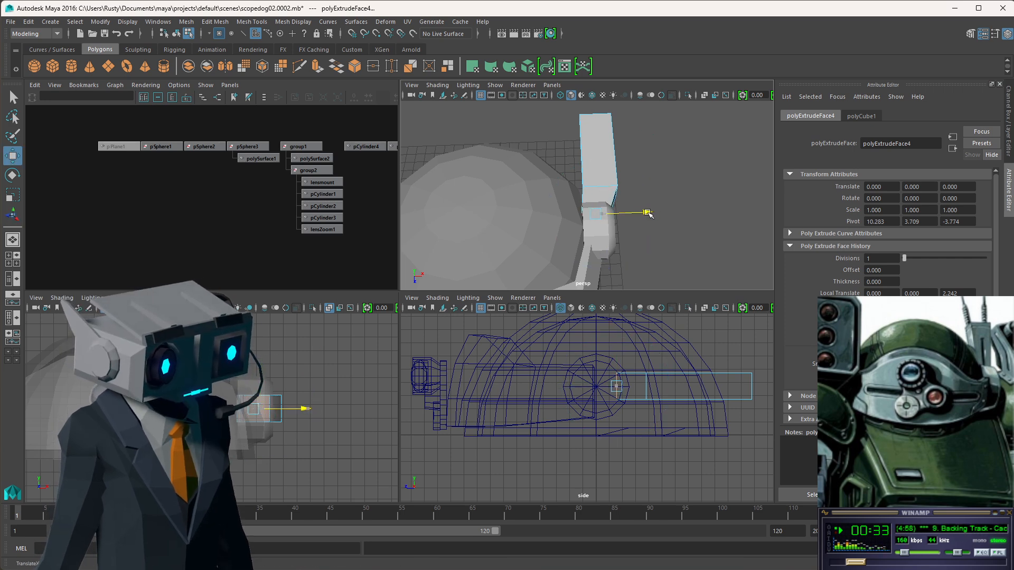
left_click_drag(653, 214, 542, 151, "alt")
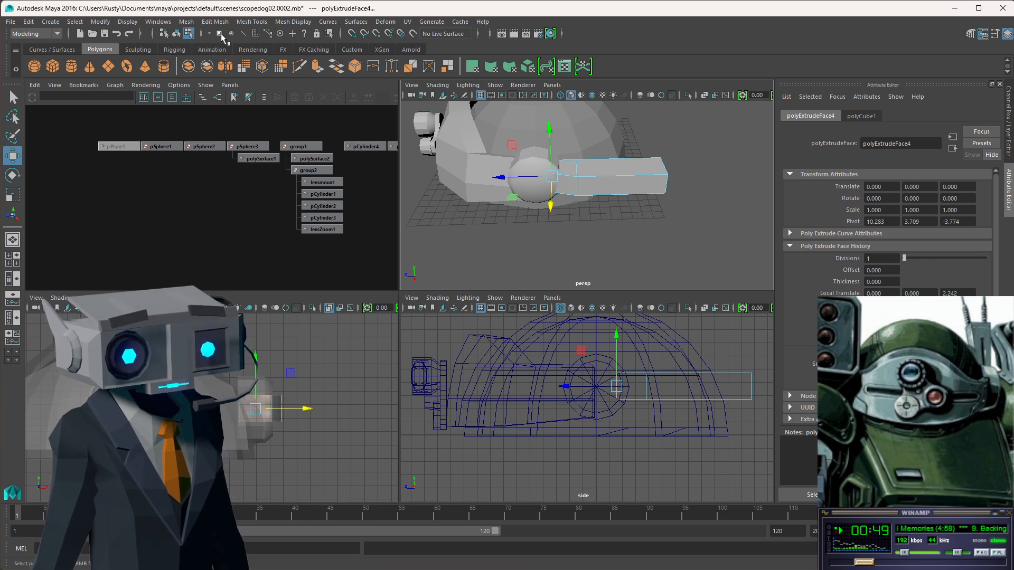
left_click(596, 234)
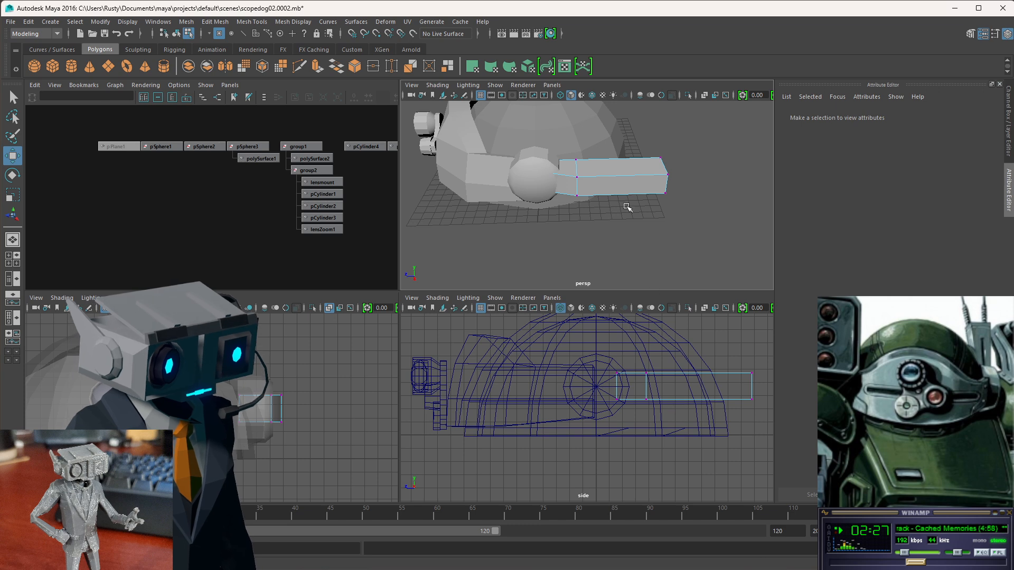
left_click_drag(621, 185, 731, 237, "alt")
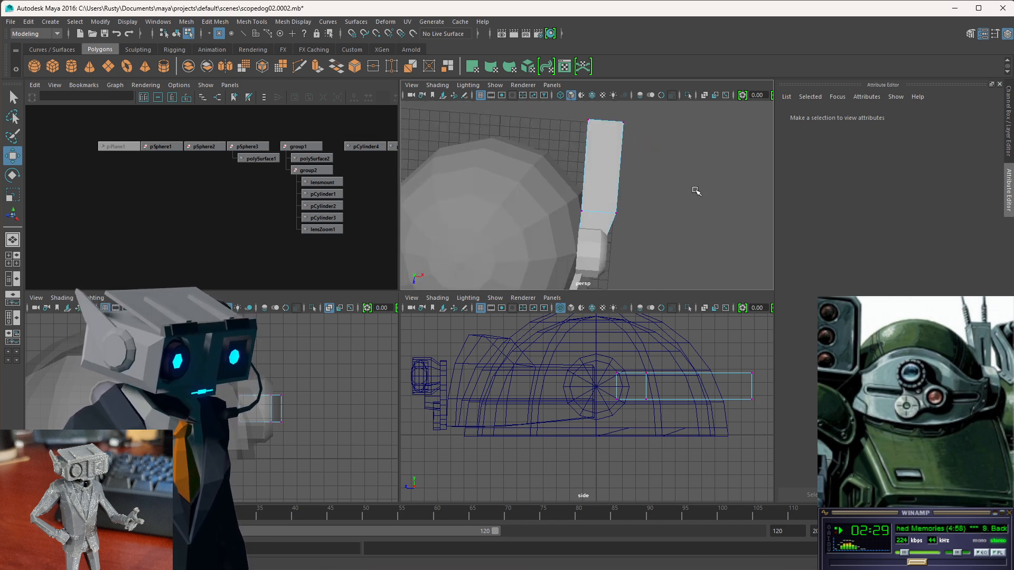
Try widening the box's far end by moving its outer corner vertices outward, checking the VVG-150.jpg reference
left_click_drag(637, 114, 614, 137)
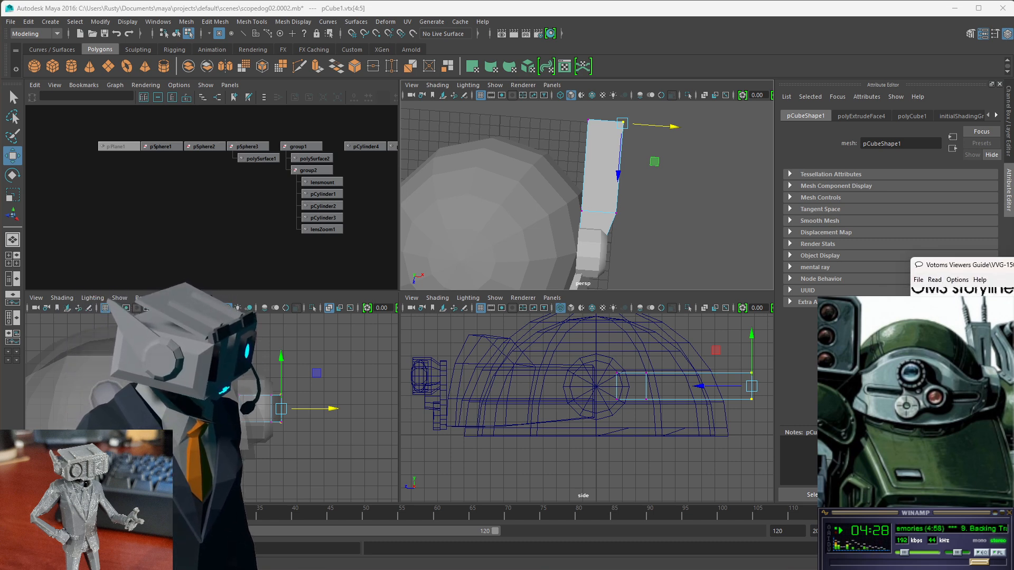
left_click_drag(1013, 311, 968, 238)
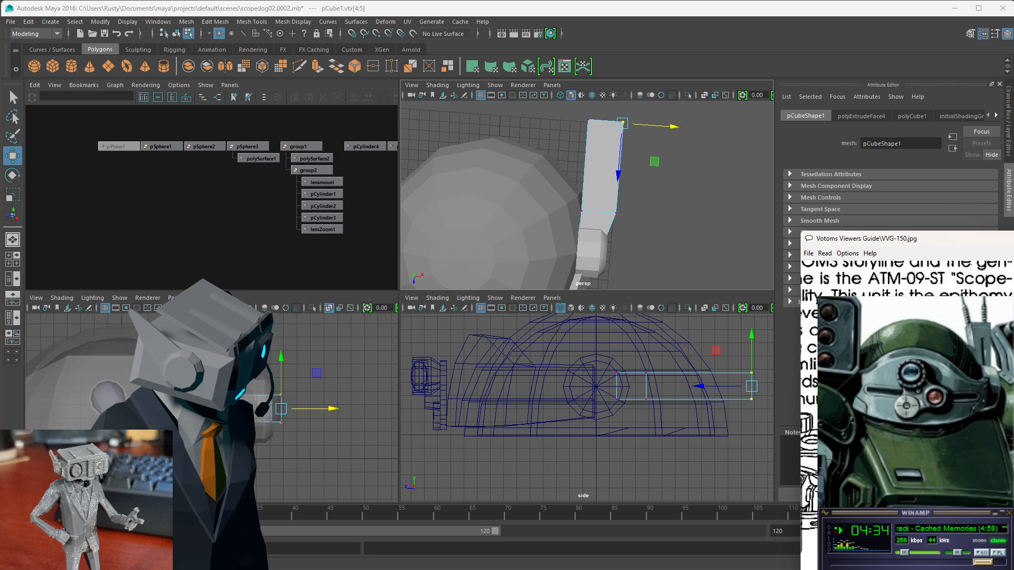
scroll(907, 370, "down", 5)
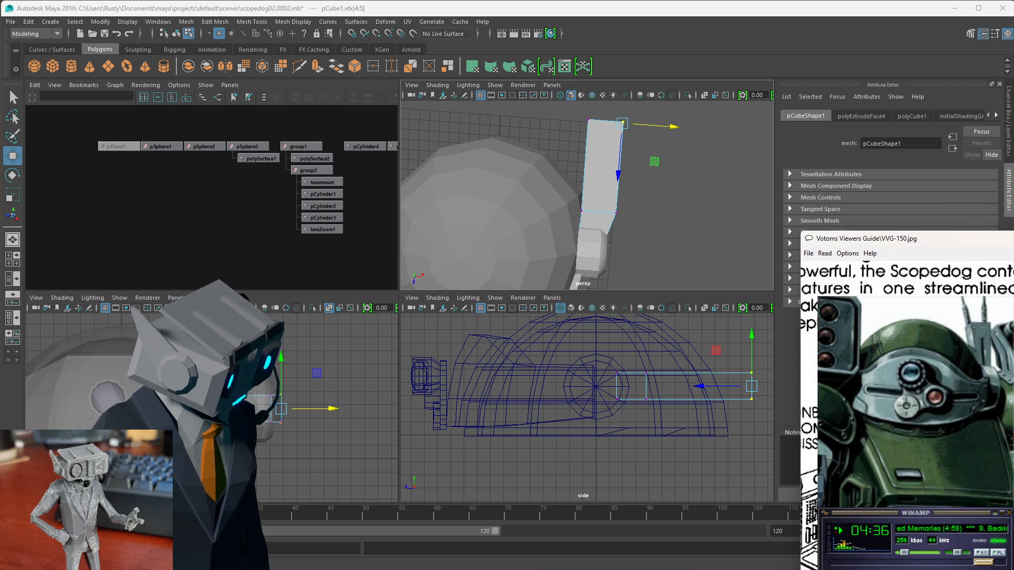
scroll(906, 279, "down", 6)
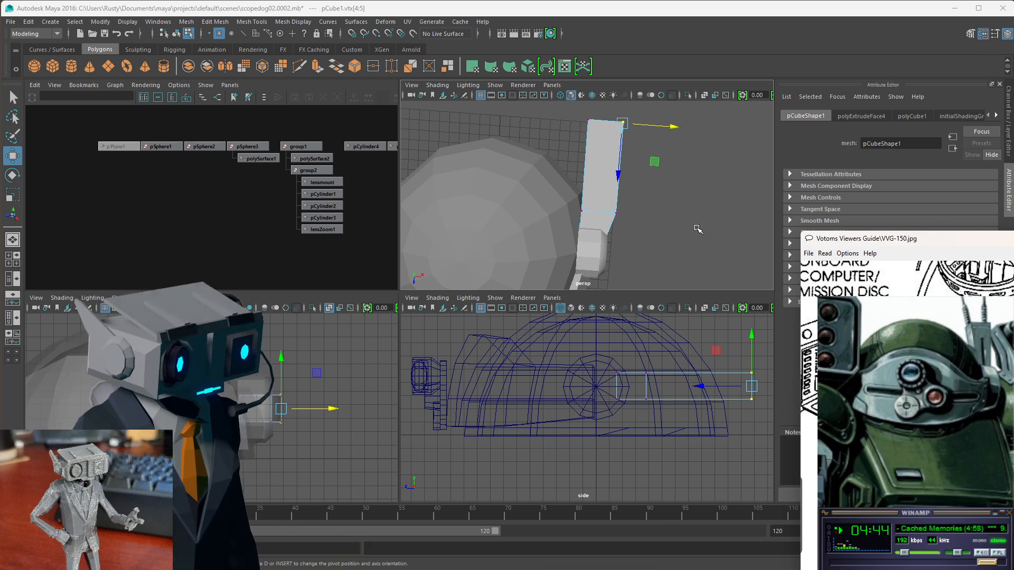
left_click_drag(675, 126, 689, 128)
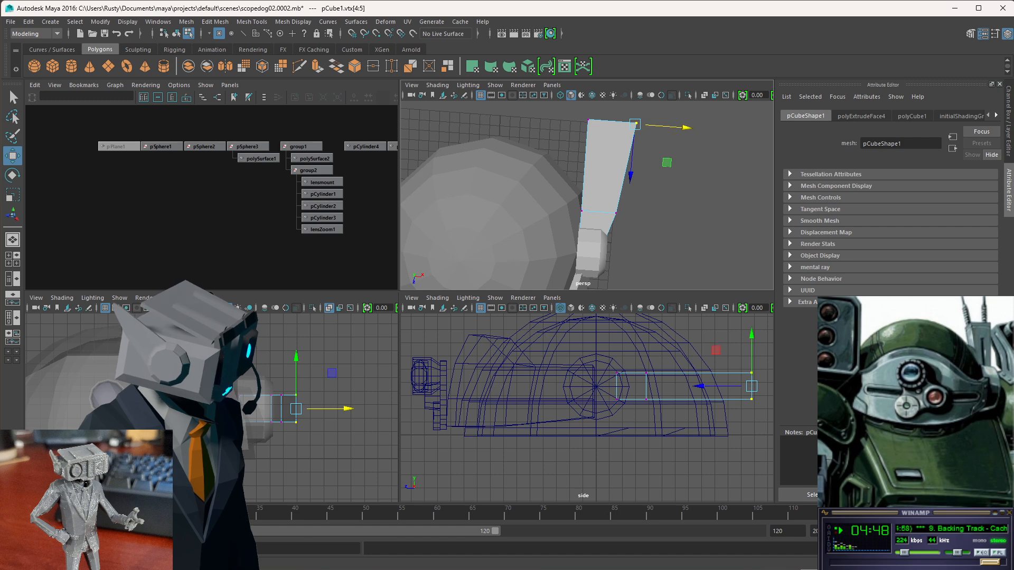
Compare the box with the VVG-150.jpg reference and undo the outward move of its outer end vertices
key("alt+Tab")
scroll(908, 401, "down", 5)
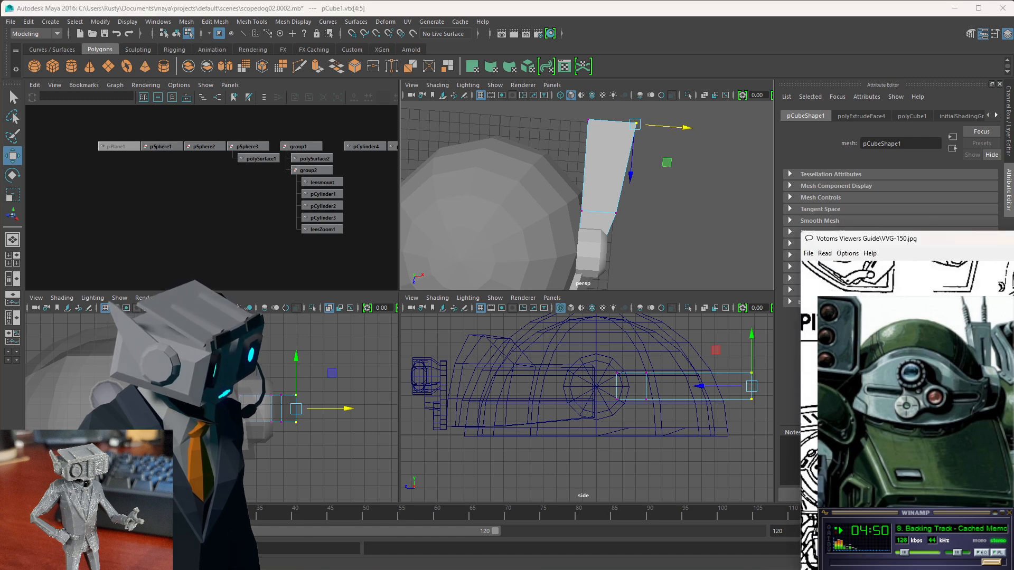
mouse_move(916, 402)
left_mouse_down()
mouse_move(904, 332)
mouse_move(970, 348)
left_mouse_up()
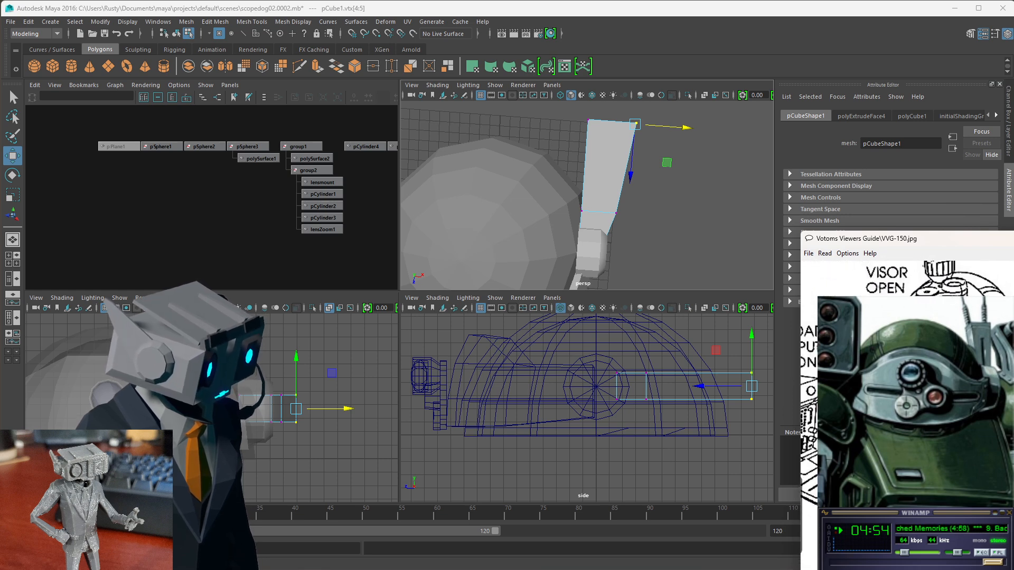
left_click_drag(569, 113, 598, 131)
key("ctrl+z")
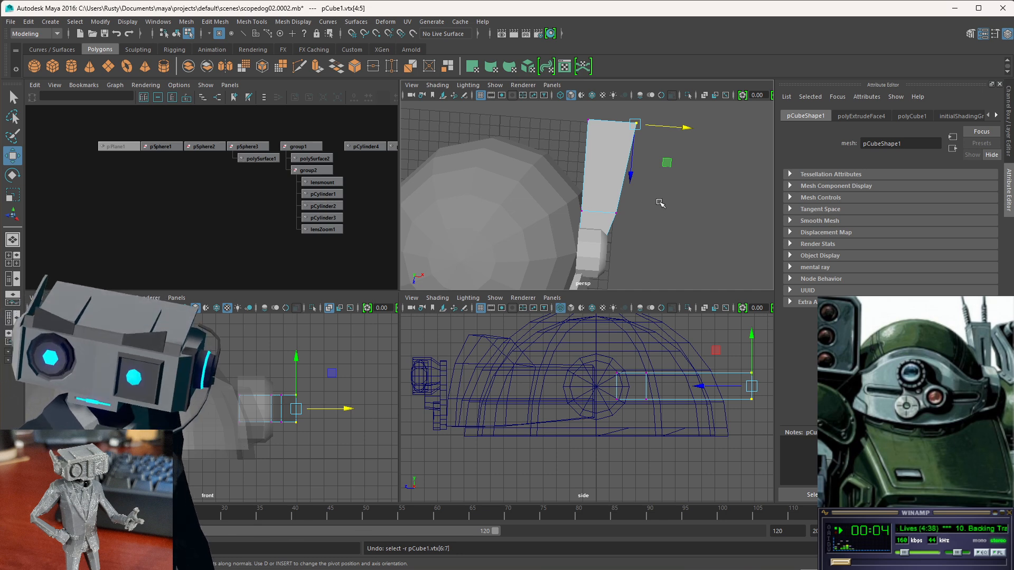
key("ctrl+z")
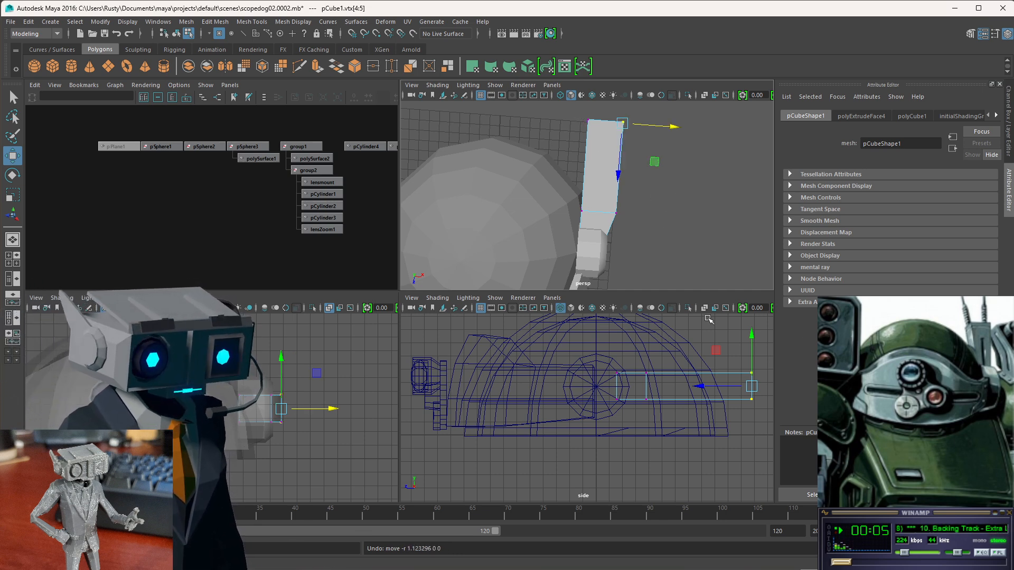
Select all four vertices at the box's far end, scale them wider along X, and clear the selection
left_click_drag(740, 354, 763, 425)
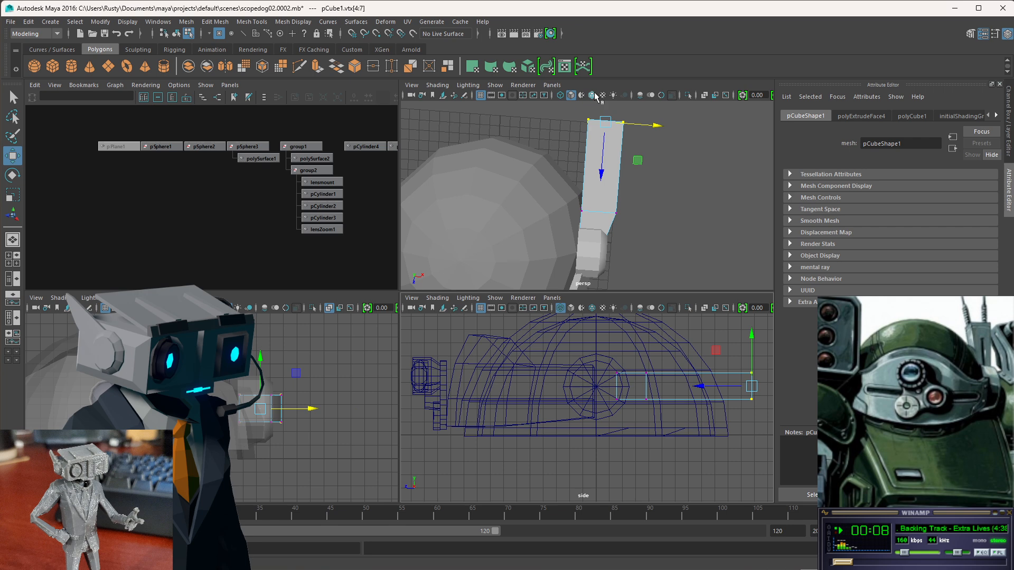
key("r")
left_click_drag(653, 125, 674, 128)
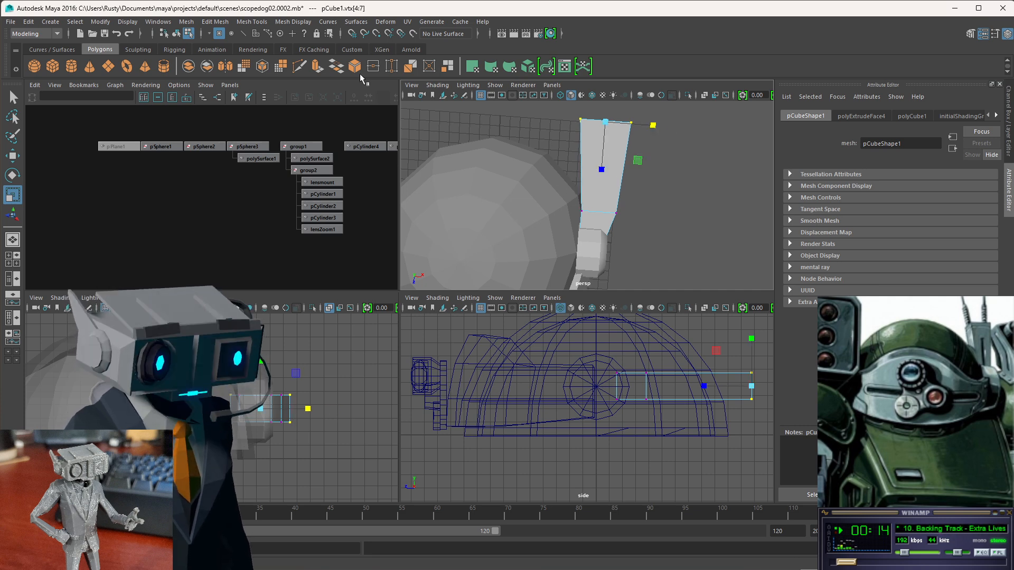
left_click(14, 97)
left_click(708, 161)
Check the VVG-150.jpg reference drawing and return the box to object mode
key("alt+Tab")
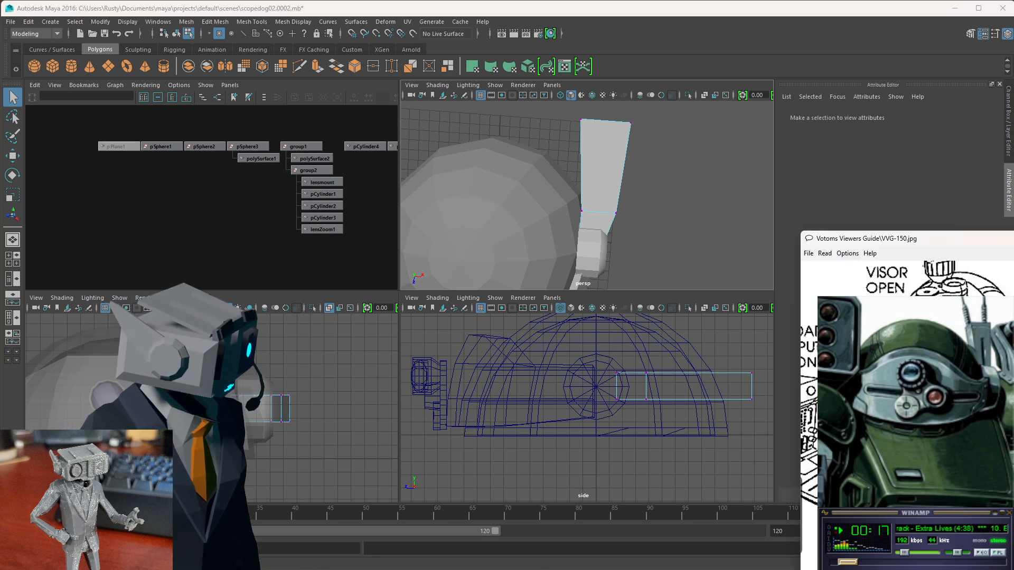
left_click_drag(950, 343, 871, 468)
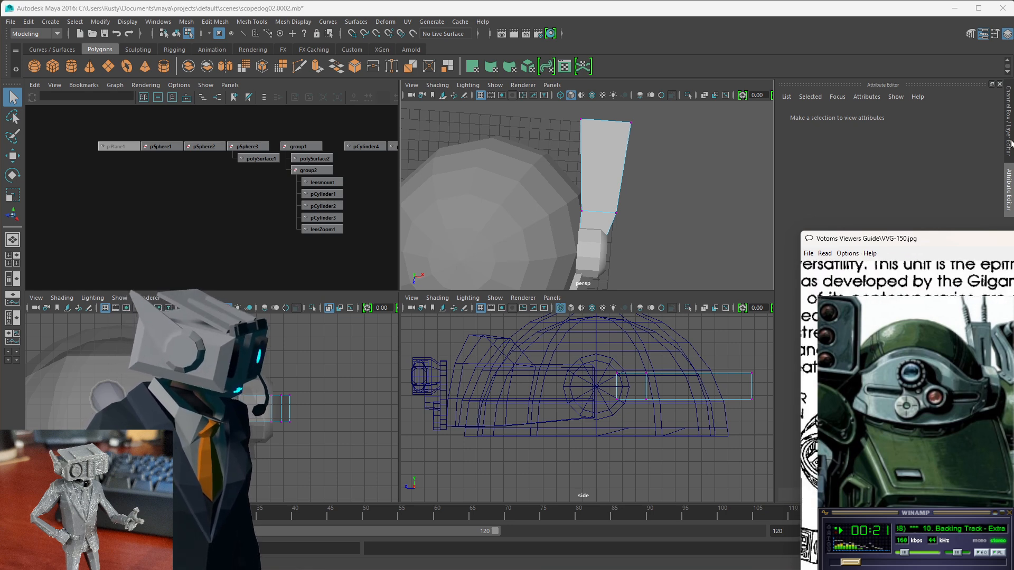
left_click(844, 175)
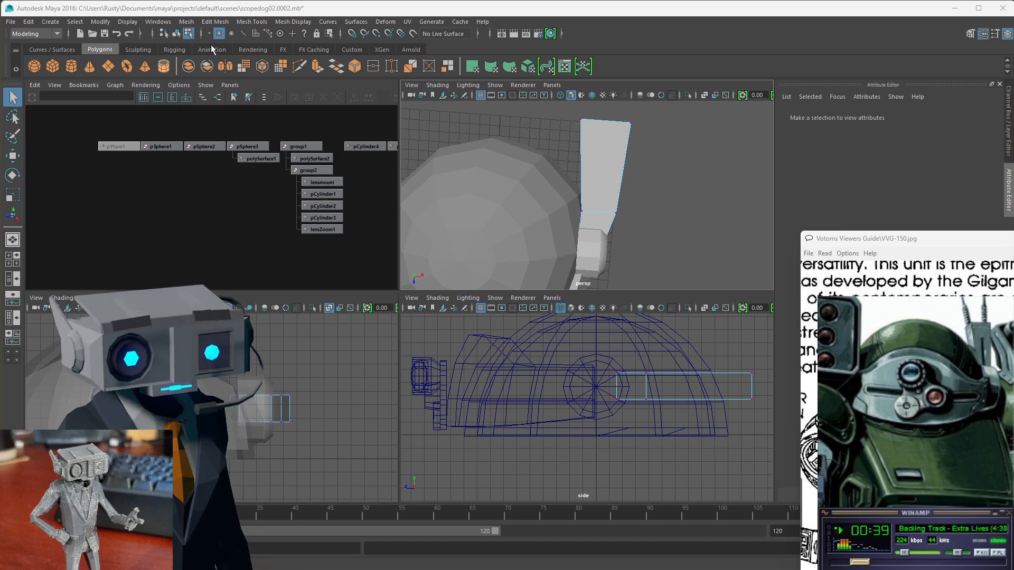
left_click(660, 178)
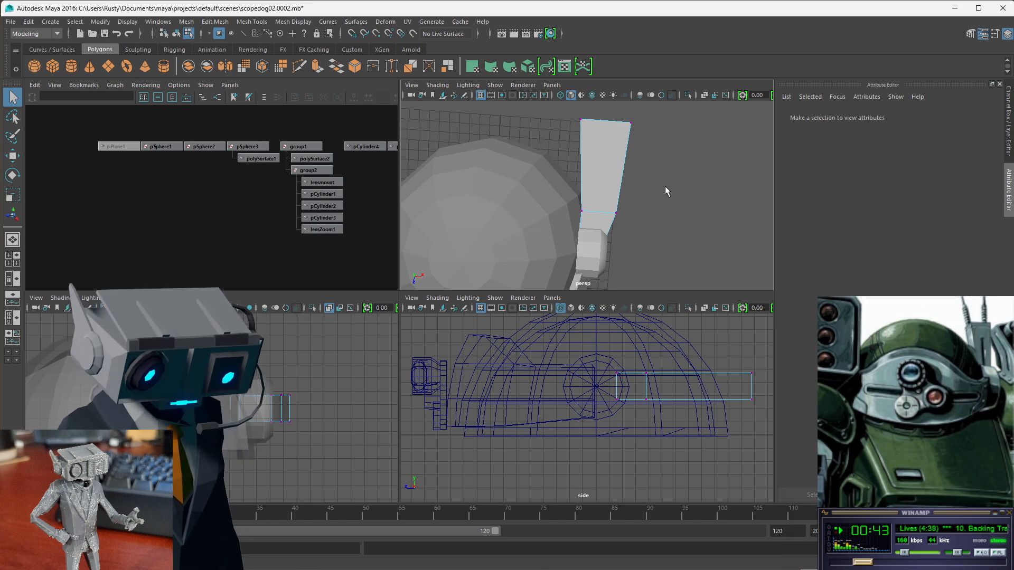
key("F8")
left_click_drag(676, 170, 471, 234, "alt")
left_click_drag(663, 195, 674, 226, "alt")
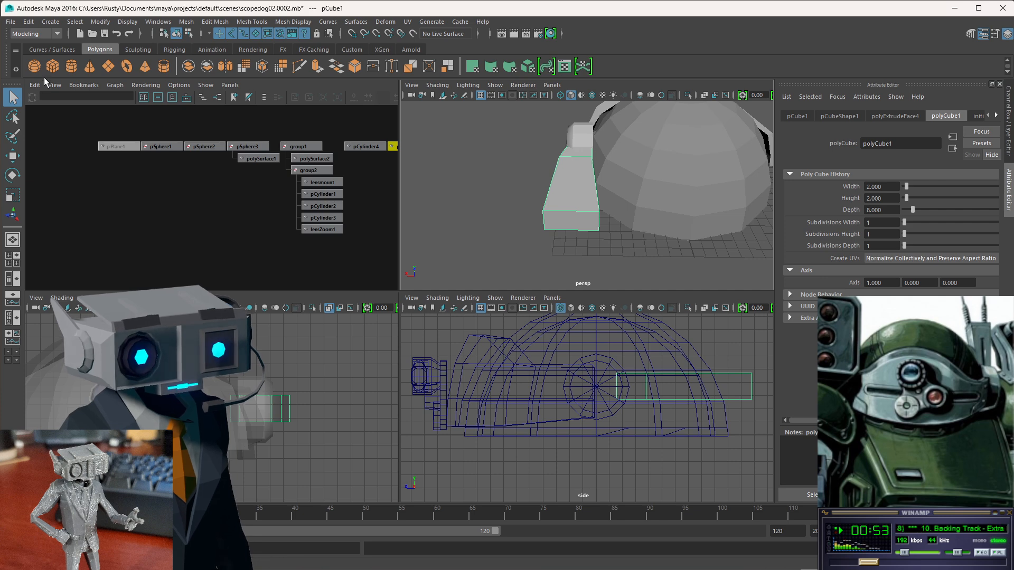
left_click_drag(627, 257, 623, 237, "alt")
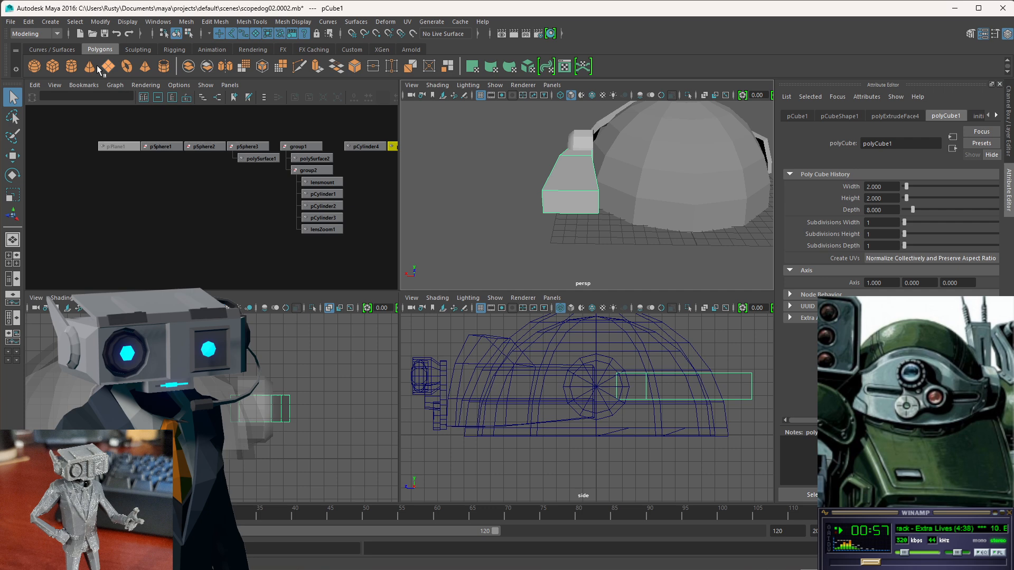
Draw a polygon cylinder along Z just outside the box, about 0.6 in radius and 3.9 in height
left_click(71, 66)
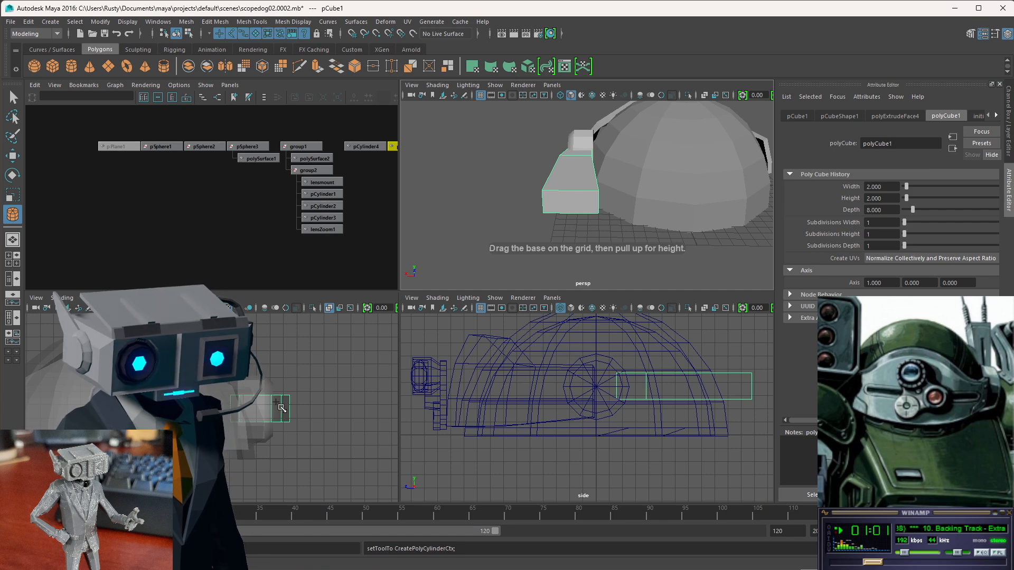
left_click(306, 409)
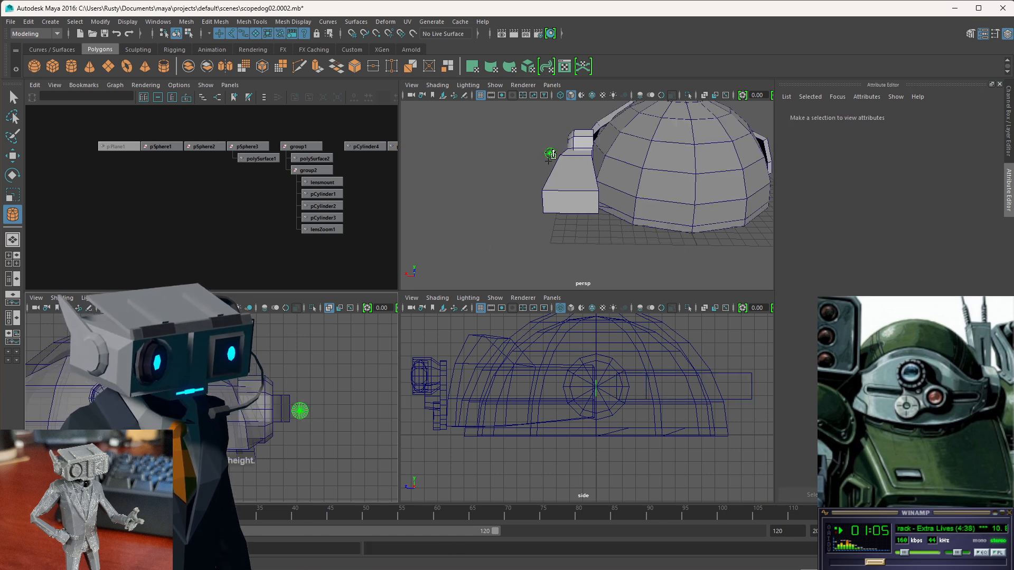
left_click_drag(549, 156, 553, 162)
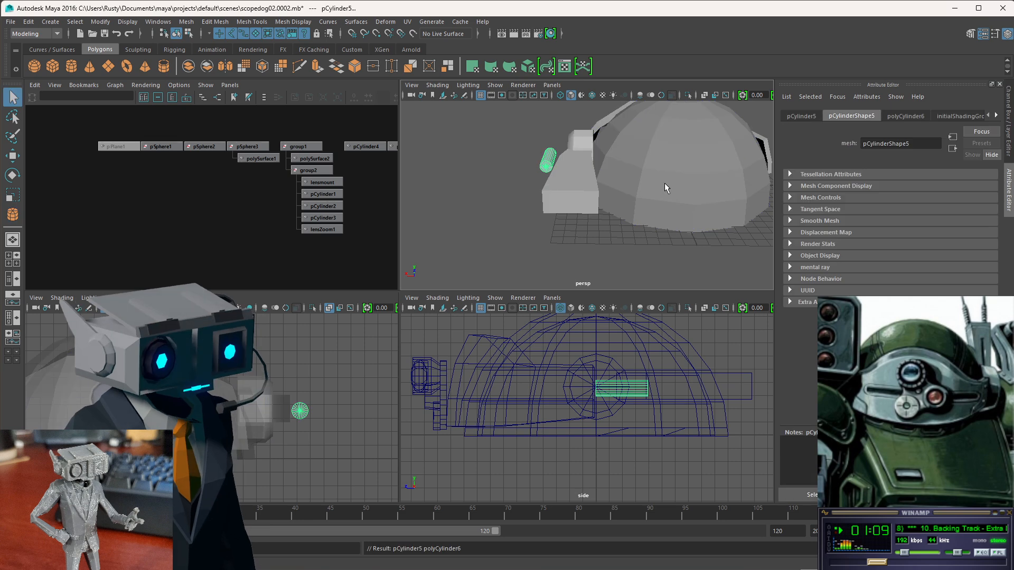
Set the new cylinder's Subdivisions Axis to 8 and Subdivisions Caps to 0
left_click(885, 117)
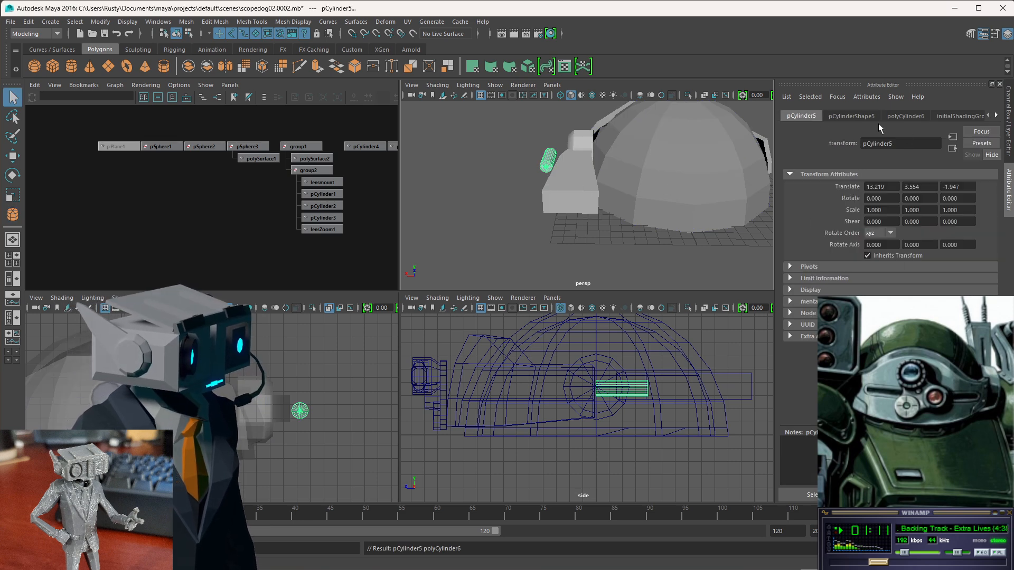
left_click(891, 211)
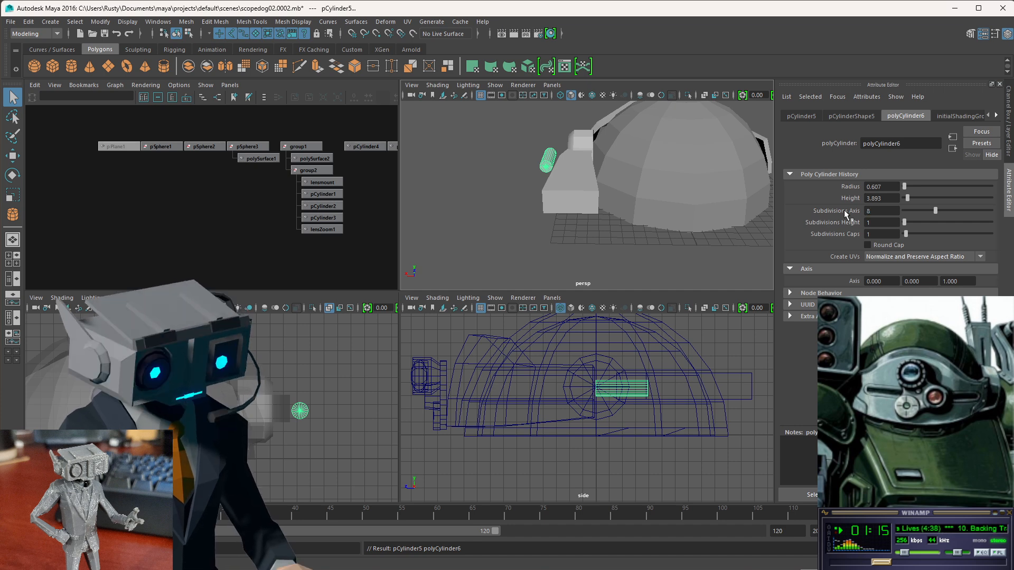
key("Tab")
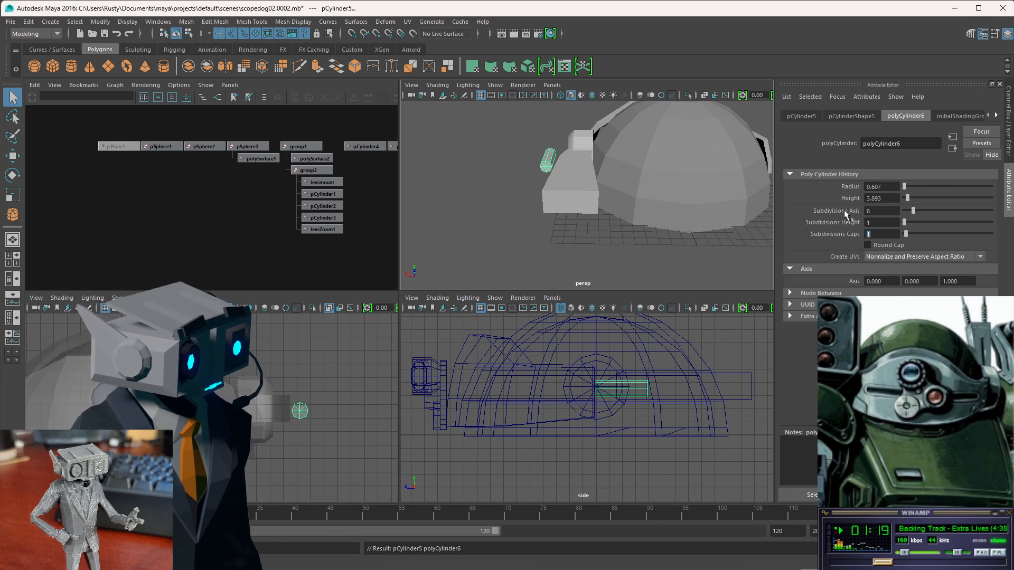
left_click_drag(617, 144, 615, 177, "alt")
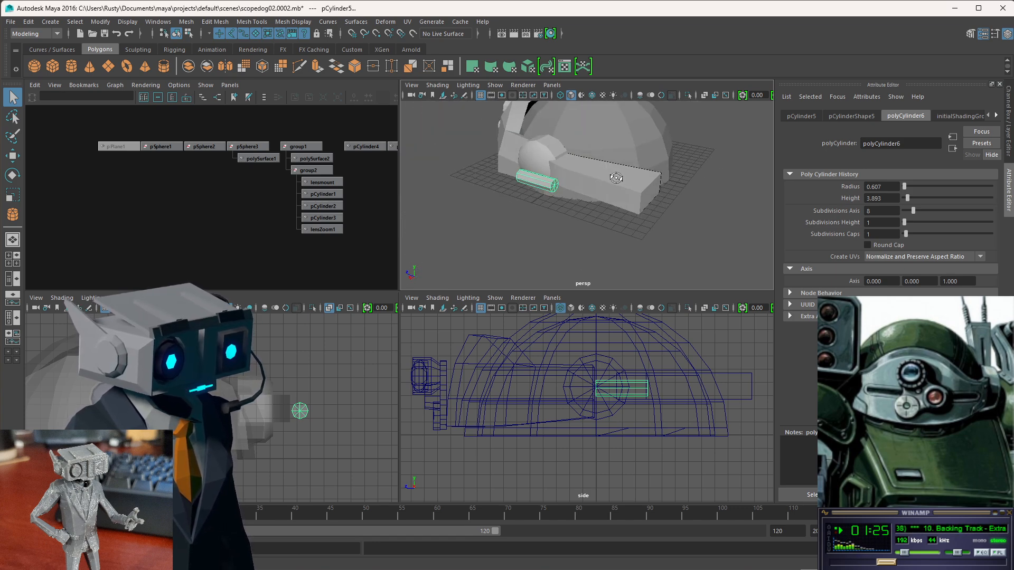
left_click(890, 222)
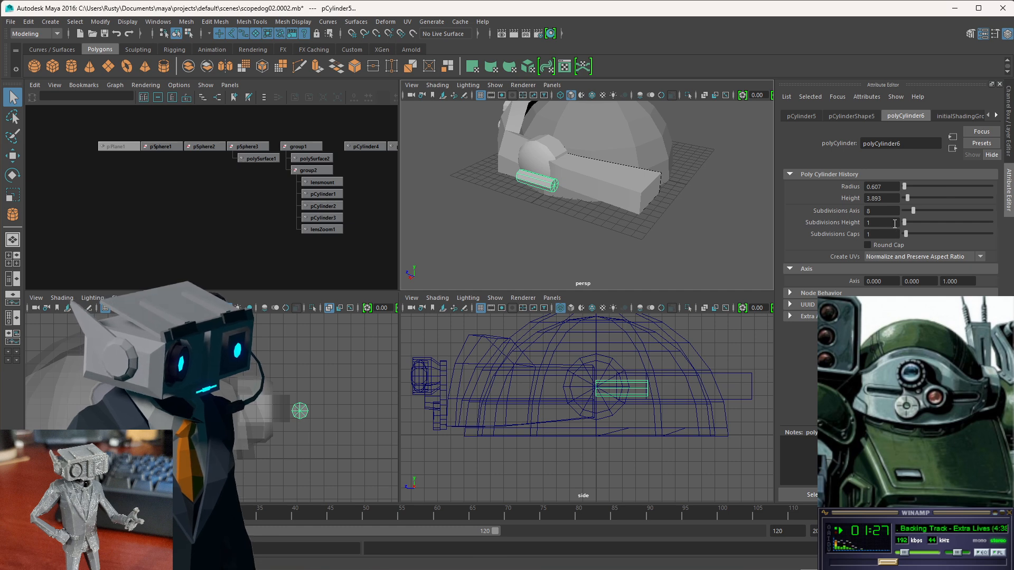
key("Tab")
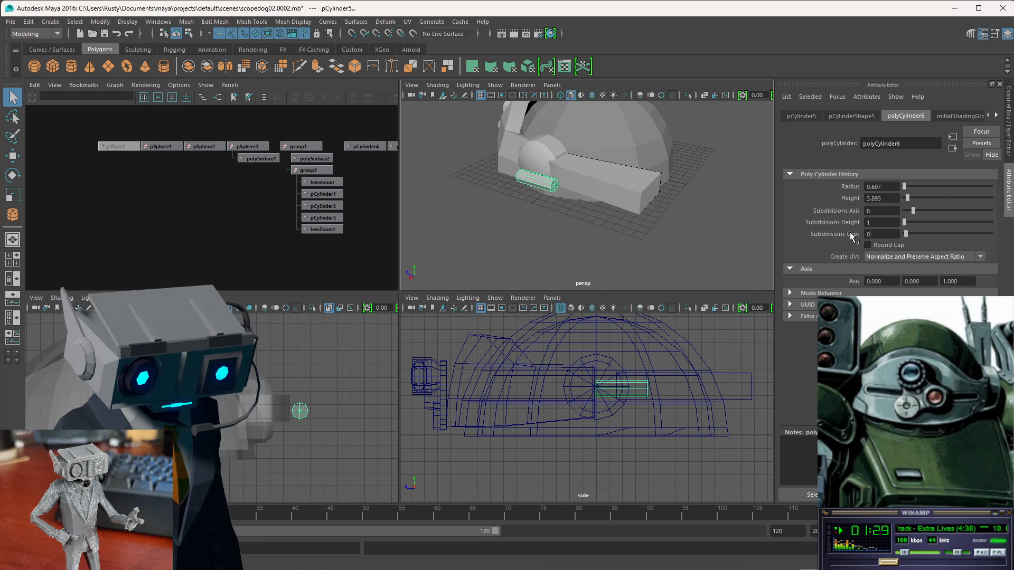
key("Return")
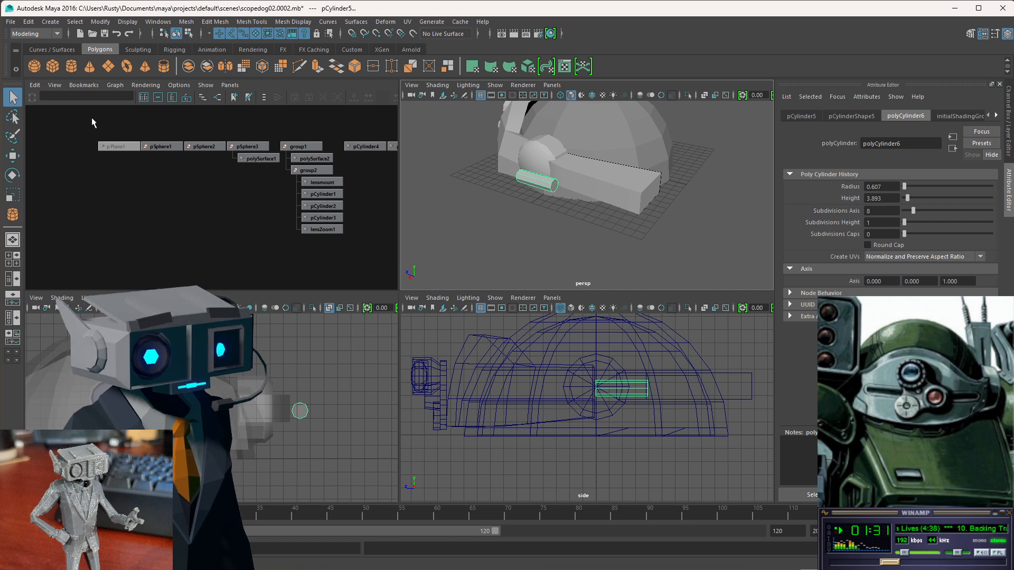
Move the cylinder back along Z past the box's wide end and inward along X behind that end face
left_click(546, 194)
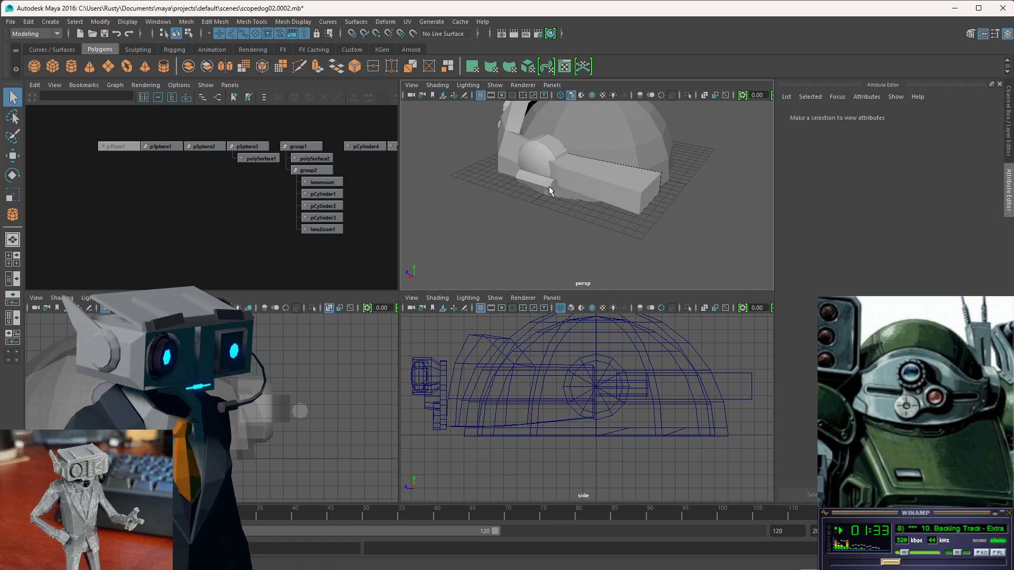
left_click(549, 188)
key("w")
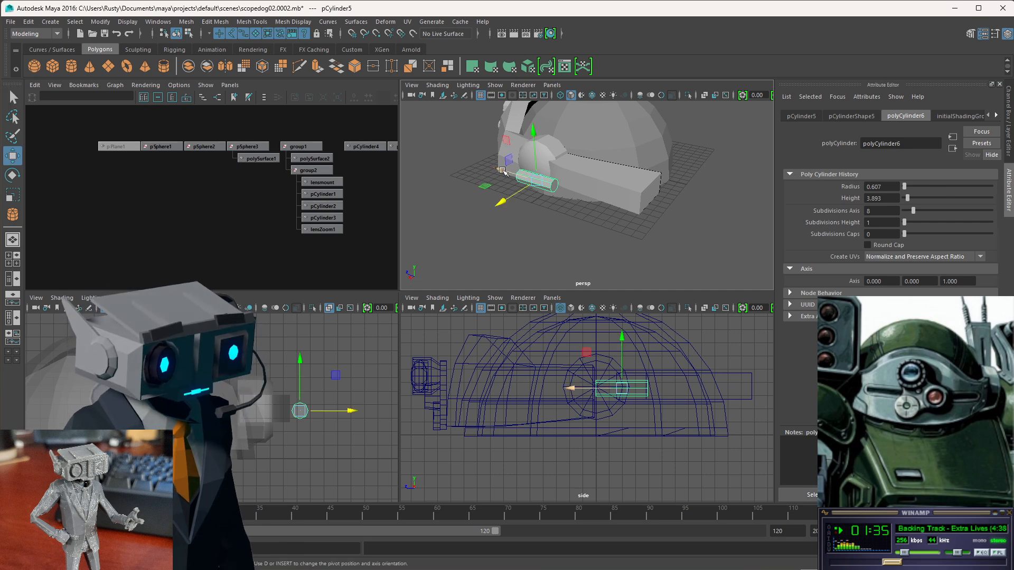
left_click_drag(497, 172, 613, 204)
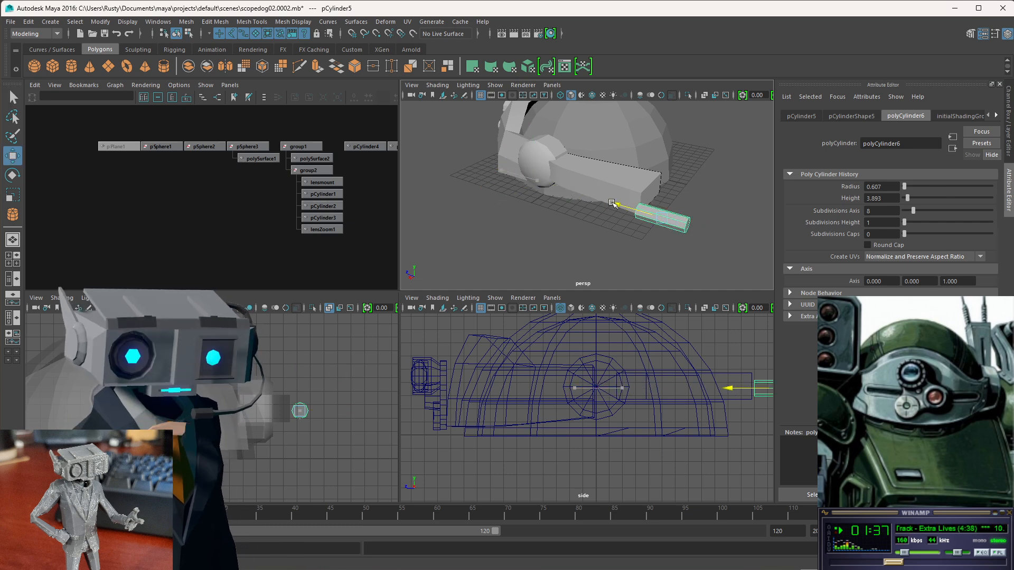
left_click_drag(642, 245, 549, 262)
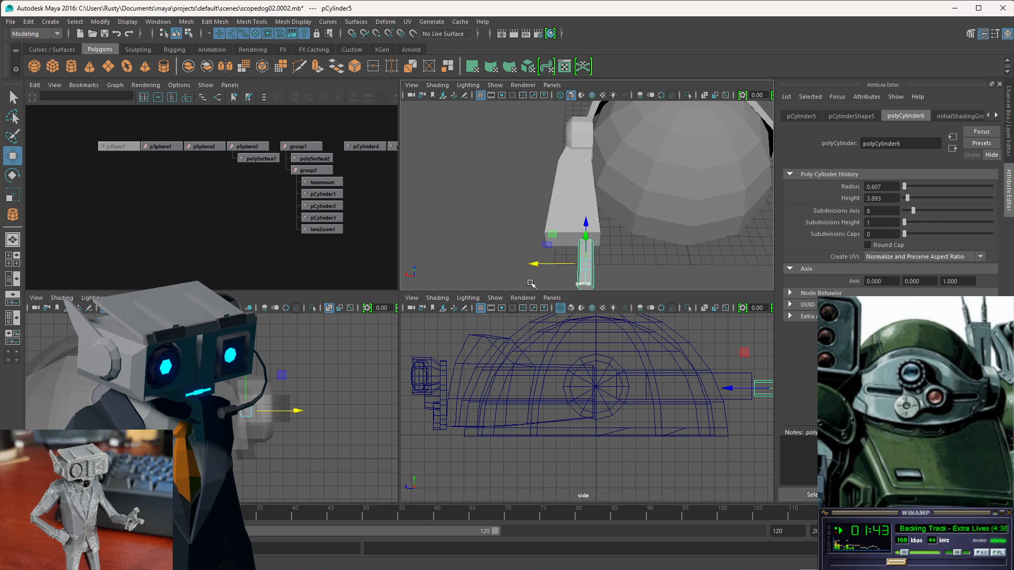
Shift the rear cylinder slightly forward along Z against the box's end face and raise it slightly along Y
left_click(729, 389)
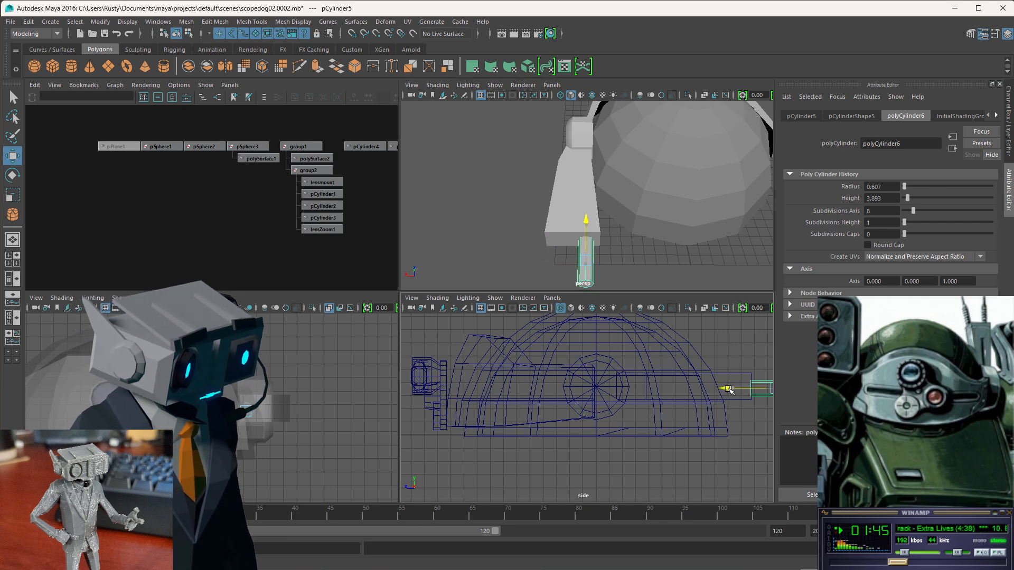
middle_click_drag(776, 399, 653, 370, "alt")
left_click(653, 334)
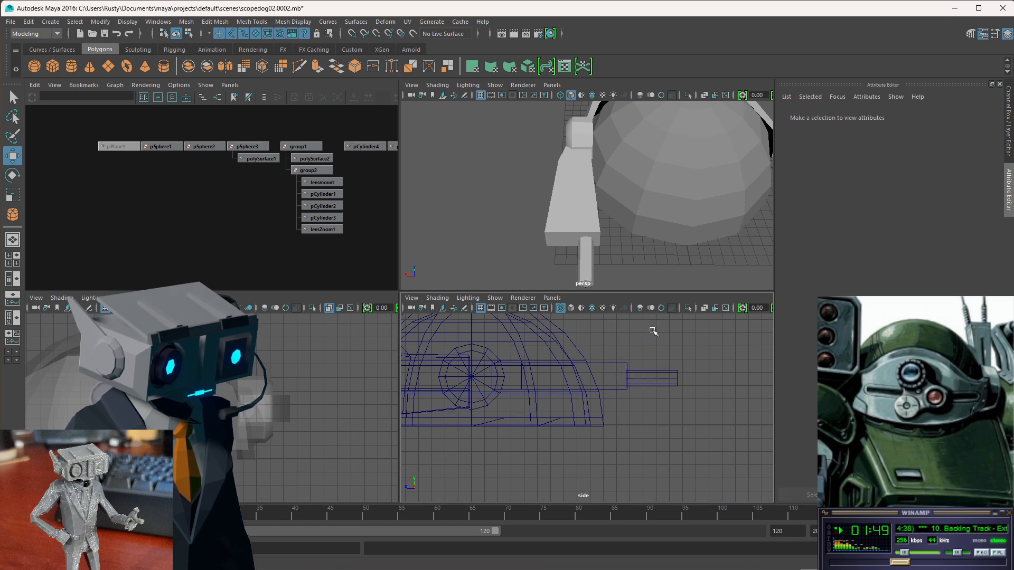
left_click(656, 382)
left_click_drag(656, 330, 658, 328)
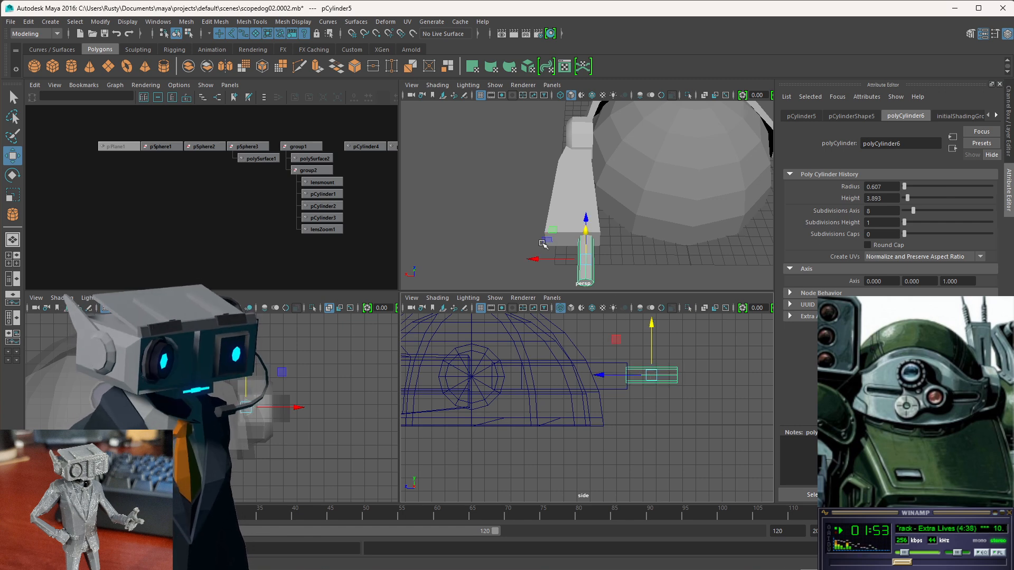
Duplicate the rear cylinder and move the copy outward along X beside the original behind the box's wide end
left_click_drag(549, 245, 518, 236, "alt")
key("ctrl+d")
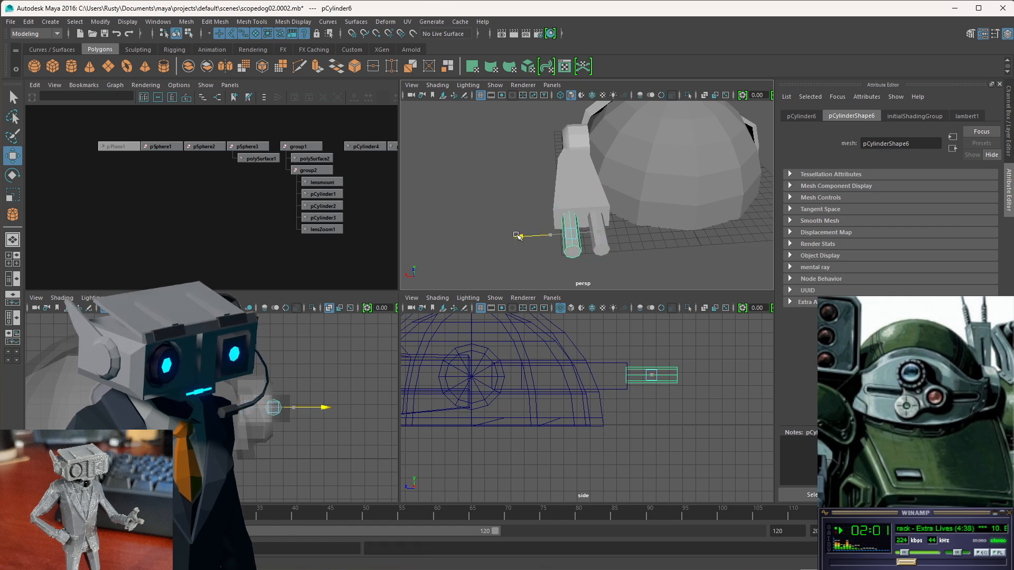
left_click_drag(604, 259, 585, 235, "alt")
left_click(599, 197)
scroll(644, 206, "up", 3)
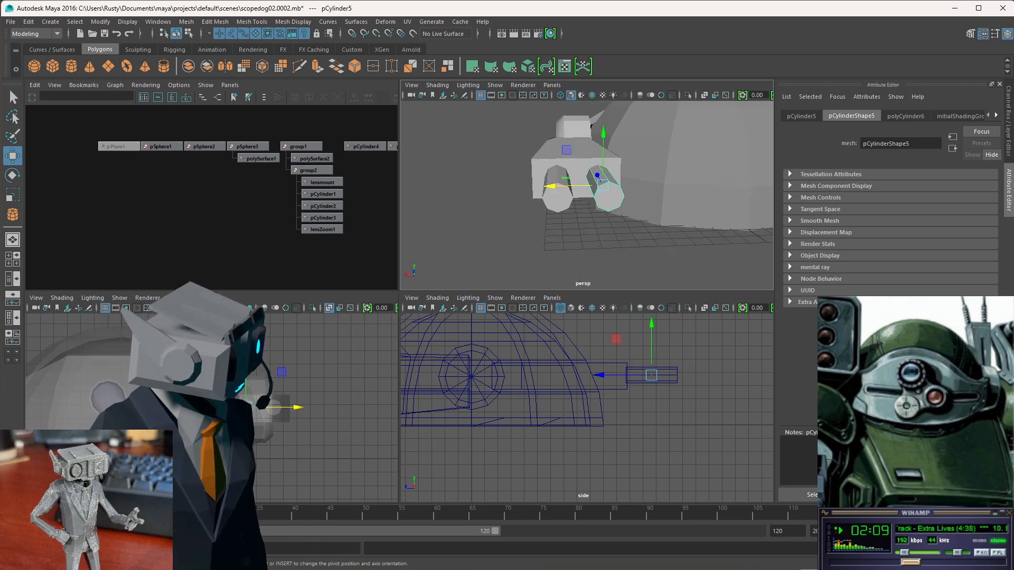
Check the side attachment and antennas in the VVG-150.jpg reference drawing, then return to the model
key("alt+Tab")
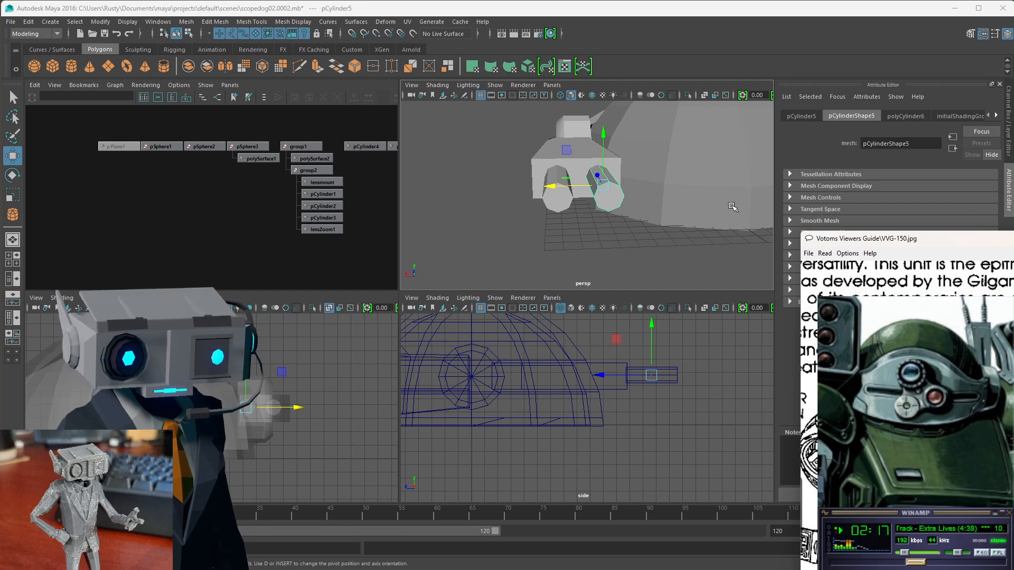
left_click_drag(954, 245, 392, 34)
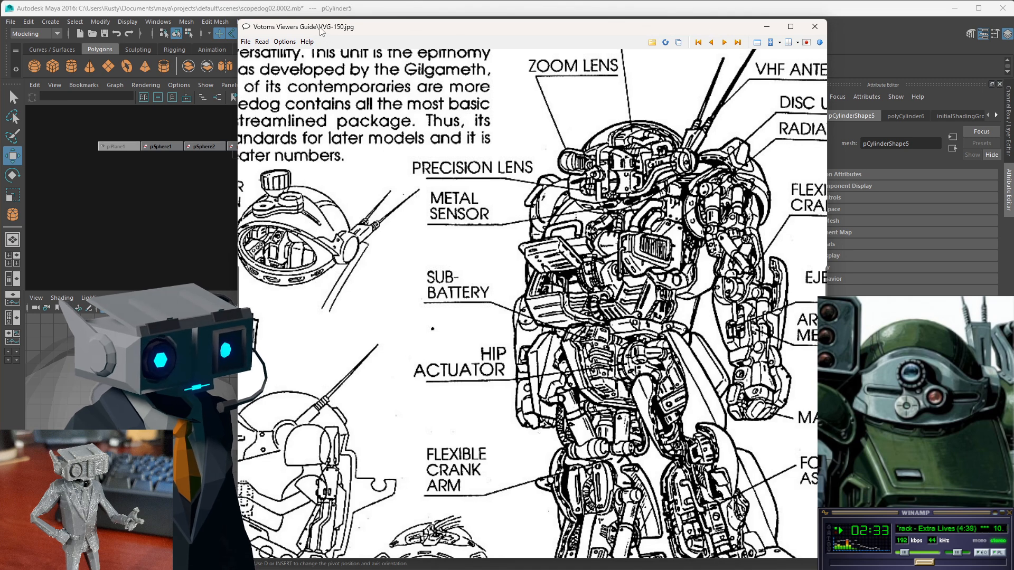
left_click_drag(320, 27, 0, 27)
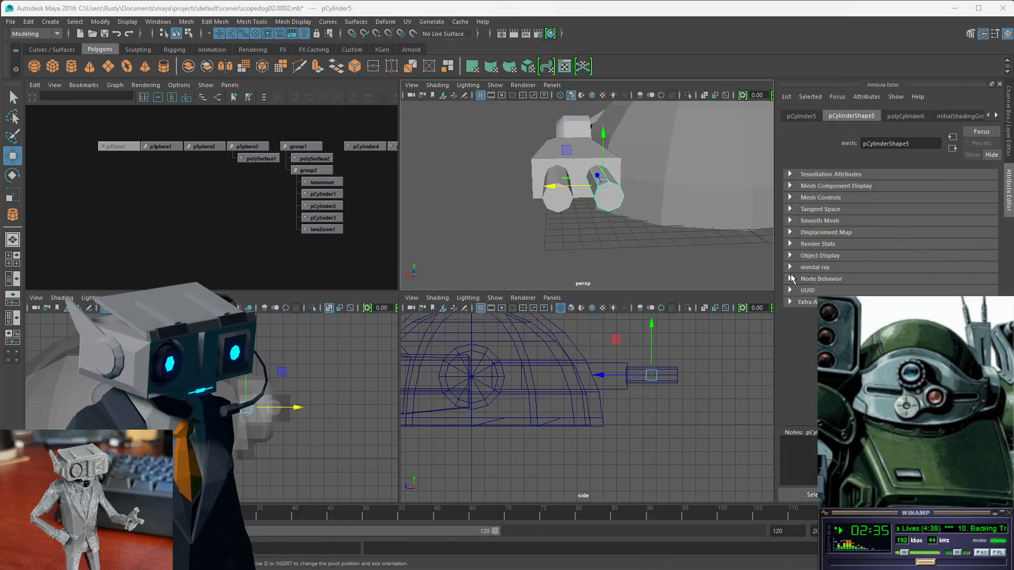
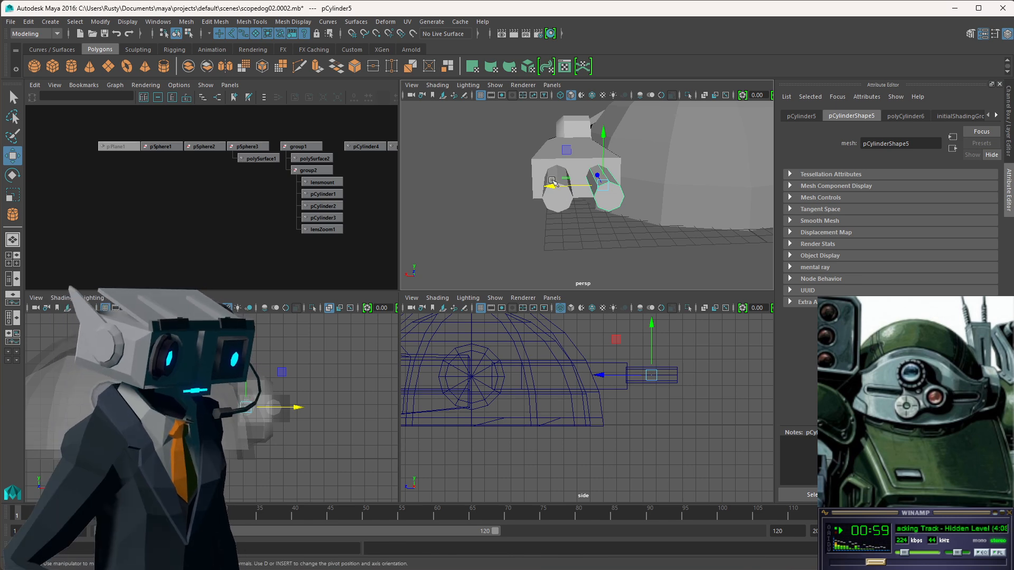
Try moving the box and its two rear cylinders together forward along Z toward the round side disc
left_click_drag(552, 182, 656, 136, "alt")
left_click(602, 150)
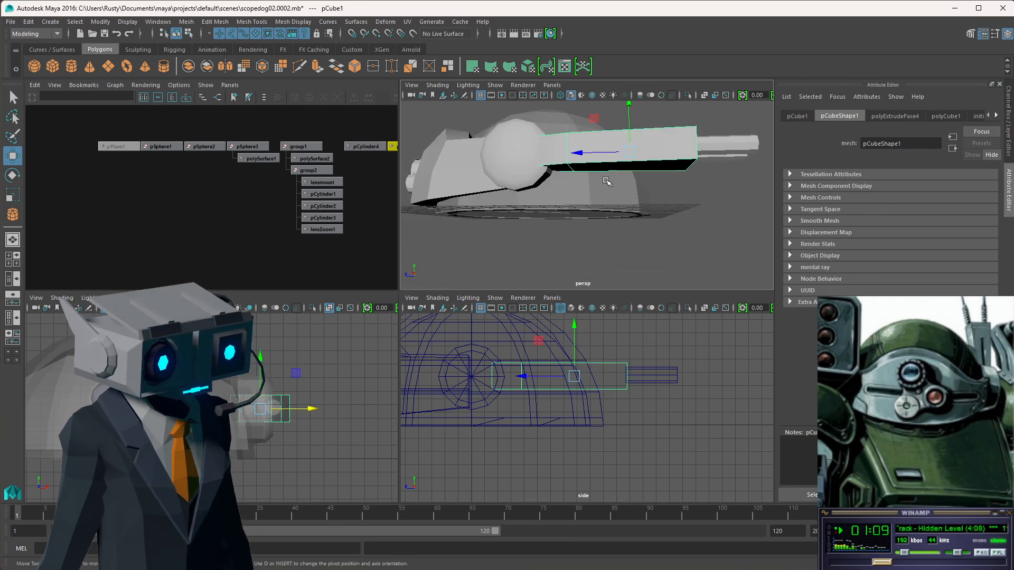
left_click_drag(607, 182, 616, 144, "alt")
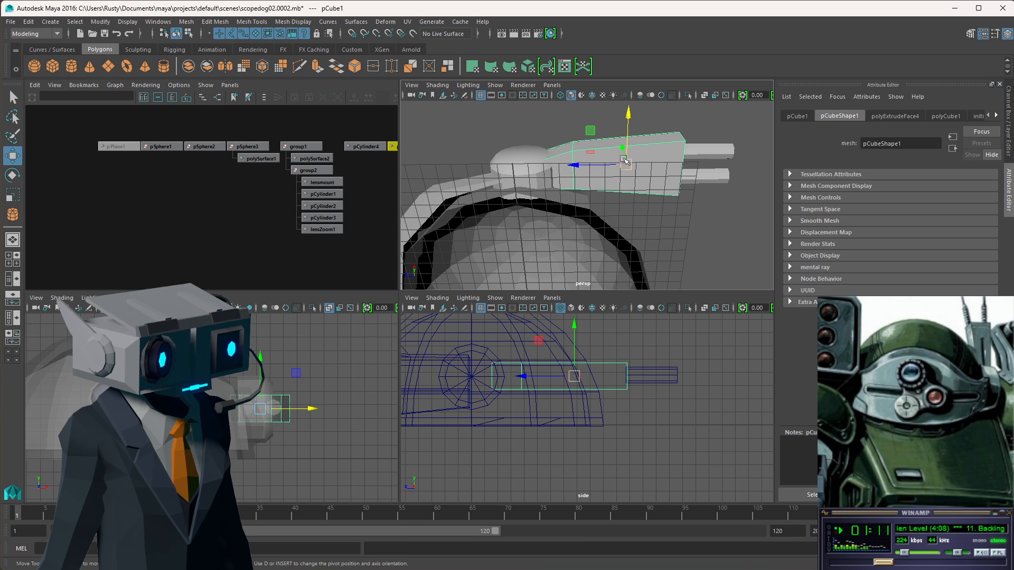
left_click(706, 151)
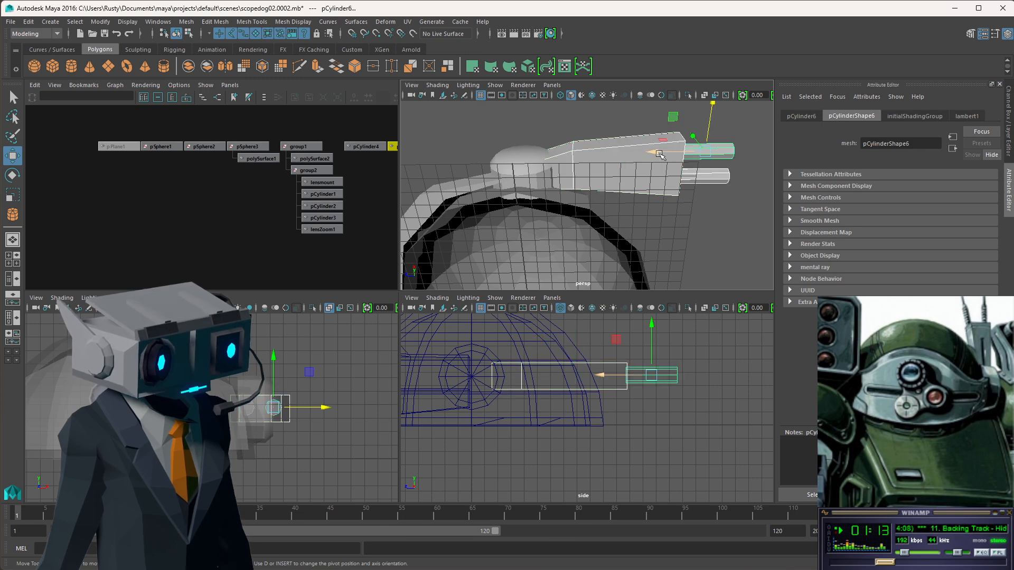
left_click_drag(660, 154, 650, 152)
left_click_drag(592, 165, 625, 190, "alt")
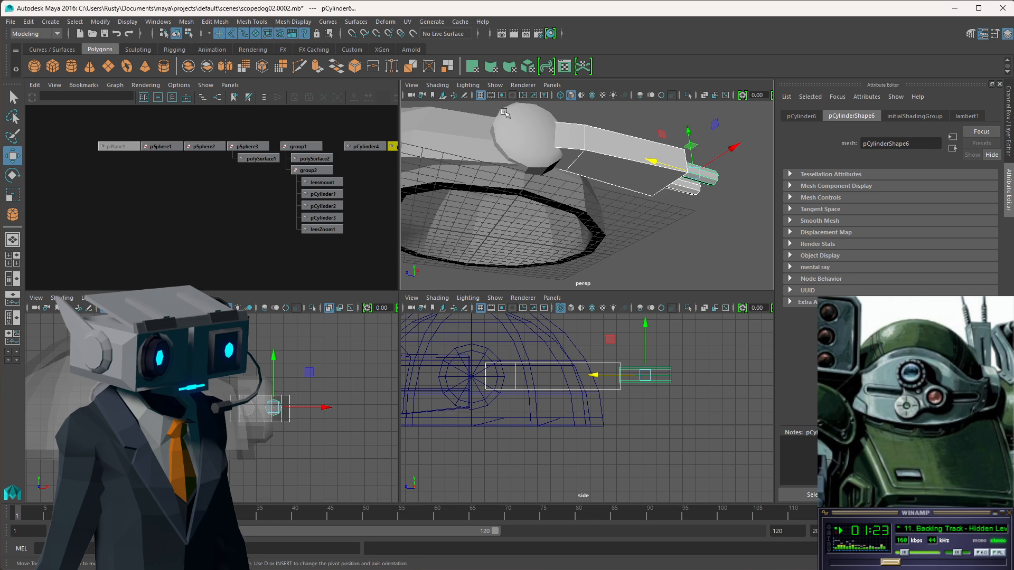
left_click(546, 137)
left_click(595, 141)
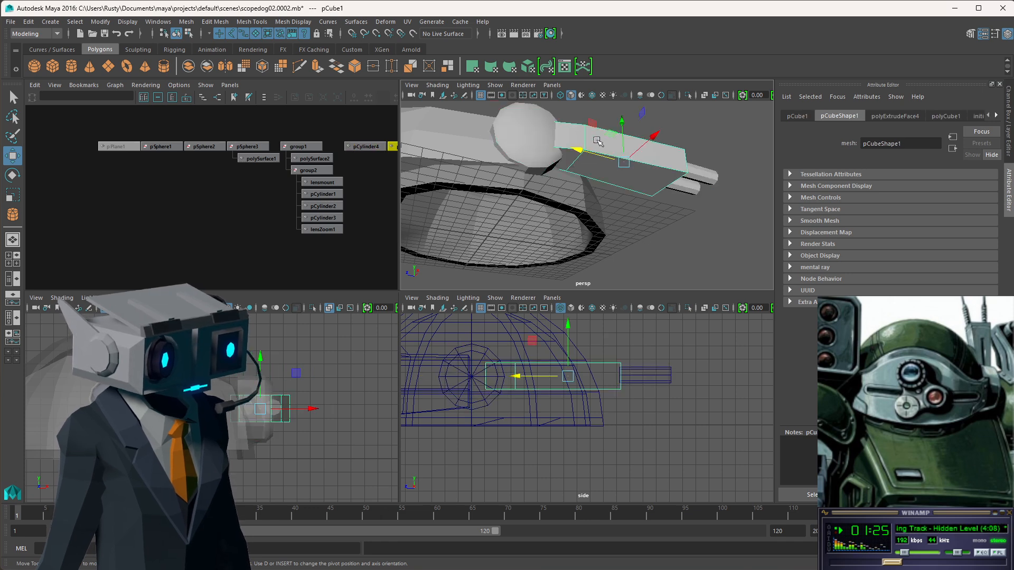
left_click_drag(599, 142, 622, 157, "alt")
left_click(520, 163)
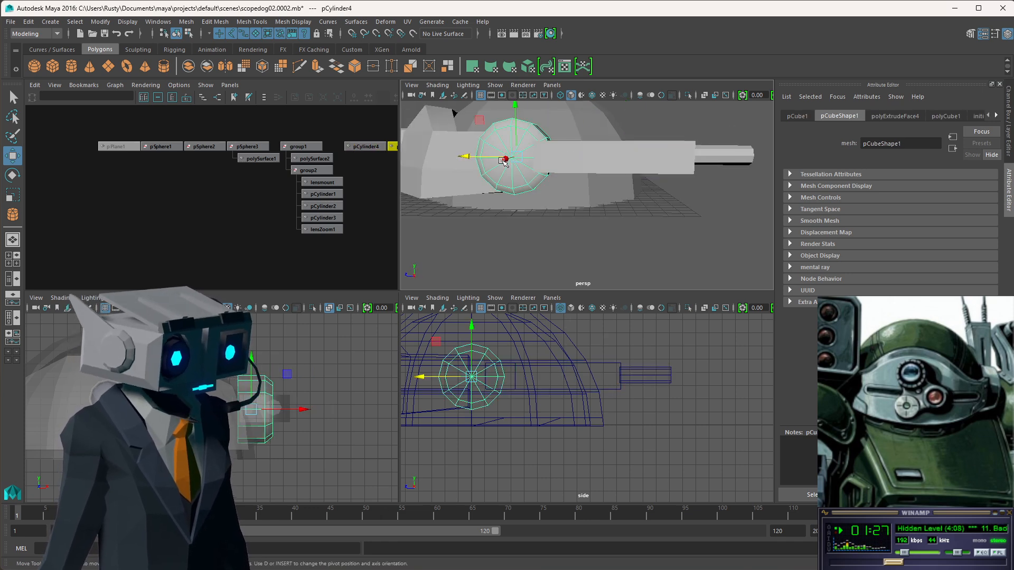
left_click(563, 162)
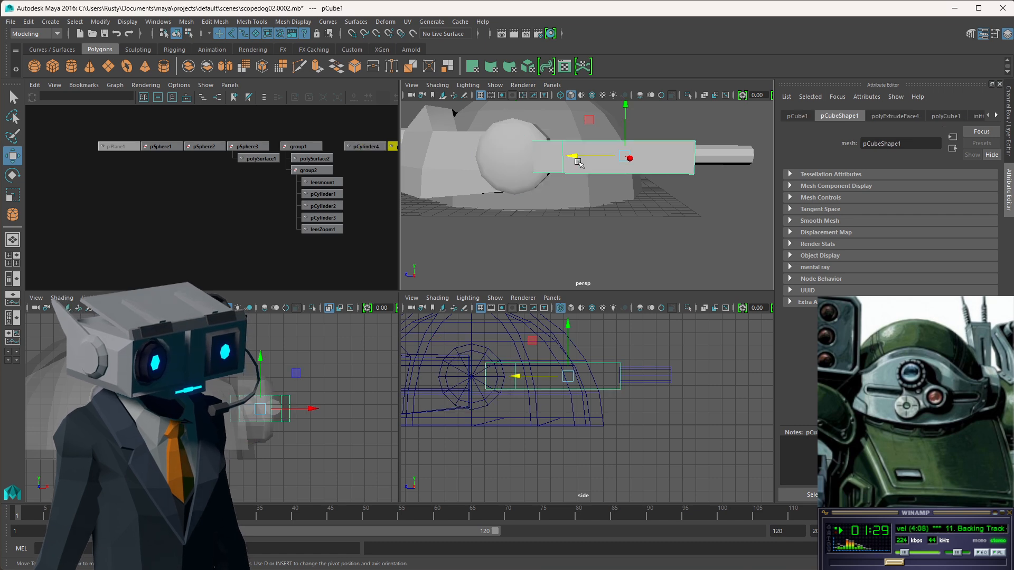
Undo the forward move of the box and its two rear cylinders
key("ctrl+z")
key("ctrl+z")
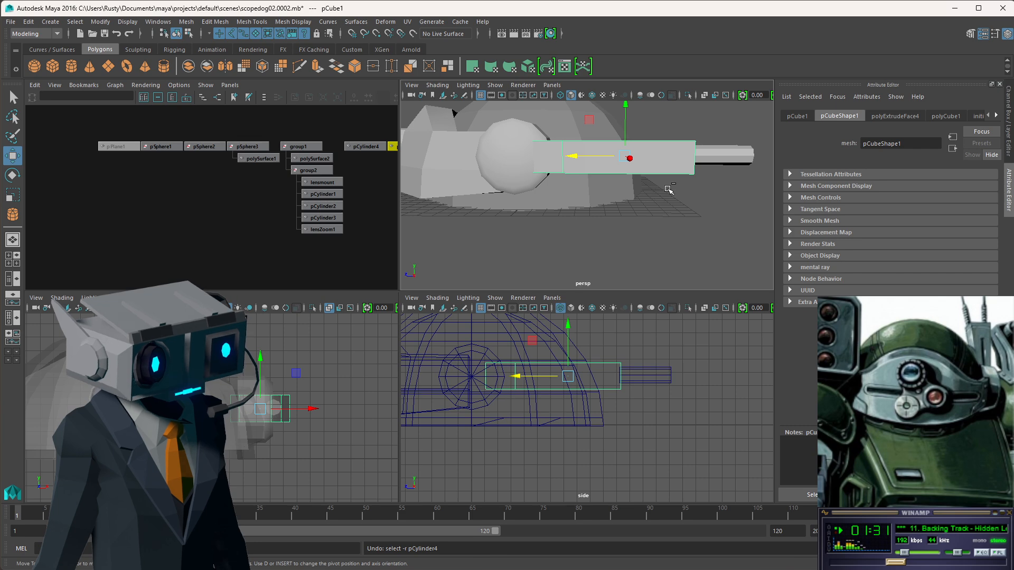
key("ctrl+z")
key("ctrl+z")
key("ctrl+z")
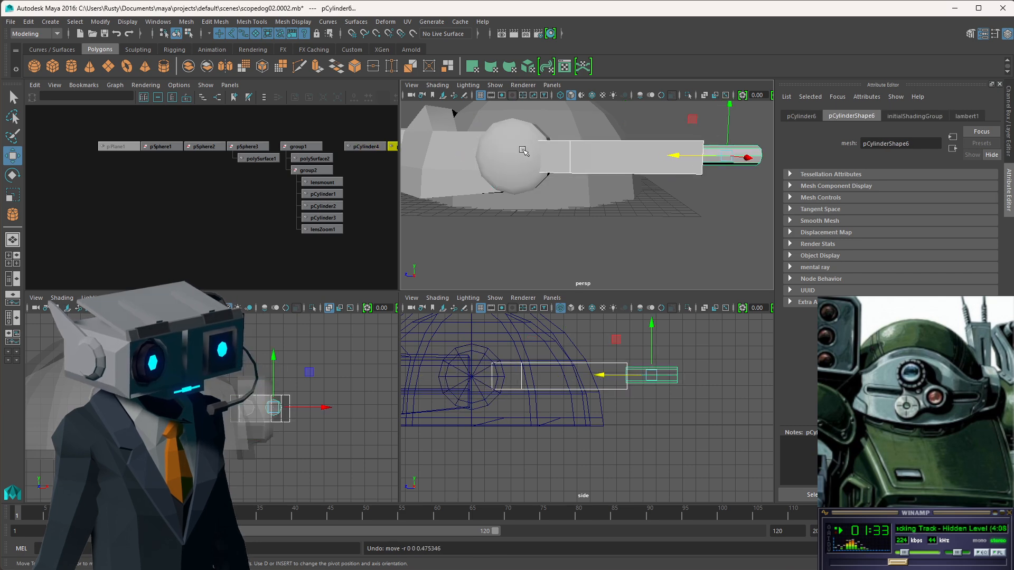
Move the box and both rear cylinders together slightly forward along Z in the side view, deeper into the round disc
left_click(522, 151)
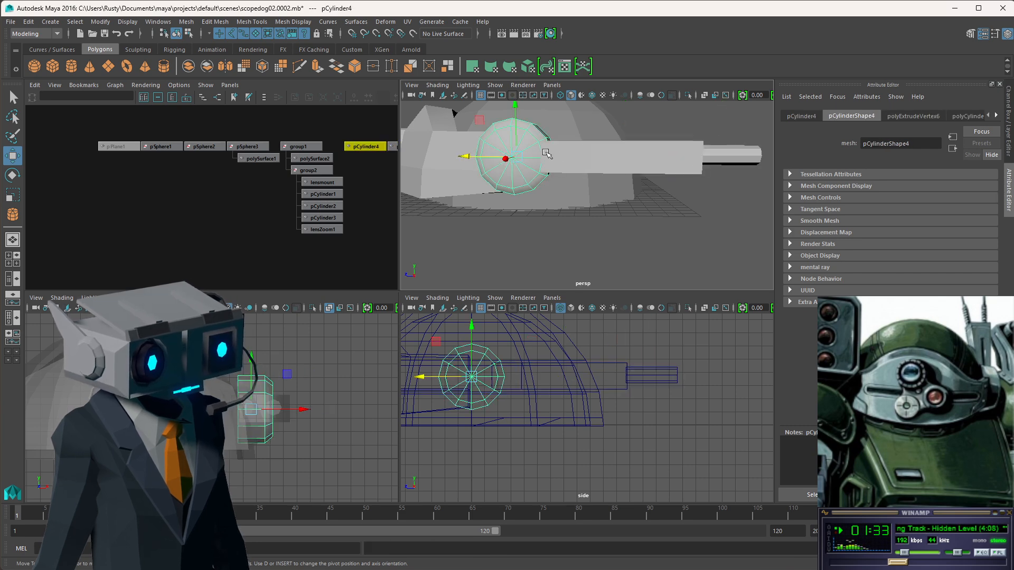
left_click(603, 159)
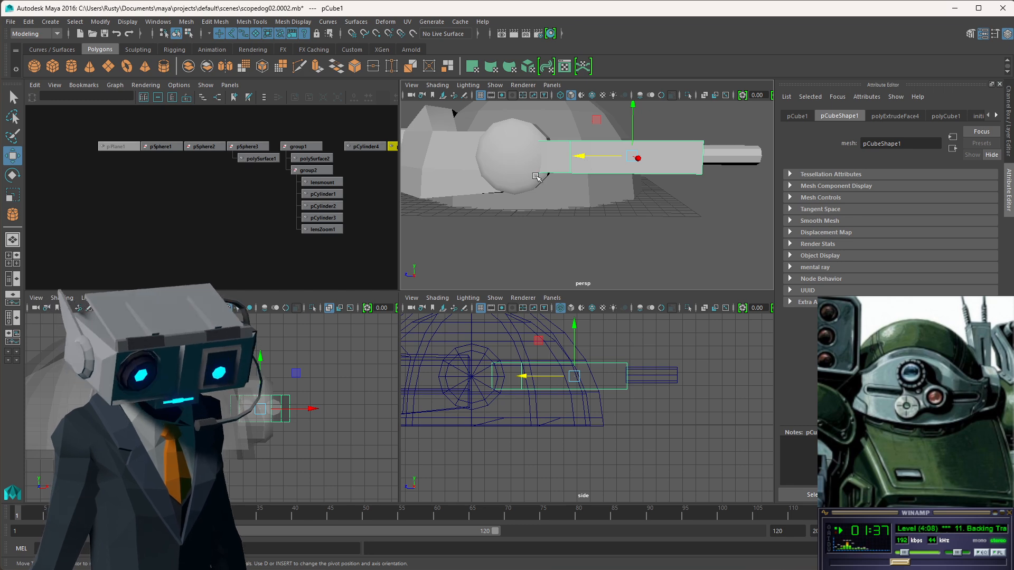
key("r")
scroll(483, 383, "up", 3)
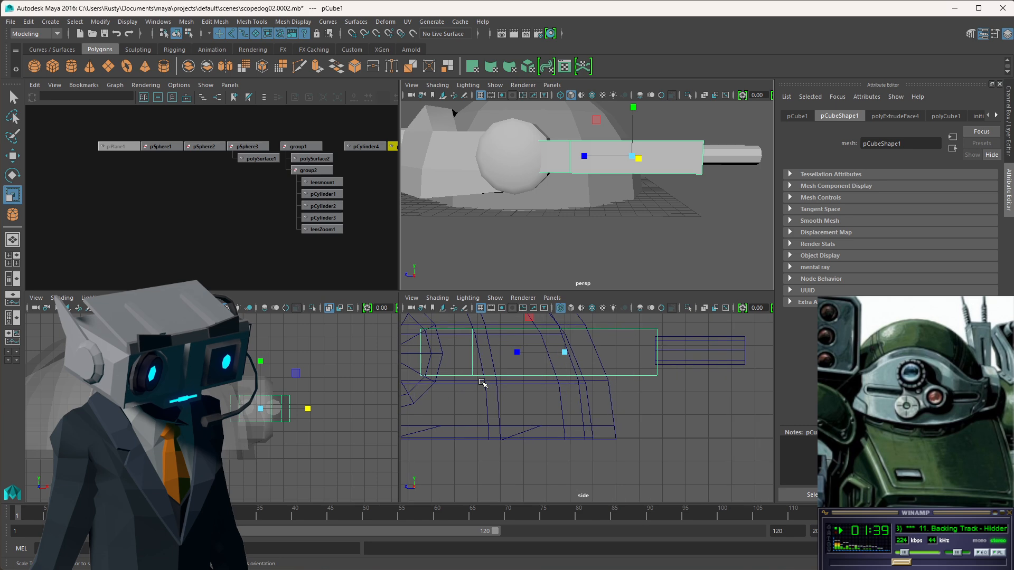
key("space")
middle_click_drag(446, 340, 634, 415, "alt")
left_click_drag(719, 138, 746, 336)
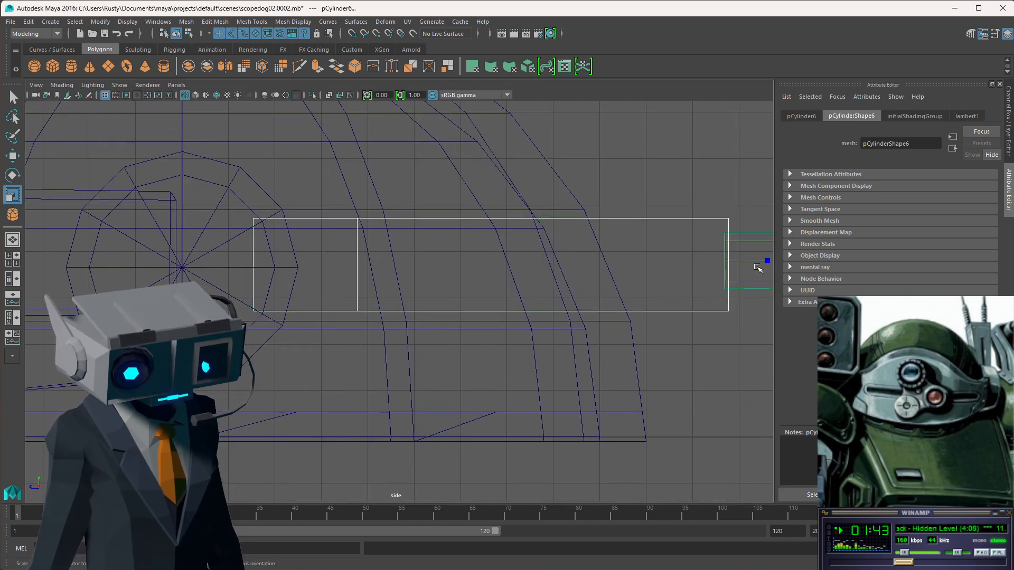
key("w")
left_click_drag(764, 264, 755, 264)
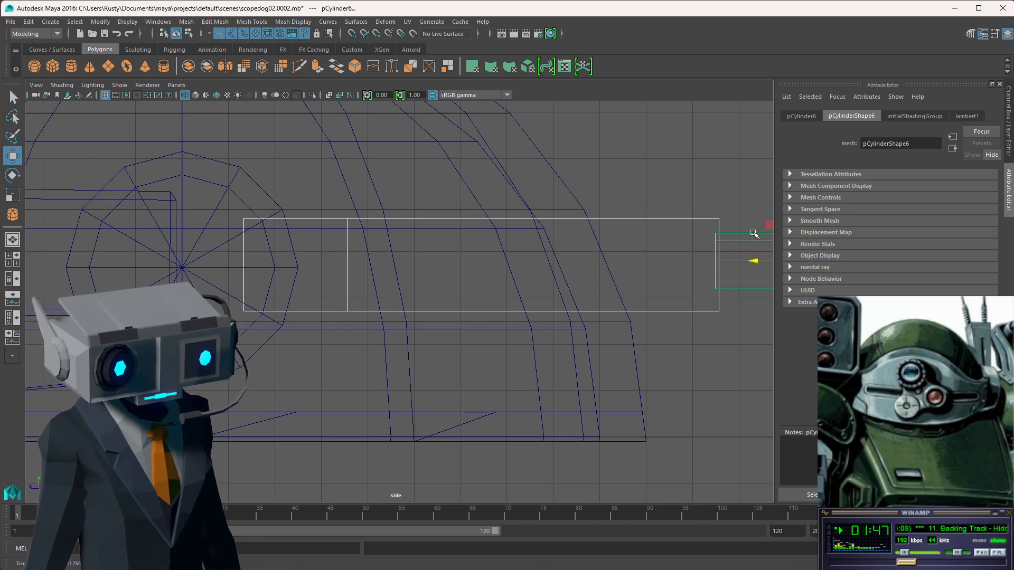
Lower the box and both rear cylinders slightly along Y in the side view, then deselect them and restore the four-view layout
middle_click_drag(715, 301, 633, 300, "alt")
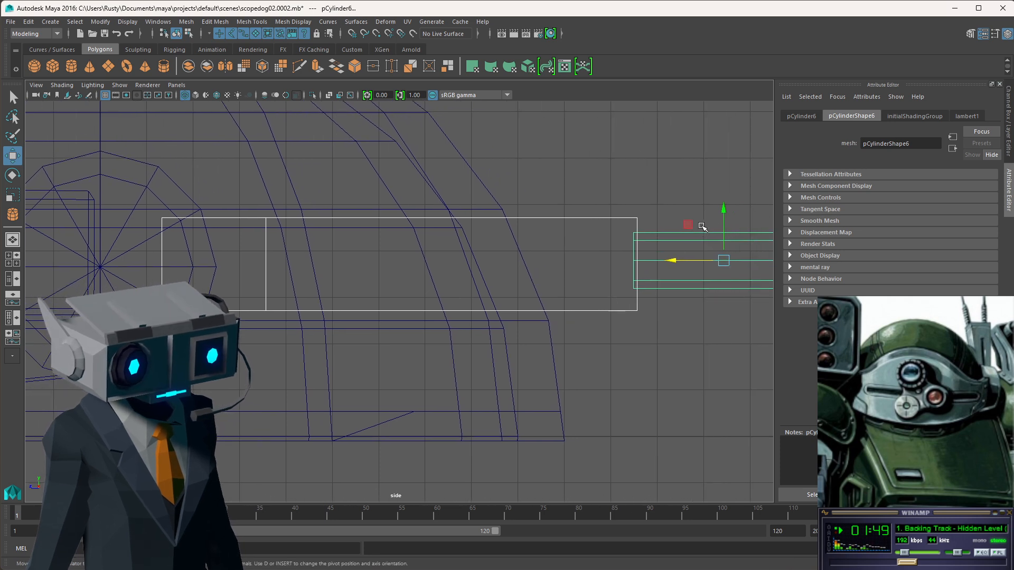
left_click_drag(725, 209, 727, 213)
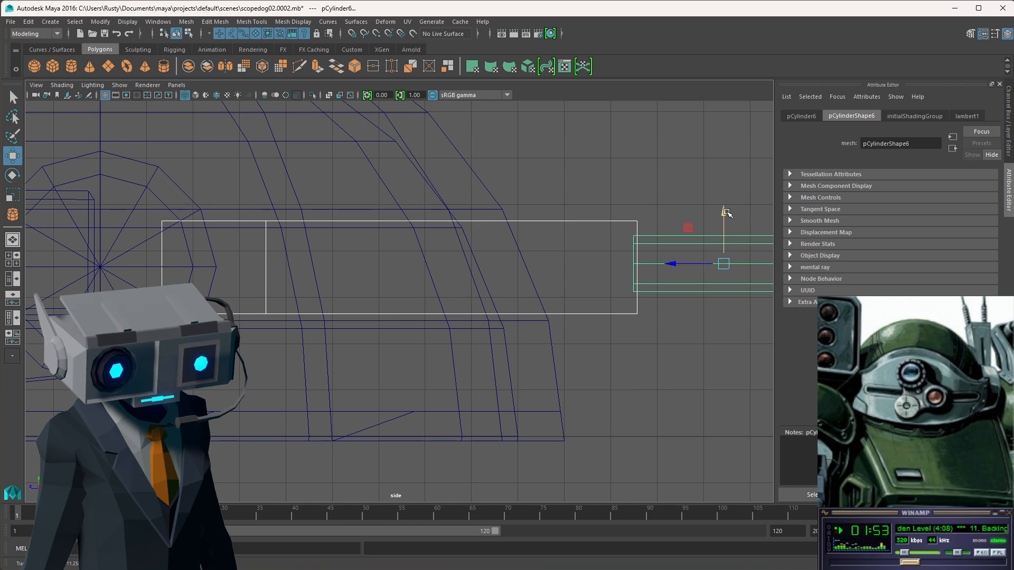
left_click(644, 201)
key("space")
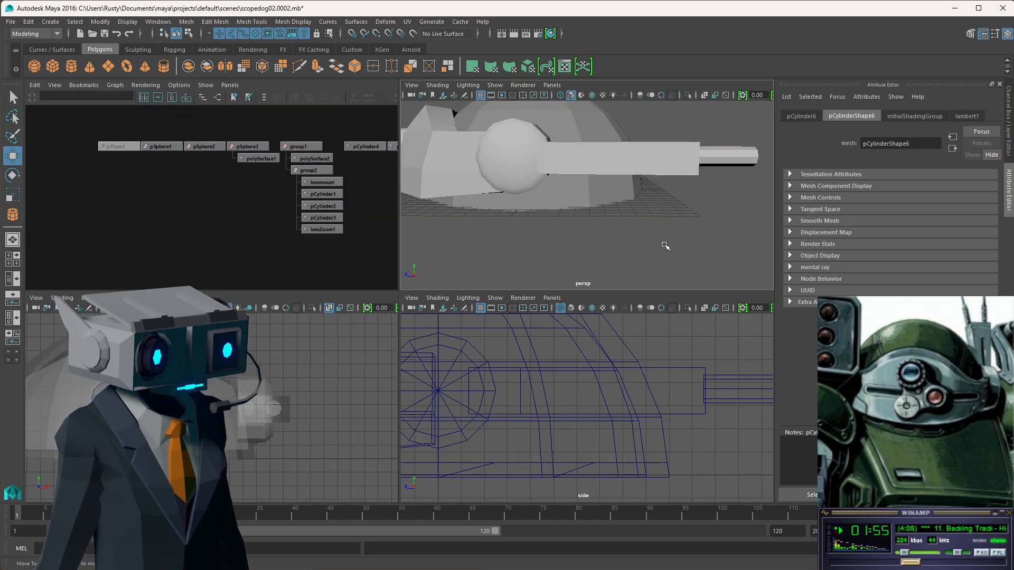
left_click(525, 158)
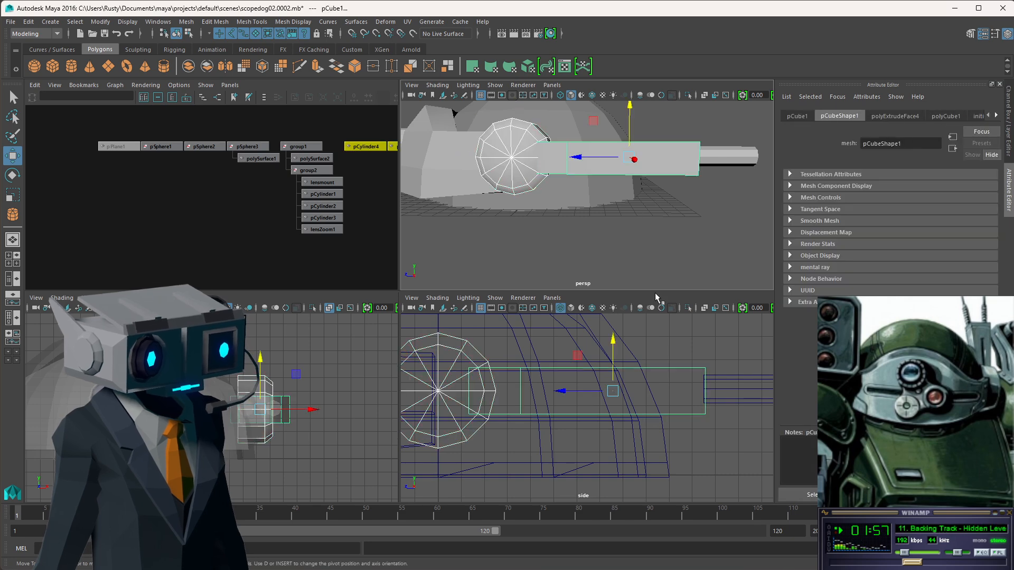
left_click(578, 157)
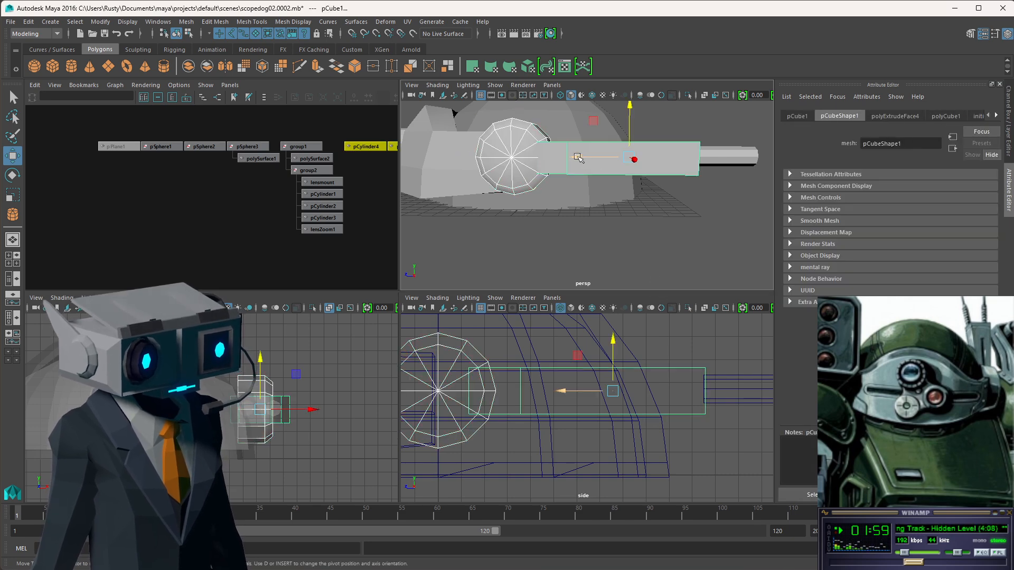
left_click(606, 228)
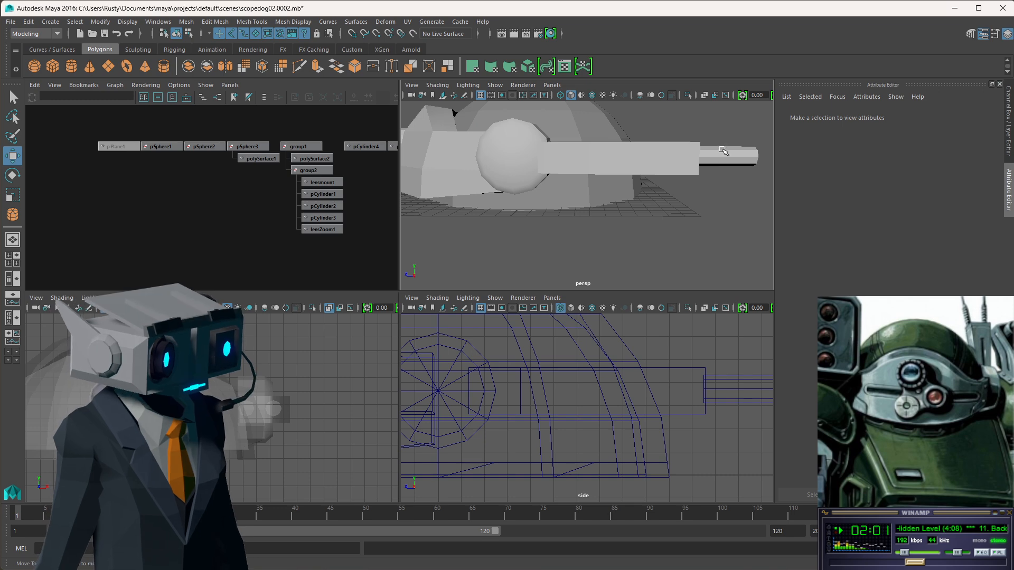
Inspect the two cylinders behind the box from the rear and select the inner one
left_click_drag(747, 150, 681, 161, "alt")
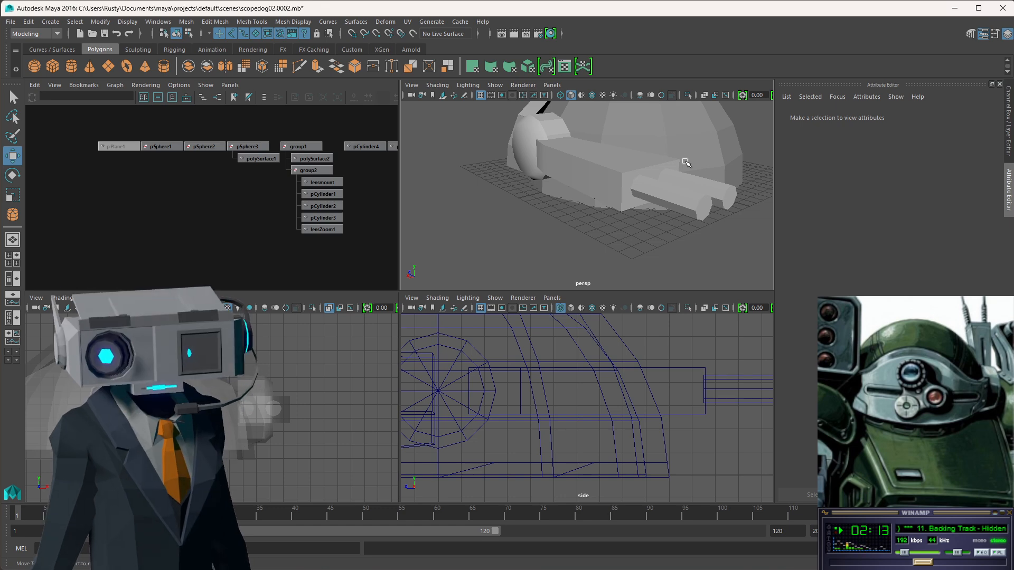
left_click(732, 205)
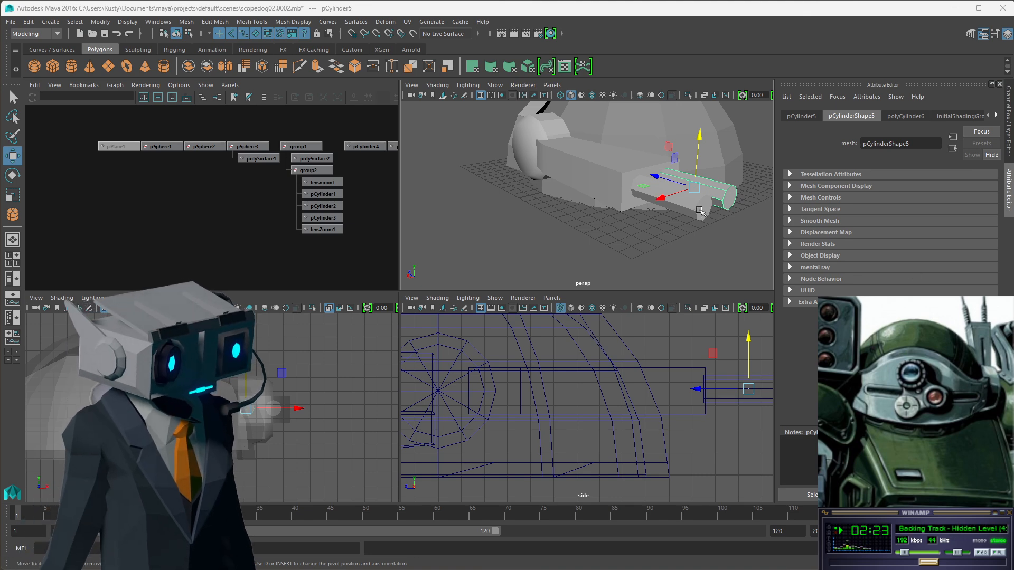
key("shift+d")
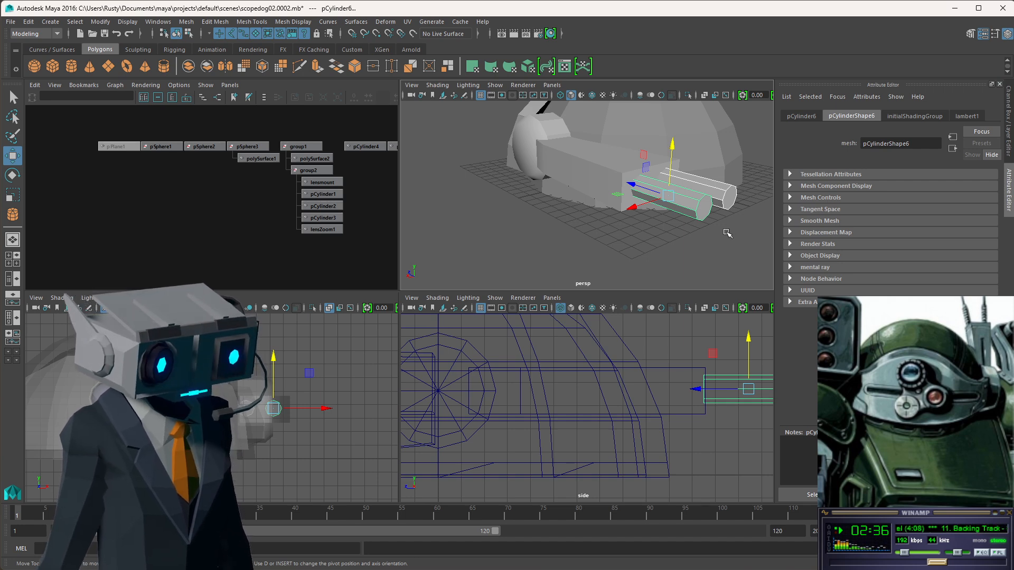
left_click(723, 245)
left_click(704, 210)
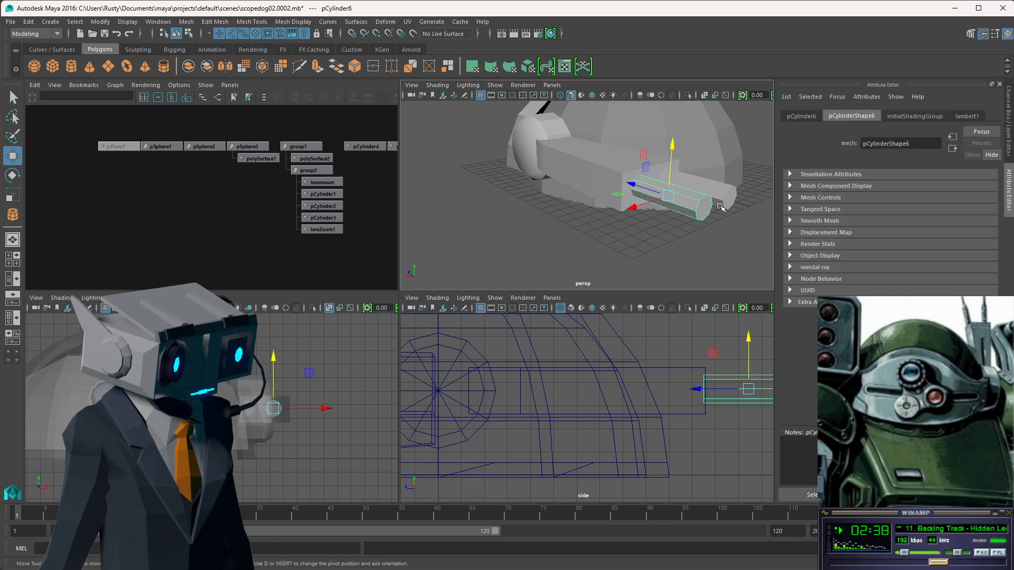
left_click_drag(732, 253, 688, 236, "alt")
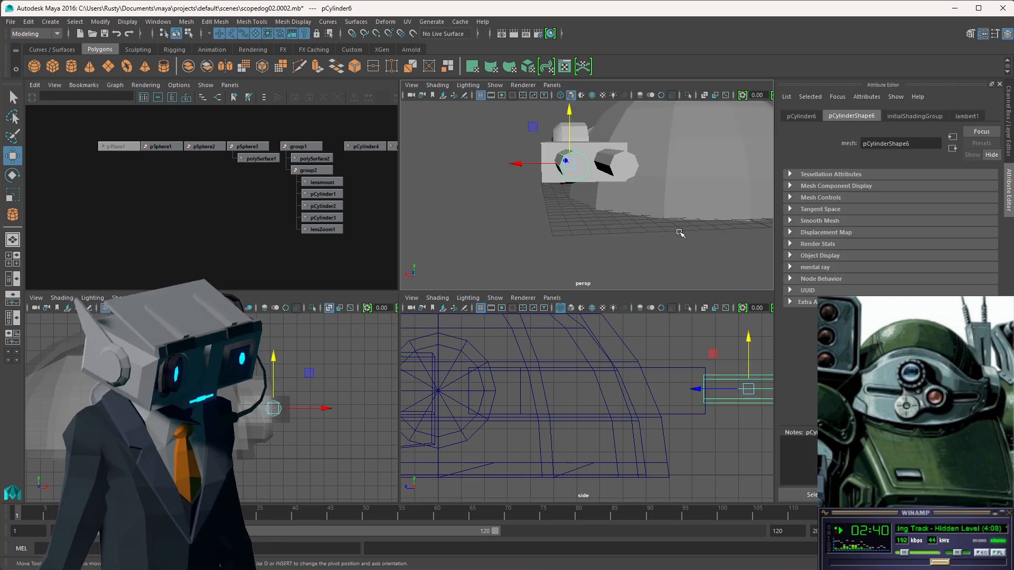
left_click(639, 237)
left_click(631, 170)
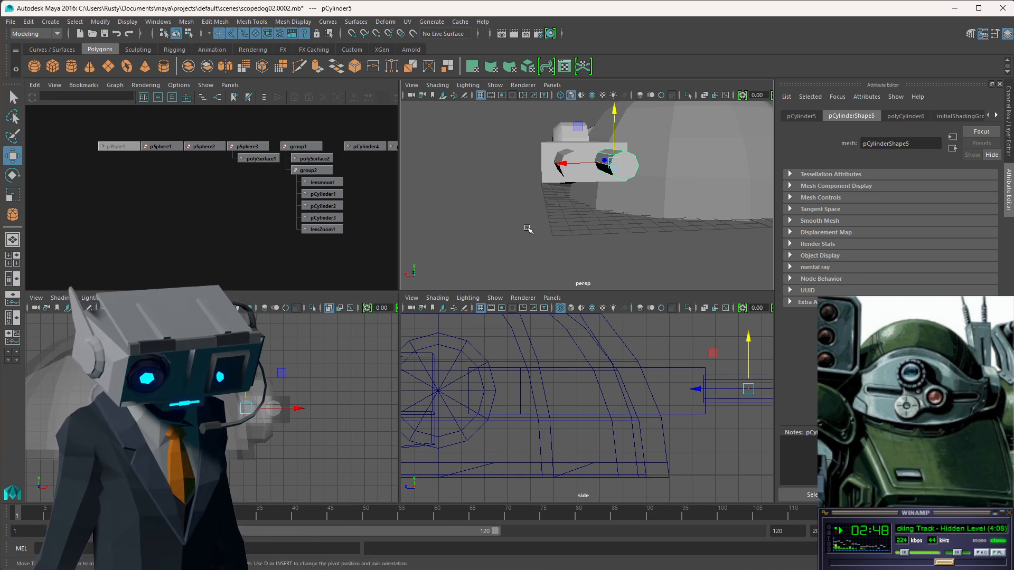
Extrude the rear end face of the inner cylinder about 0.223 along local Z with an offset of 0.4
left_click(188, 33)
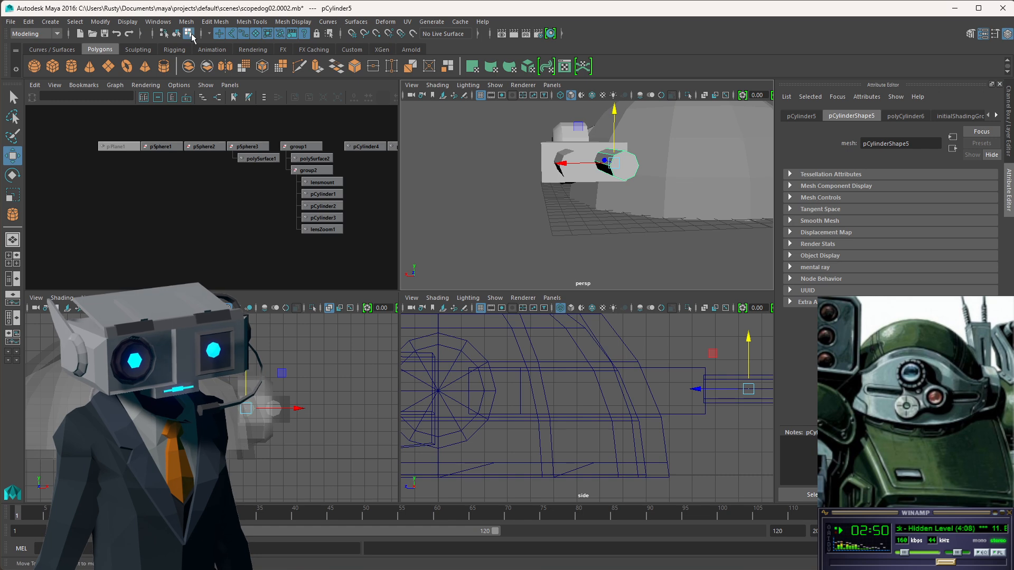
left_click(626, 167)
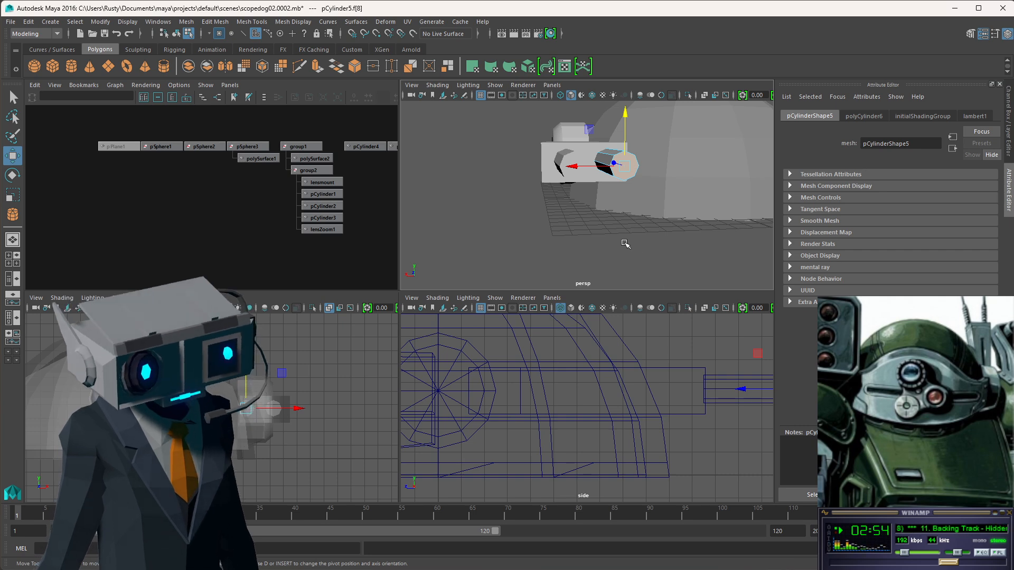
key("ctrl+e")
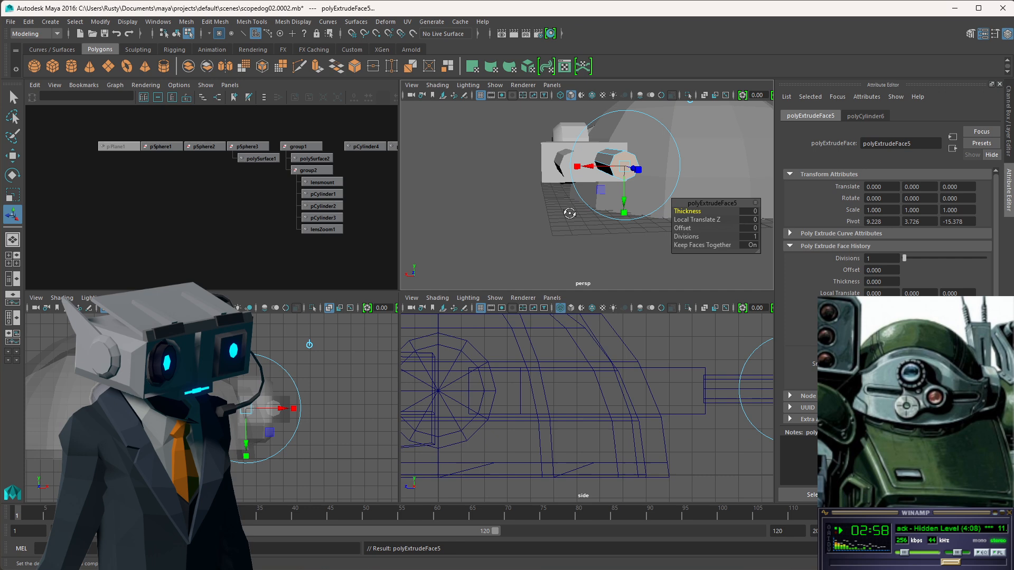
left_click_drag(571, 214, 580, 207, "alt")
left_click_drag(684, 131, 678, 135)
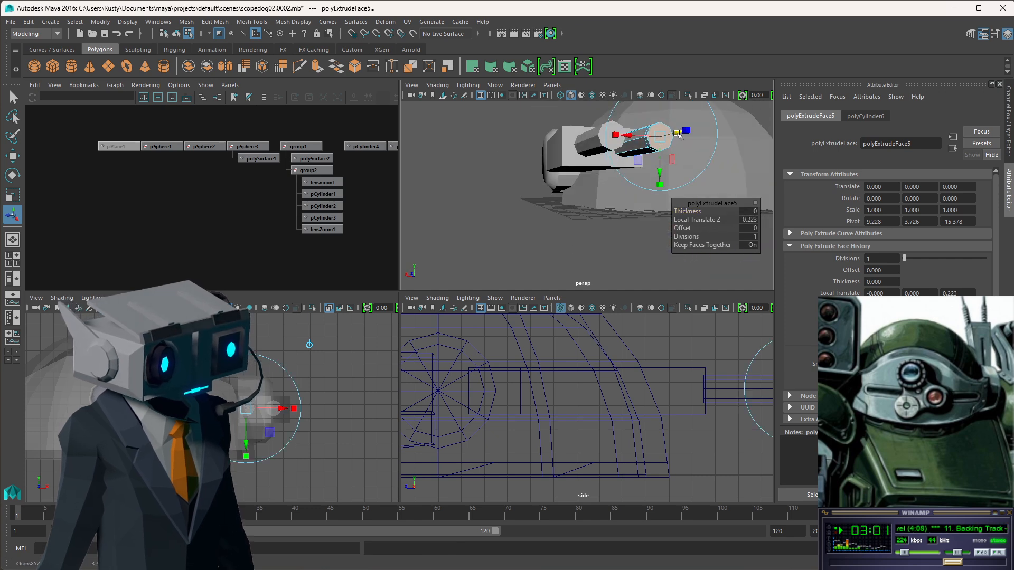
left_click(743, 220)
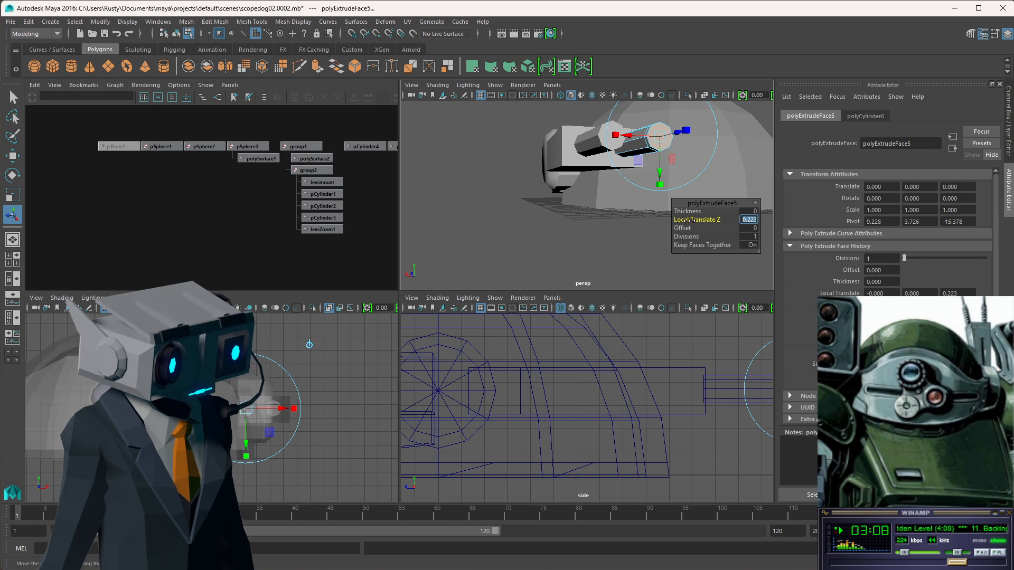
left_click_drag(687, 227, 693, 228)
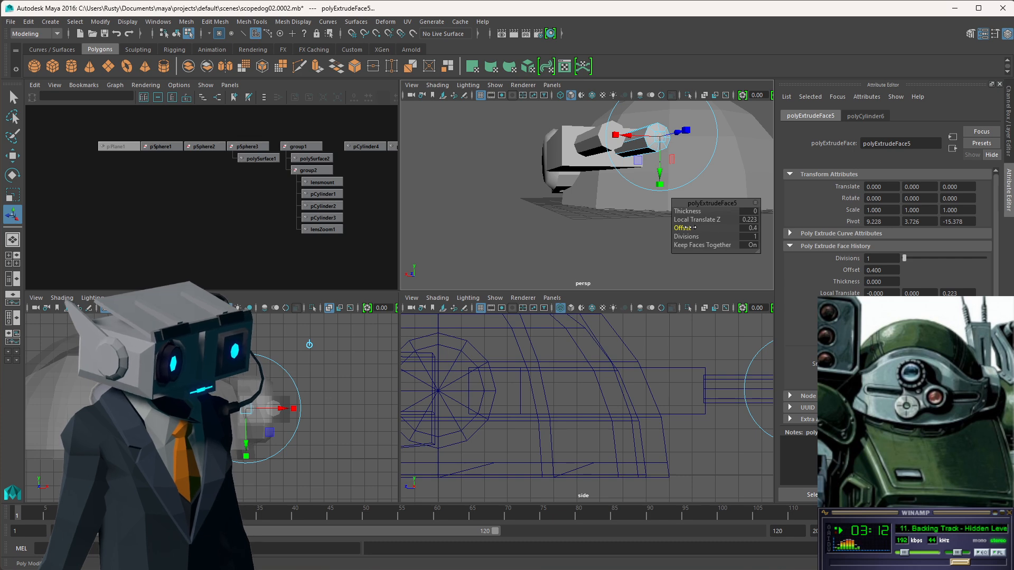
Set the end-face extrusion's Local Translate Z to 0.25 and its Offset to 0.8, then finish the extrusion
left_click(749, 219)
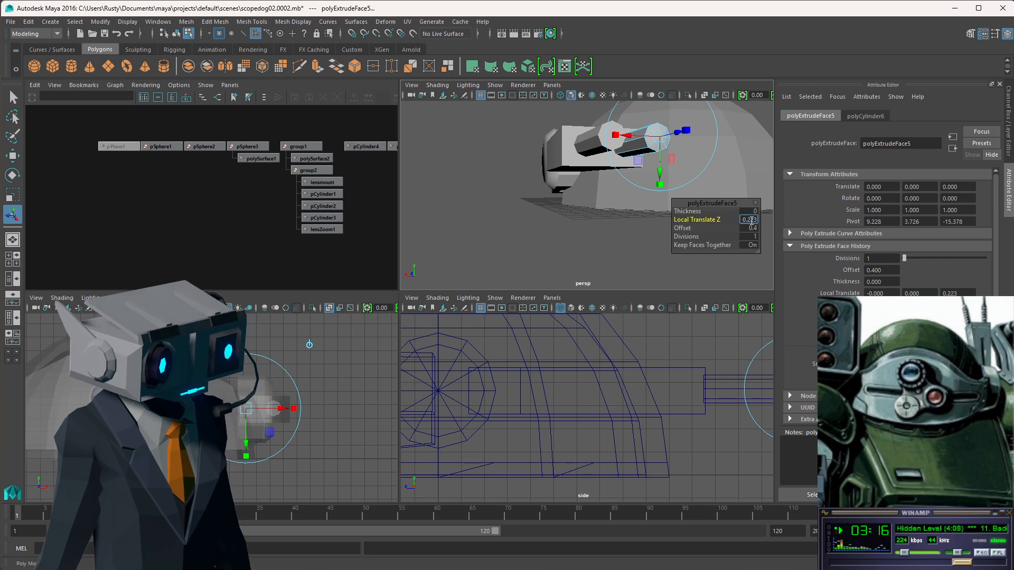
type("0.25")
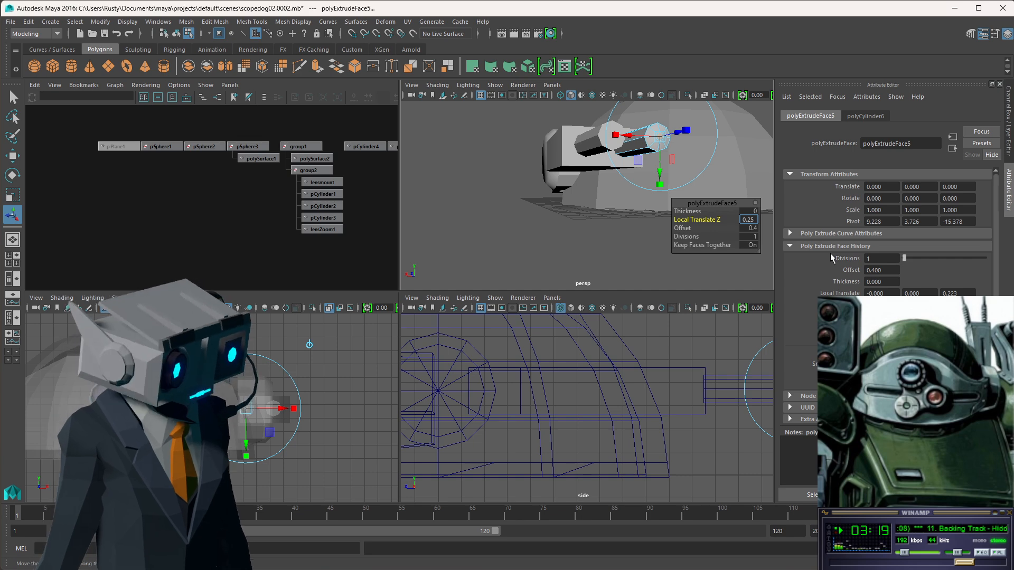
key("Tab")
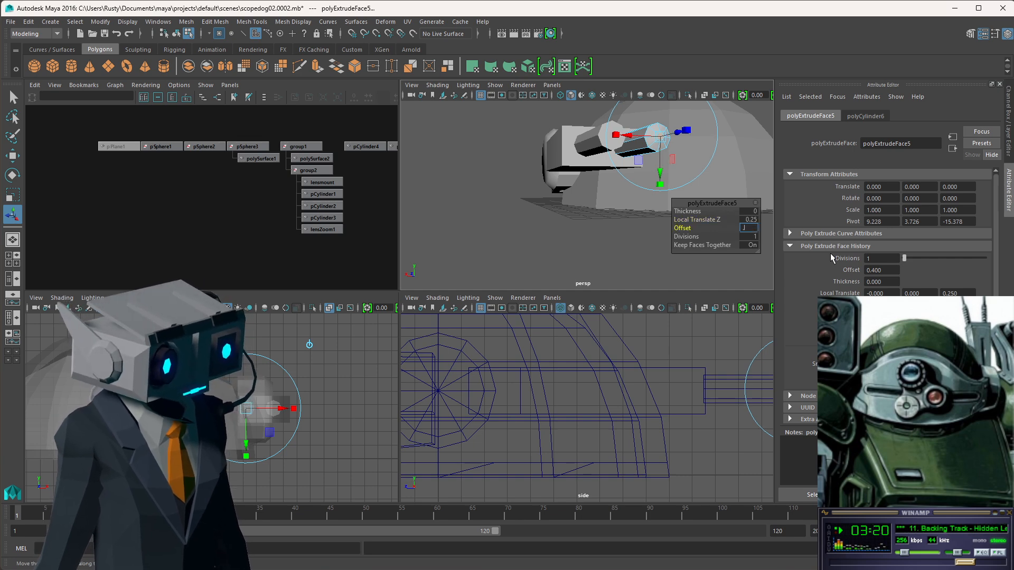
type(".5")
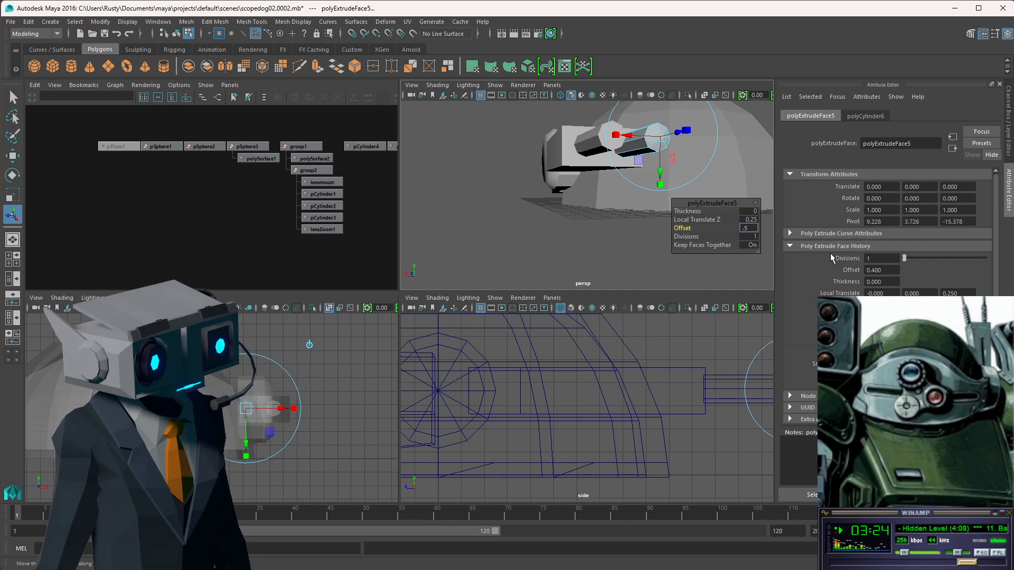
key("BackSpace")
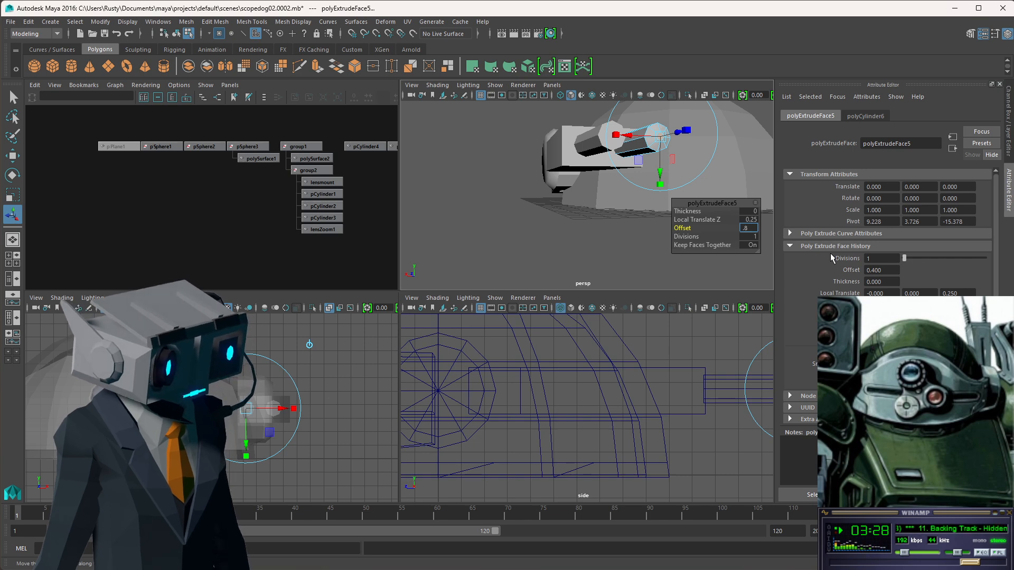
type("8")
key("Tab")
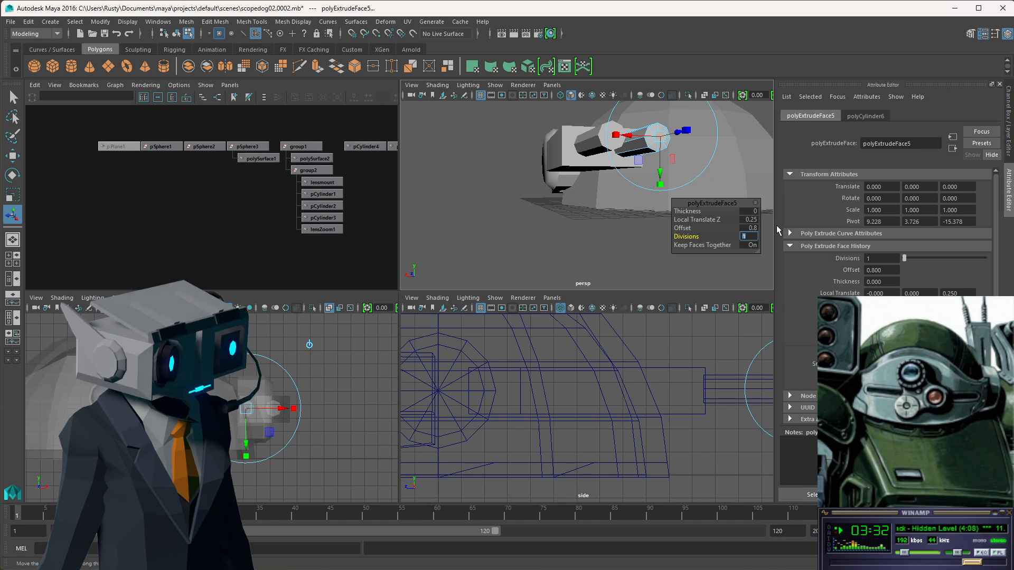
left_click(744, 229)
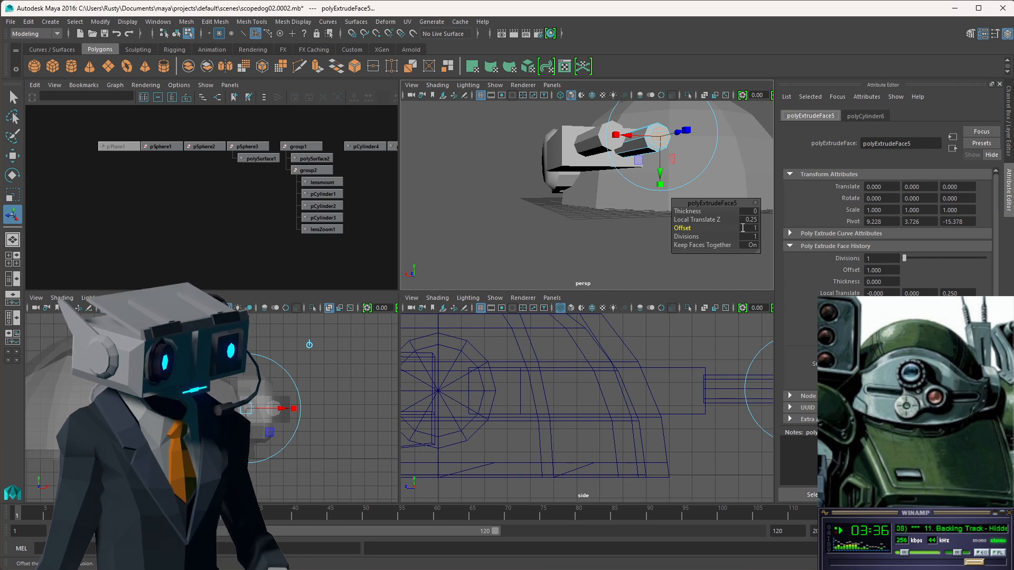
left_click(743, 229)
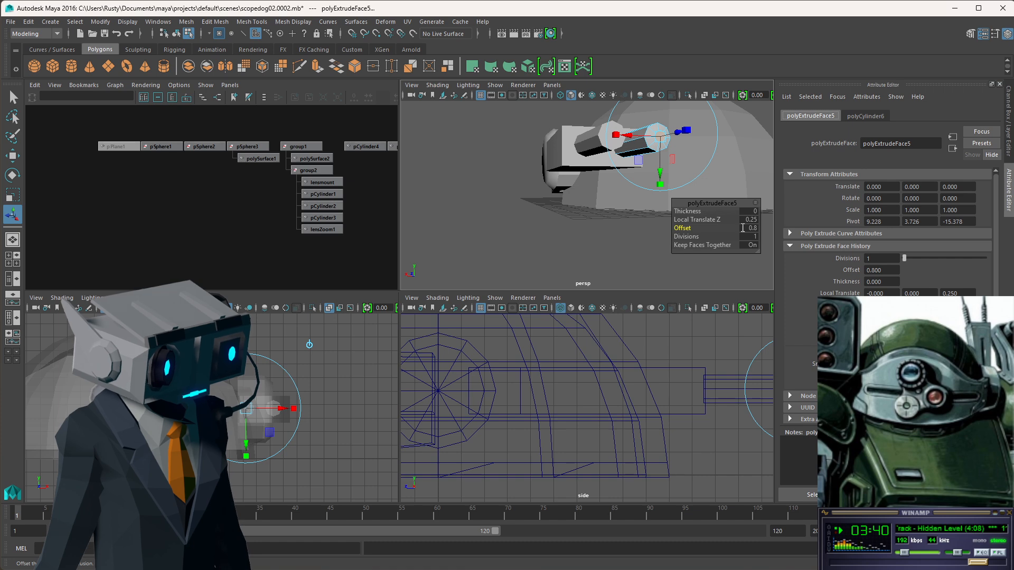
left_click(530, 188)
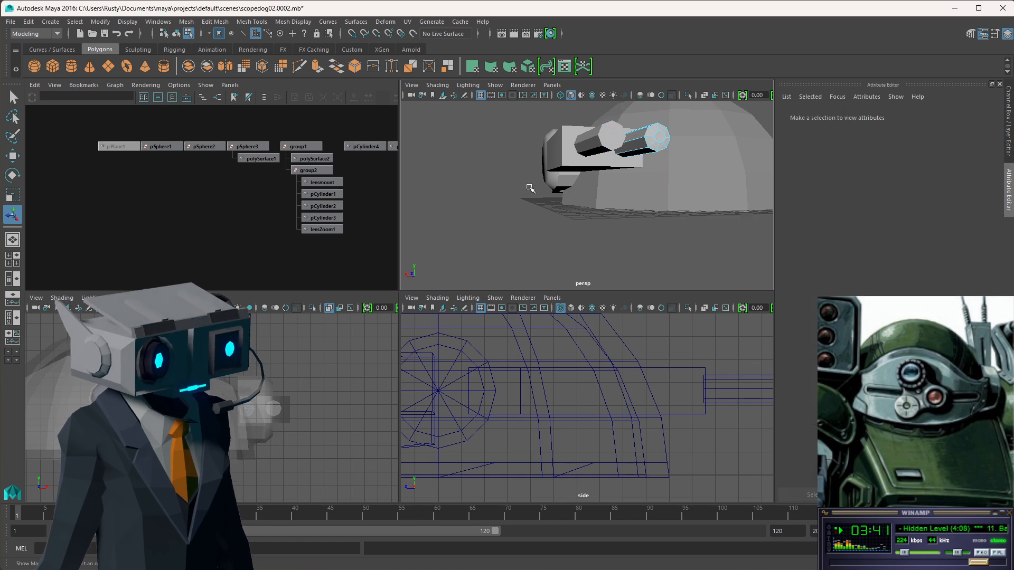
Extrude the inner cylinder's small end face rearward about 11.32 along local Z to form a long antenna rod
left_click(660, 138)
left_click_drag(687, 151, 689, 191, "alt")
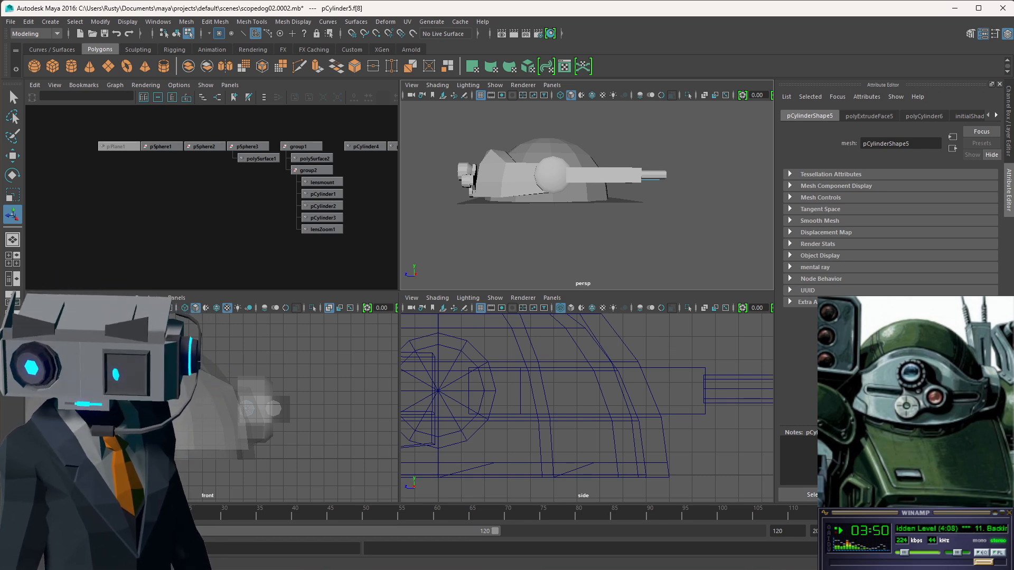
left_click_drag(705, 165, 592, 174, "alt")
key("ctrl+e")
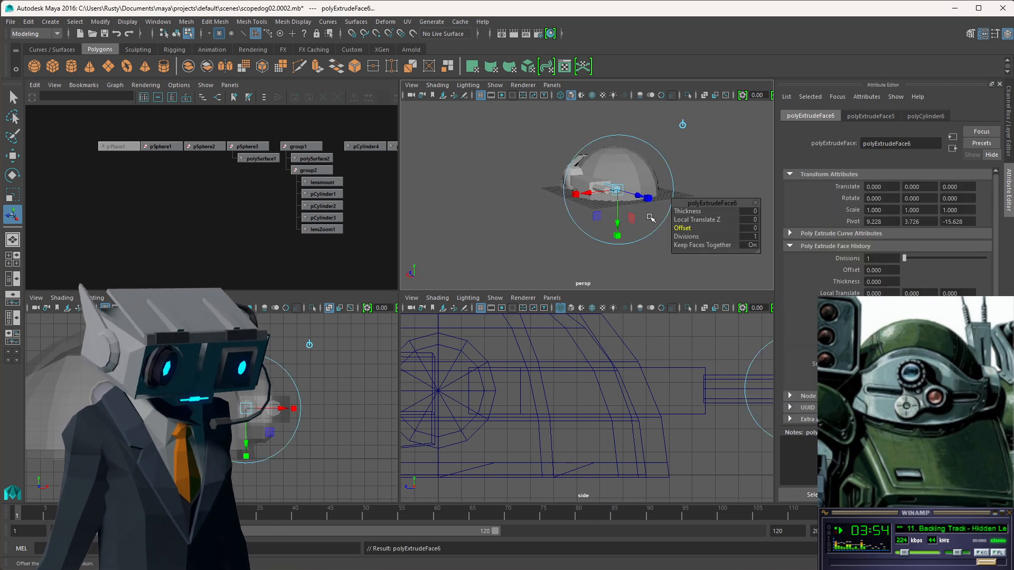
left_click_drag(641, 198, 670, 209, "alt")
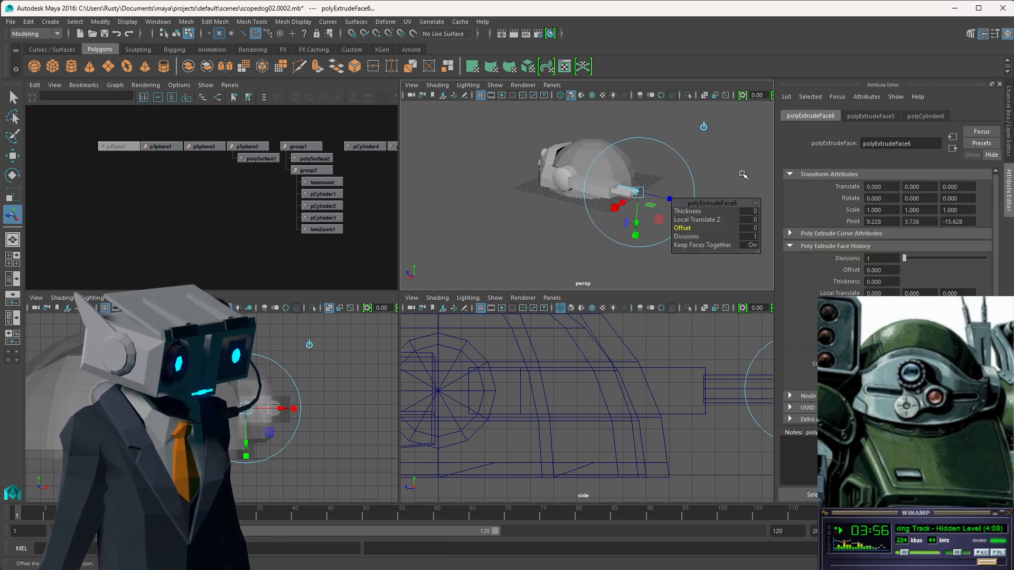
left_click_drag(743, 175, 756, 149, "alt")
scroll(614, 391, "down", 5)
middle_click_drag(737, 350, 581, 338, "alt")
scroll(571, 369, "up", 3)
scroll(530, 359, "down", 2)
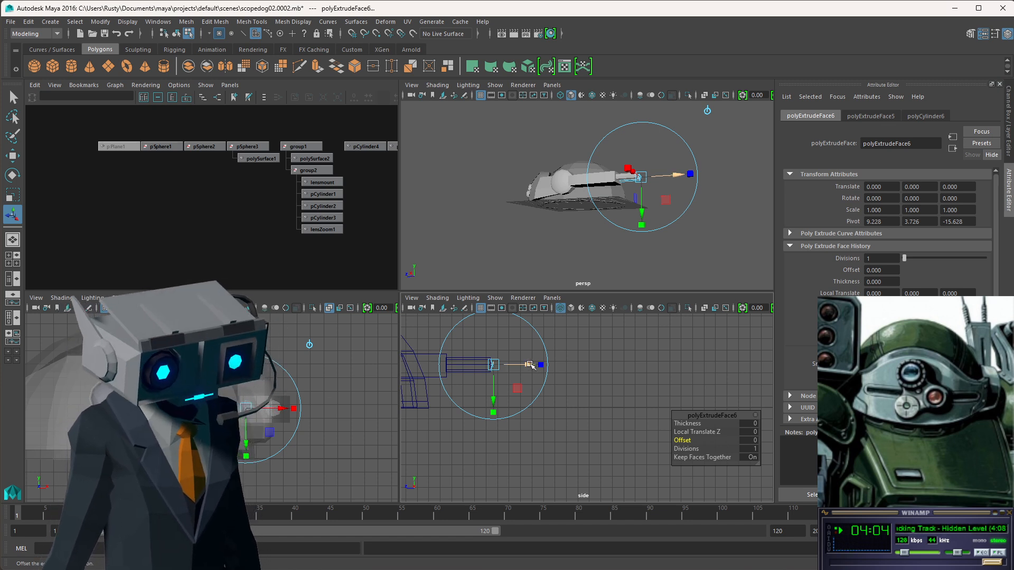
left_click_drag(531, 365, 661, 364)
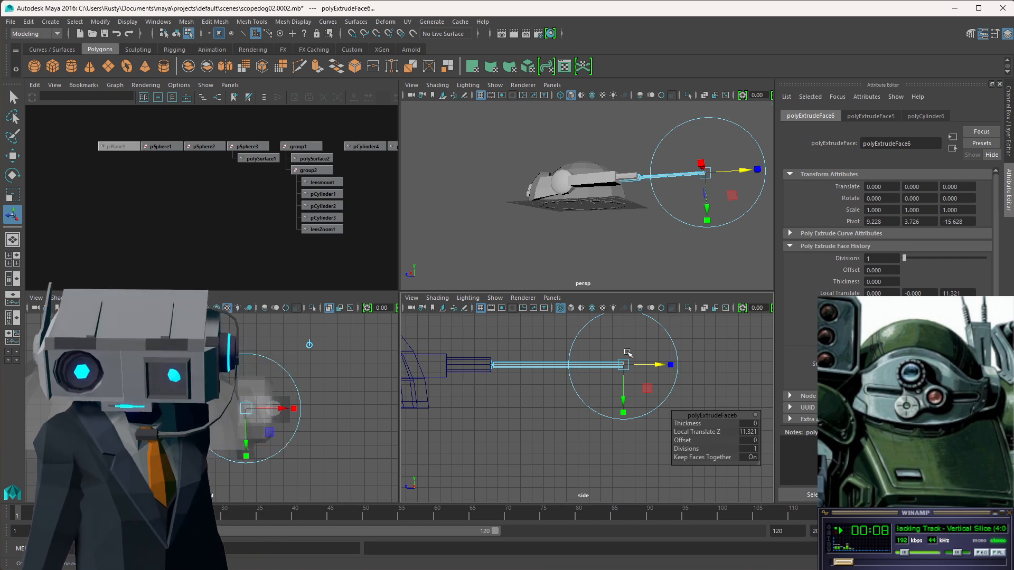
left_click_drag(715, 180, 742, 169, "alt")
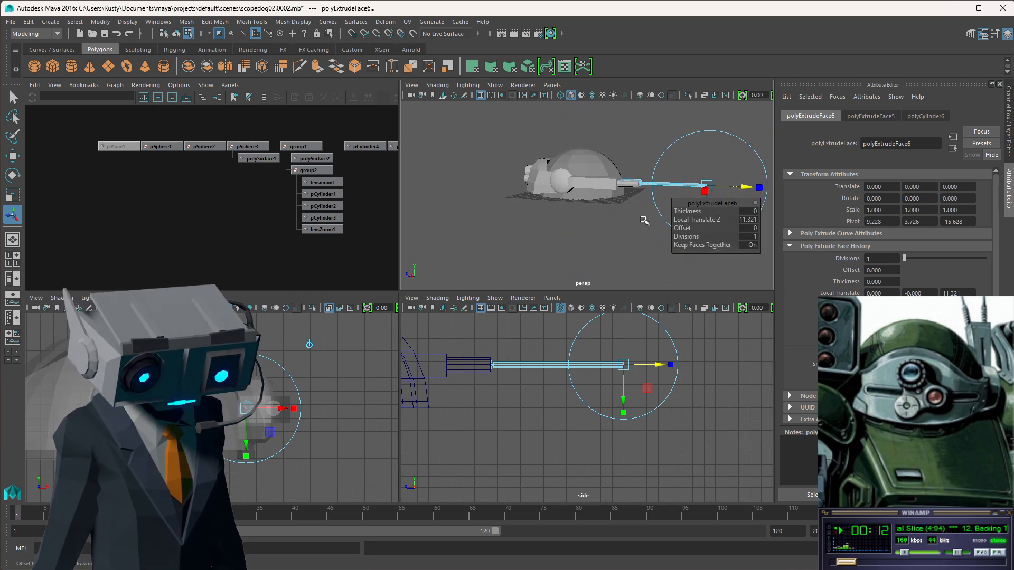
left_click(627, 226)
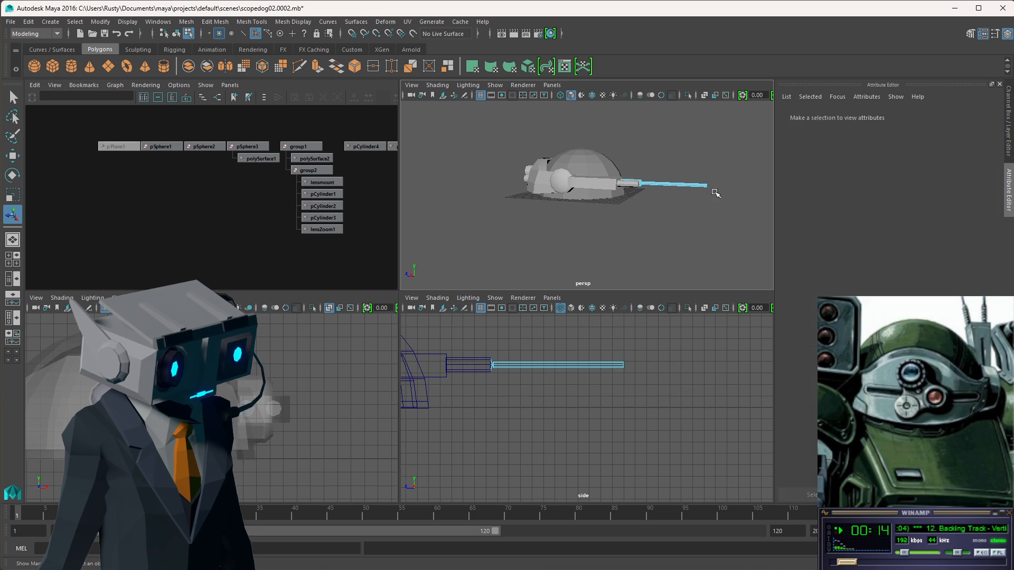
Select the face at the antenna rod's far end and scale it down uniformly so the rod tapers toward its tip
left_click(13, 97)
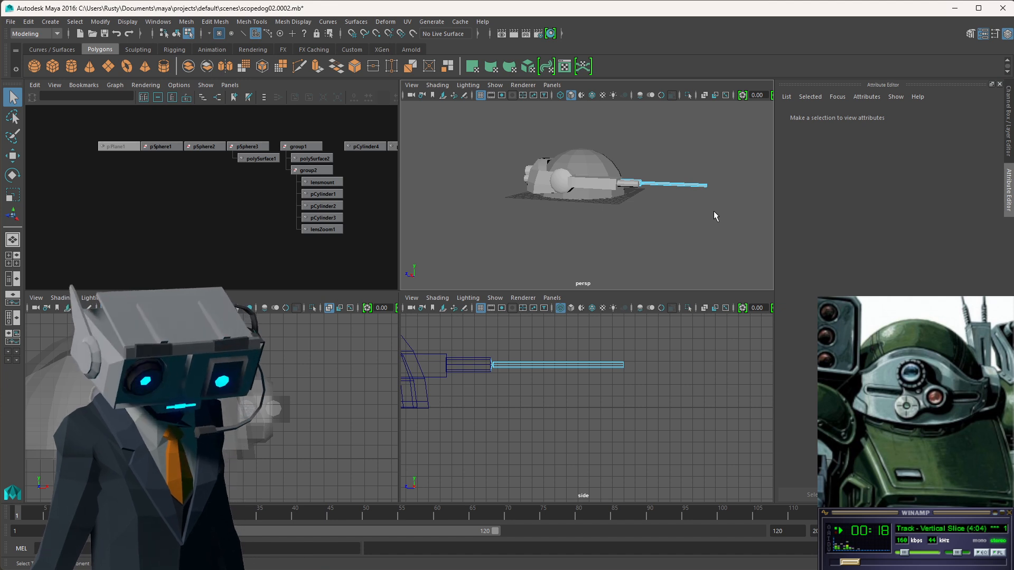
scroll(717, 209, "up", 4)
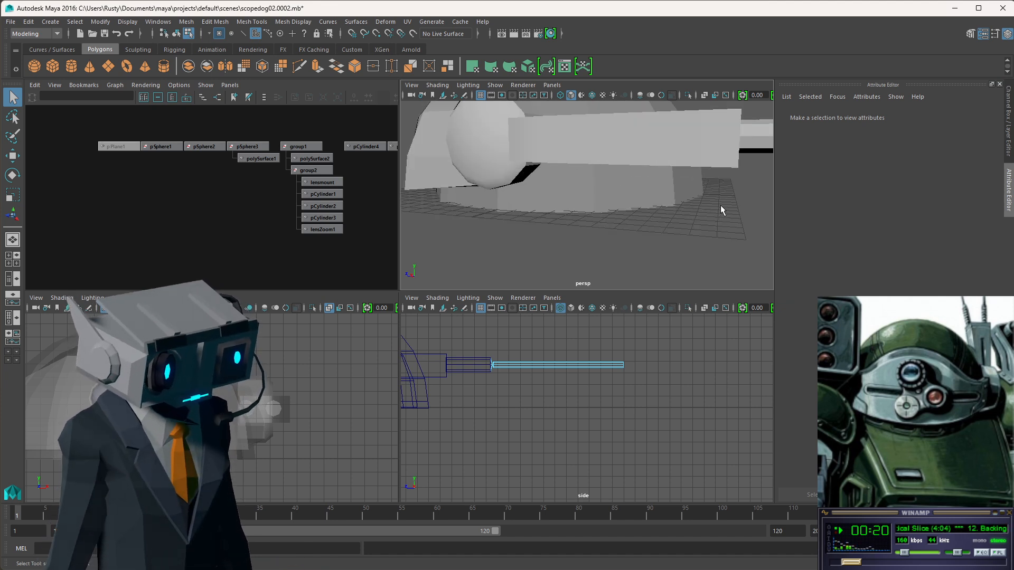
scroll(723, 203, "down", 3)
scroll(744, 201, "up", 2)
scroll(746, 187, "down", 2)
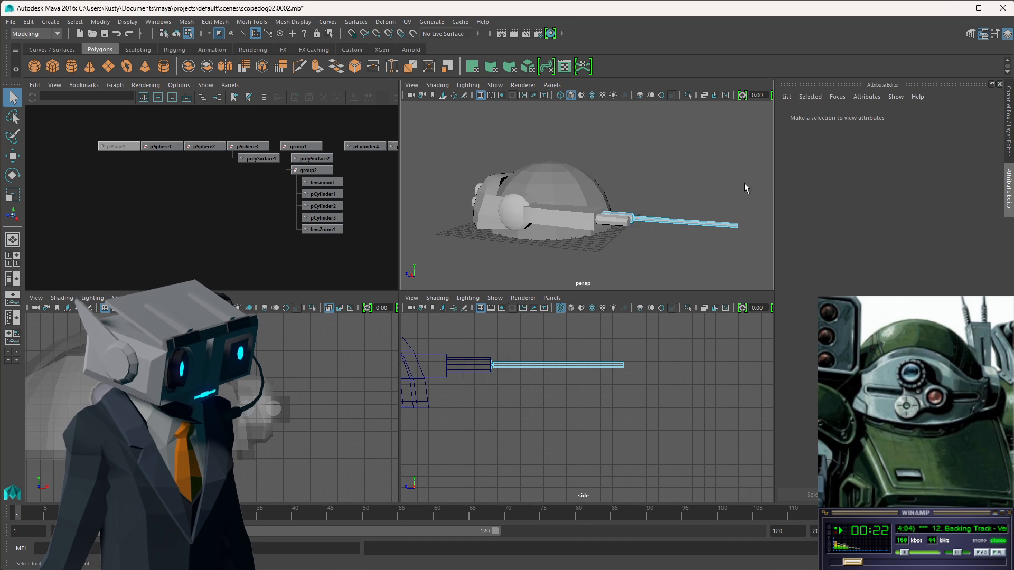
left_click_drag(708, 233, 662, 216, "alt")
scroll(686, 211, "up", 3)
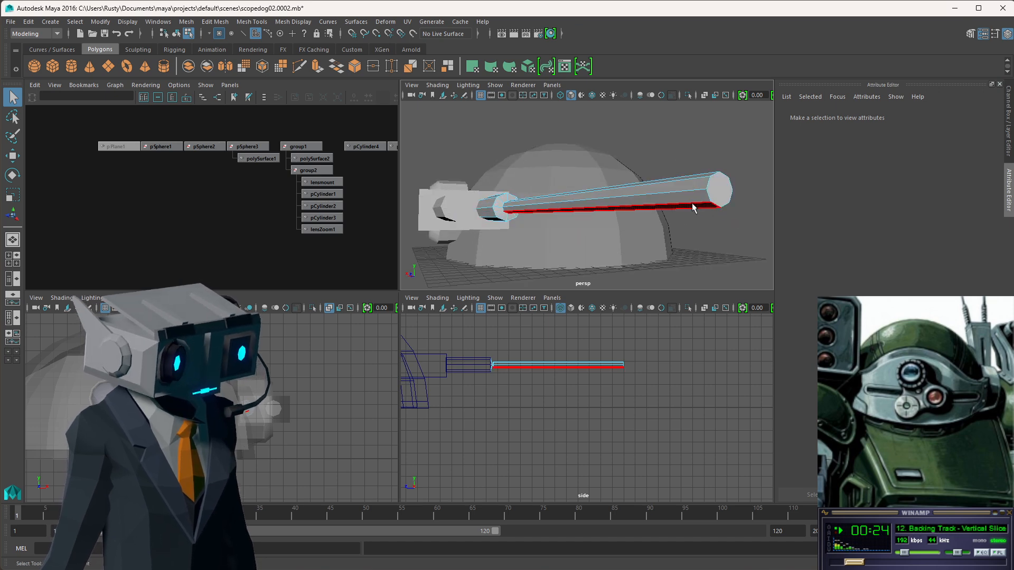
left_click(724, 190)
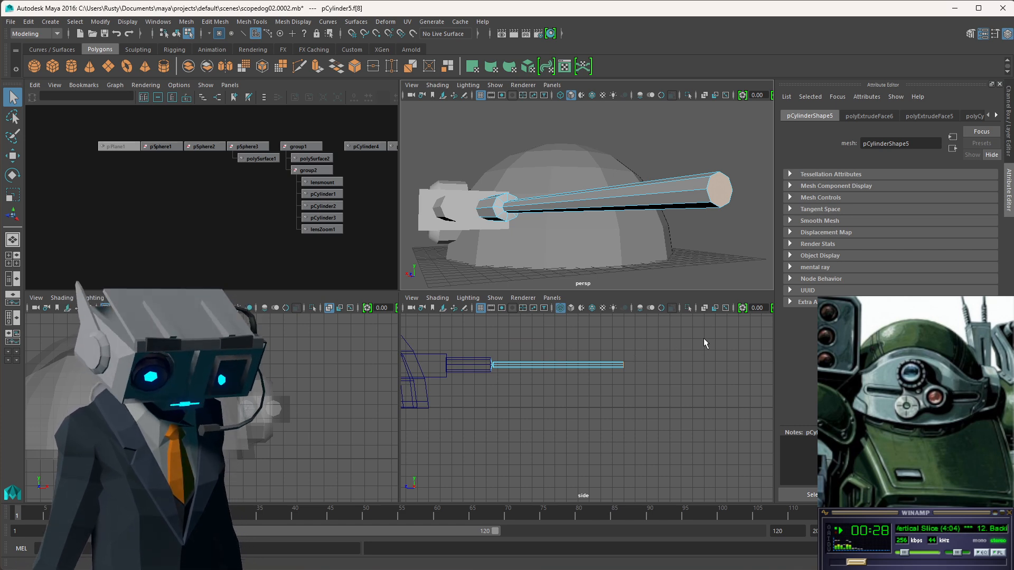
key("r")
mouse_move(723, 192)
left_mouse_down()
mouse_move(704, 192)
mouse_move(731, 208)
mouse_move(738, 190)
mouse_move(736, 199)
left_mouse_up()
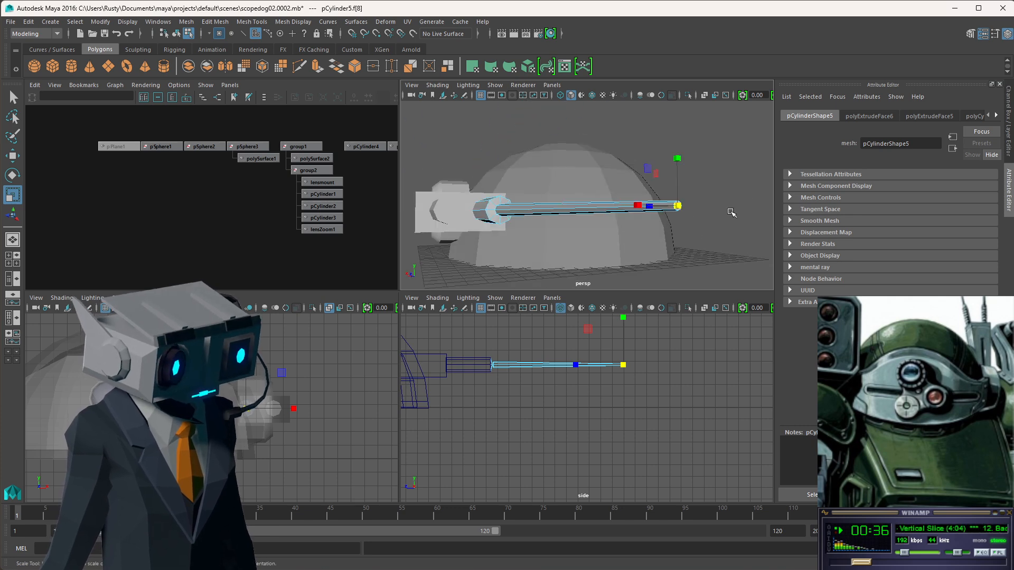
left_click(732, 212)
key("ctrl+z")
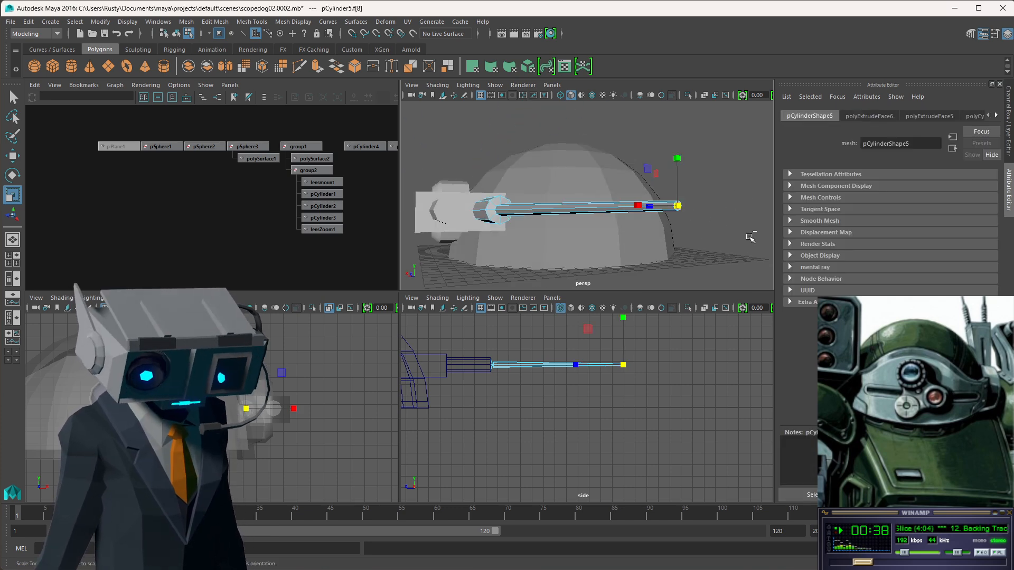
Extrude the antenna rod's tip face outward about 0.015 along local Z and reselect the end face
key("ctrl+e")
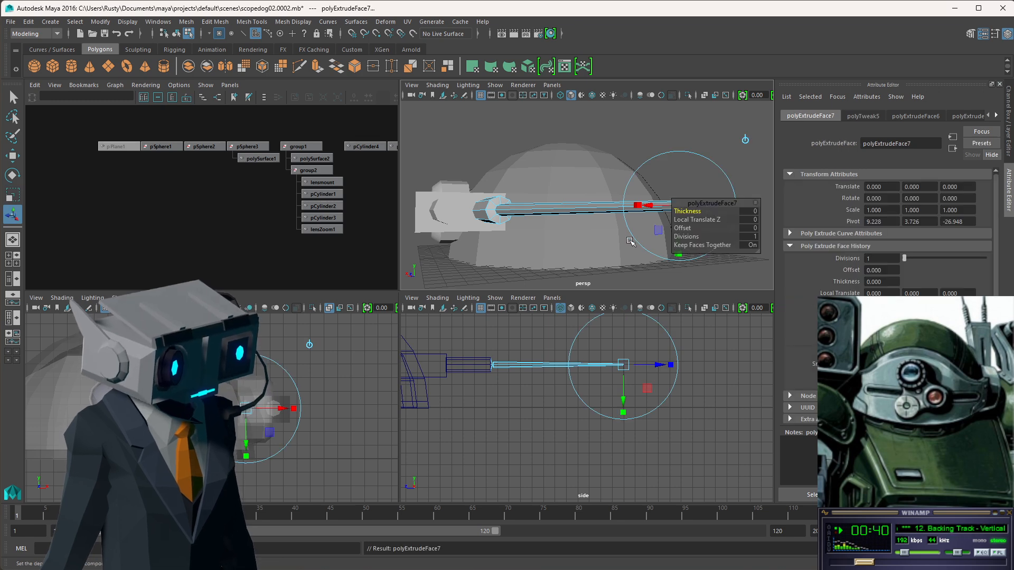
scroll(645, 368, "up", 3)
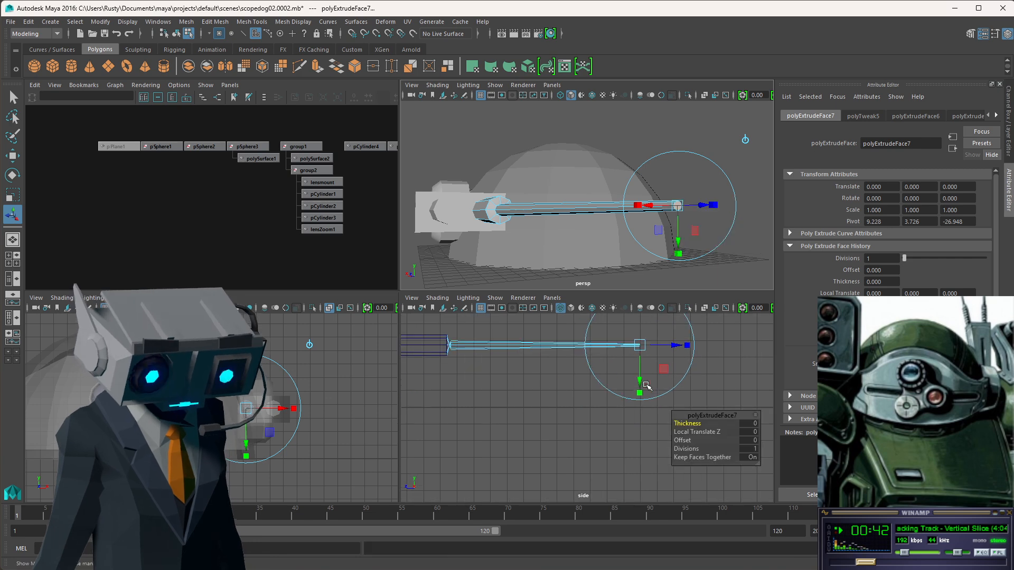
key("f")
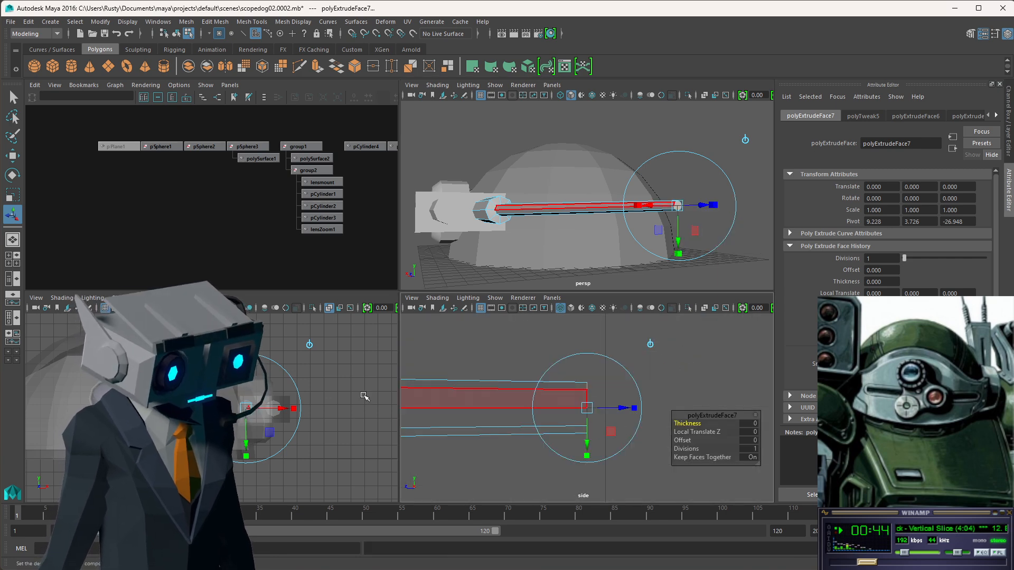
left_click_drag(624, 408, 626, 407)
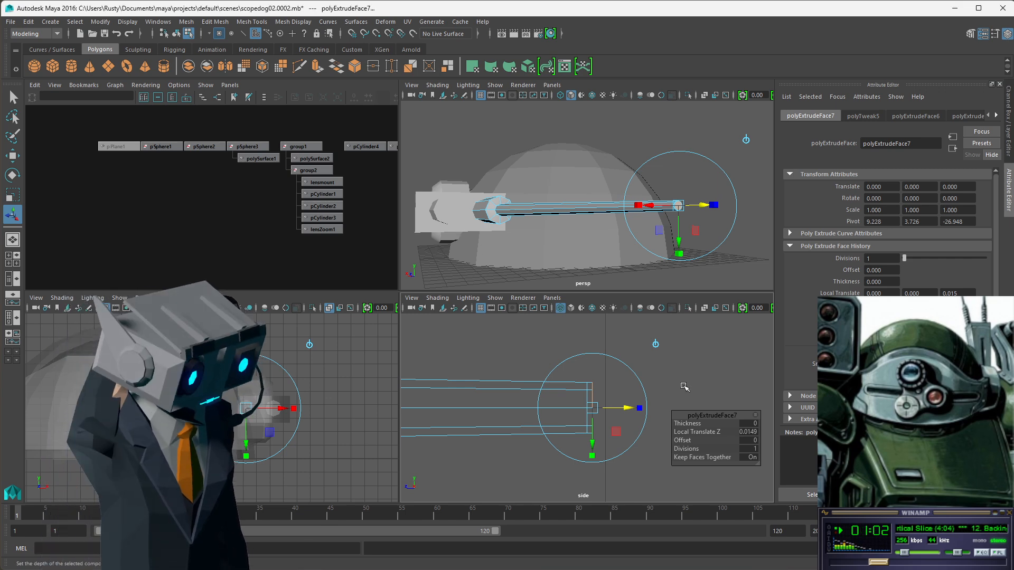
left_click(596, 411)
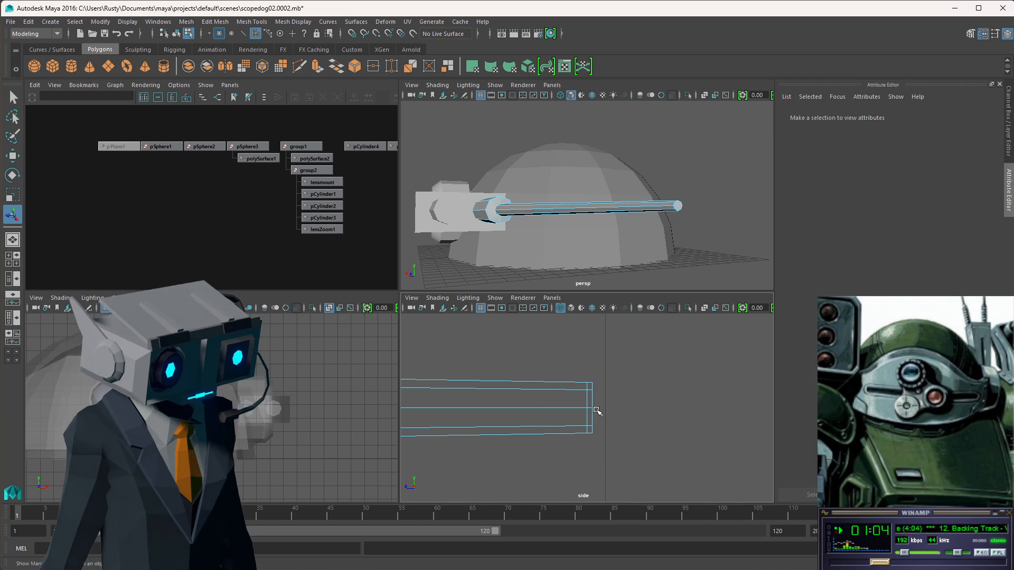
left_click(703, 198)
left_click(679, 206)
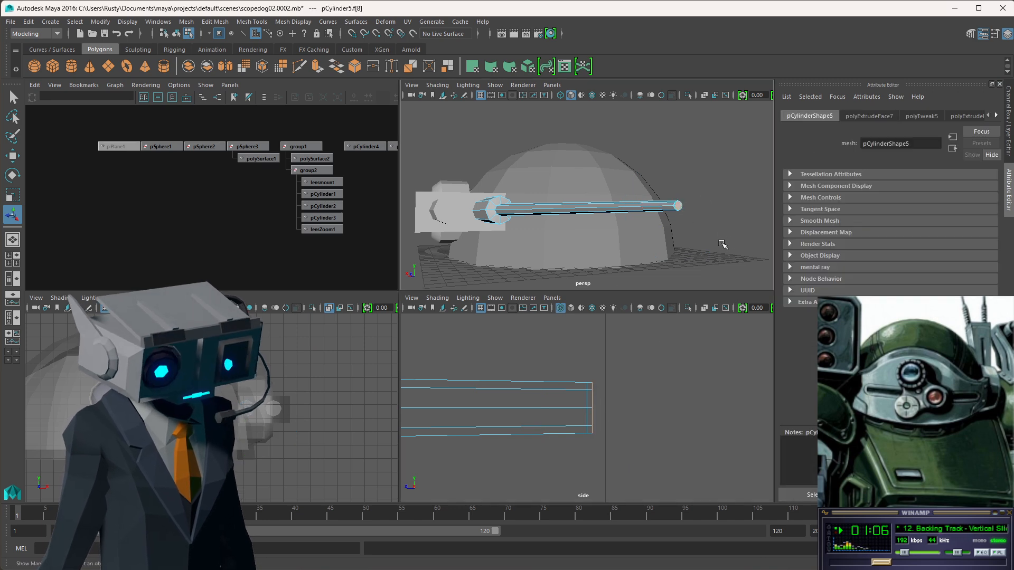
Extrude the antenna rod's tip face outward about 0.178 along local Z and finish the extrusion
key("ctrl+e")
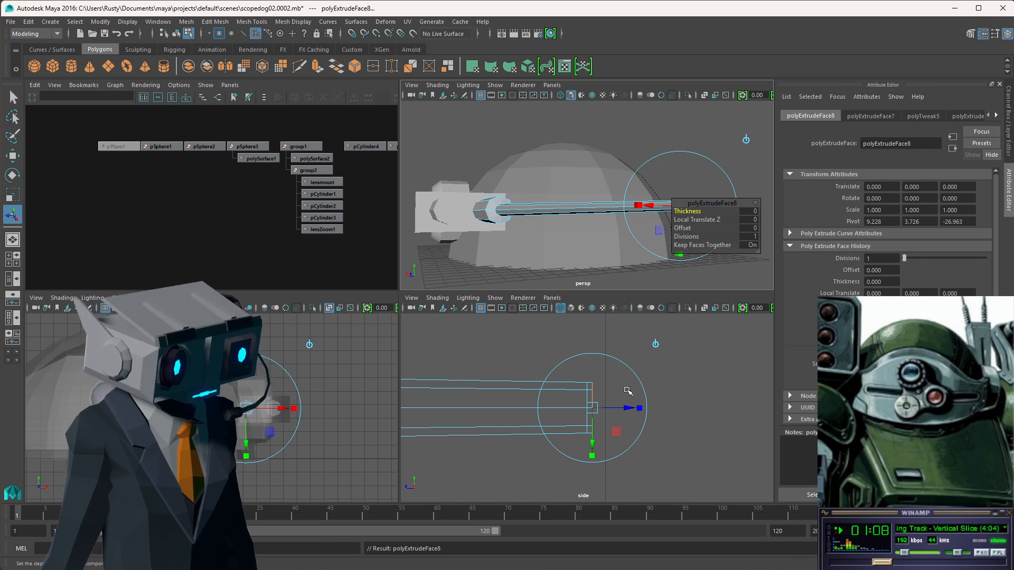
left_click_drag(629, 408, 692, 410)
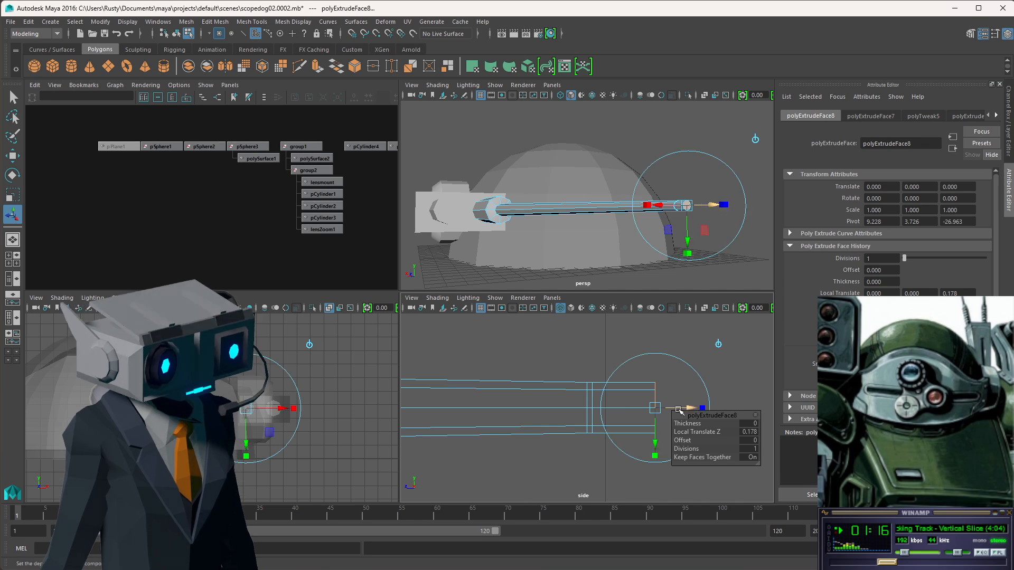
left_click(588, 355)
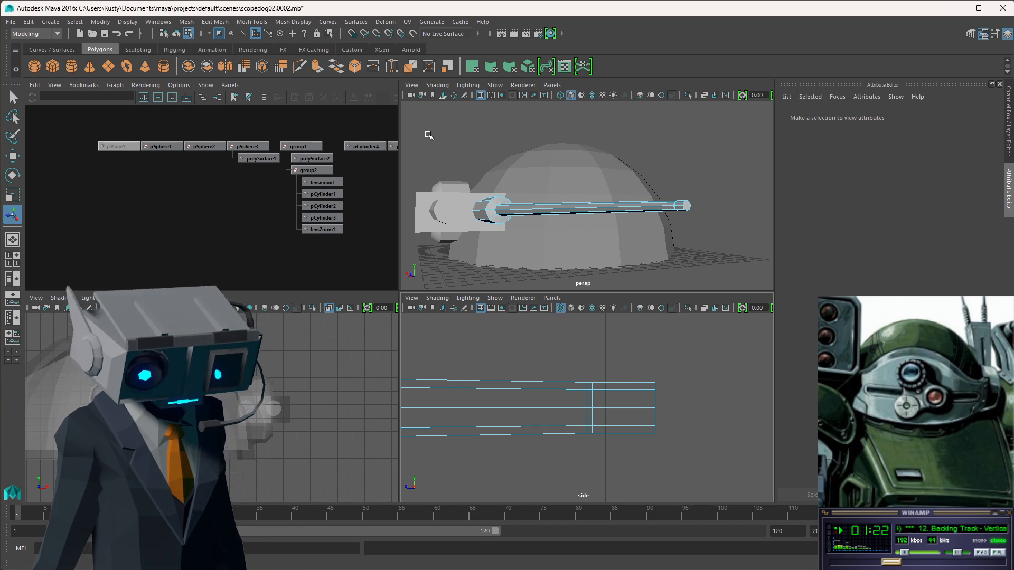
Select the outer two vertex rings at the antenna's tip, scale them up uniformly and move them outward along Z to form a wider cap
left_click_drag(681, 363, 590, 468)
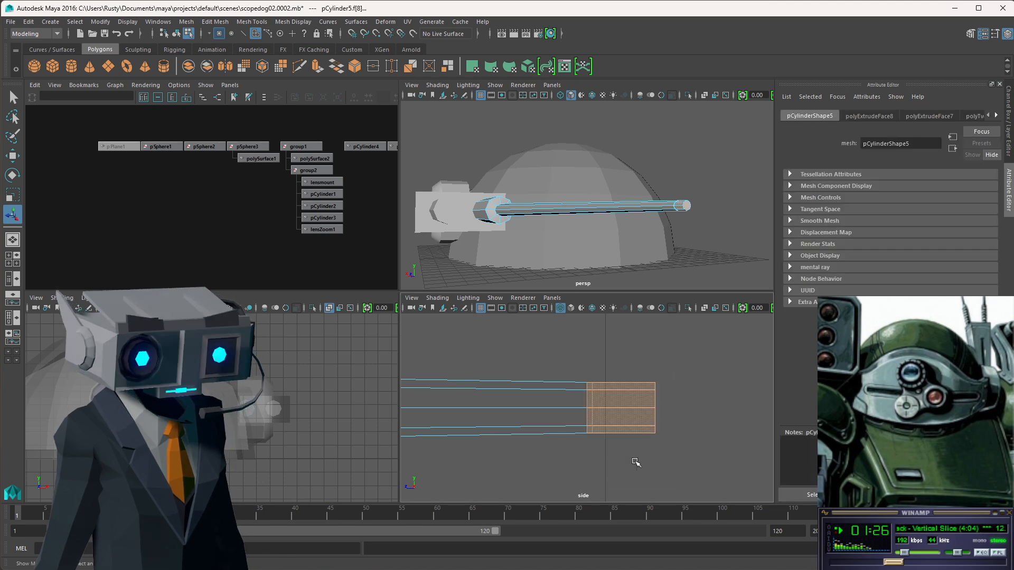
left_click(701, 441)
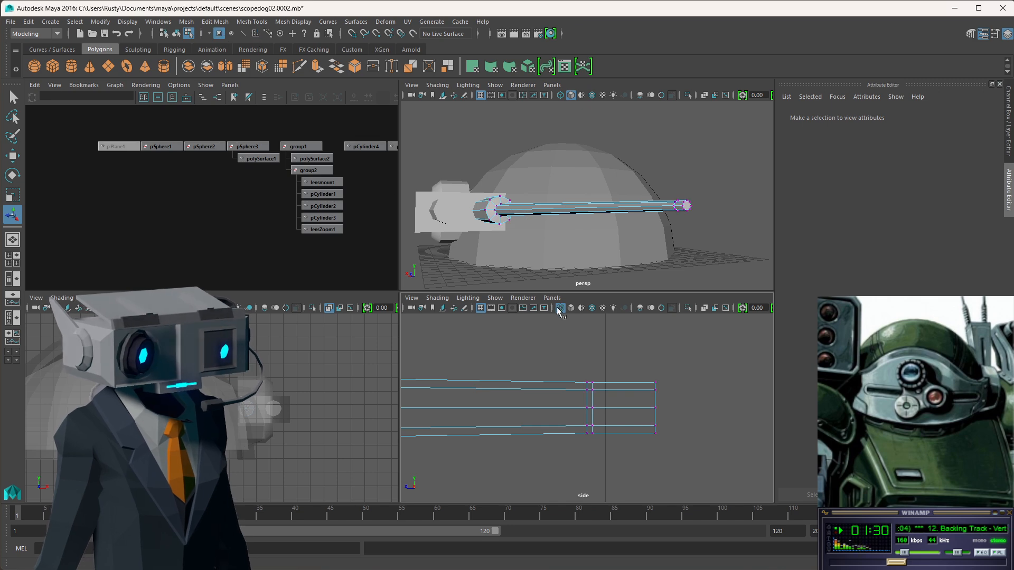
left_click_drag(689, 367, 586, 466)
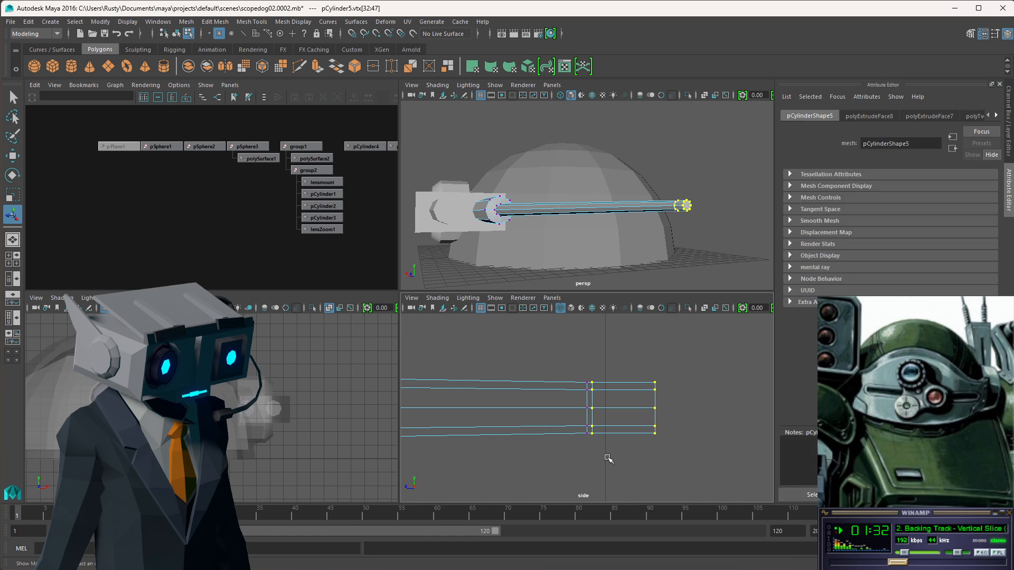
key("r")
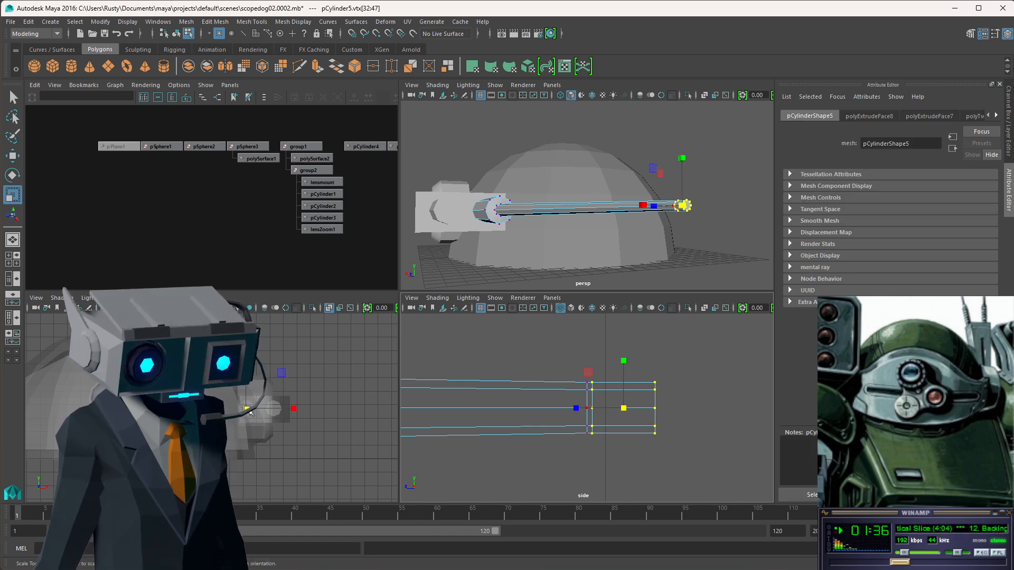
left_click_drag(250, 412, 250, 411)
key("w")
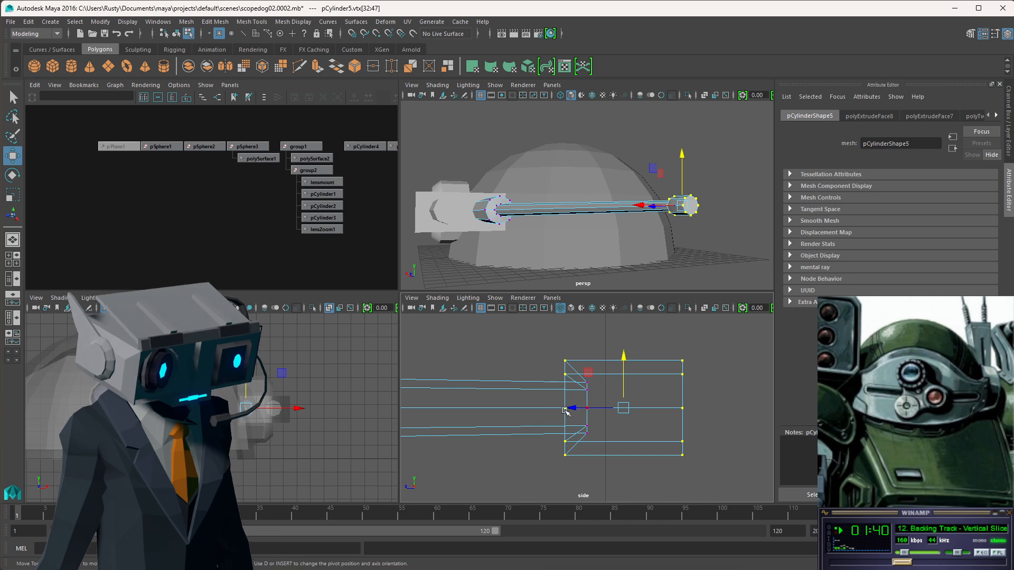
left_click_drag(574, 417, 601, 419)
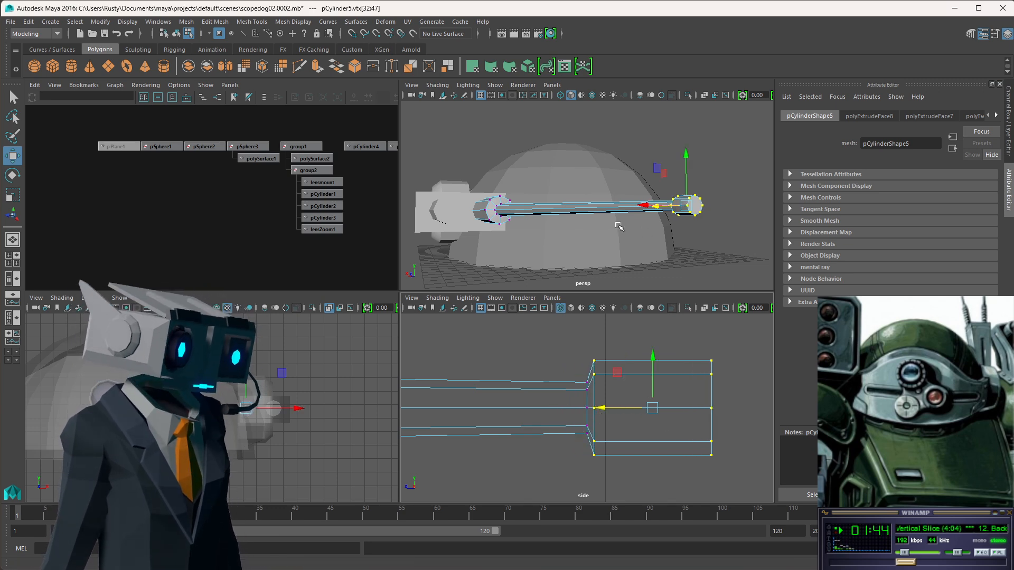
Scale the antenna tip cap's vertices down slightly and uniformly, with the front view in wireframe, and return to object selection
left_click_drag(559, 210, 586, 220, "alt")
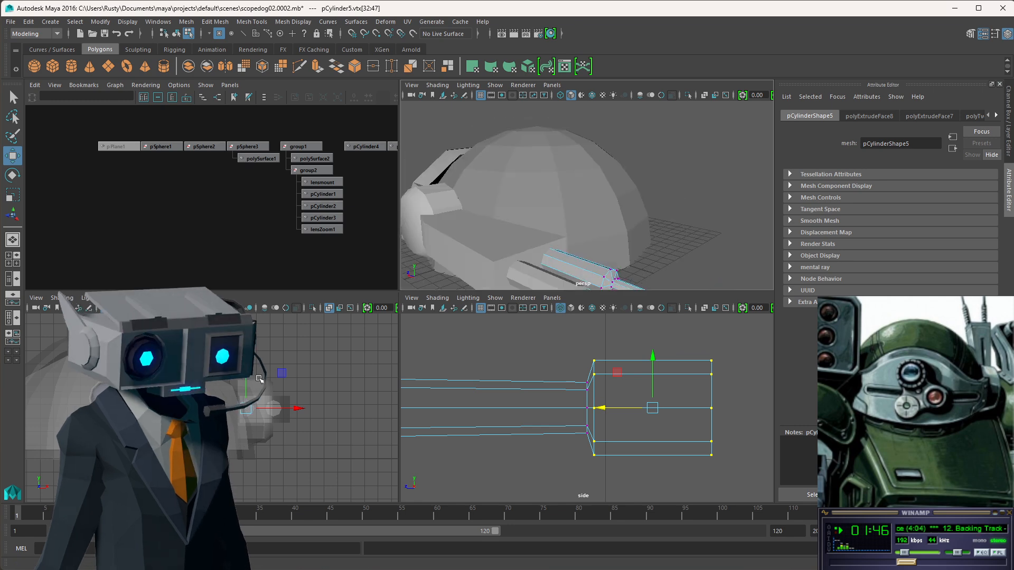
right_click_drag(252, 426, 312, 430, "alt")
right_click_drag(396, 437, 354, 426, "alt")
key("4")
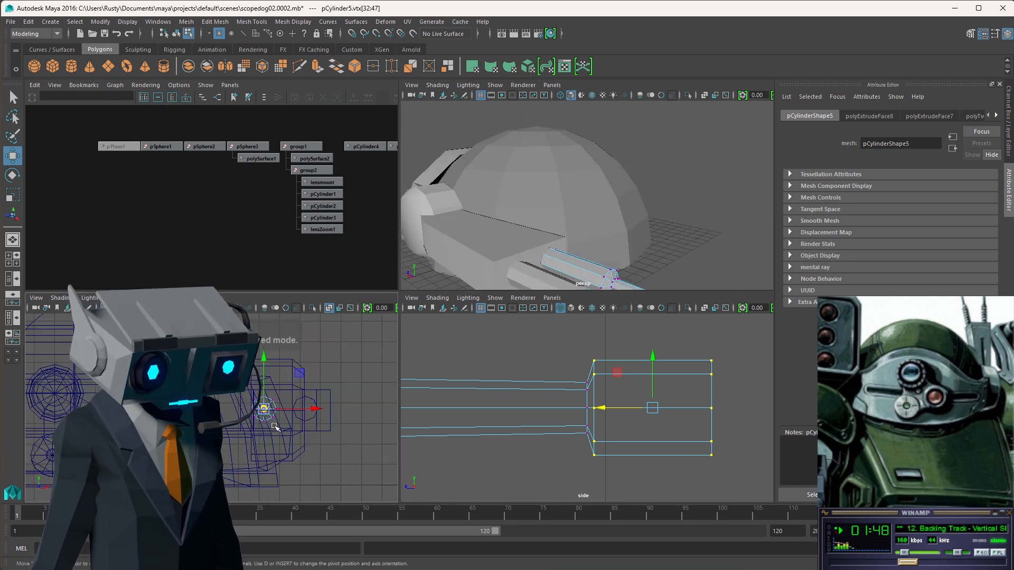
right_click_drag(253, 426, 341, 431, "alt")
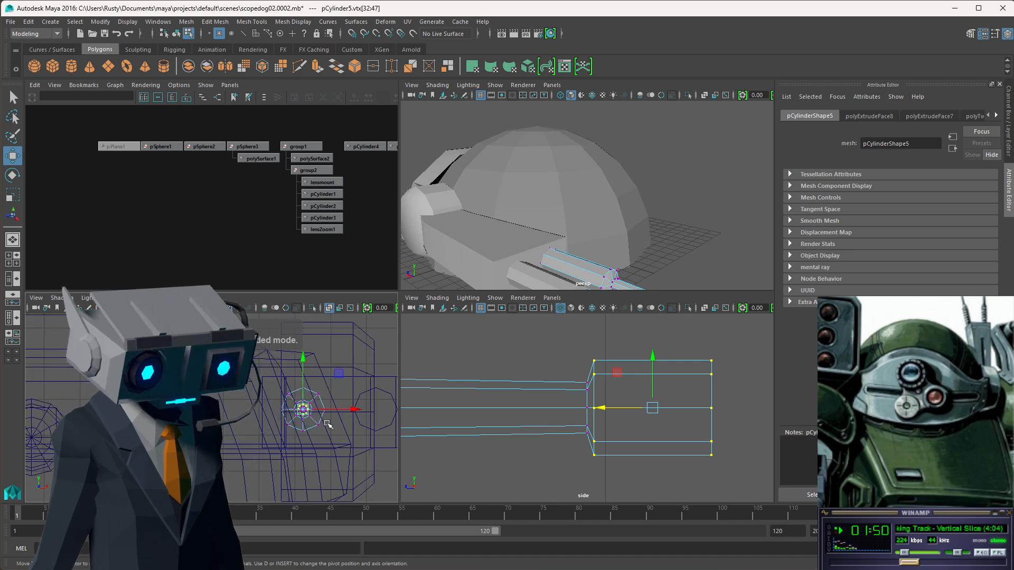
key("r")
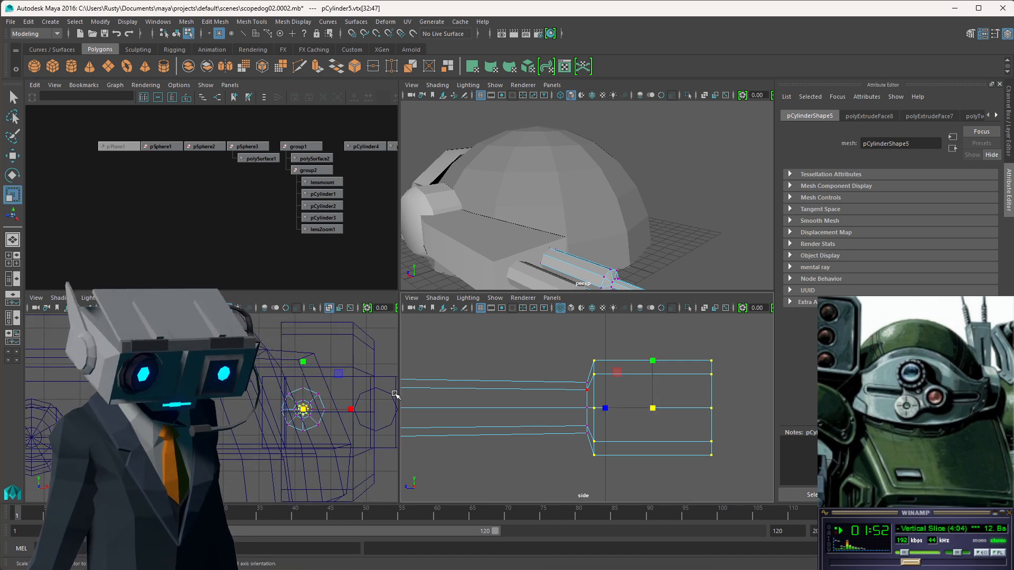
left_click_drag(302, 411, 305, 414)
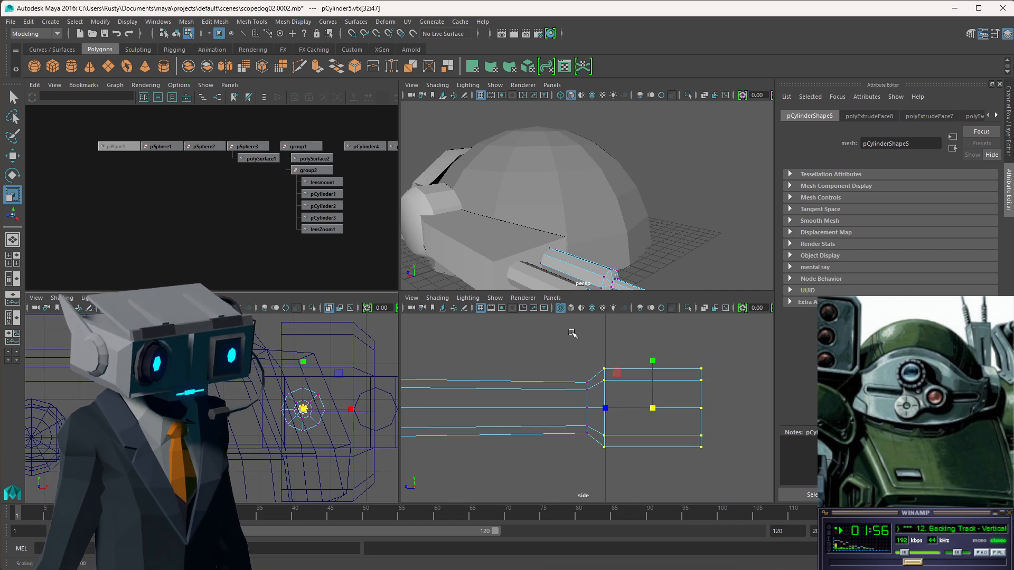
left_click(474, 339)
left_click(176, 37)
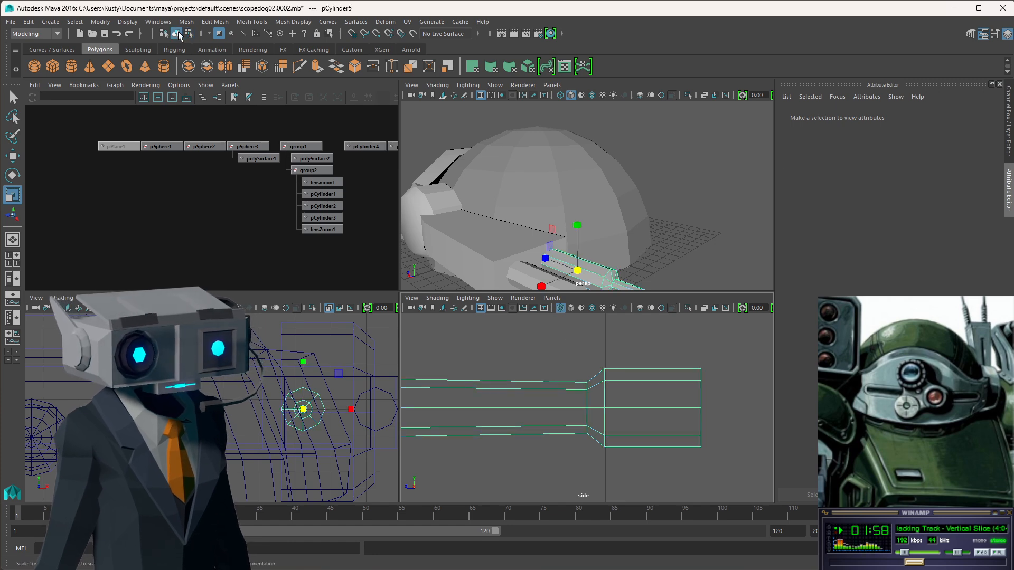
Select the whole antenna object and duplicate it in place
scroll(599, 245, "down", 5)
left_click_drag(609, 249, 680, 241, "alt")
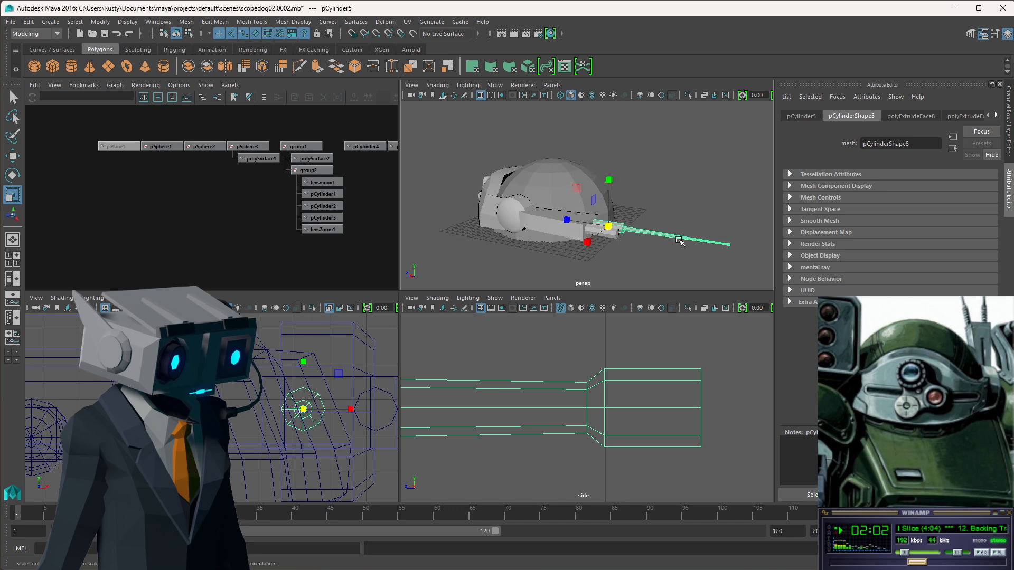
left_click(616, 237)
left_click(645, 258)
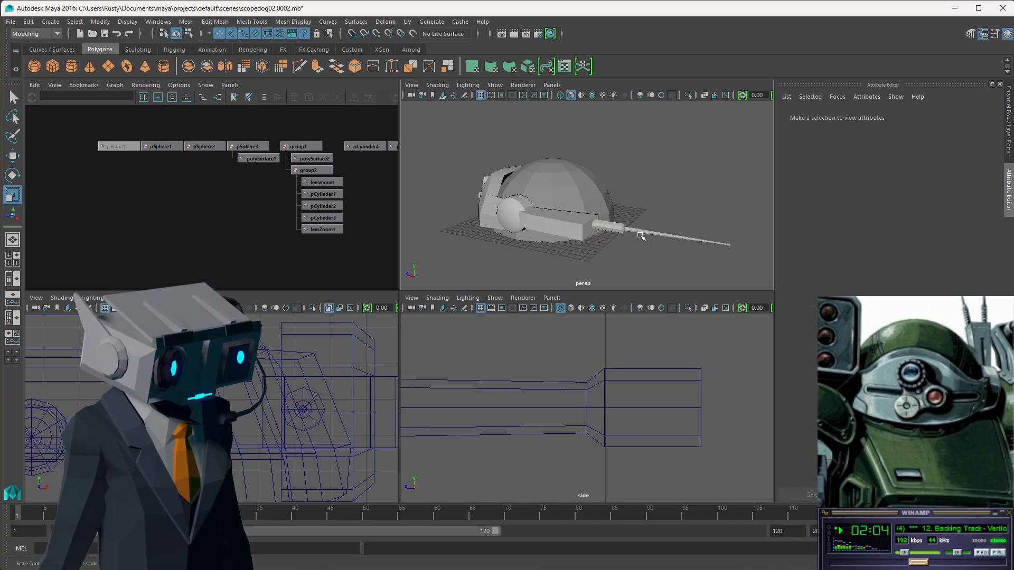
left_click(622, 229)
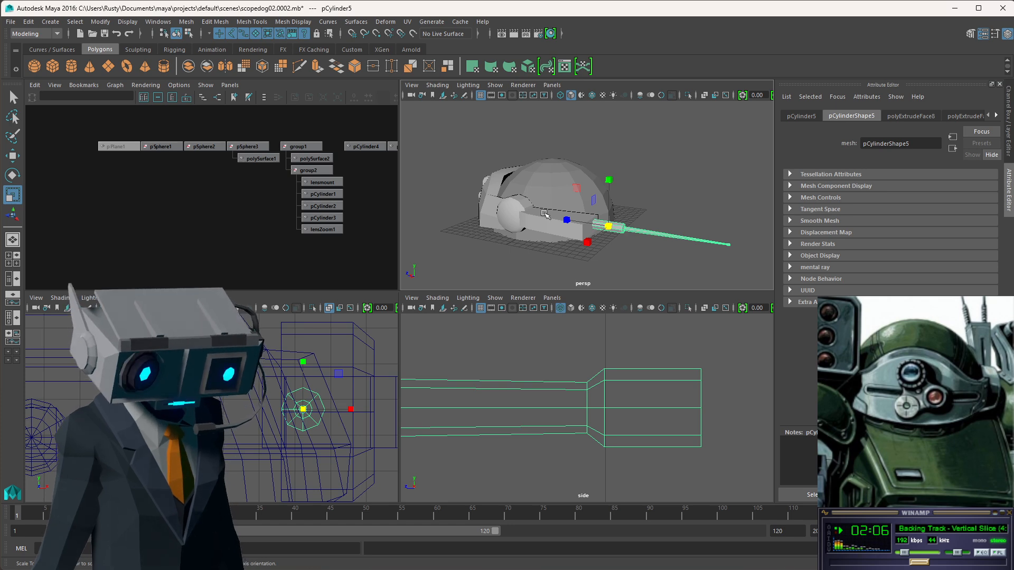
key("q")
key("ctrl+d")
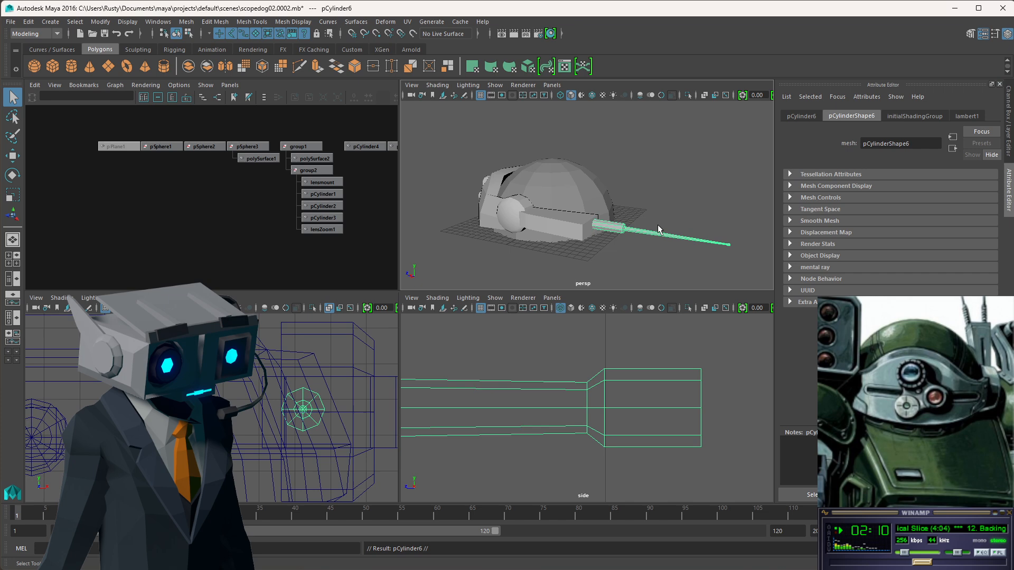
Move the duplicate antenna outward along X so it sits beside the original on the flared box's rear end
mouse_move(658, 224)
left_mouse_down("alt")
mouse_move(667, 231)
mouse_move(643, 216)
left_mouse_up("alt")
key("w")
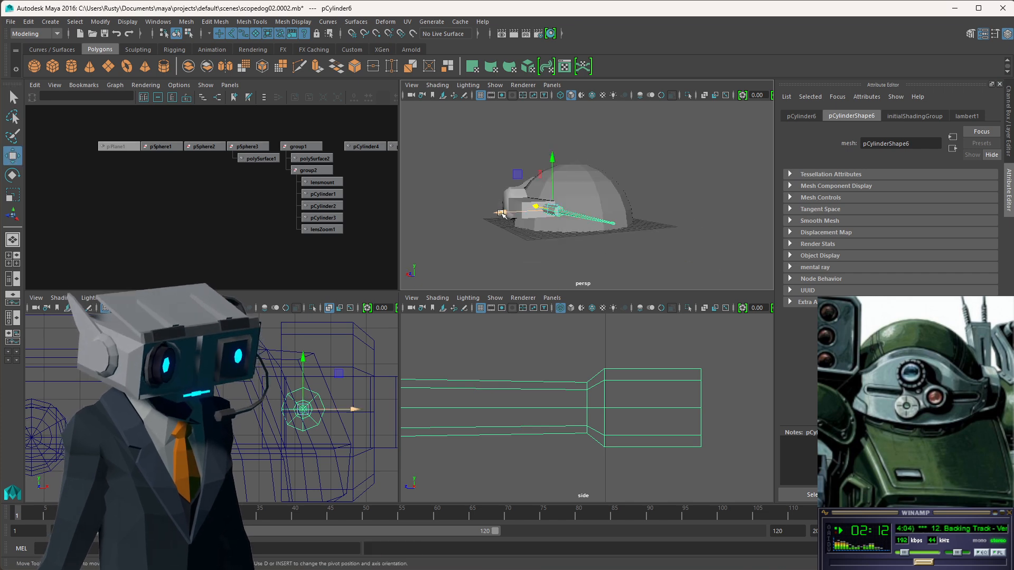
left_click_drag(502, 214, 483, 216)
left_click_drag(484, 215, 479, 215)
middle_click_drag(395, 421, 351, 417, "alt")
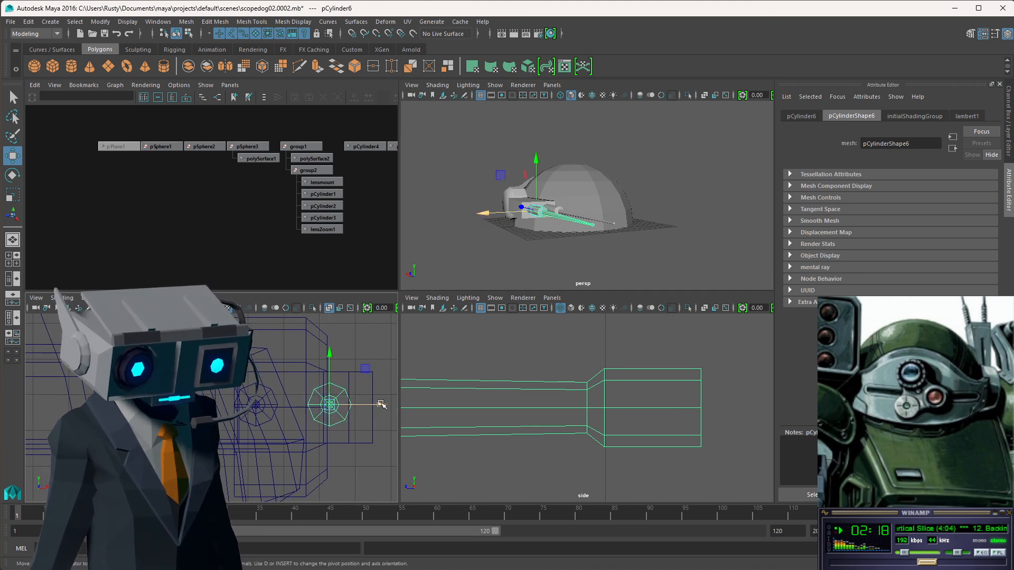
left_click_drag(381, 405, 382, 404)
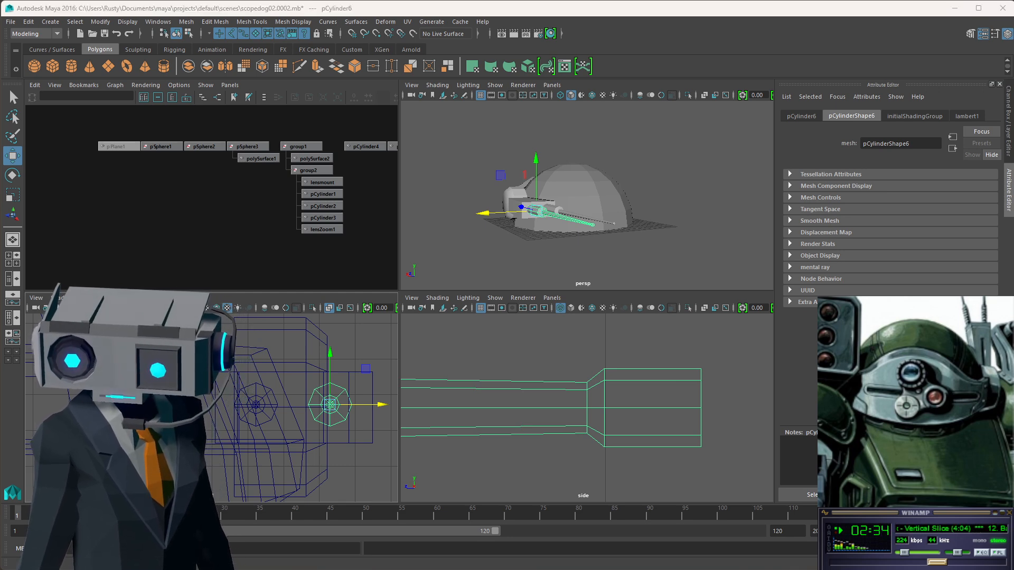
Switch to the browser and seek the Votoms opening video to about 1:07 to examine the Scopedog's antennas
key("alt+Tab")
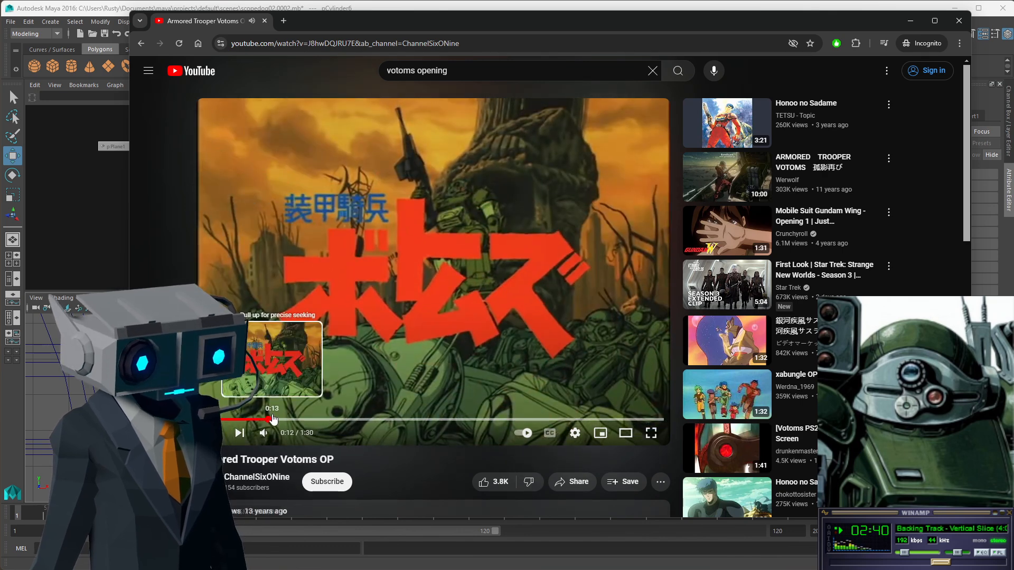
left_click_drag(333, 424, 555, 419)
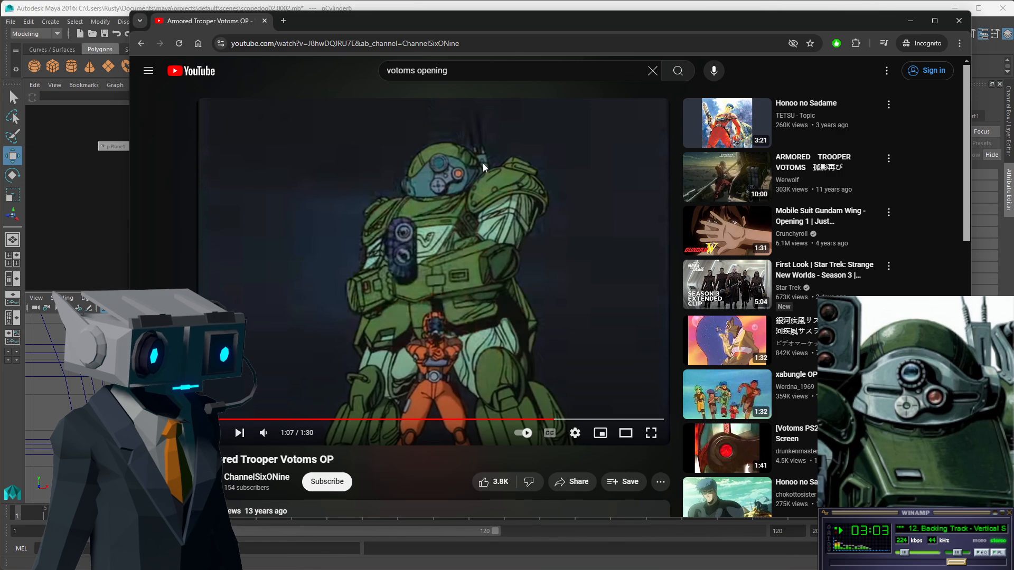
left_click(910, 21)
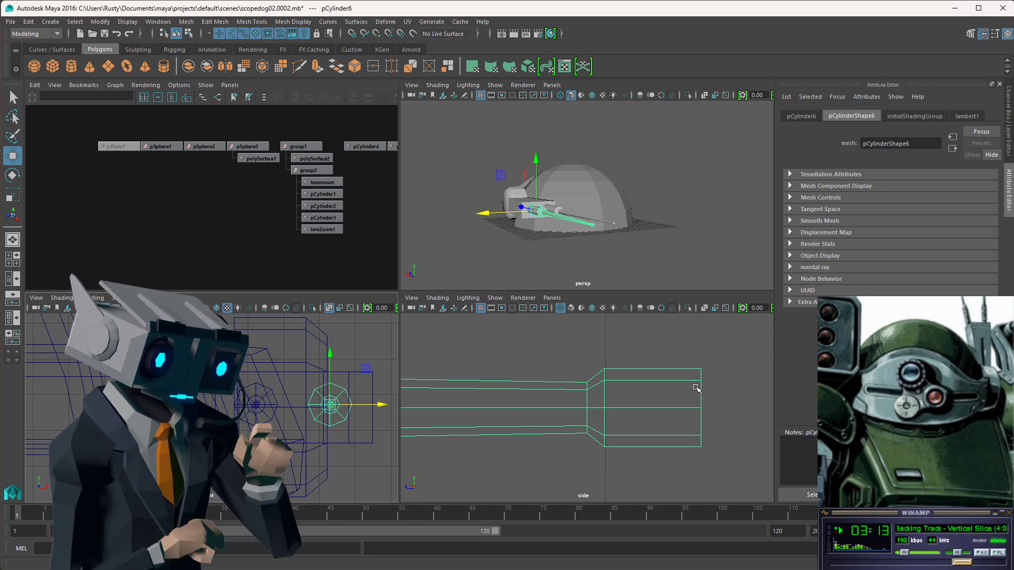
Shorten the outer duplicate antenna by moving its tip vertices back toward the head along Z, and return to object selection
scroll(357, 449, "down", 3)
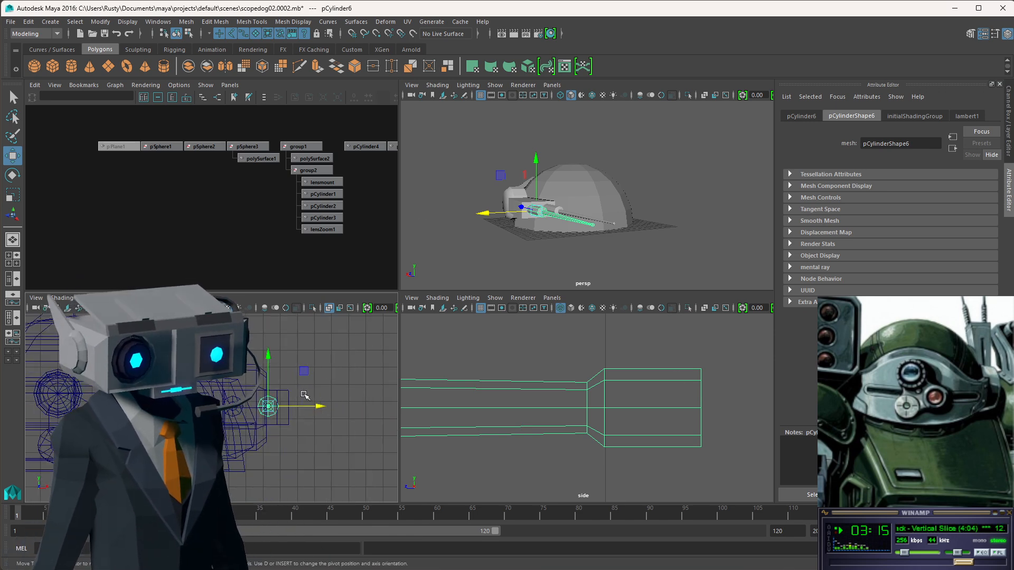
left_click(645, 230)
left_click(615, 223)
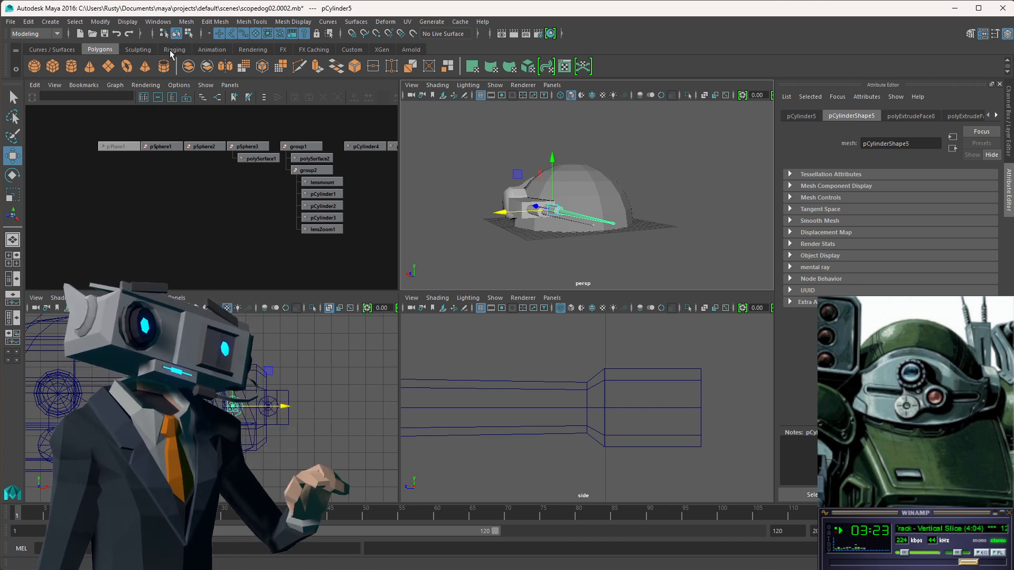
left_click(592, 227)
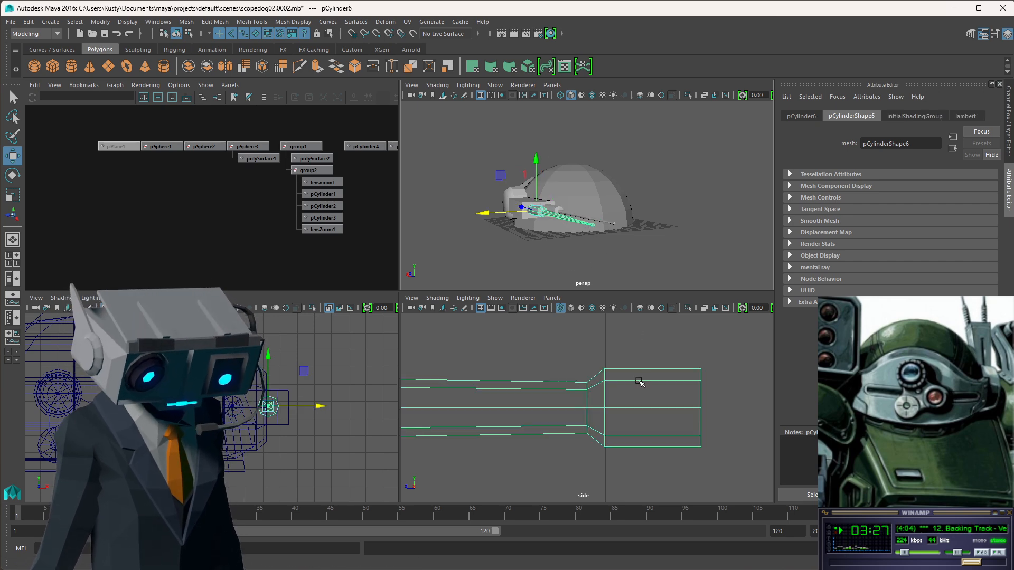
key("F8")
left_click_drag(738, 345, 546, 476)
left_click_drag(592, 407, 260, 395)
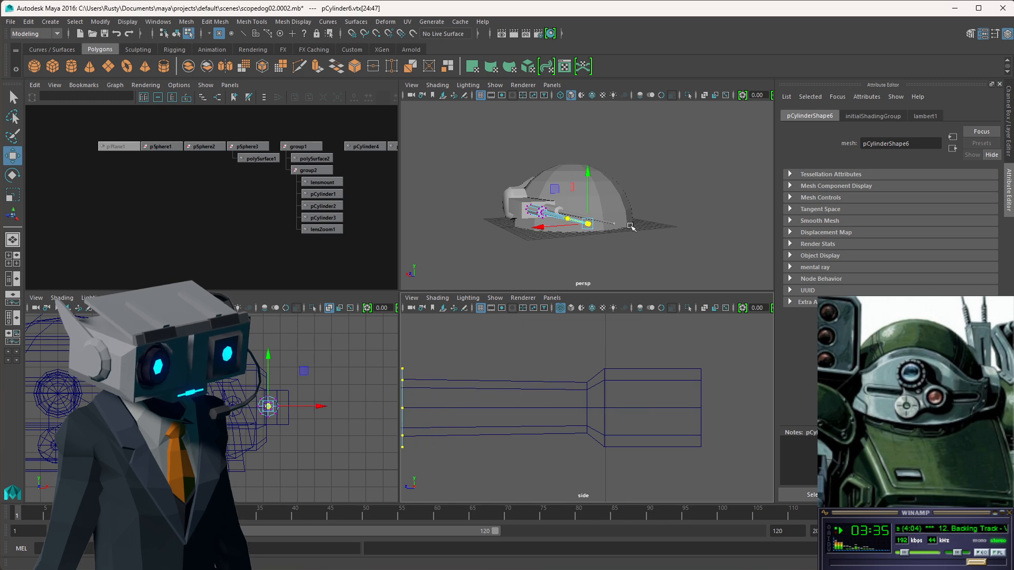
left_click_drag(607, 243, 708, 265, "alt")
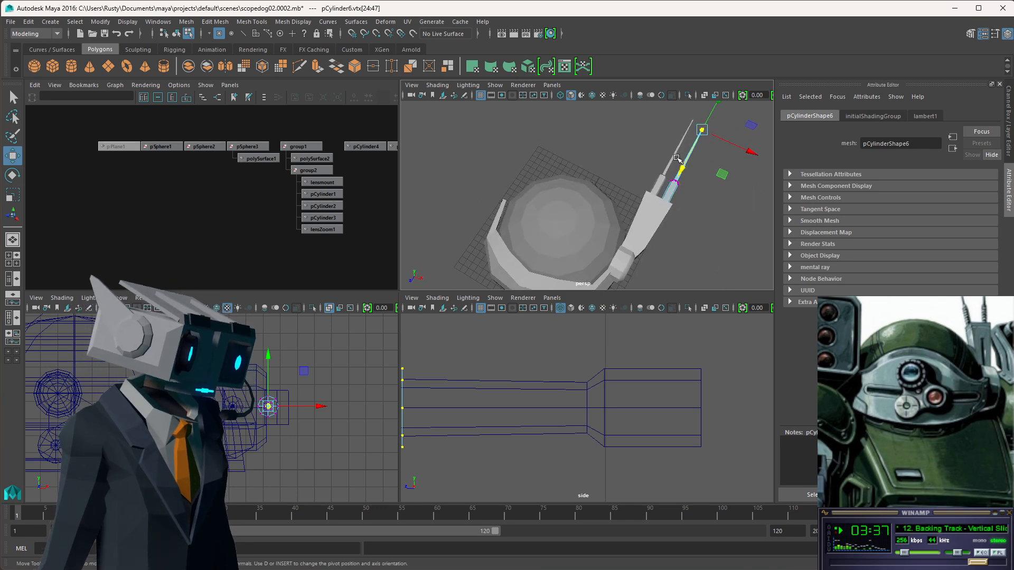
left_click_drag(680, 170, 727, 162)
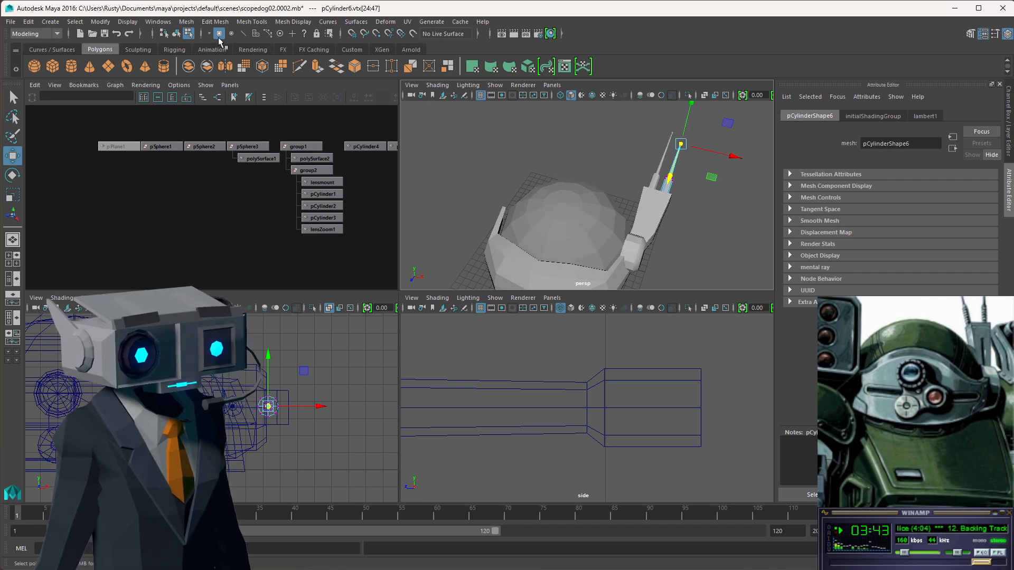
left_click(177, 33)
left_click(589, 160)
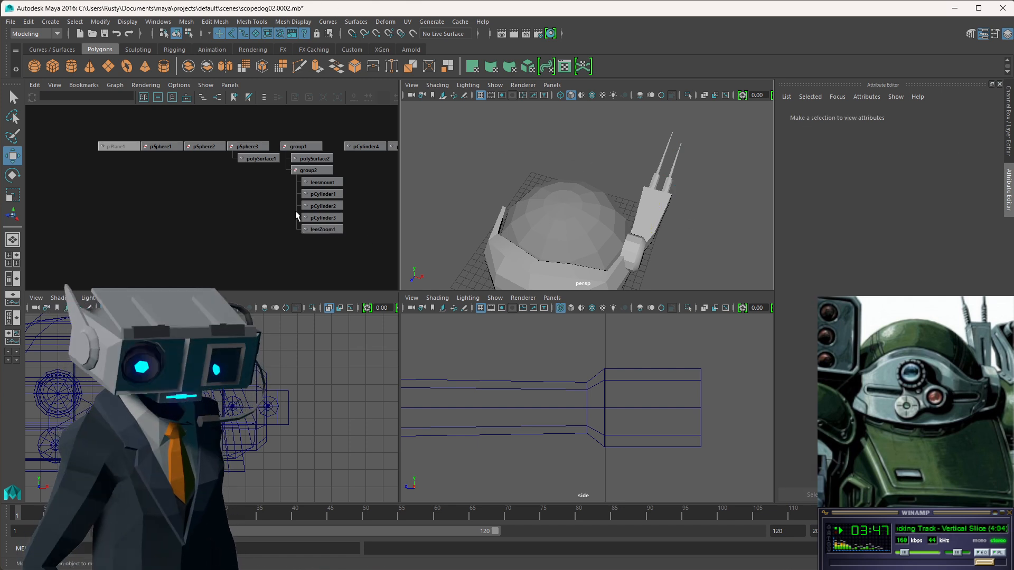
Rename the shorter outer antenna cylinder, pCylinder6, to antennashort
middle_click_drag(296, 210, 142, 239, "alt")
left_click(342, 175)
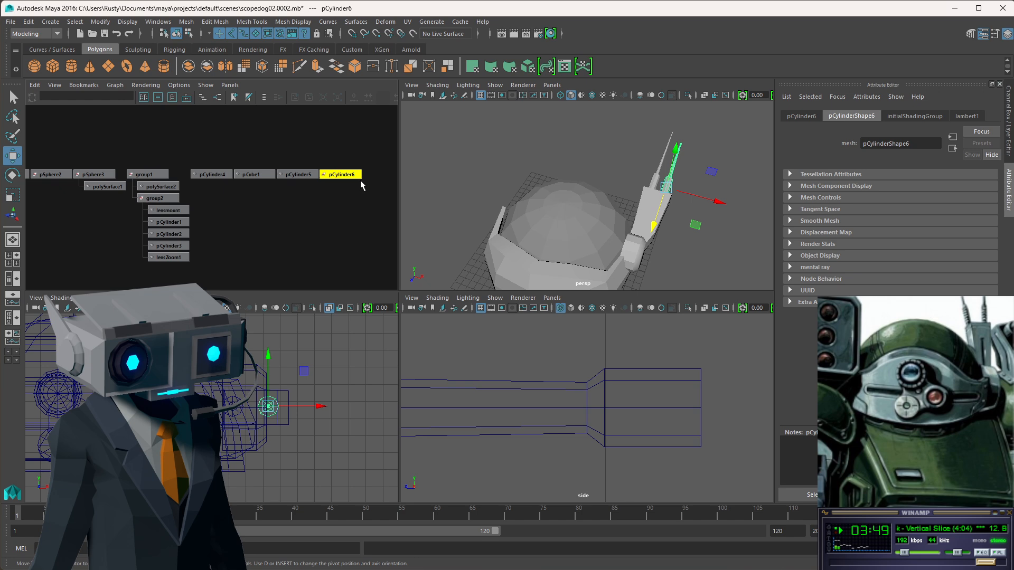
left_click(813, 117)
left_click_drag(918, 144, 816, 148)
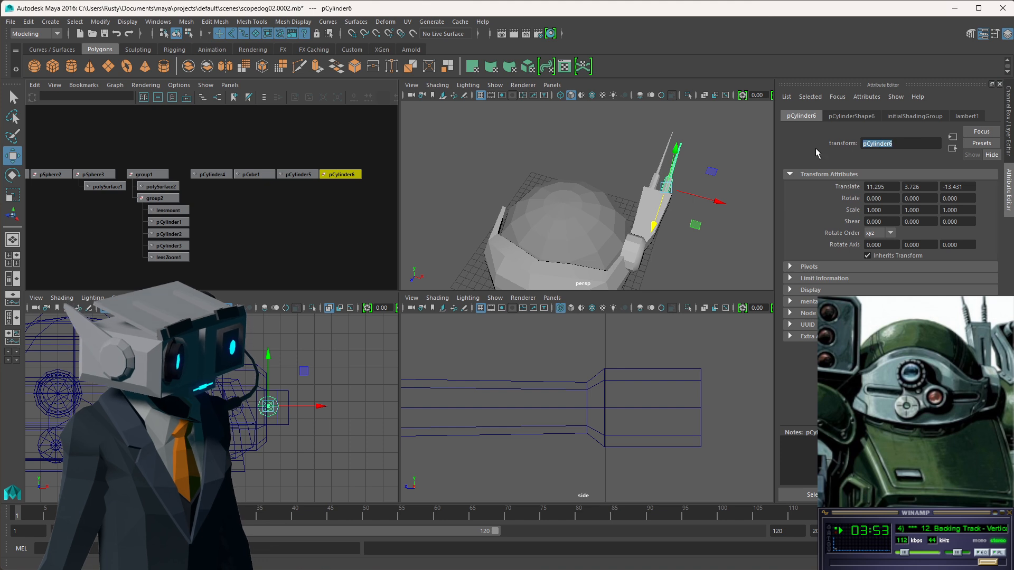
type("antenna")
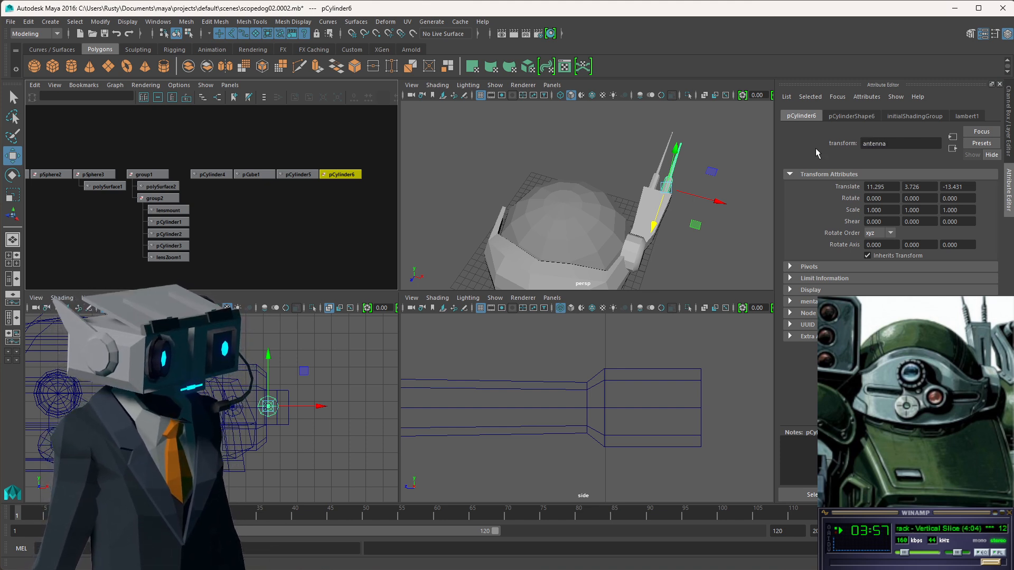
type("sho")
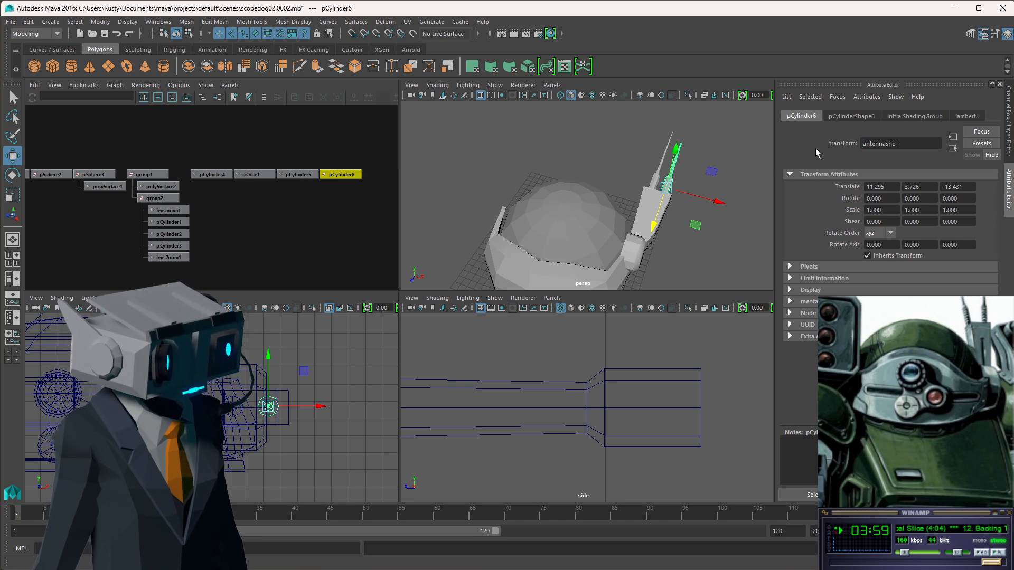
type("frt")
key("Return")
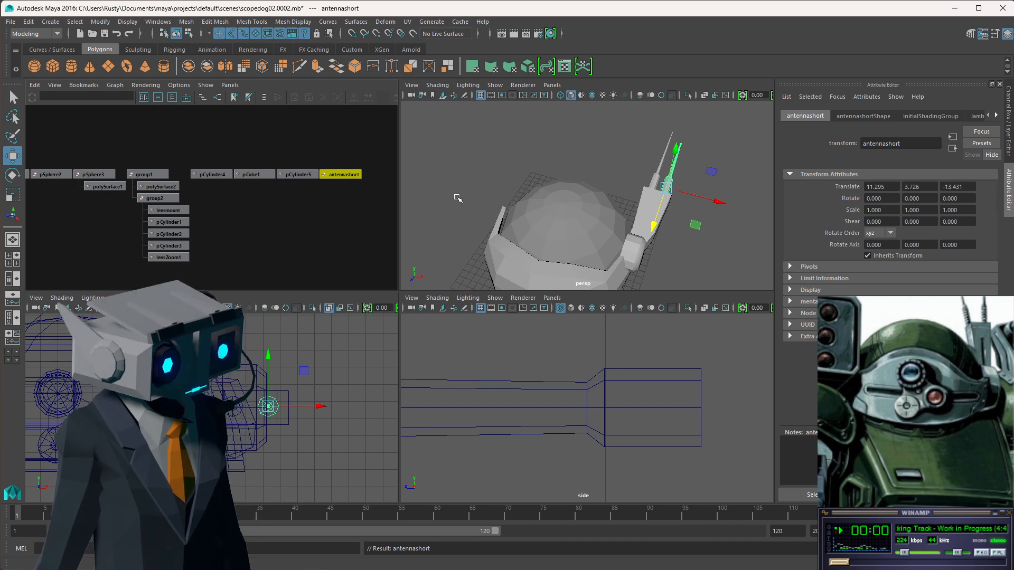
Rename the longer inner antenna cylinder, pCylinder5, to anterralong
left_click(299, 174)
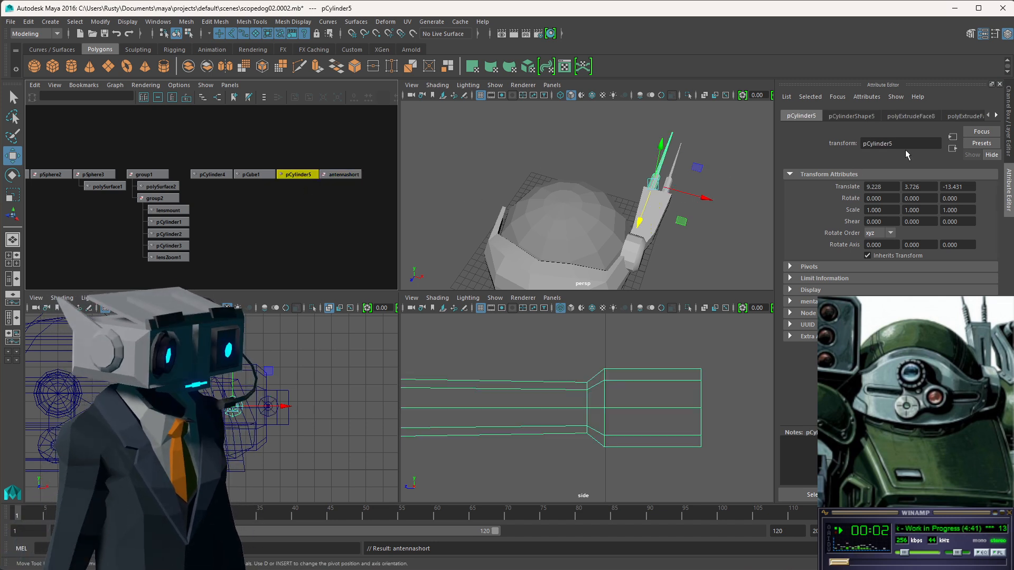
left_click_drag(916, 145, 828, 144)
type("an")
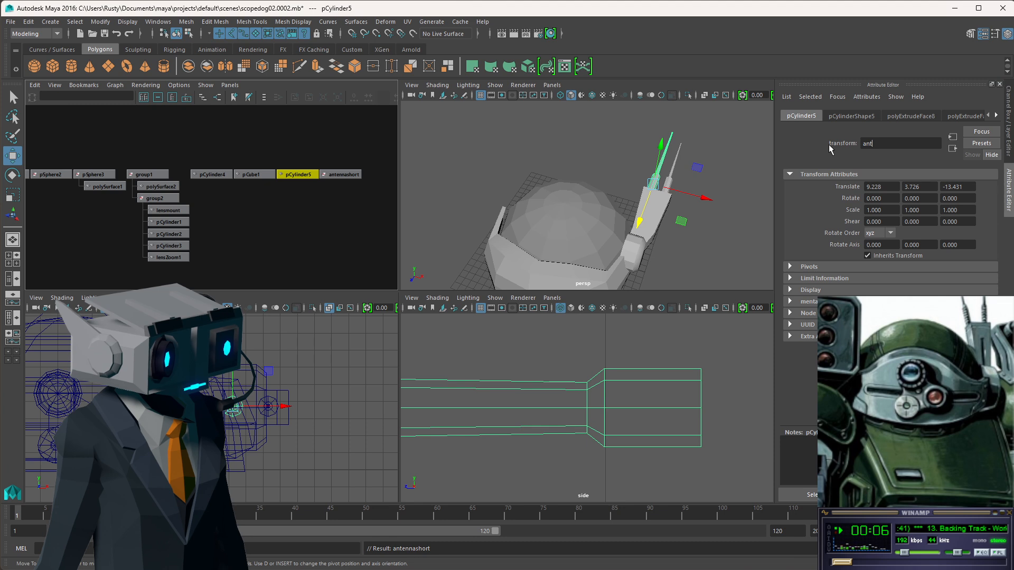
type("terra")
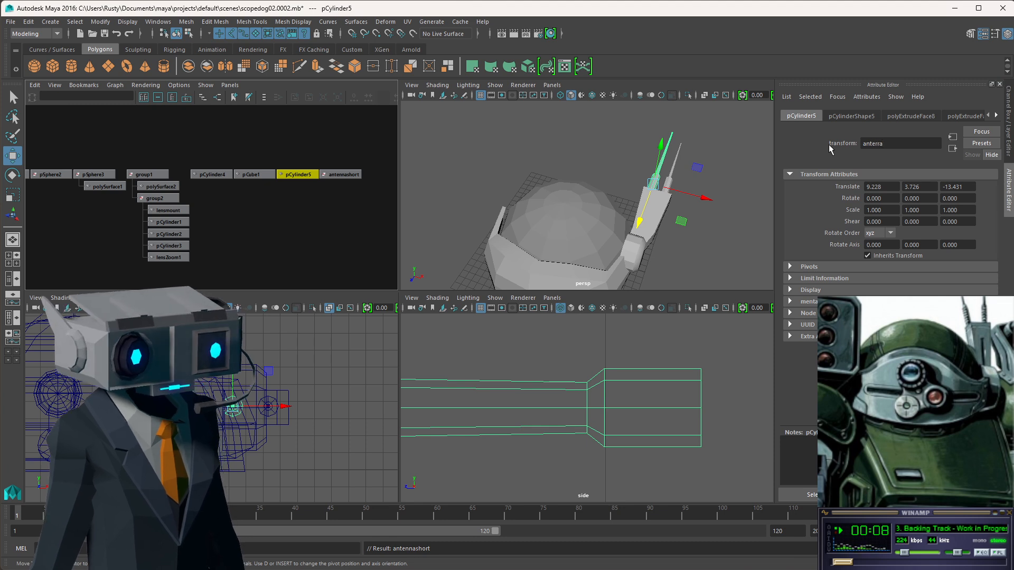
type("long")
key("Return")
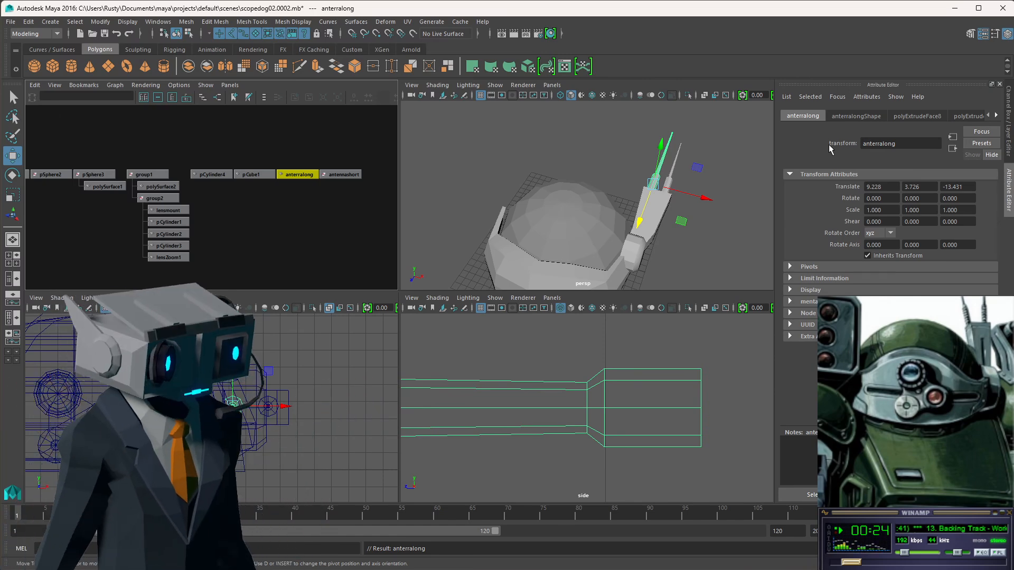
Rename the flared box that carries the antennas, pCube1, to antennamount
left_click(254, 174)
left_click_drag(900, 140, 841, 143)
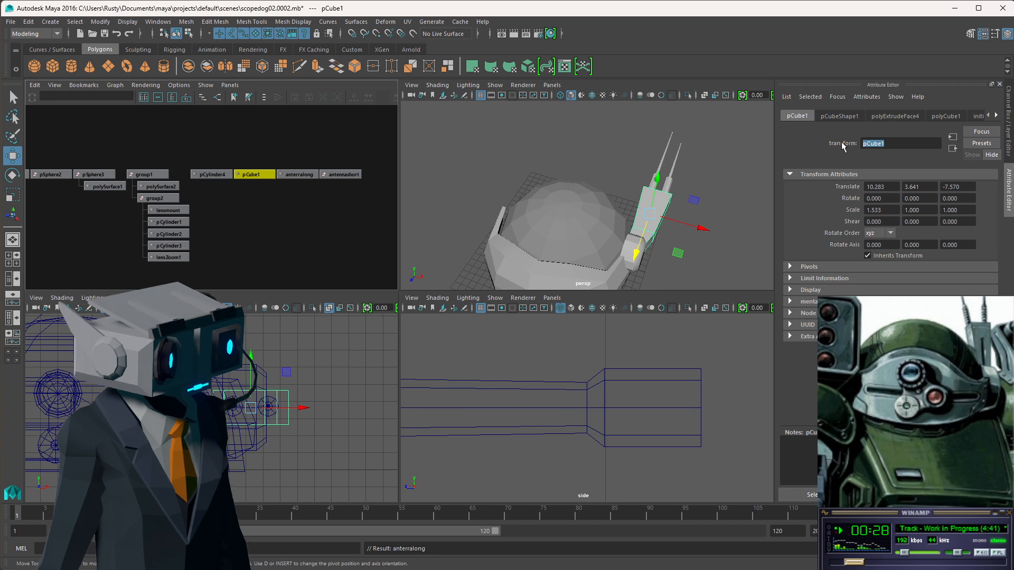
type("antennamount")
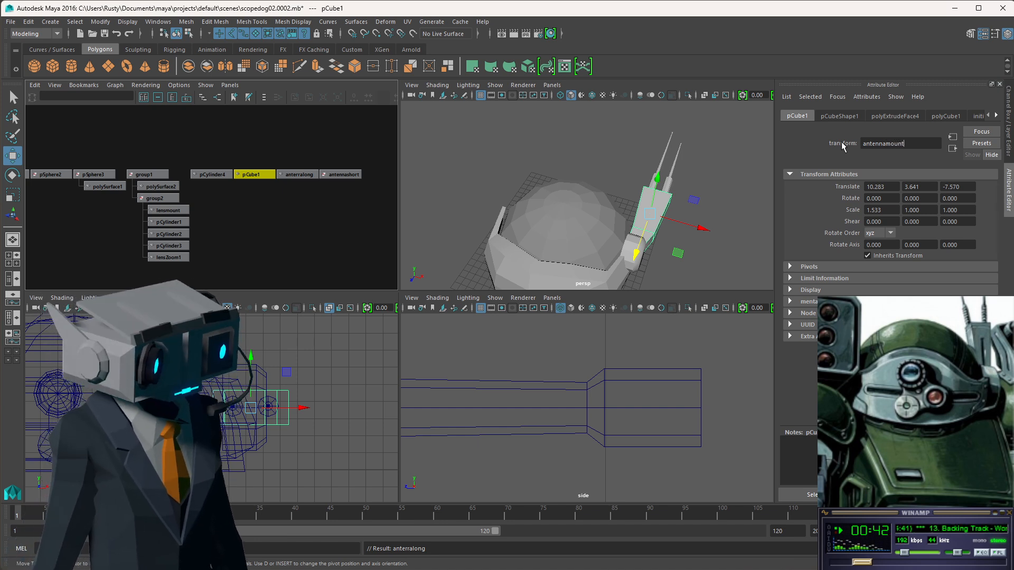
key("Return")
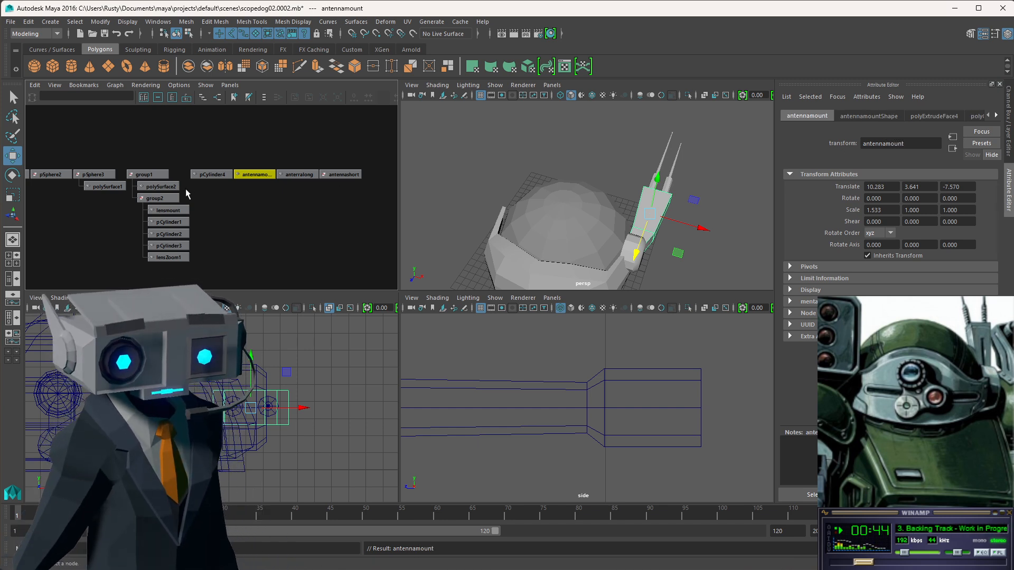
Rename the side cylinder on the head, pCylinder4, to headphone
left_click(211, 174)
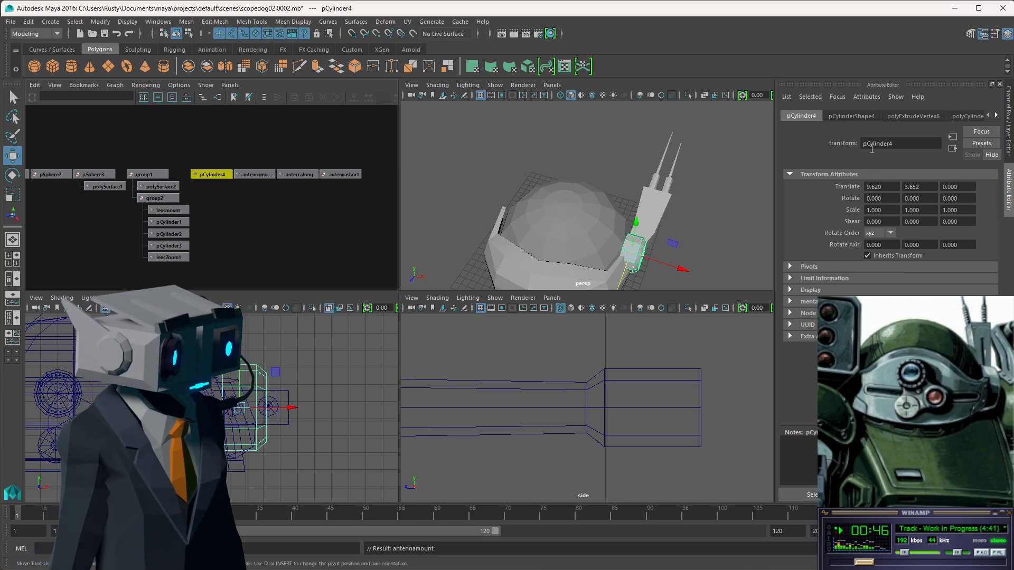
left_click_drag(911, 145, 826, 147)
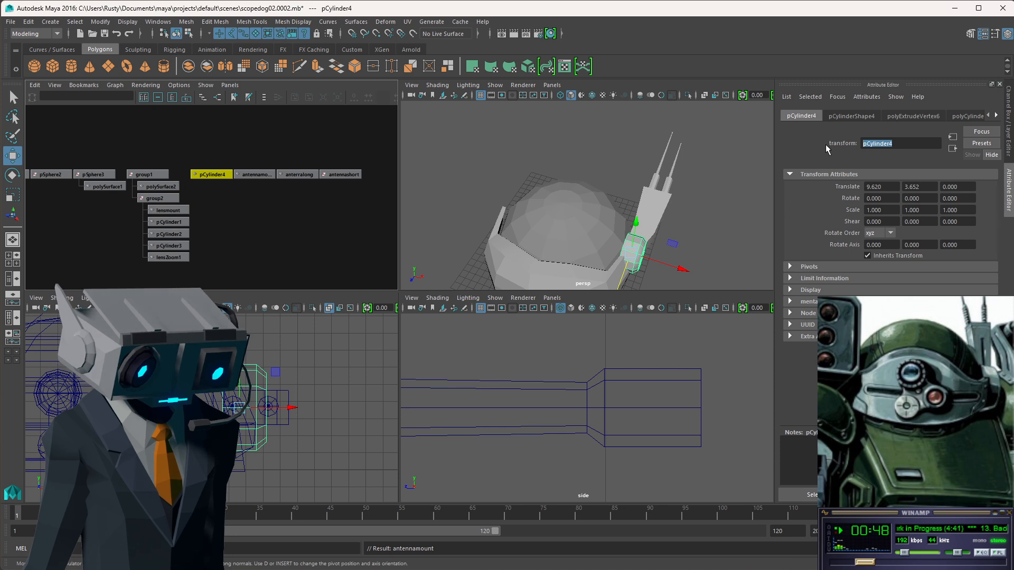
type("hel")
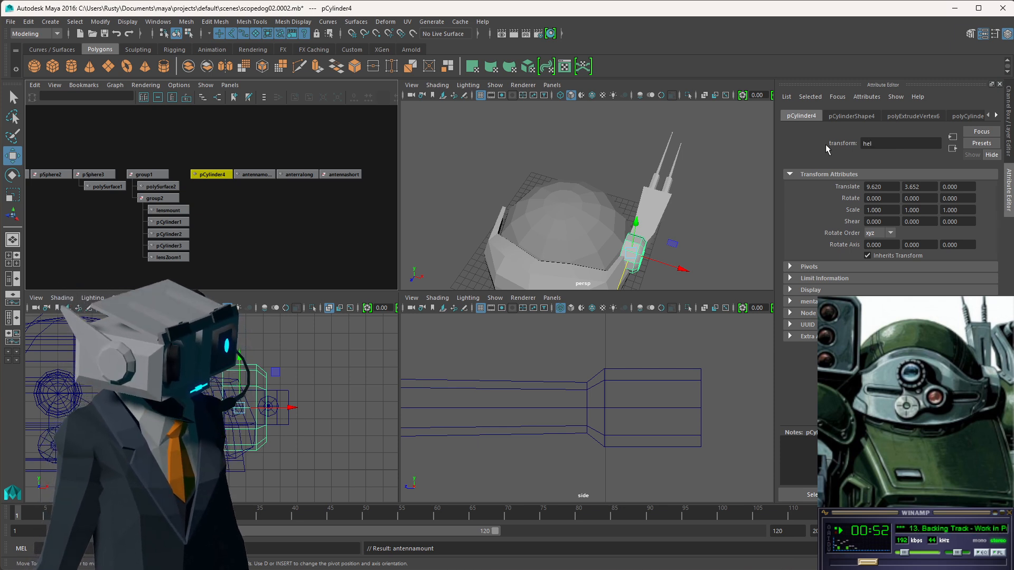
key("BackSpace")
key("BackSpace")
key("BackSpace")
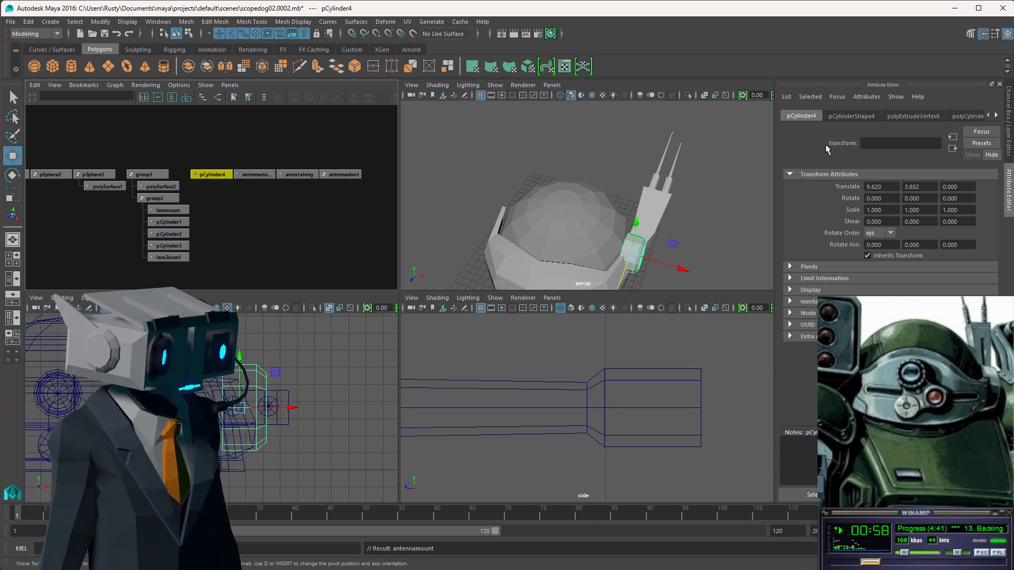
type("headphone")
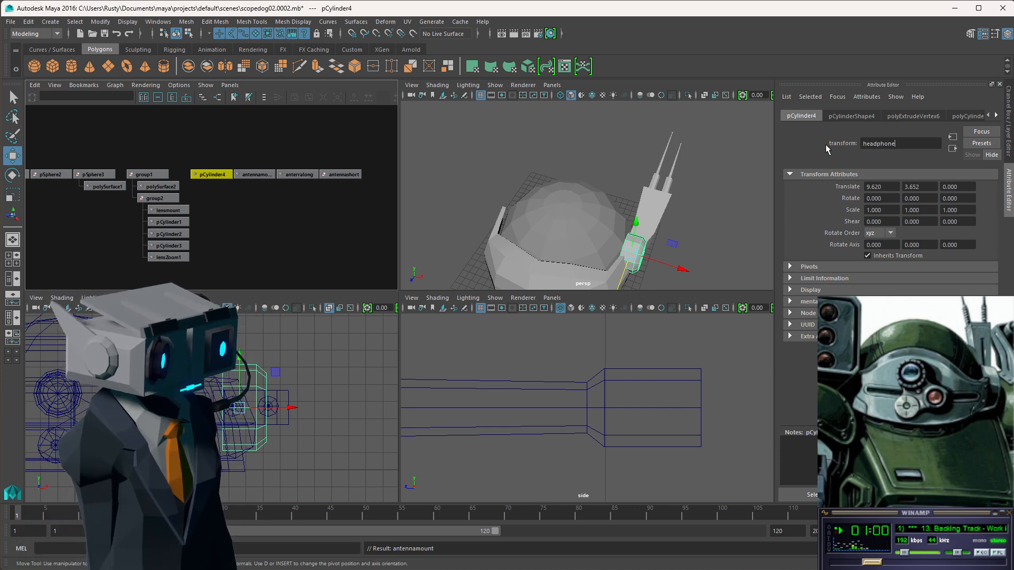
key("Return")
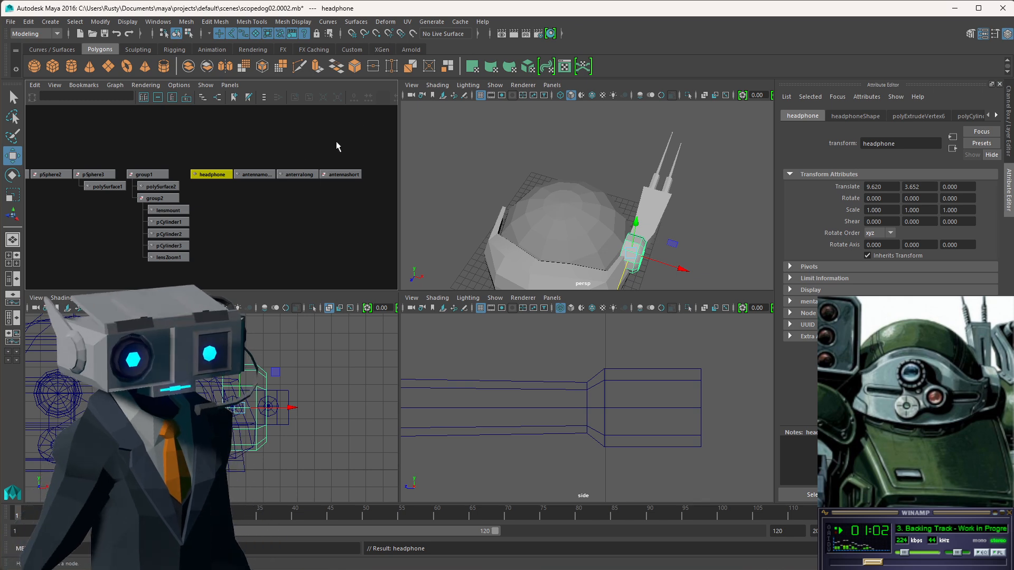
Group the antenna mount with the long and short antennas and name the group antenna
left_click_drag(253, 159, 350, 198)
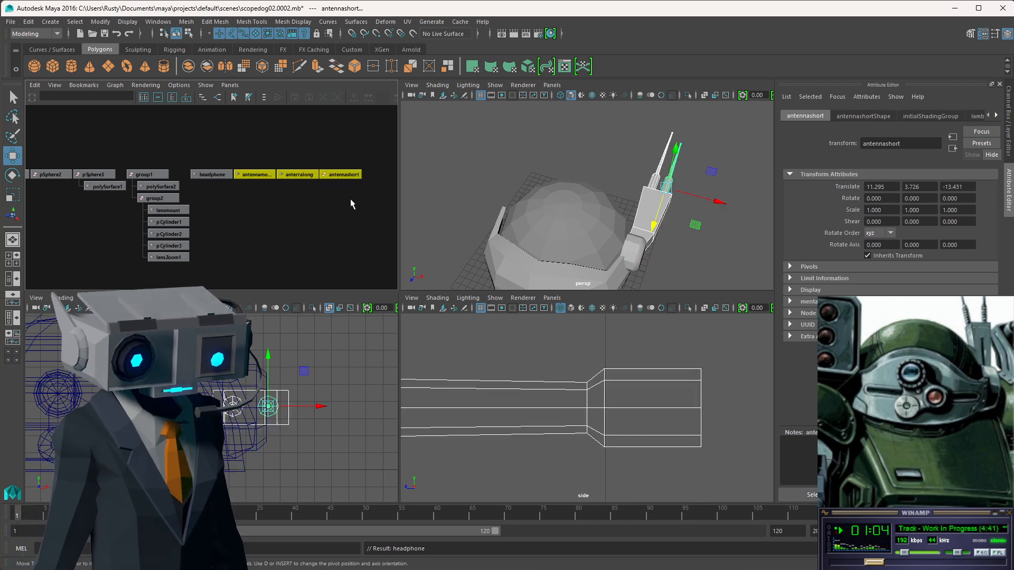
key("ctrl+g")
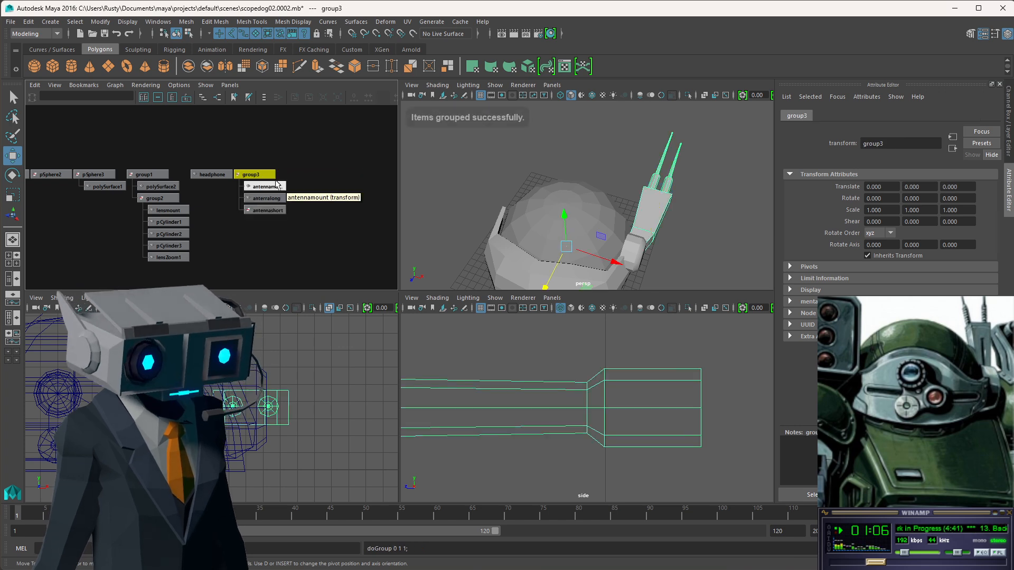
left_click(255, 158)
left_click(256, 174)
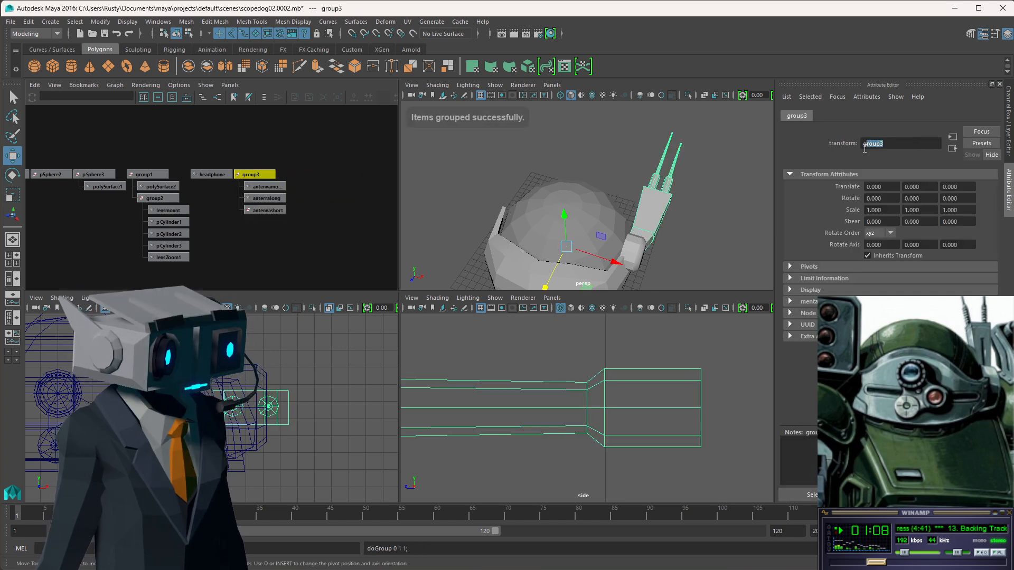
type("an")
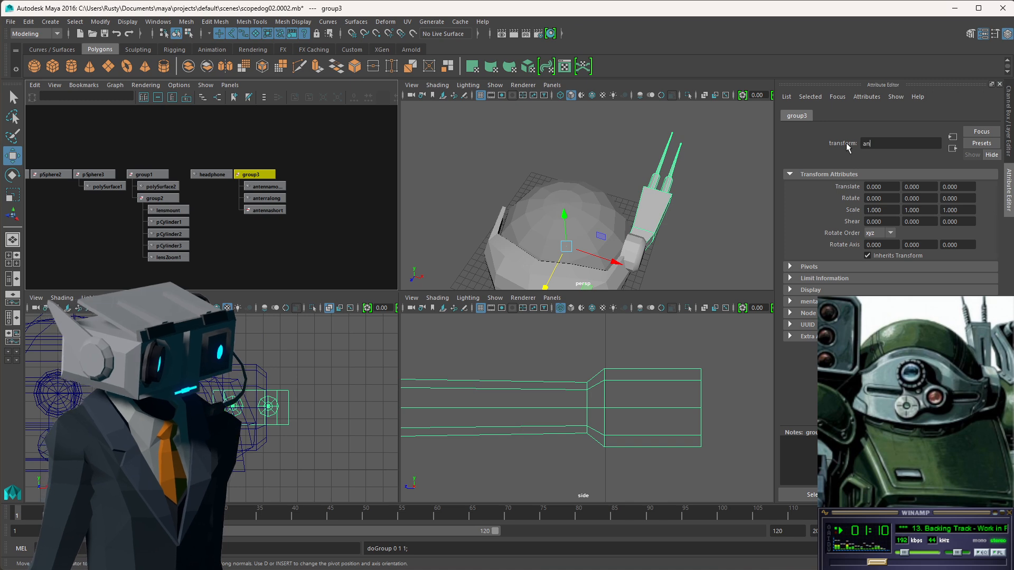
type("tenna")
key("Return")
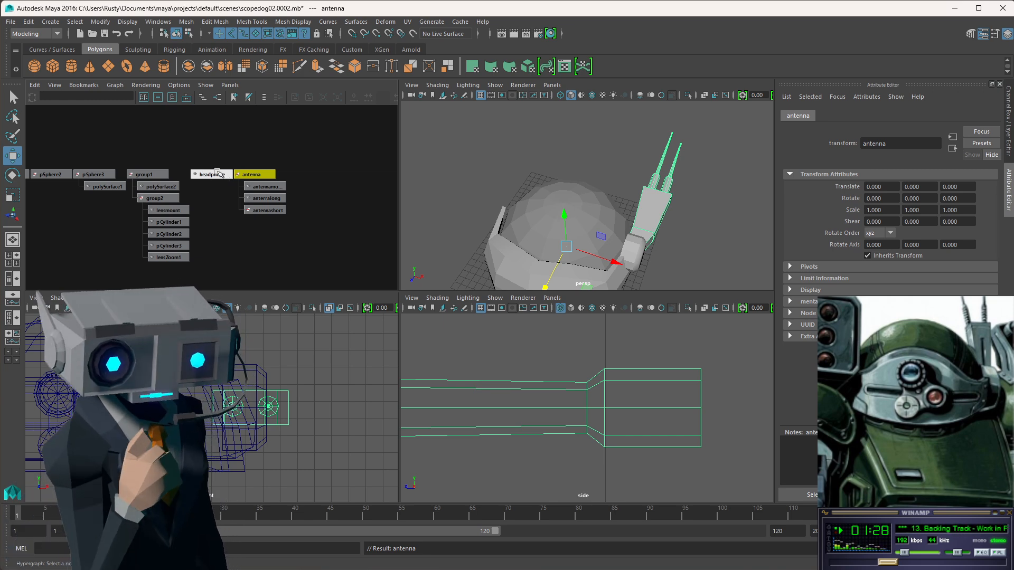
Put the headphone object into a new group of its own and select that group
left_click(217, 175)
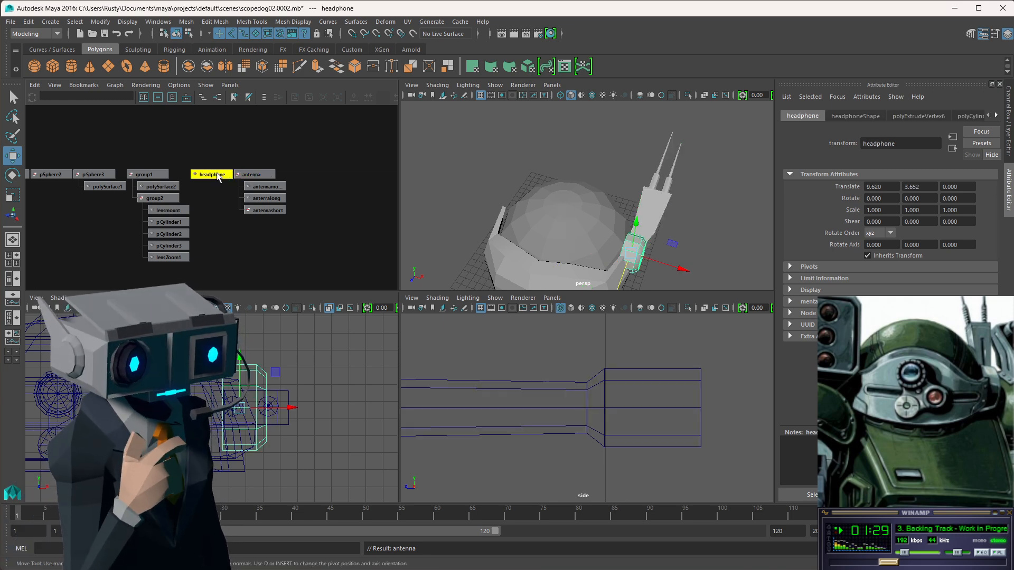
left_click(159, 199)
left_click(211, 174)
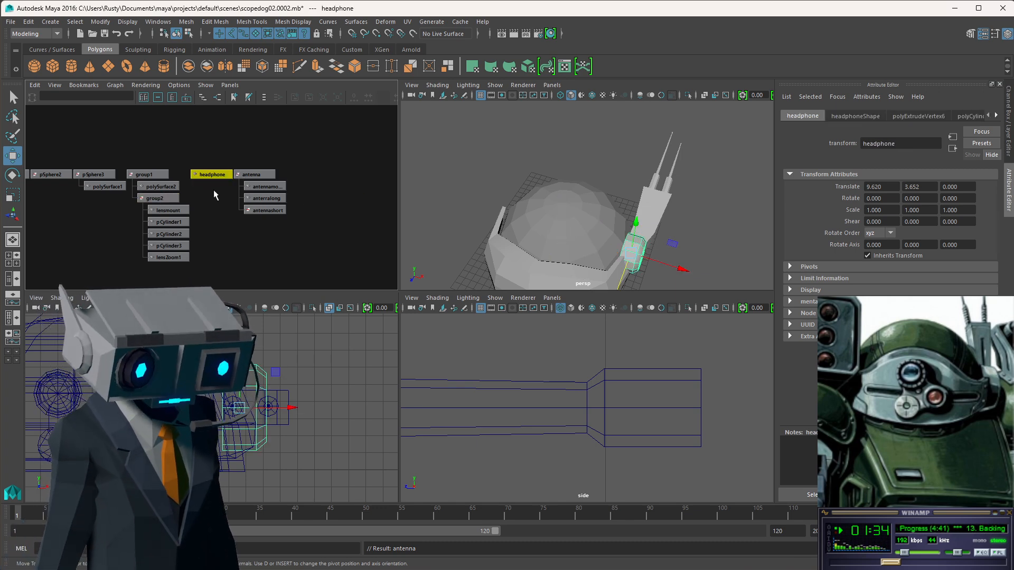
key("ctrl+g")
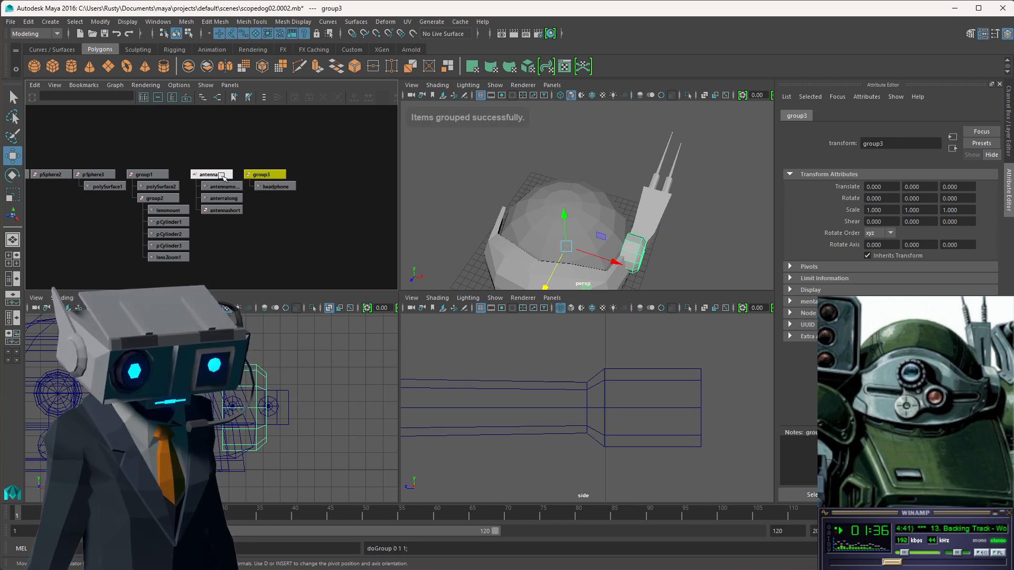
left_click(296, 210)
left_click(268, 175)
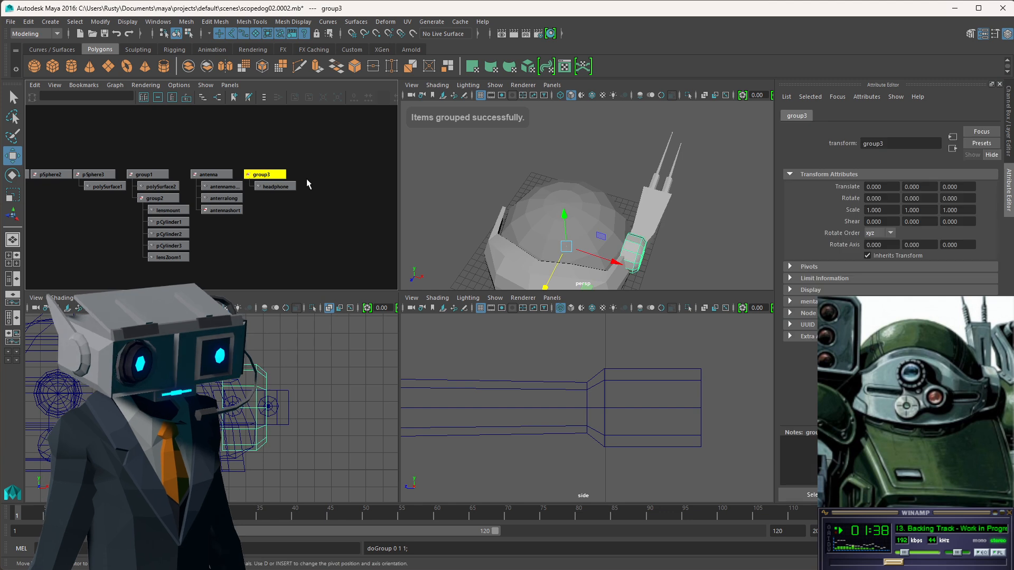
Rename the group containing the headphone object to headphone_grp
left_click(867, 147)
double_click(866, 147)
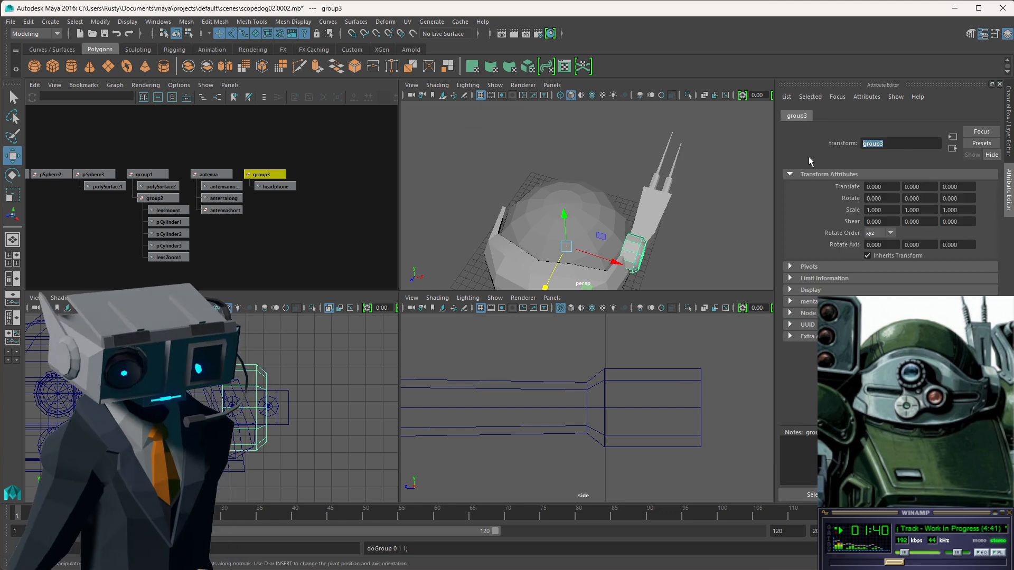
type("head")
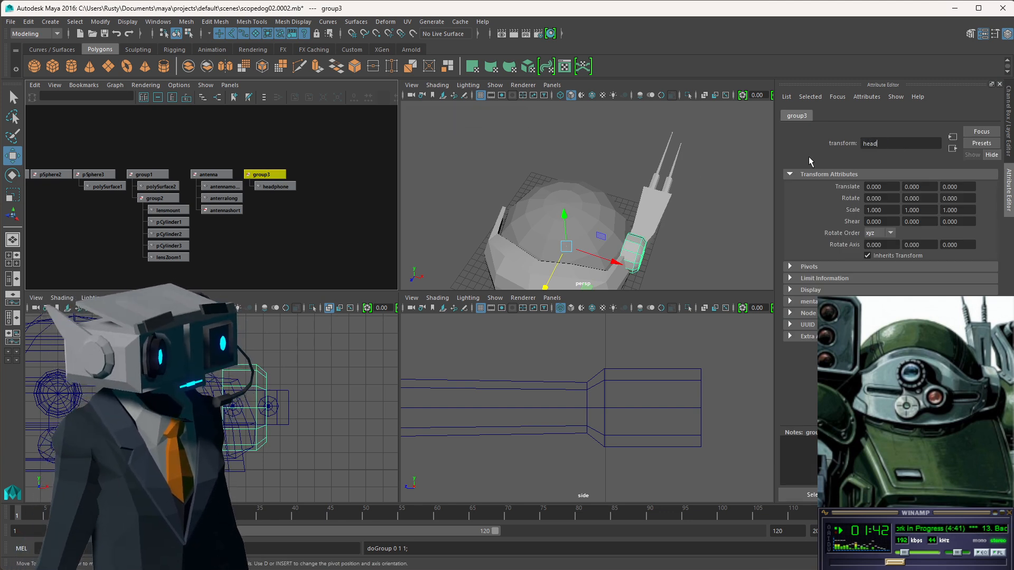
type("phone")
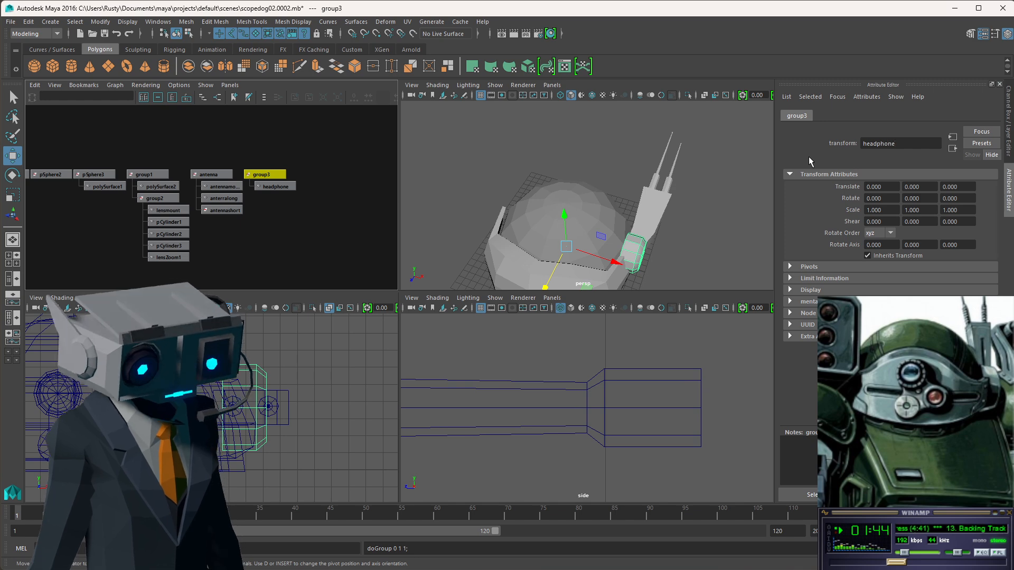
type("_gr")
type("p")
key("Return")
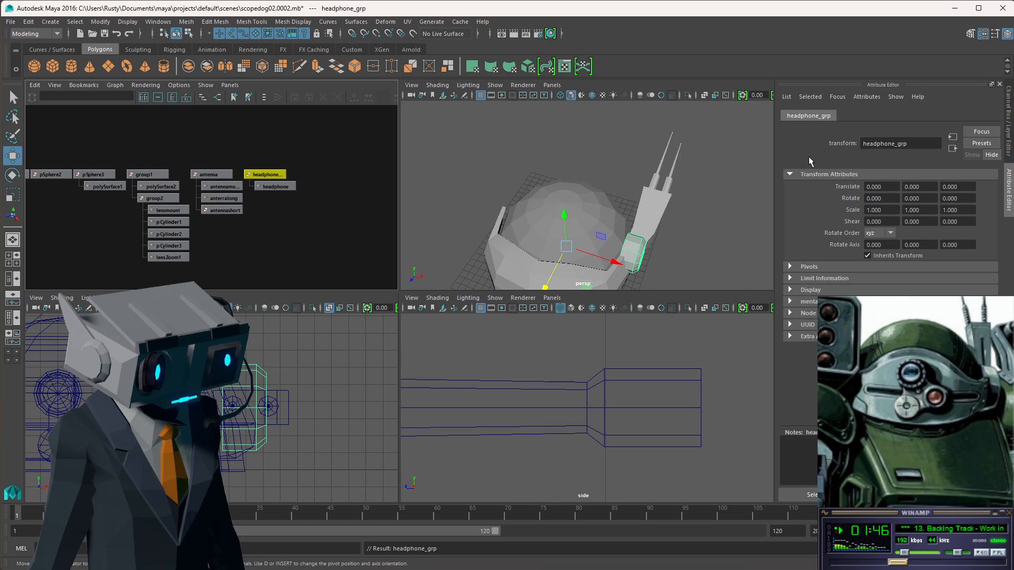
Parent the antenna group under headphone_grp in the scene hierarchy
left_click(289, 217)
left_click(267, 174)
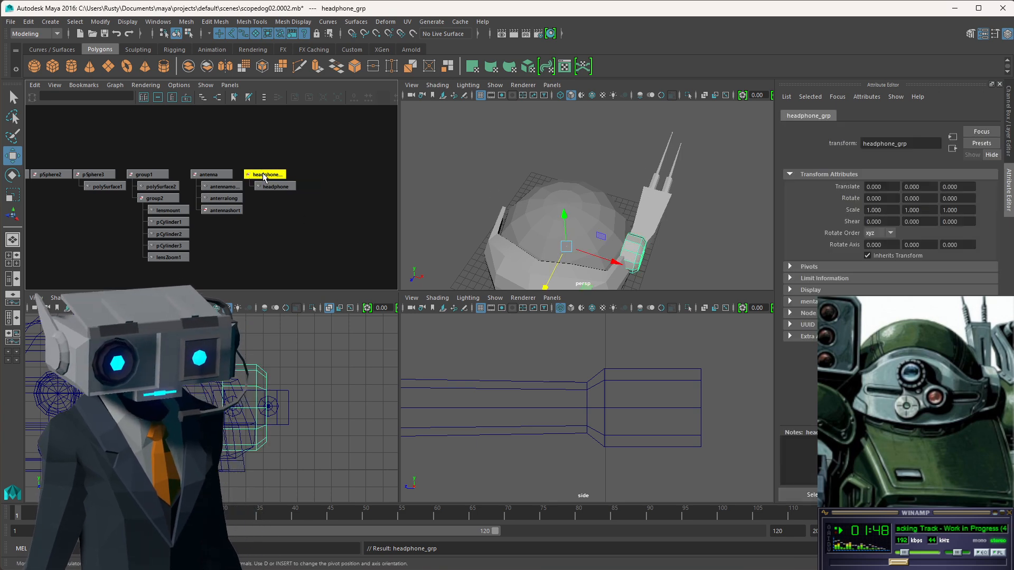
middle_click_drag(206, 175, 270, 177)
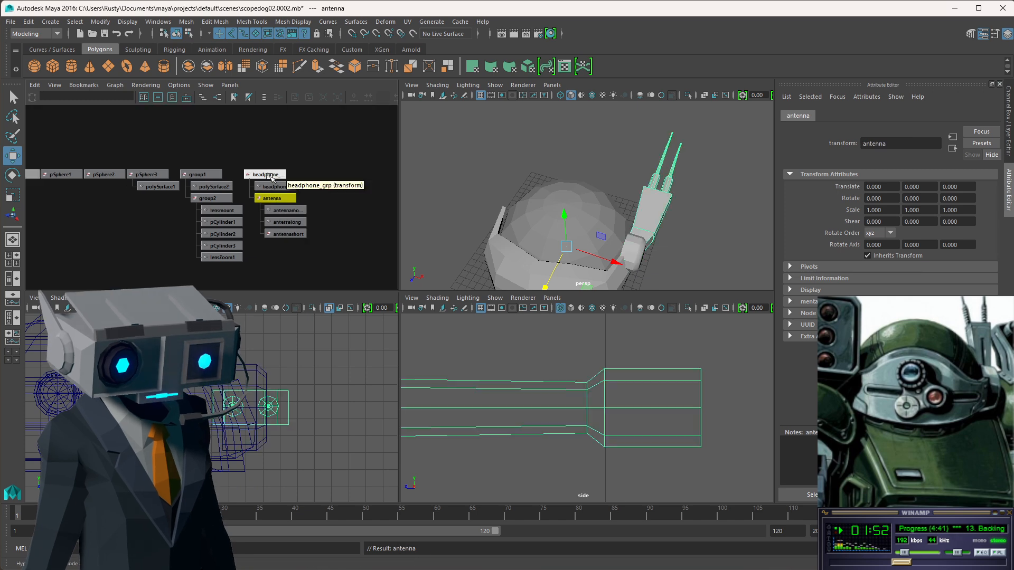
Parent headphone_grp under group1, the visor and lens group, and select group1
left_click(270, 176)
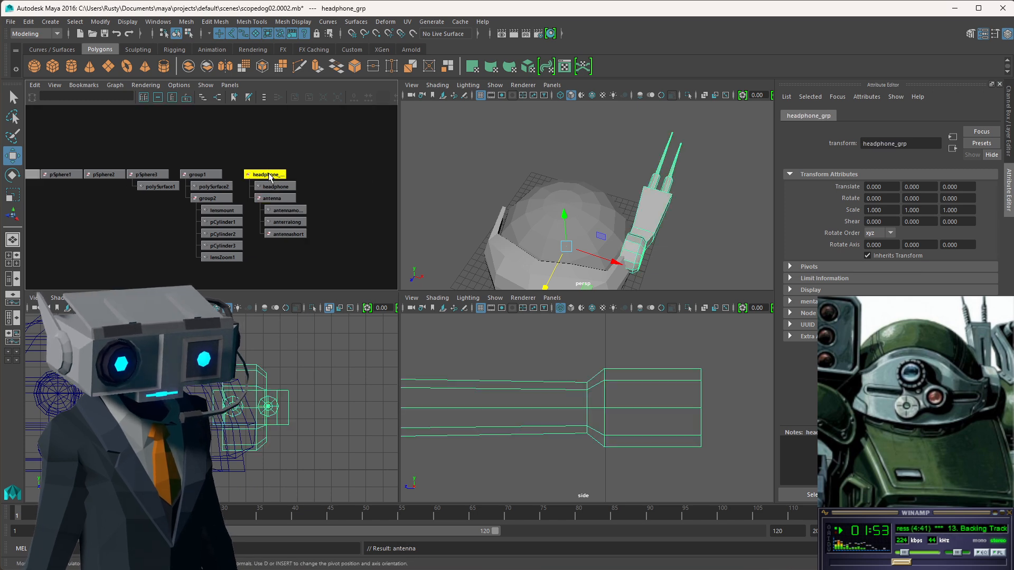
middle_click_drag(200, 176, 200, 177)
left_click(211, 175)
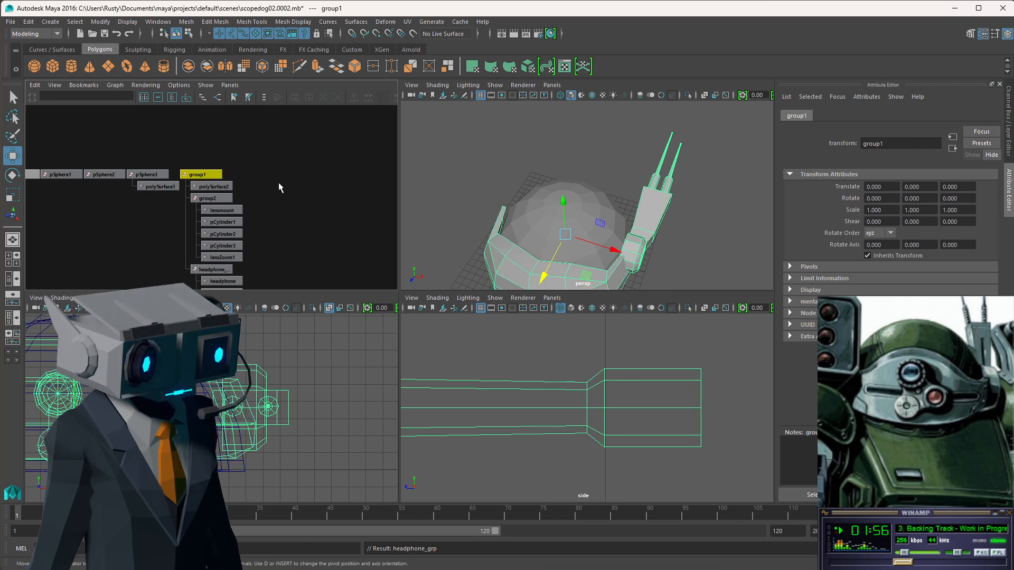
Rename the polySurface2 object under group1 to visor1
left_click(212, 186)
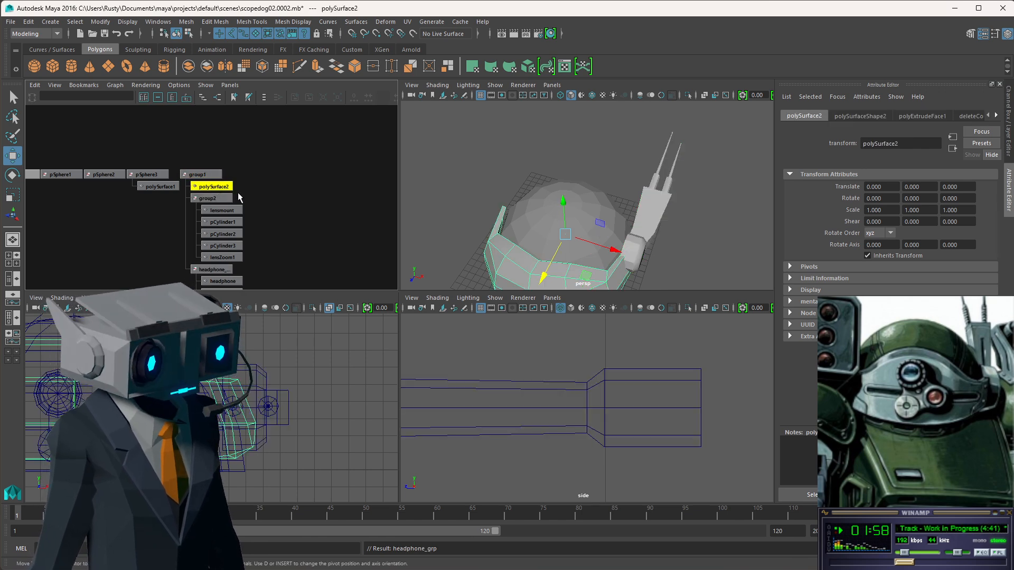
double_click(911, 146)
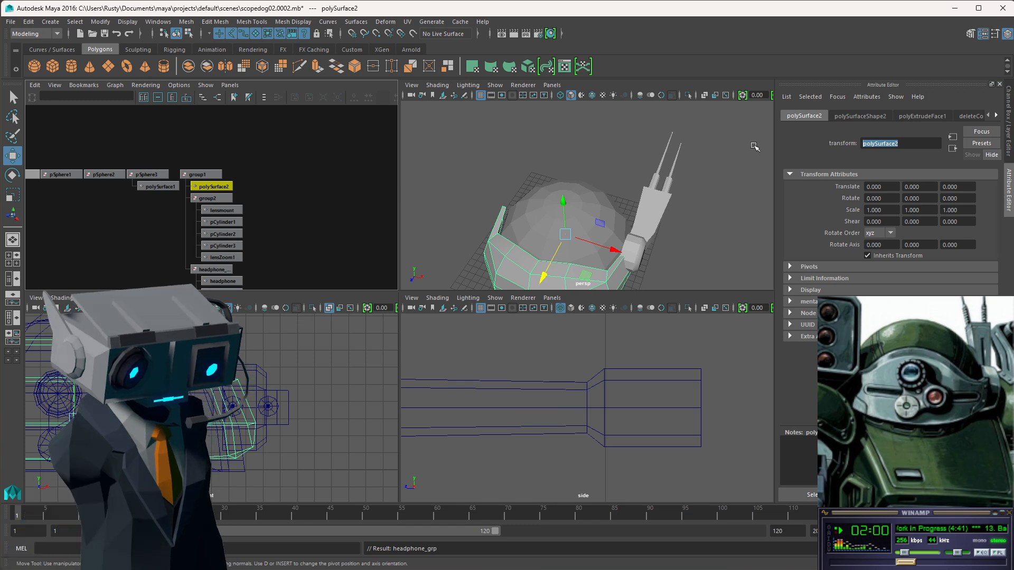
type("visor1")
key("Return")
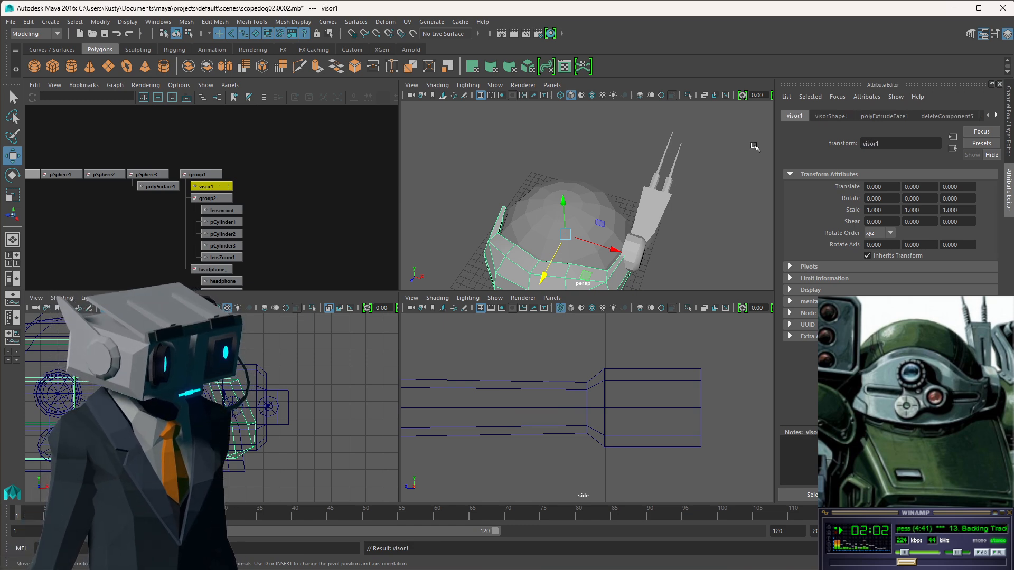
Select the whole antenna group and rotate it about 42 degrees around X so the antennas tilt upward
scroll(298, 231, "down", 1)
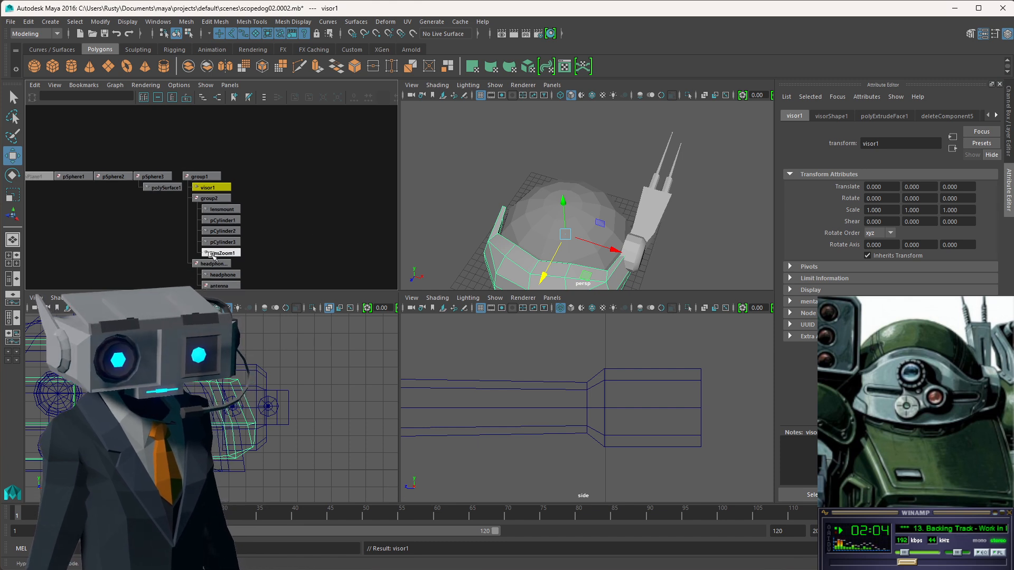
middle_click_drag(257, 241, 269, 214, "alt")
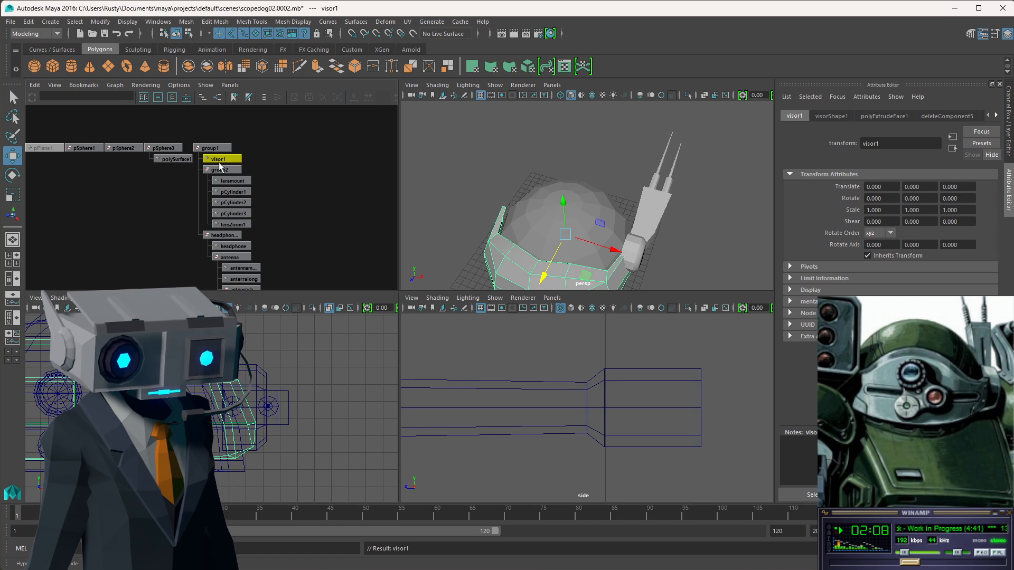
scroll(293, 221, "down", 1)
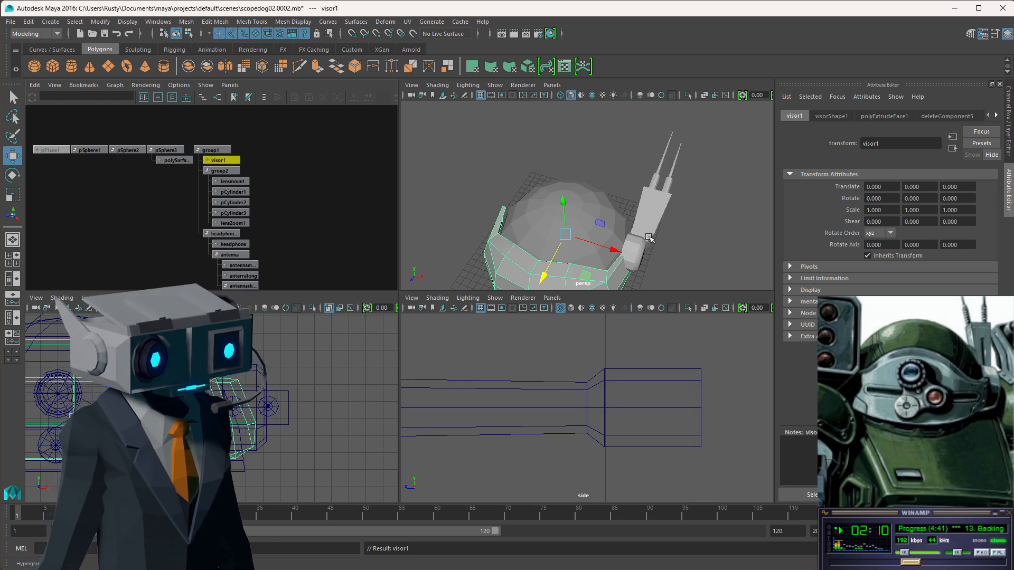
left_click_drag(649, 238, 612, 219, "alt")
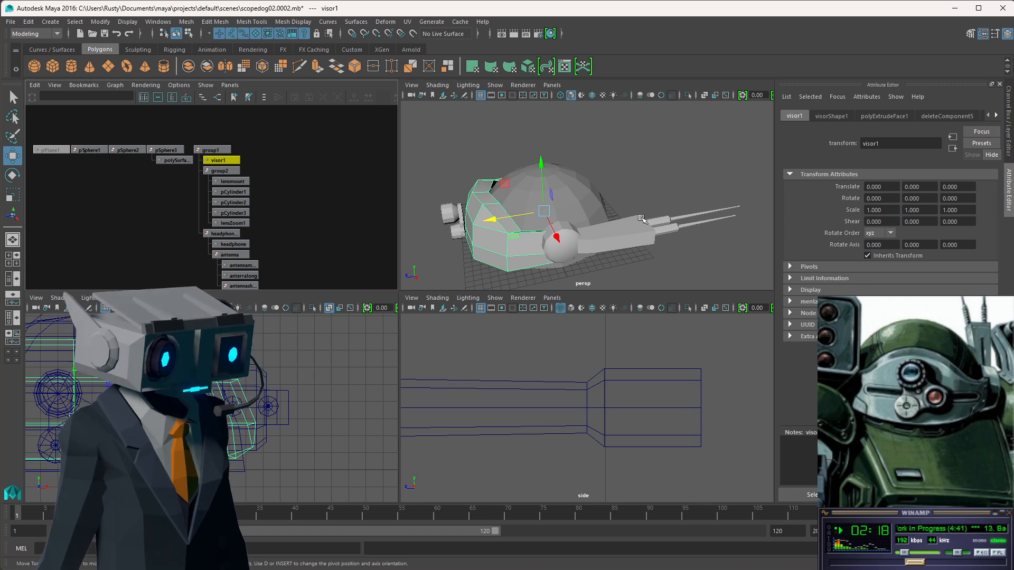
left_click(640, 236)
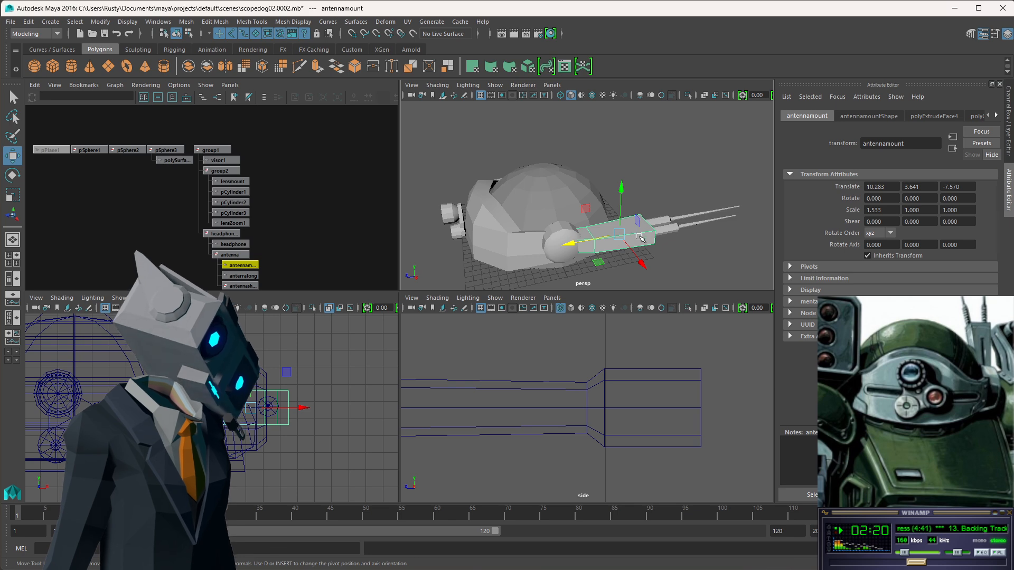
mouse_move(640, 235)
left_mouse_down("alt")
mouse_move(669, 261)
mouse_move(634, 240)
left_mouse_up("alt")
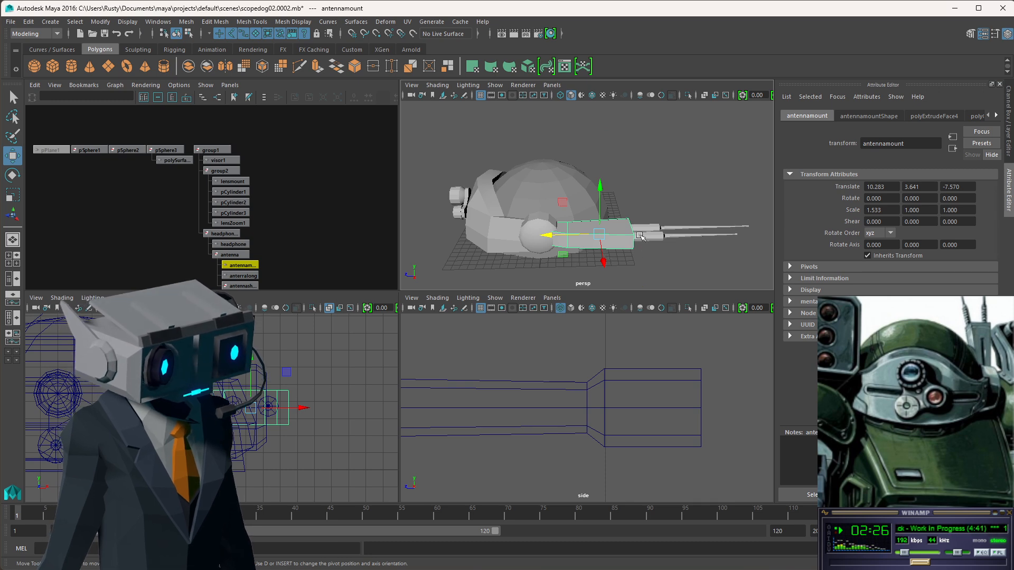
middle_click_drag(264, 262, 293, 188, "alt")
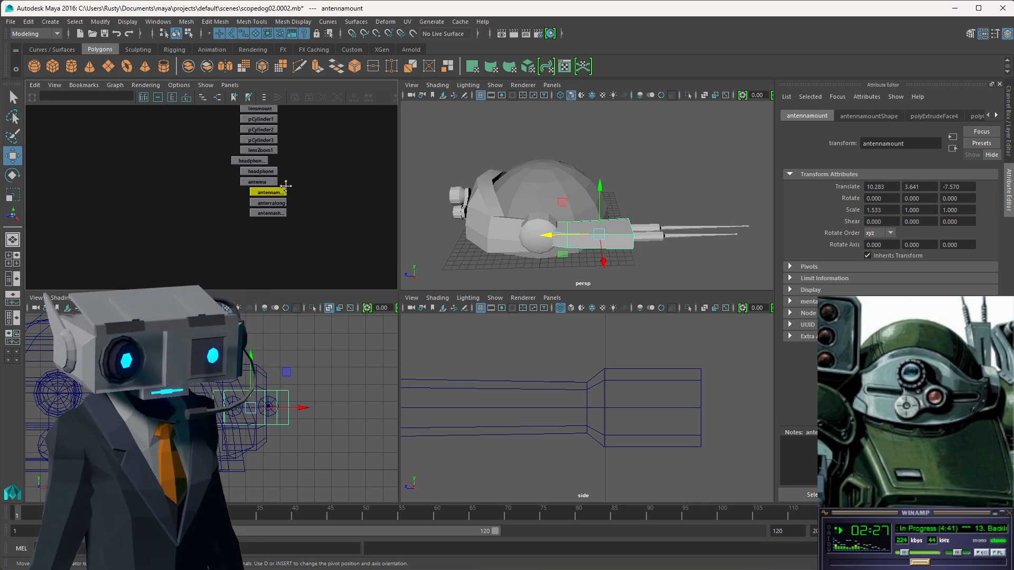
left_click(257, 182)
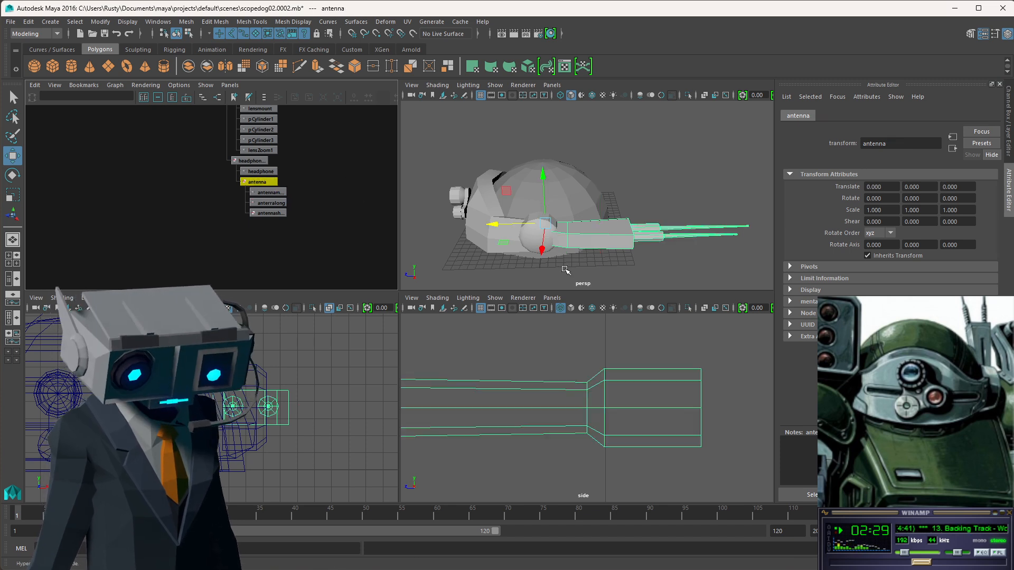
key("e")
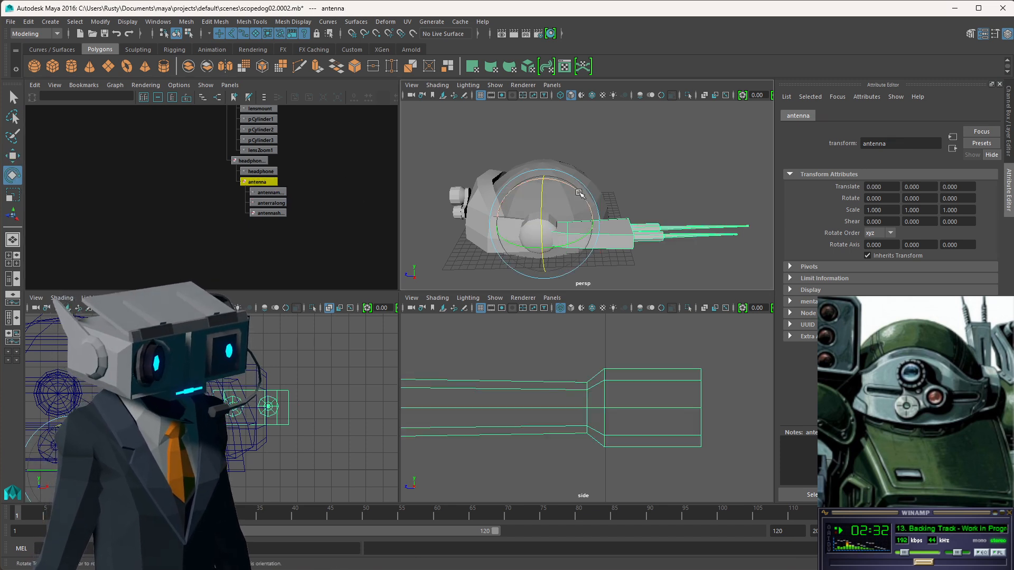
left_click_drag(579, 194, 565, 216)
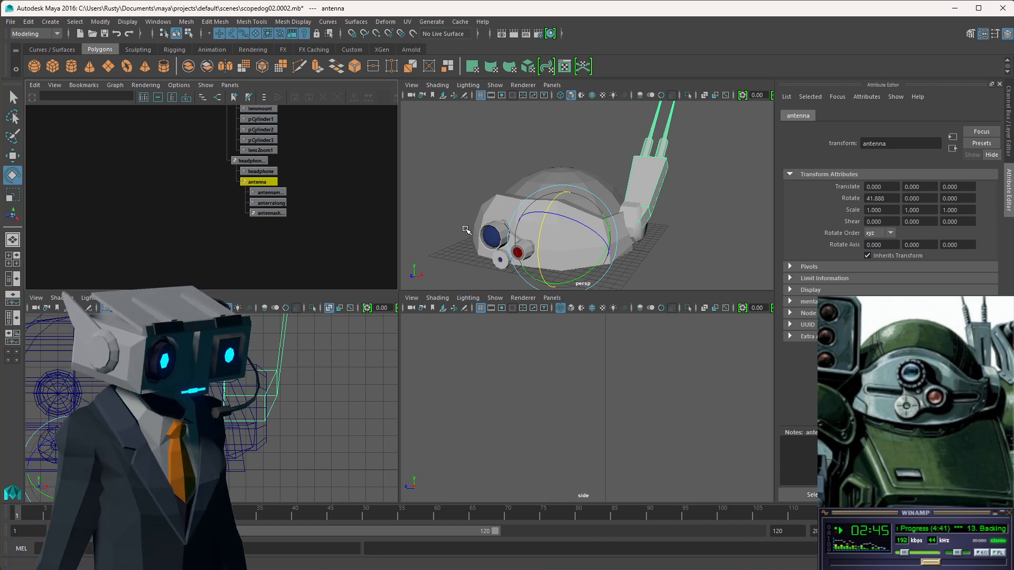
Check the raised antennas from the front of the head, and undo the antenna group's rotation
left_click_drag(466, 230, 379, 326, "alt")
key("space")
left_click_drag(438, 294, 458, 302, "alt")
scroll(458, 302, "up", 3)
scroll(458, 302, "down", 1)
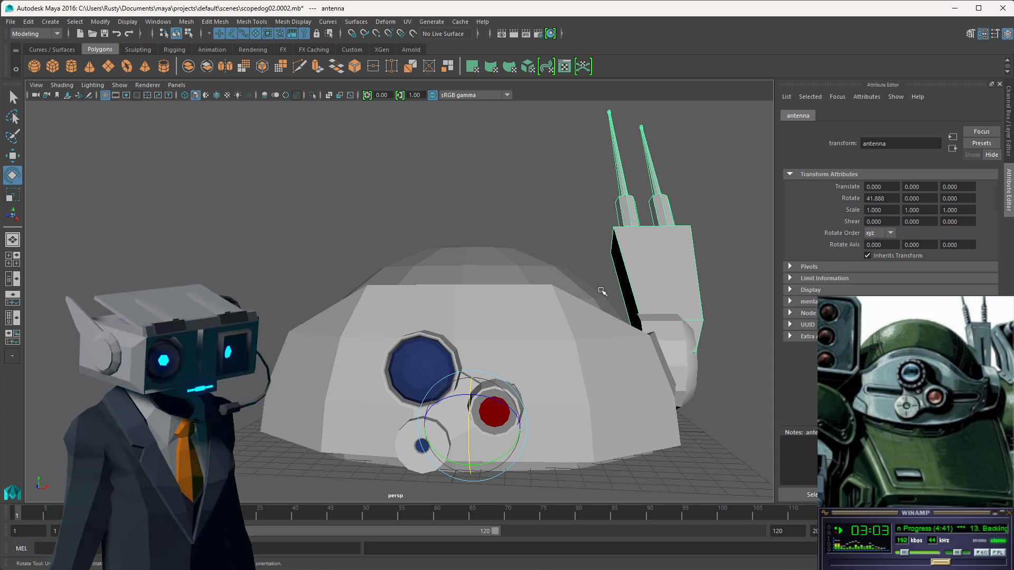
key("ctrl+z")
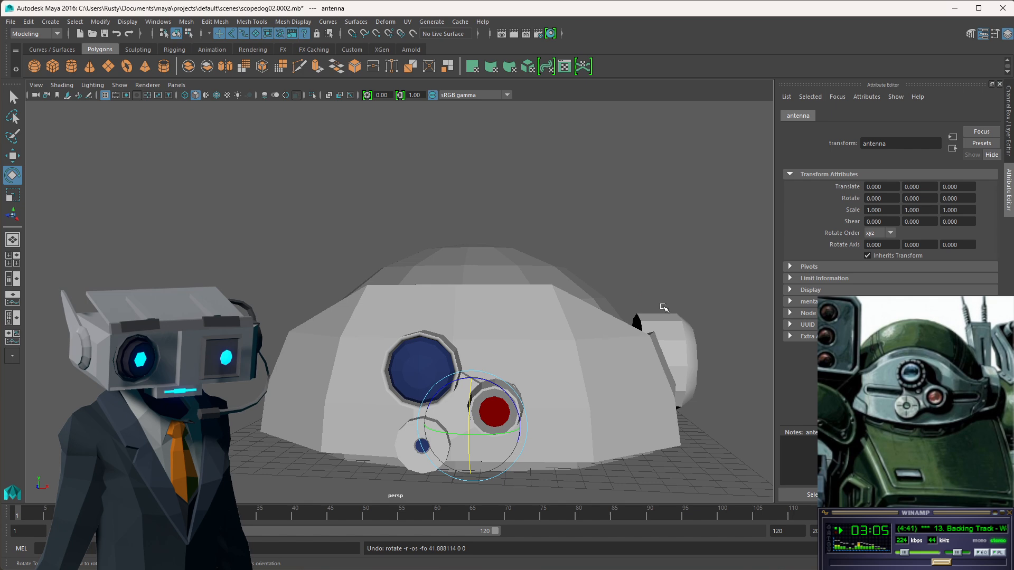
Try moving the antenna group's pivot freehand up toward the headphone's centre in the side view, and undo the move
scroll(681, 316, "down", 5)
left_click_drag(681, 316, 574, 300, "alt")
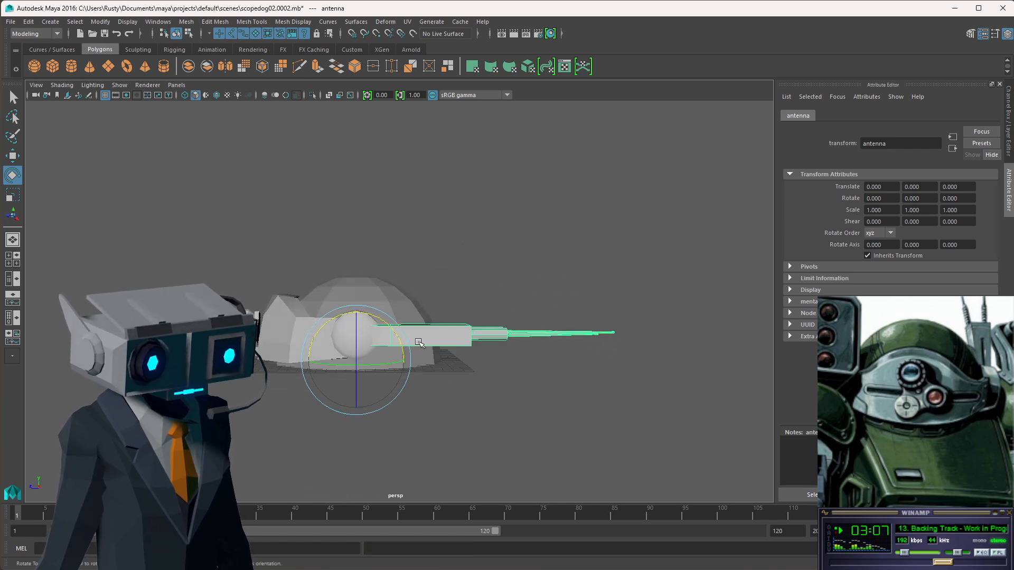
scroll(419, 343, "up", 3)
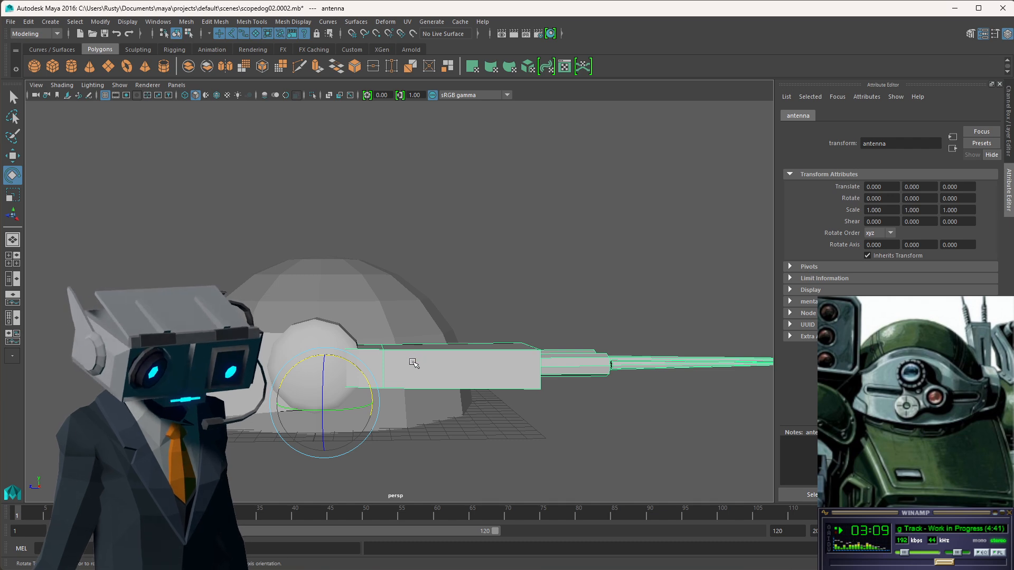
key("space")
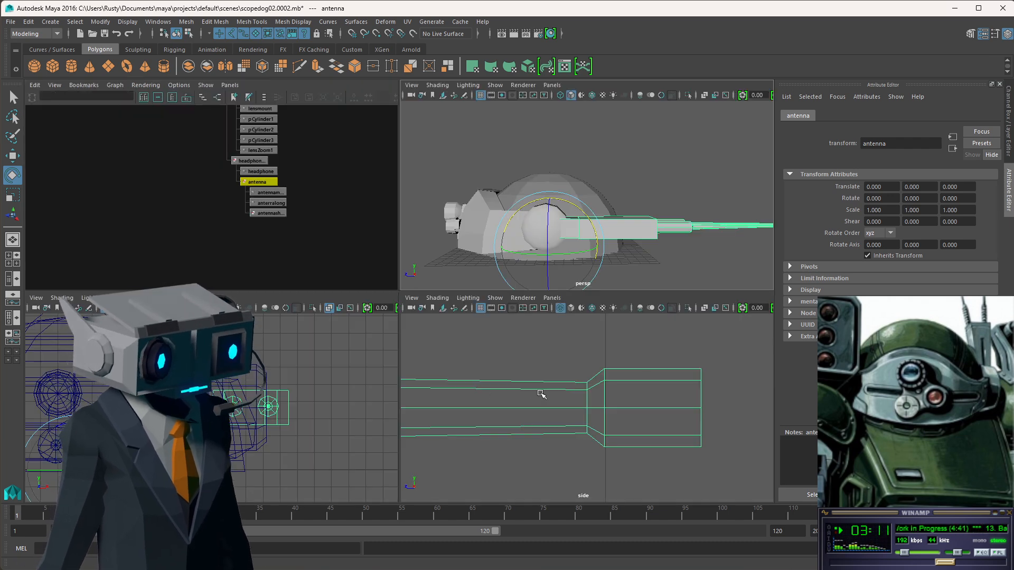
scroll(538, 393, "down", 6)
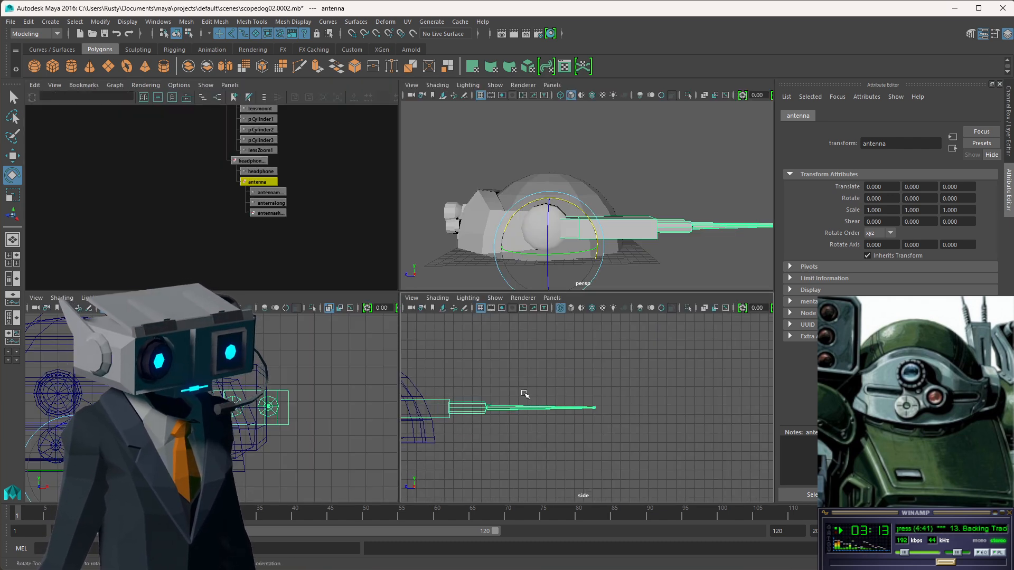
scroll(524, 394, "up", 8)
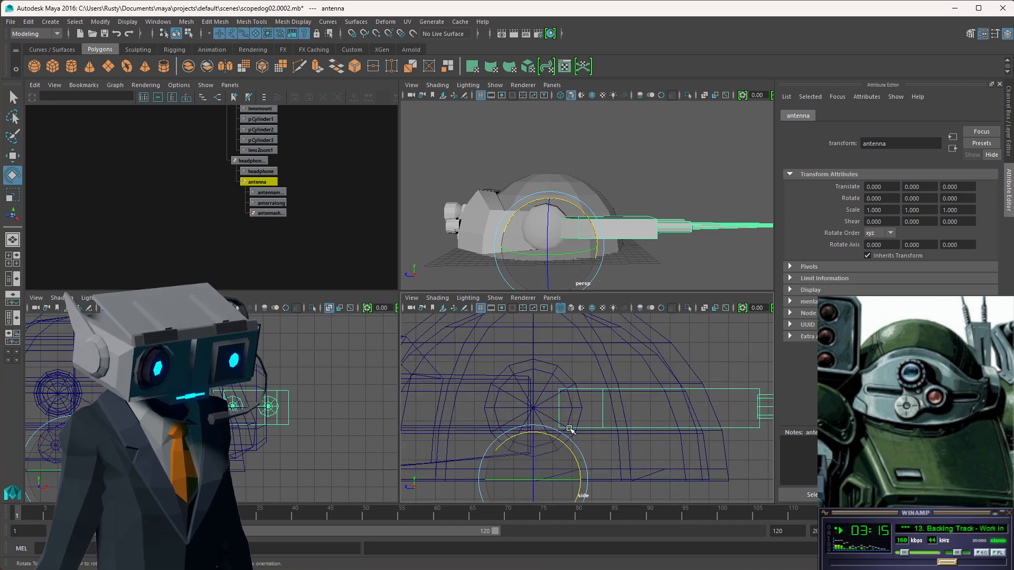
key("d")
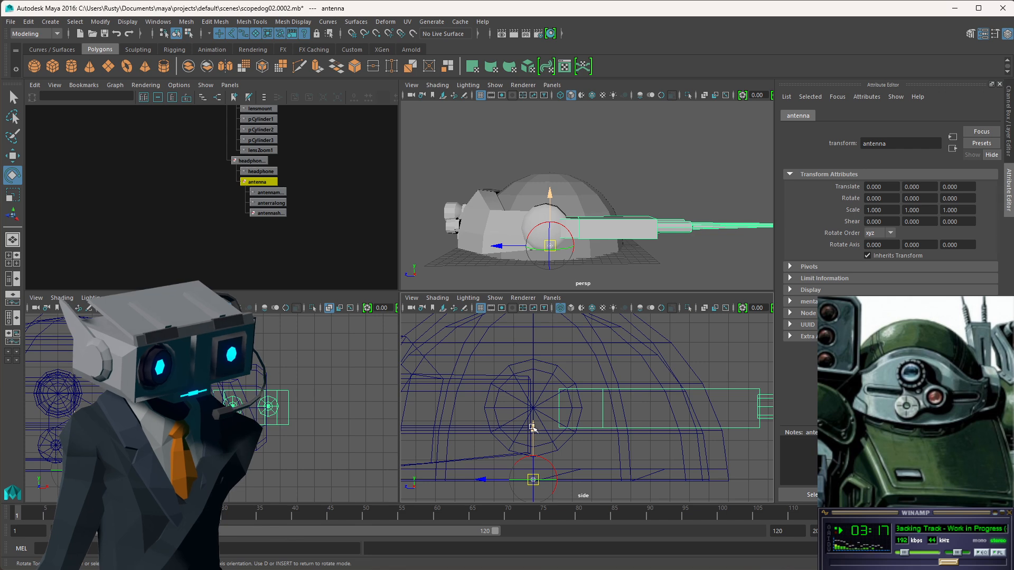
left_click_drag(531, 427, 531, 379)
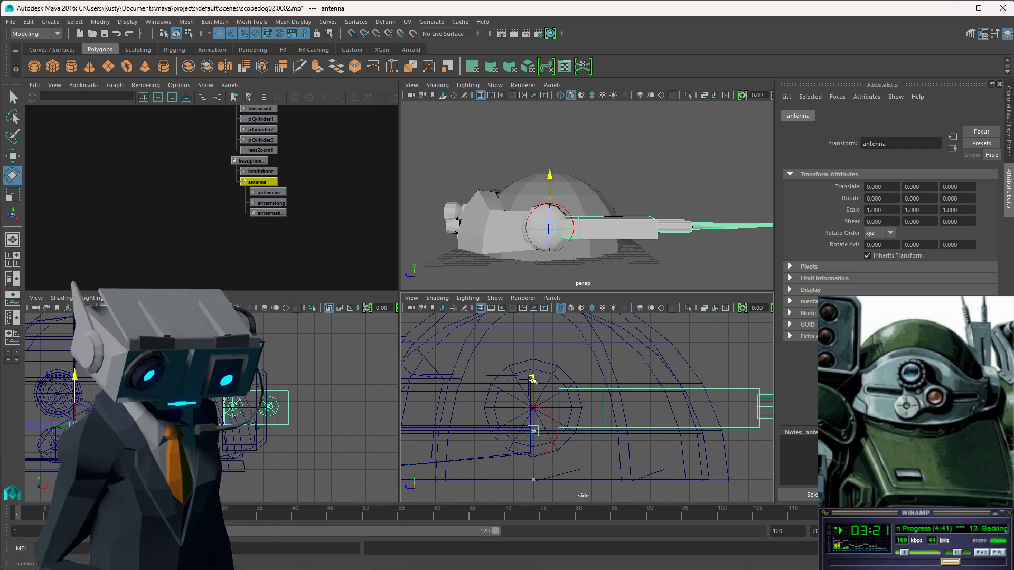
mouse_move(532, 378)
left_mouse_down()
mouse_move(532, 344)
mouse_move(518, 342)
mouse_move(517, 387)
mouse_move(530, 361)
mouse_move(530, 378)
left_mouse_up()
key("ctrl+z")
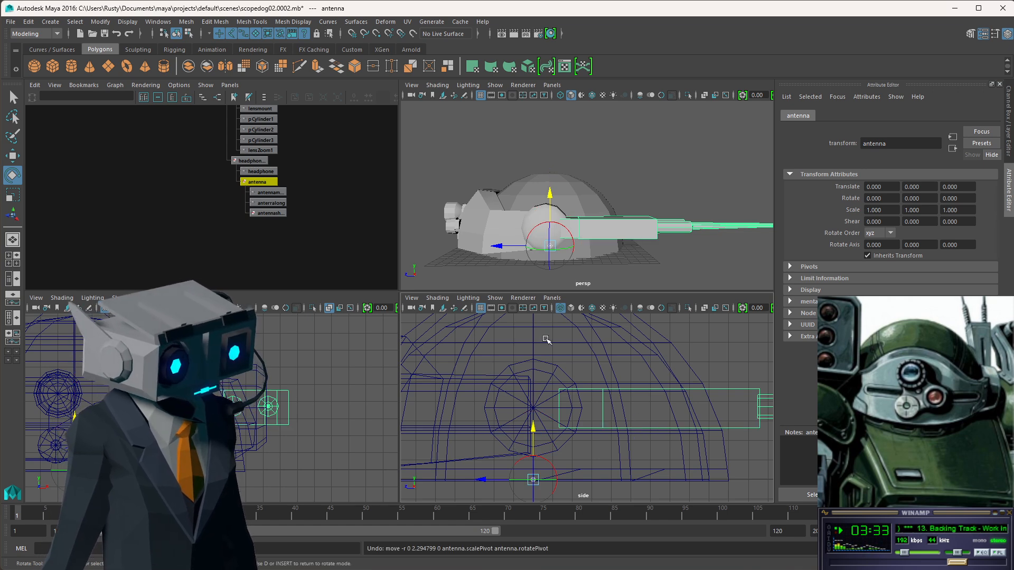
Turn on point snapping and snap the antenna group's pivot vertically to the centre of the headphone
left_click(378, 33)
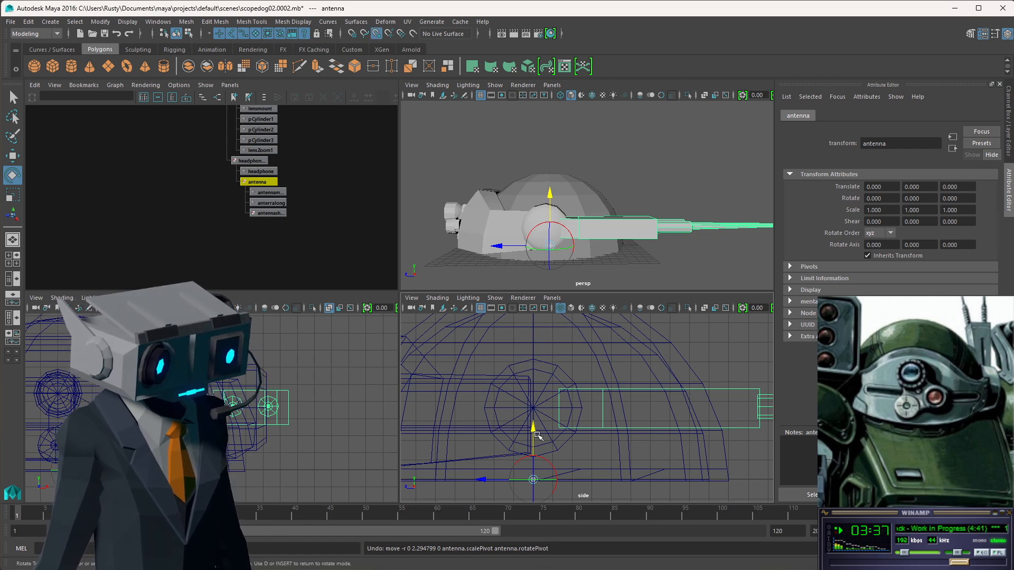
left_click_drag(536, 435, 535, 407)
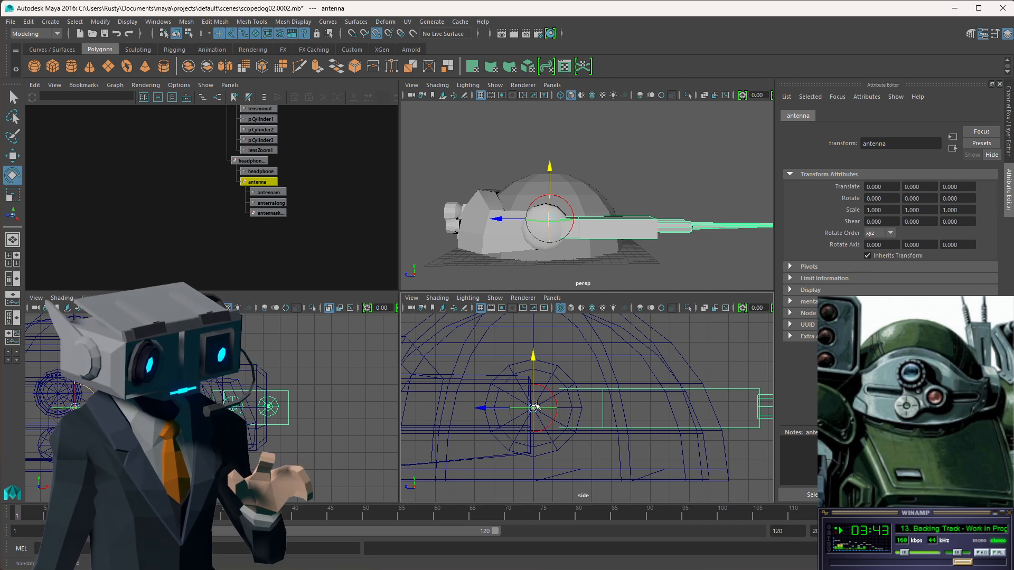
scroll(540, 407, "up", 3)
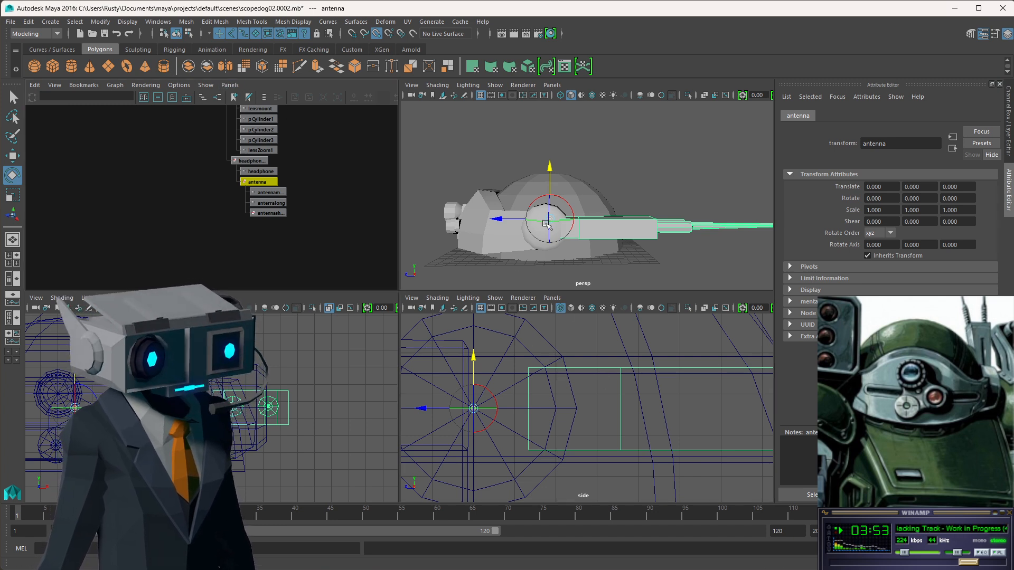
left_click_drag(532, 371, 558, 363, "alt")
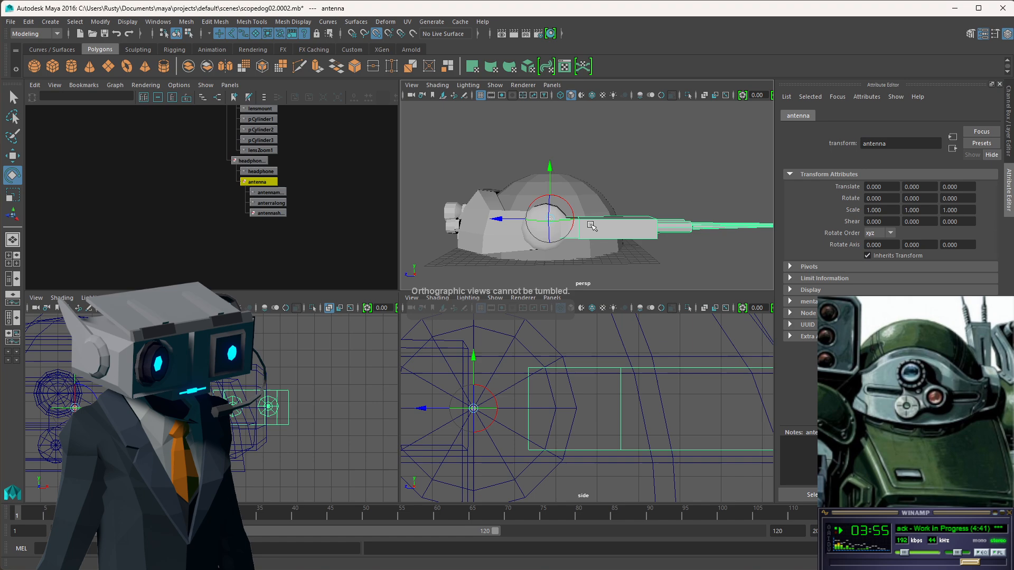
Select antennamount's end vertices in the side view and snap them back along the mount to line up with the antenna bases
left_click_drag(592, 222, 442, 328, "alt")
key("space")
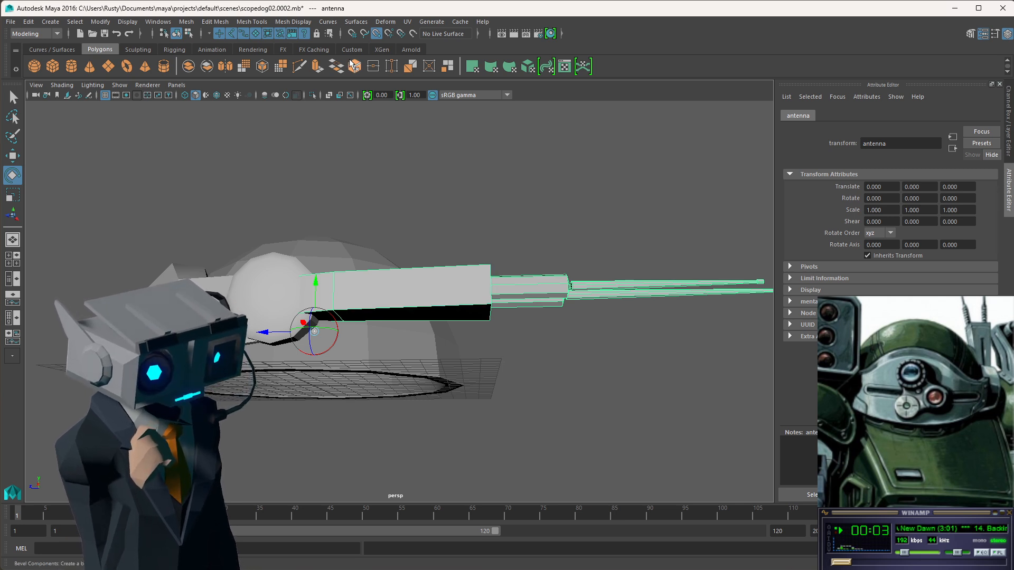
left_click(189, 34)
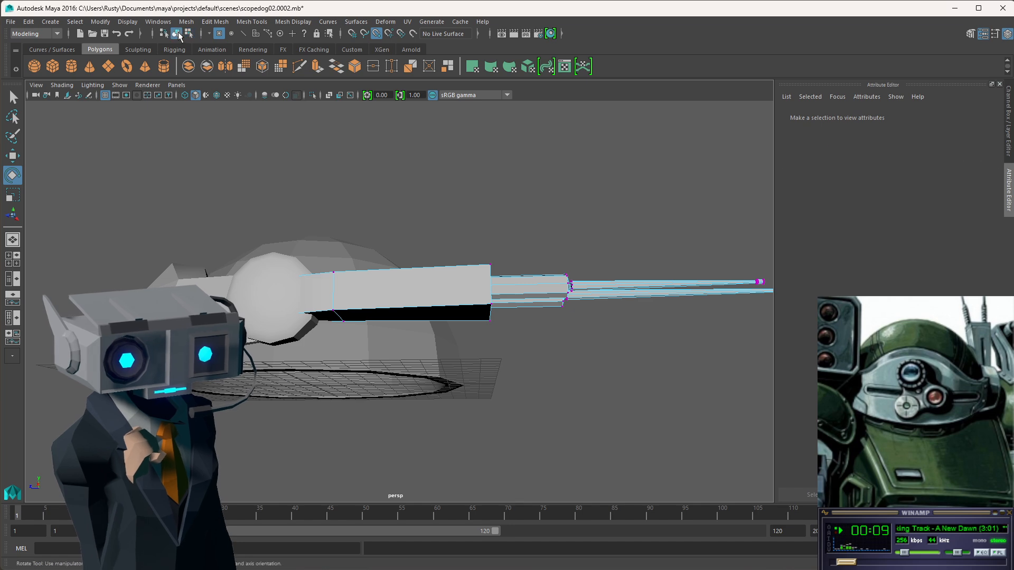
left_click(177, 34)
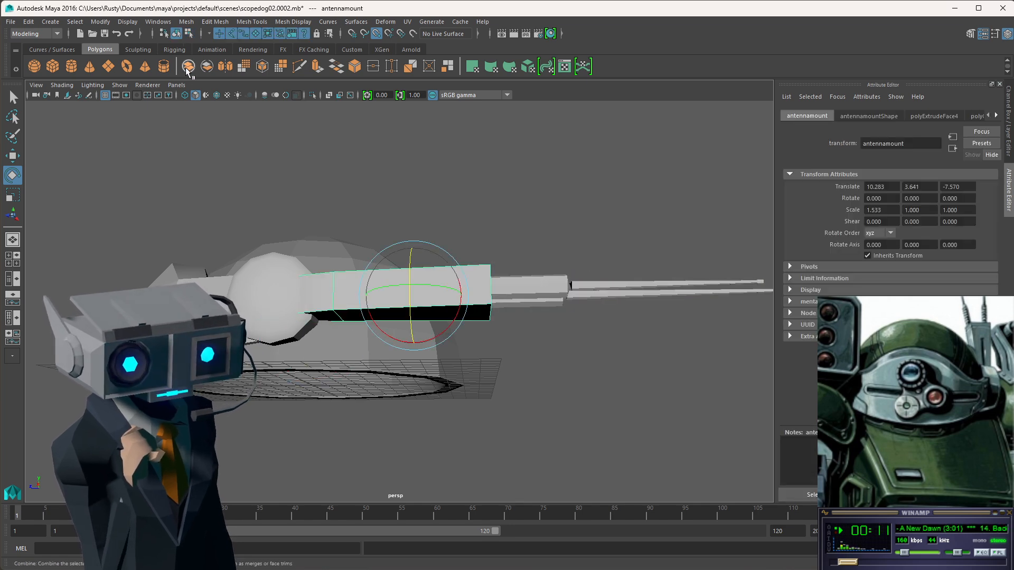
key("w")
key("space")
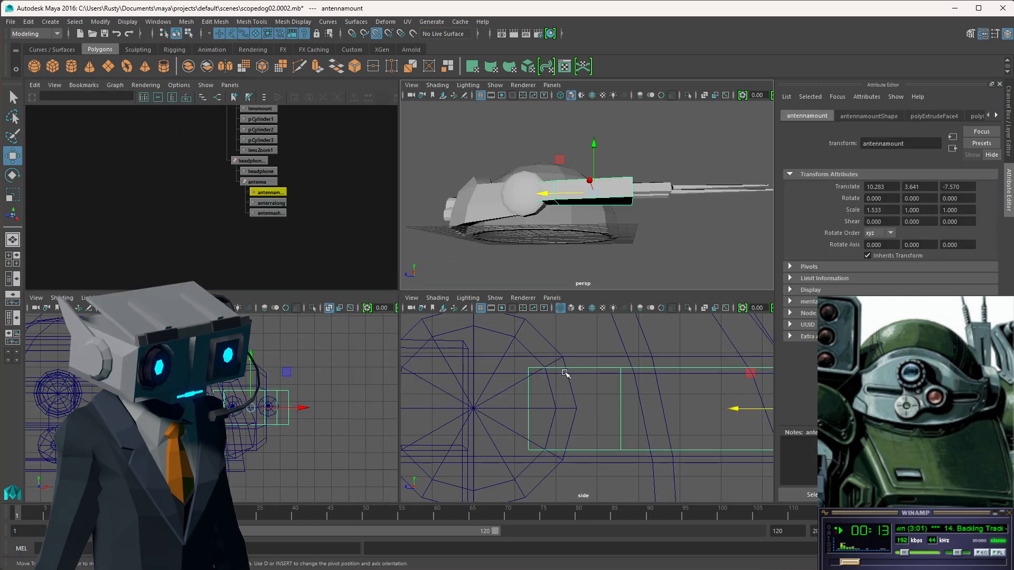
scroll(433, 374, "up", 5)
middle_click_drag(433, 375, 394, 374, "alt")
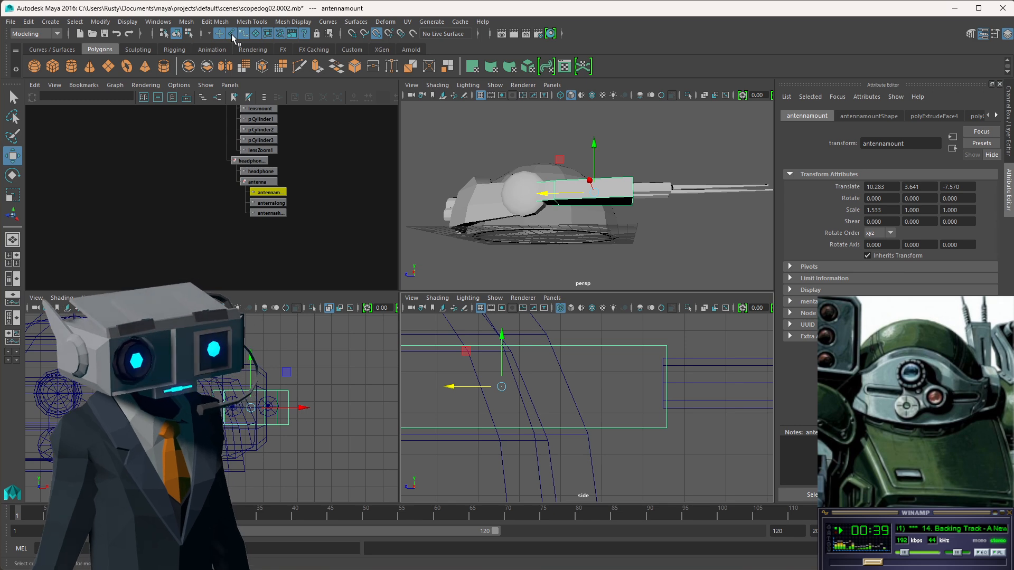
left_click(189, 33)
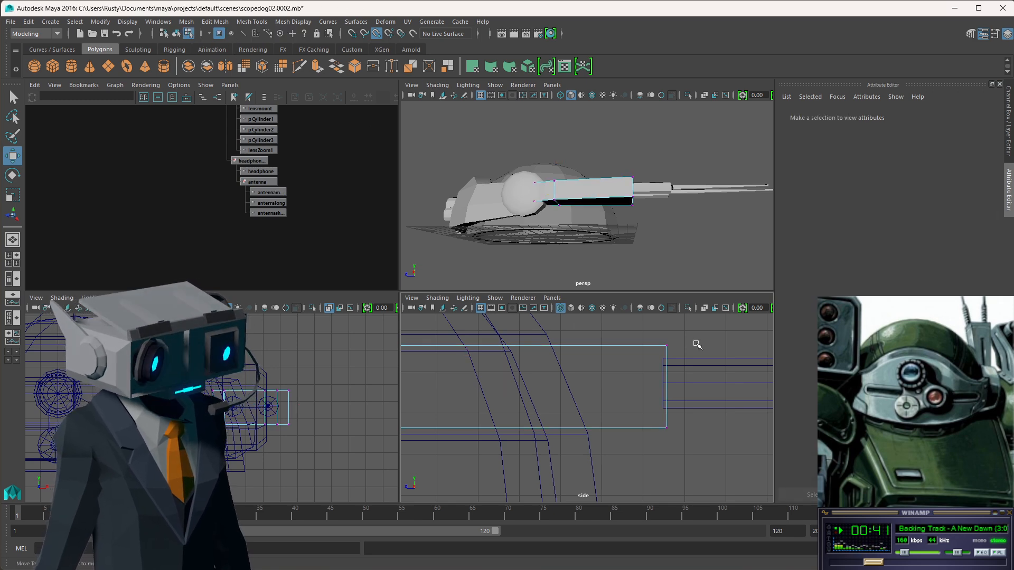
left_click_drag(696, 333, 639, 463)
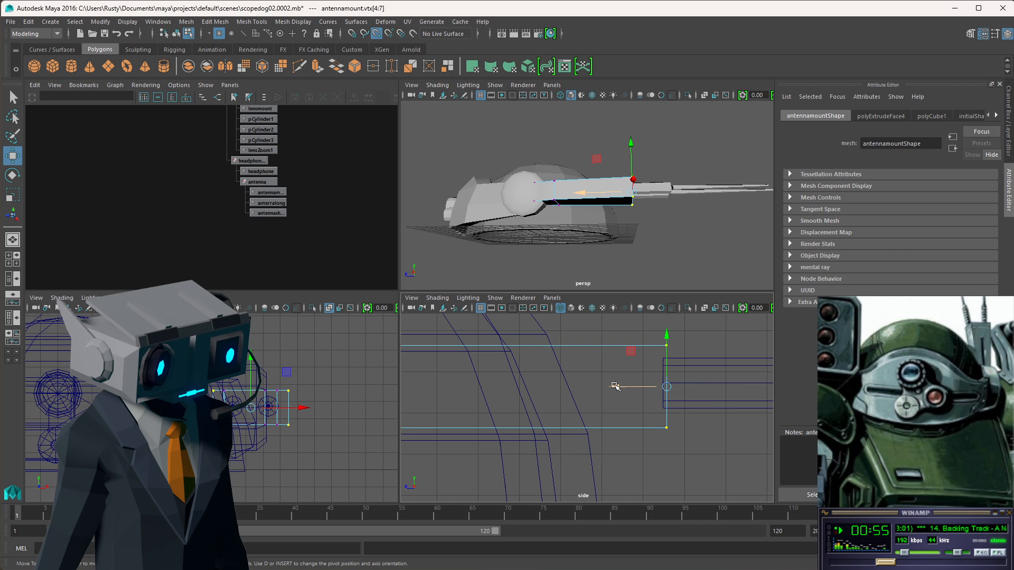
left_click_drag(614, 386, 594, 386)
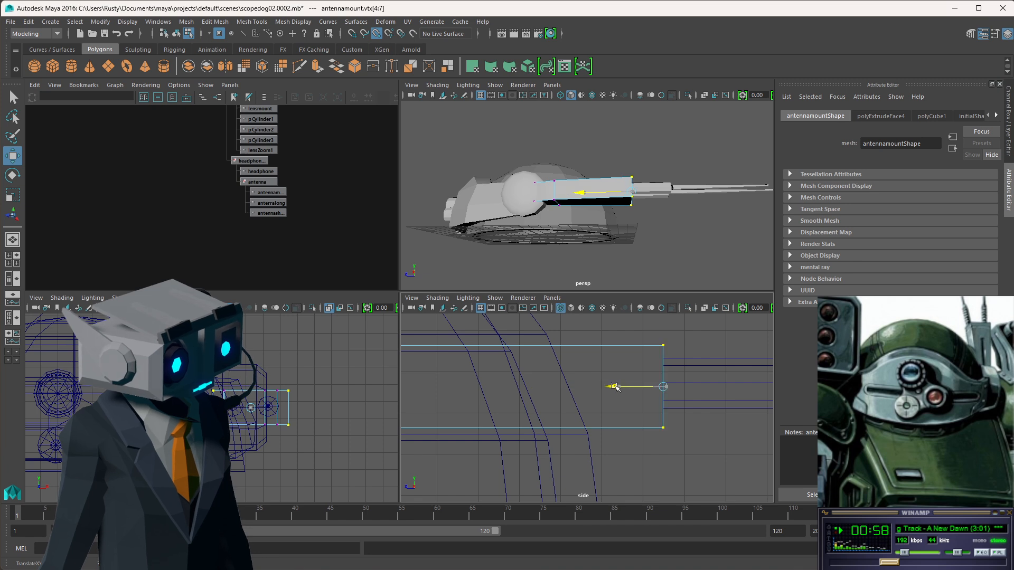
Shorten antennamount by moving its end vertices further along its length toward the headphone in the side view
mouse_move(587, 386)
left_mouse_down()
mouse_move(539, 386)
mouse_move(588, 385)
left_mouse_up()
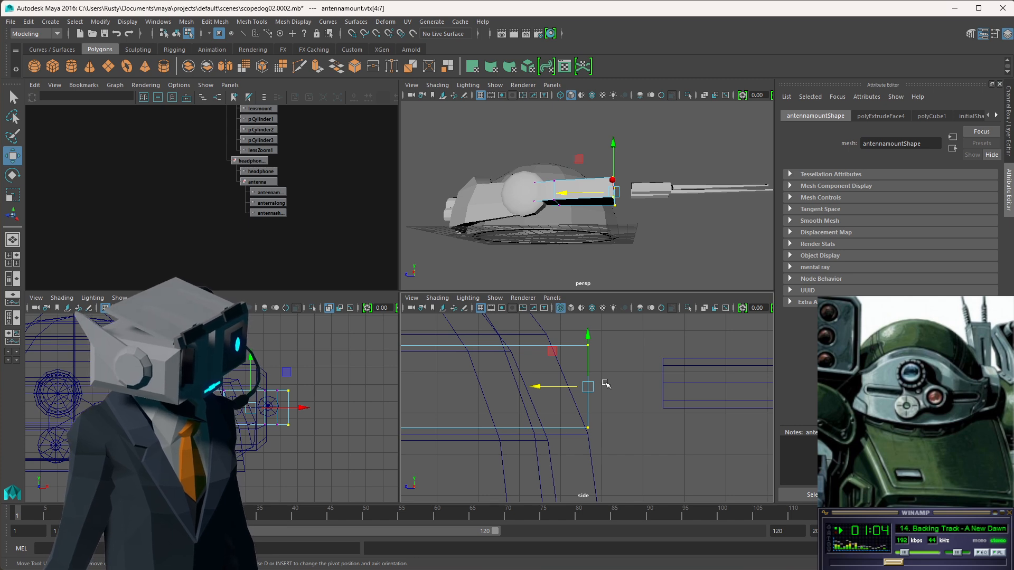
left_click_drag(538, 387, 512, 387)
mouse_move(613, 227)
left_mouse_down("alt")
mouse_move(664, 259)
mouse_move(602, 220)
left_mouse_up("alt")
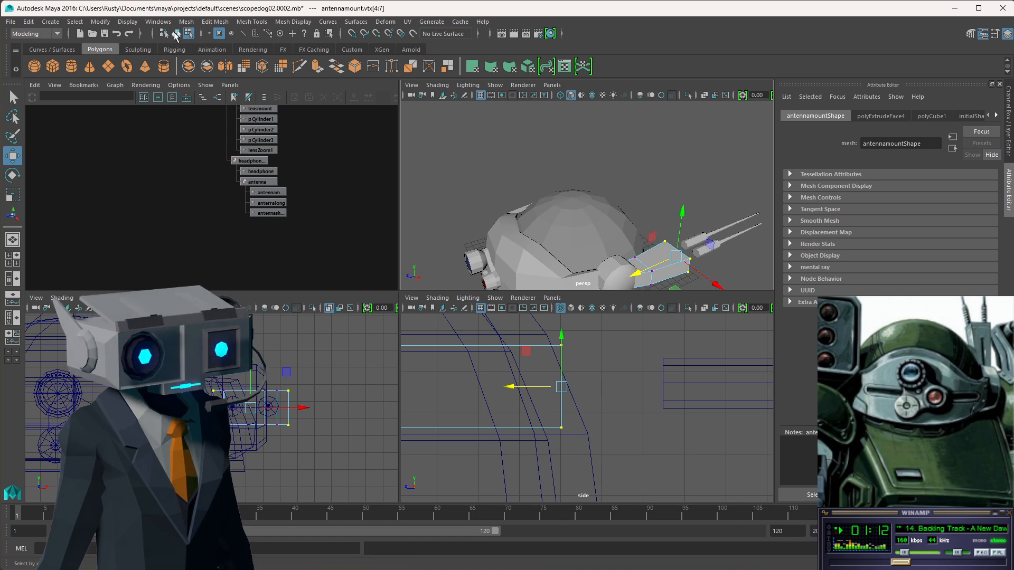
Select both antennas as whole objects and move them together along their length until their bases slightly overlap the mount's end
left_click(176, 33)
left_click_drag(646, 340, 585, 382)
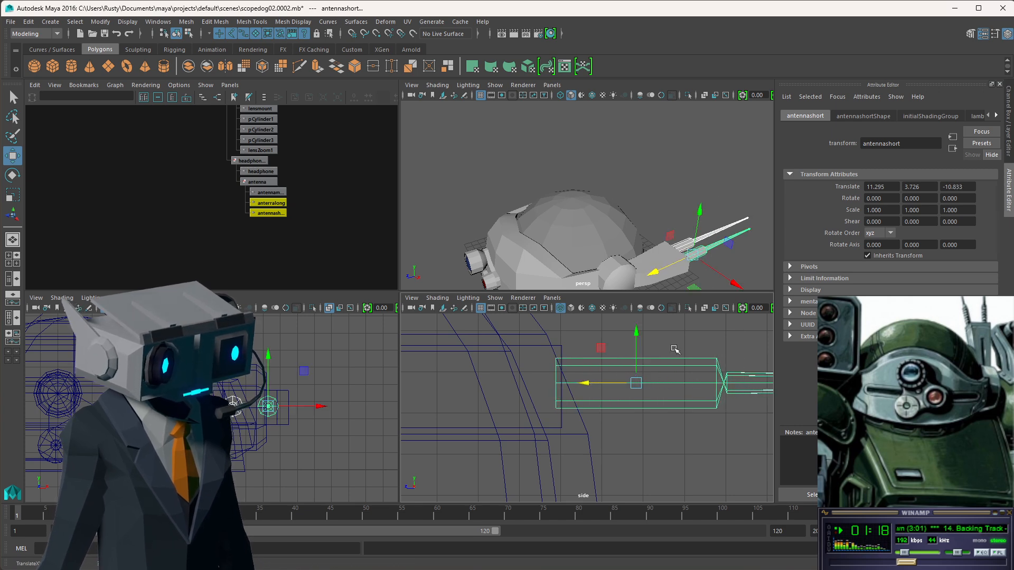
mouse_move(623, 222)
left_mouse_down("alt")
mouse_move(569, 228)
mouse_move(639, 225)
left_mouse_up("alt")
middle_click_drag(642, 225, 639, 179, "alt")
left_click_drag(692, 211, 659, 207, "alt")
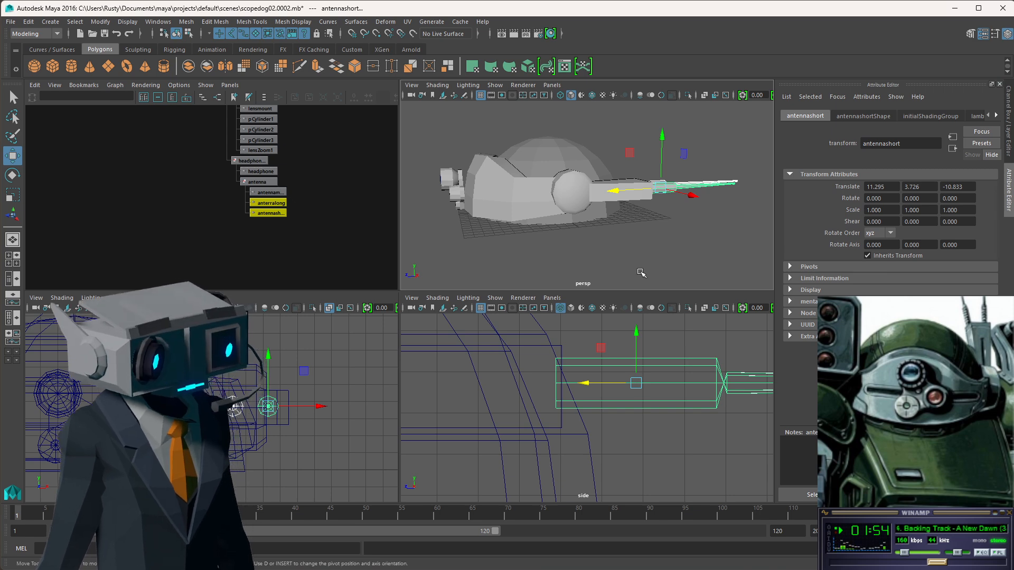
left_click(256, 181)
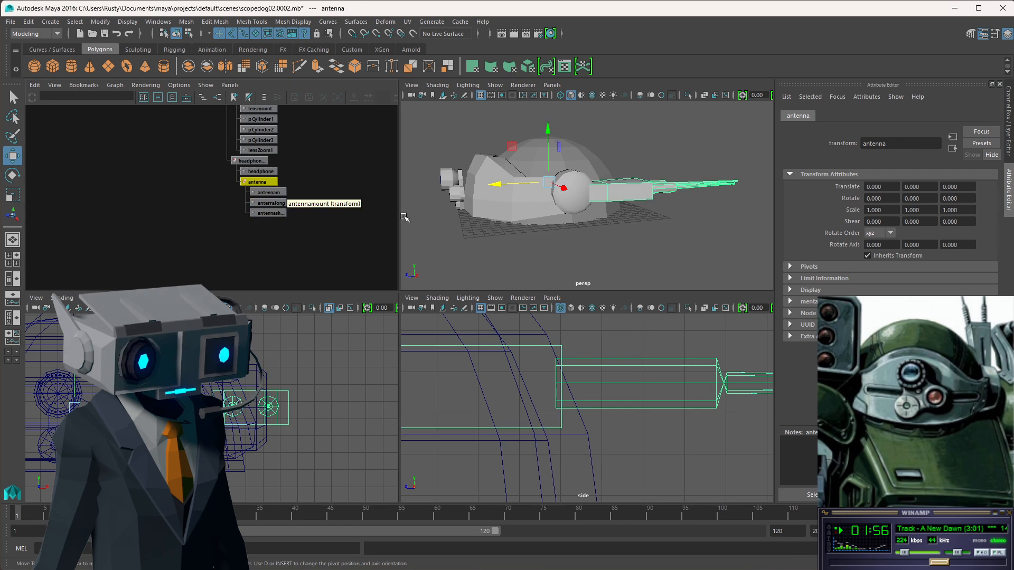
key("e")
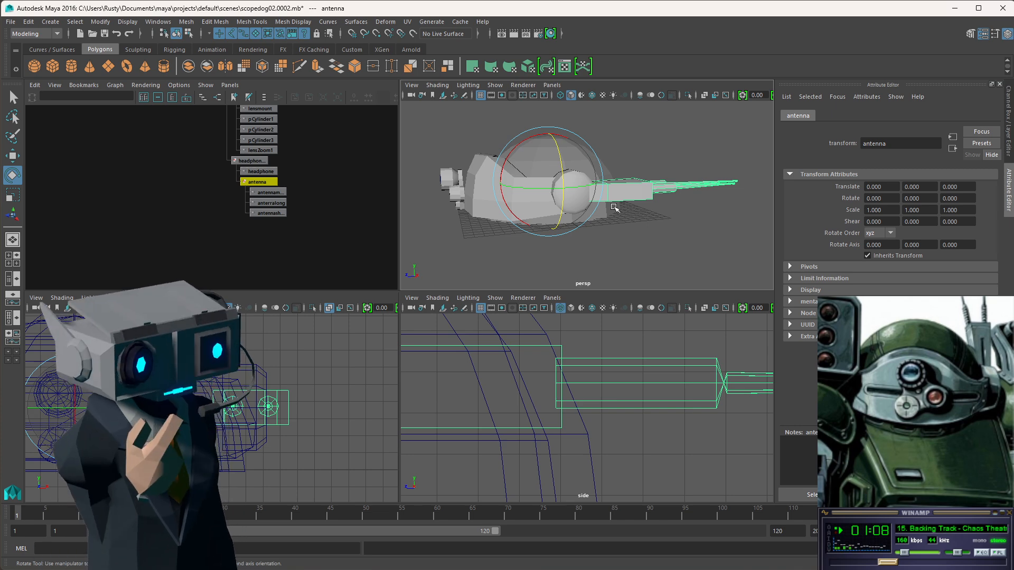
left_click(728, 365)
Examine the joint between anterralong's thick base and thin rod up close at vertex level in the side and perspective views
left_click(271, 203)
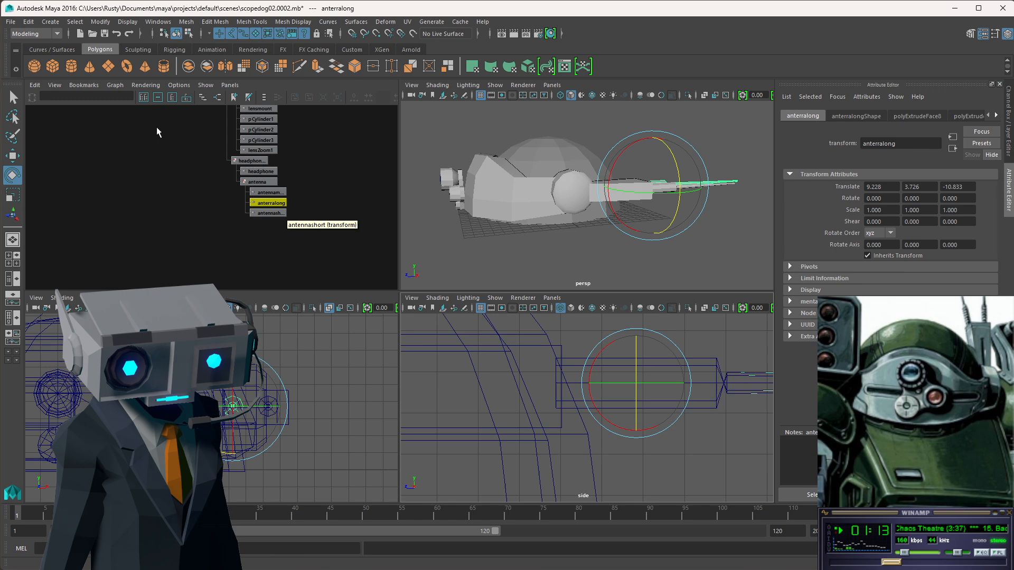
left_click(188, 33)
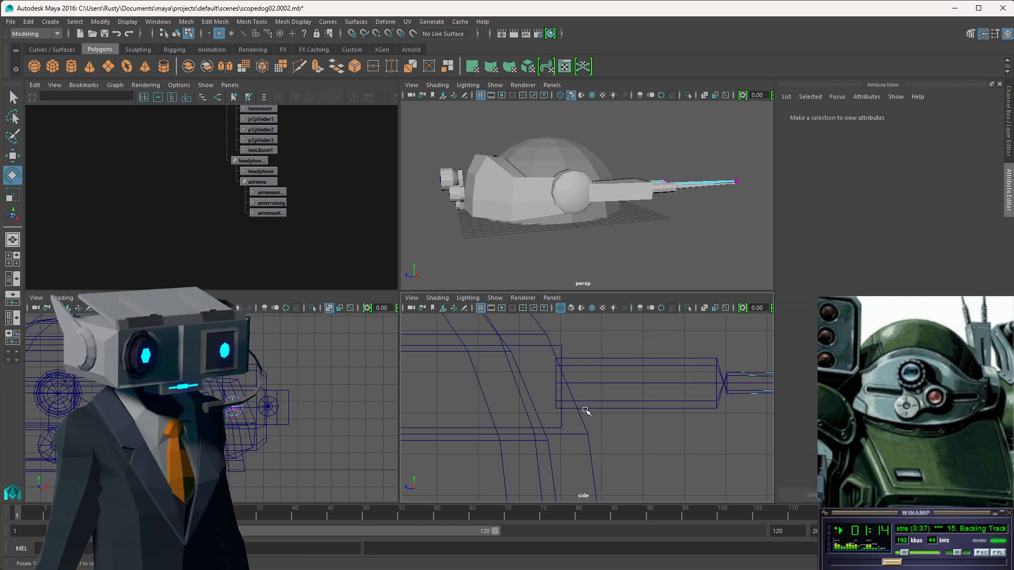
middle_click_drag(732, 443, 537, 450, "alt")
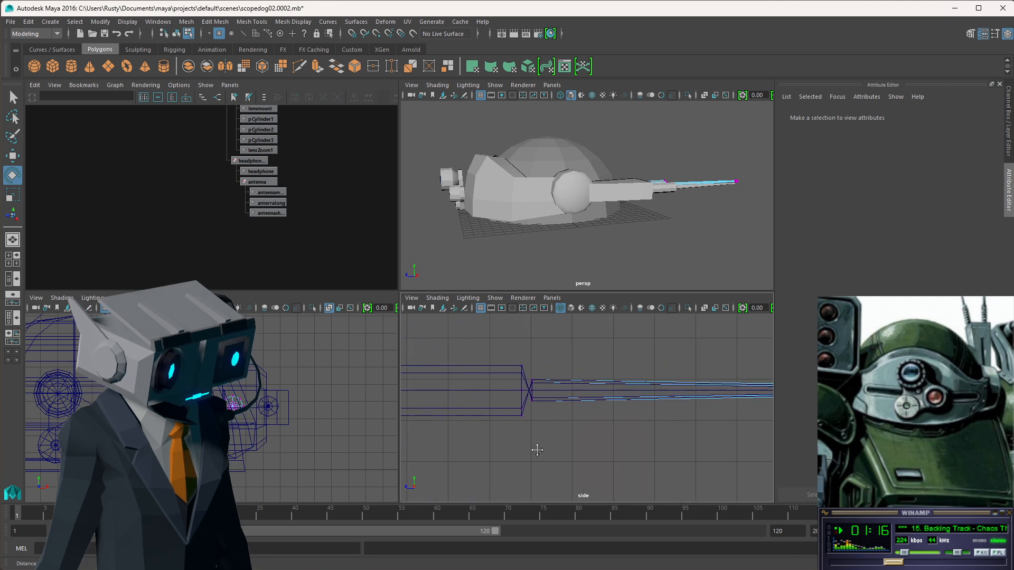
scroll(568, 445, "down", 4)
scroll(622, 418, "up", 3)
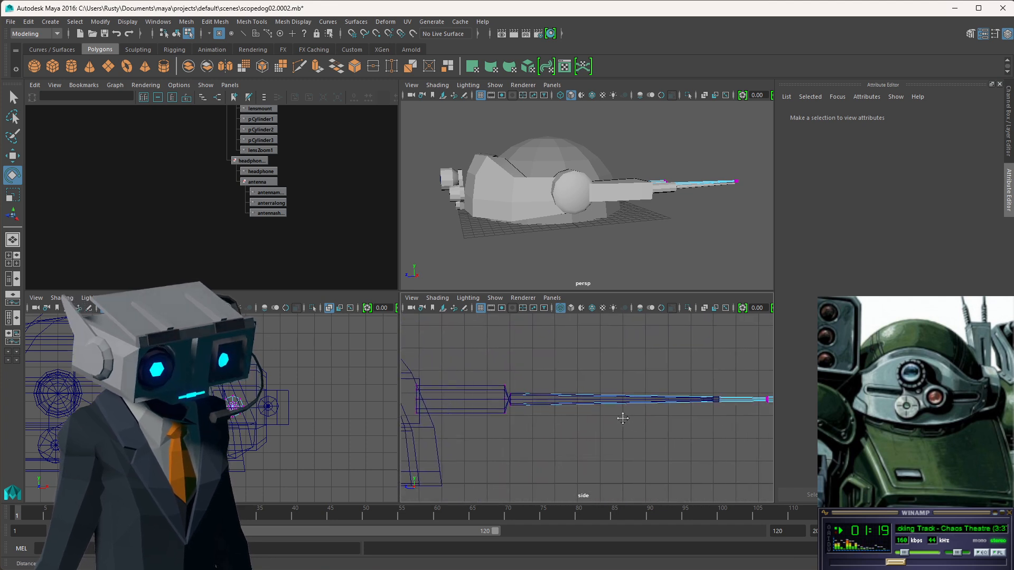
scroll(623, 418, "up", 5)
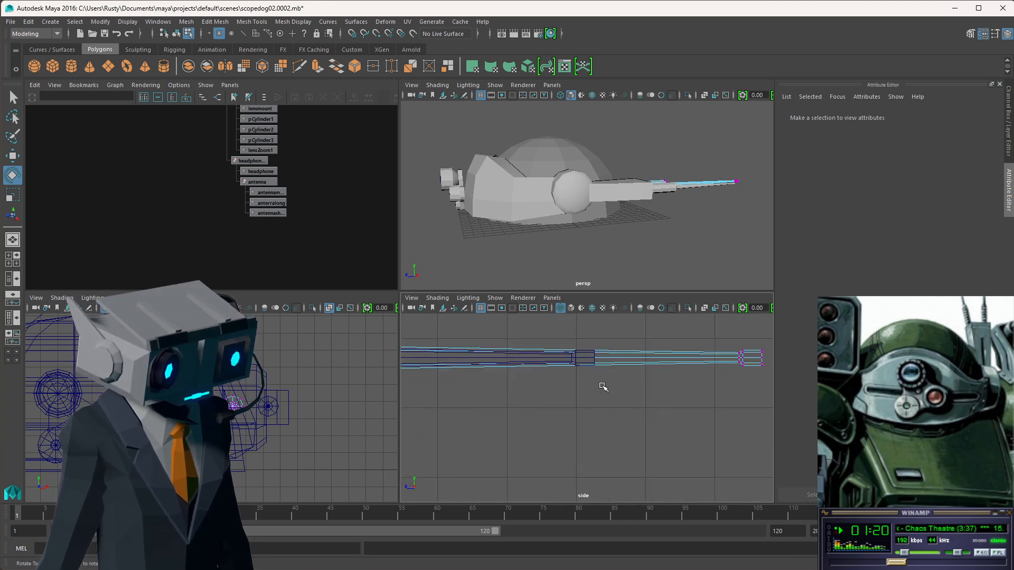
scroll(597, 398, "up", 4)
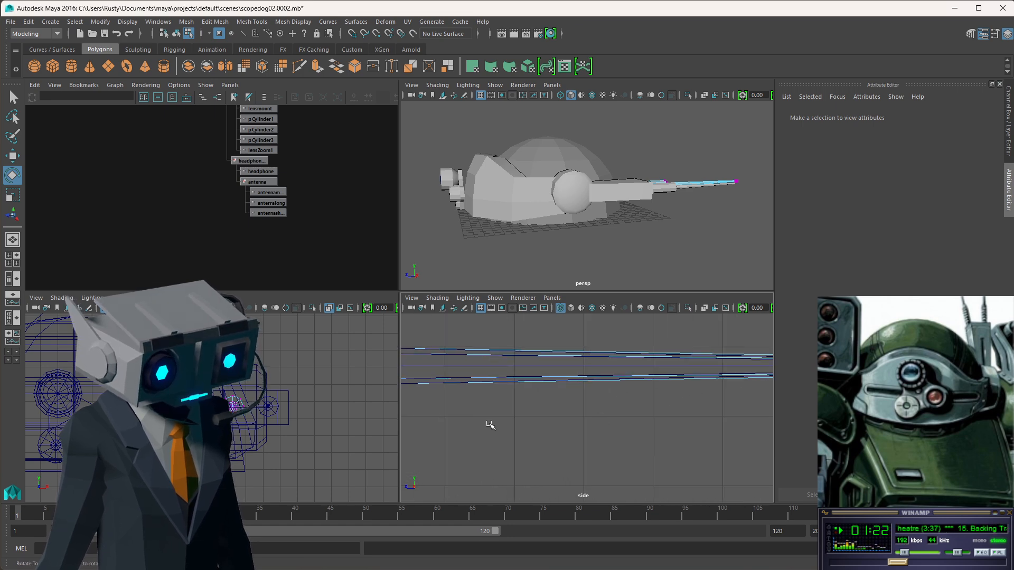
scroll(655, 412, "down", 5)
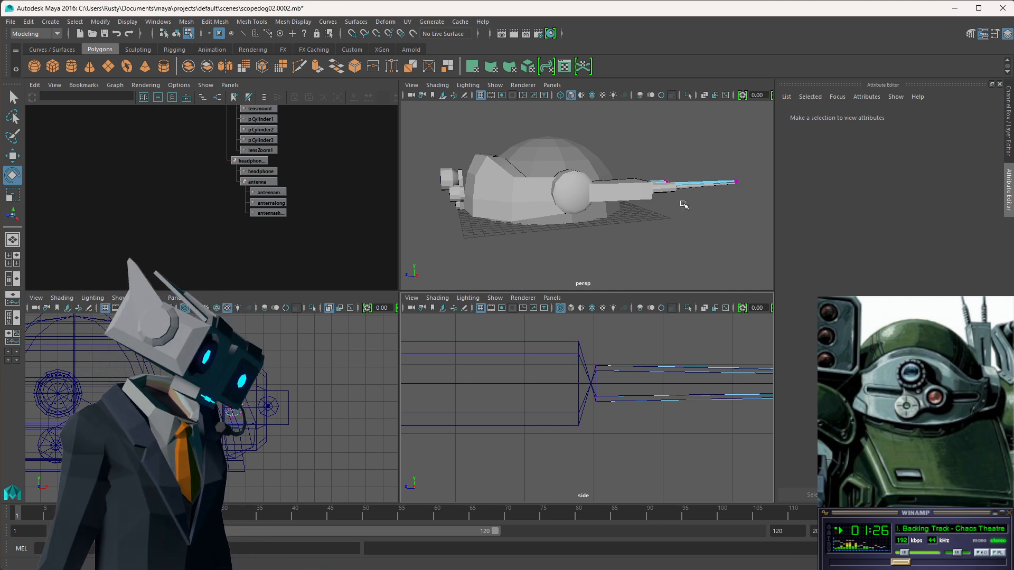
left_click_drag(555, 320, 624, 435)
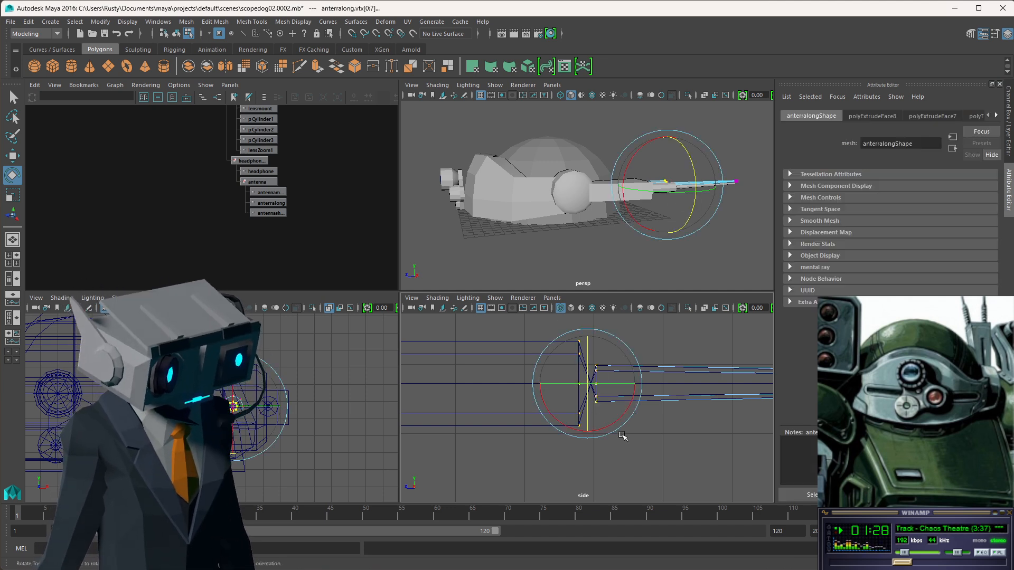
key("f")
left_click_drag(595, 226, 598, 198, "alt")
scroll(597, 197, "up", 6)
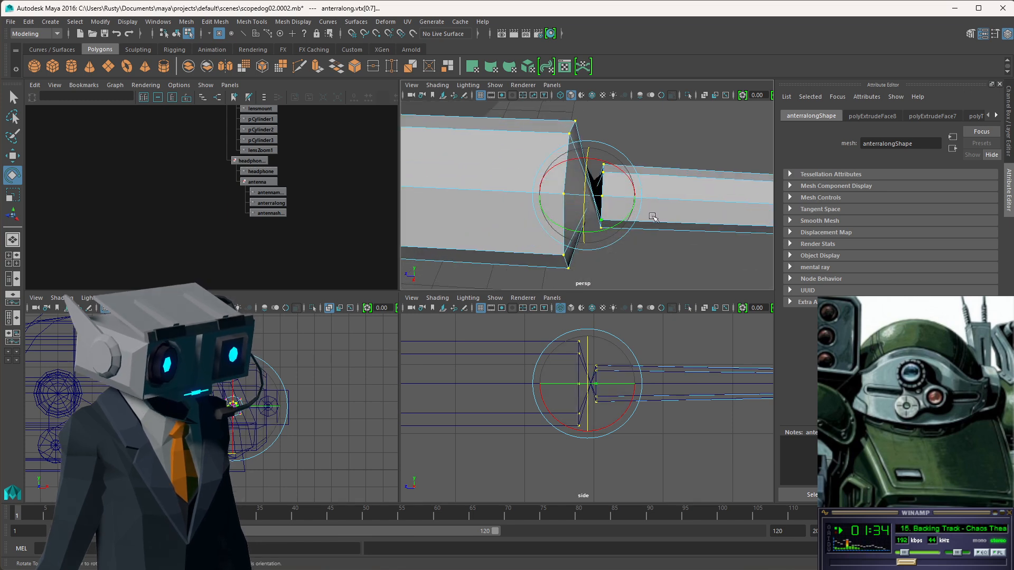
left_click_drag(639, 255, 639, 217, "alt")
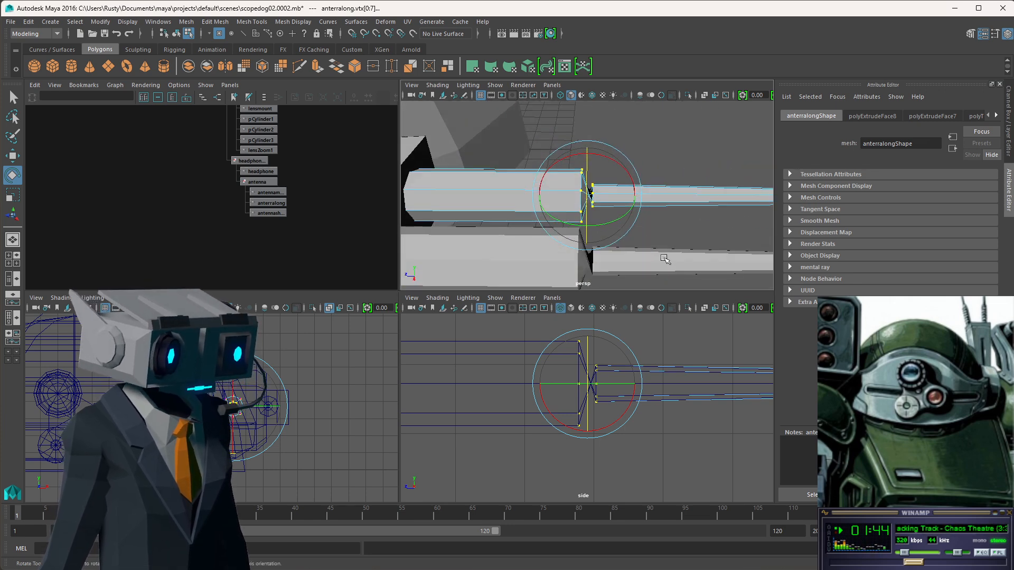
Select all of anterralong's thin rod vertices, from the ring beside the thick base through the tip
left_click(660, 161)
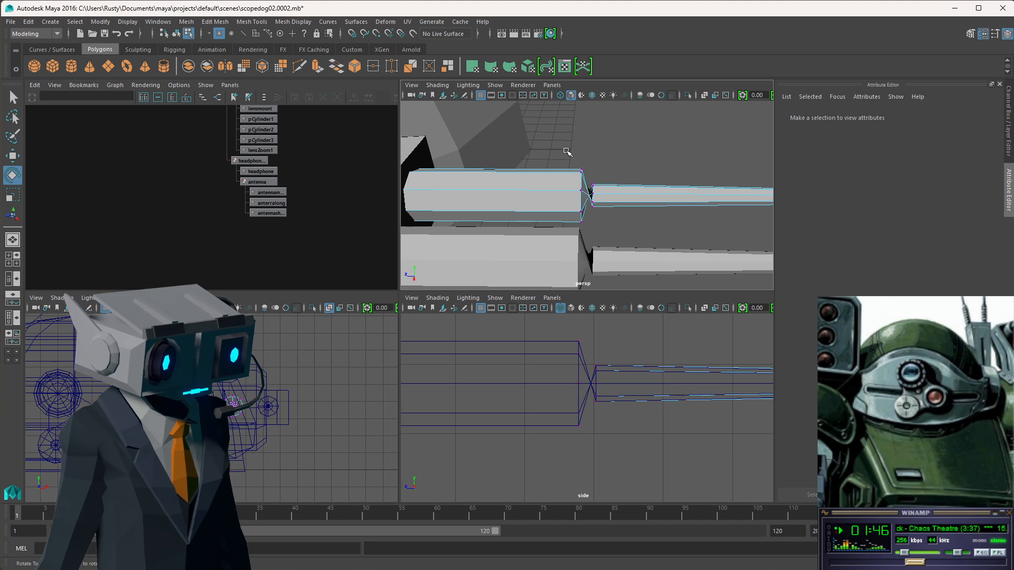
left_click_drag(567, 151, 610, 231)
left_click(647, 168)
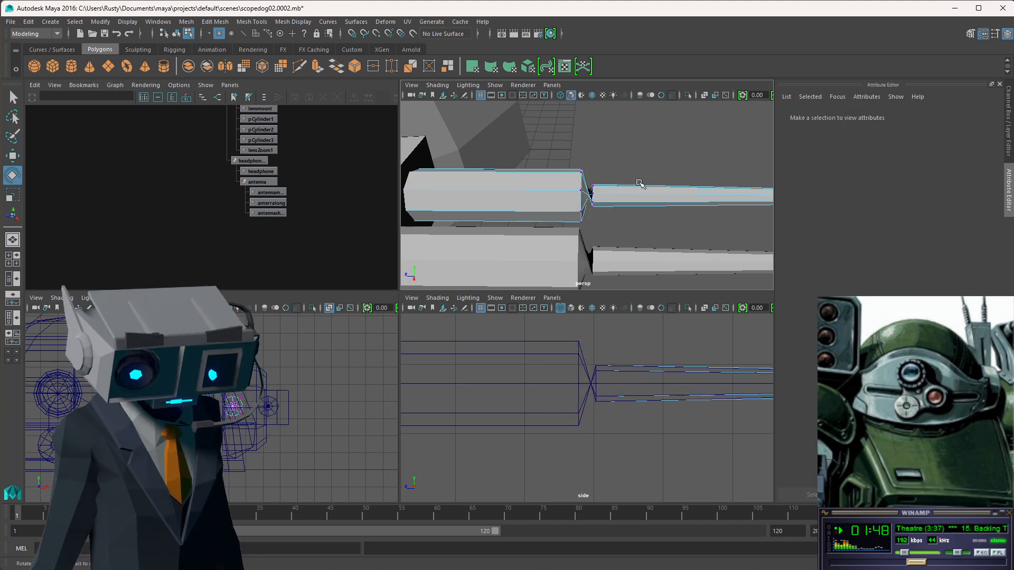
key("q")
left_click_drag(612, 162, 589, 237)
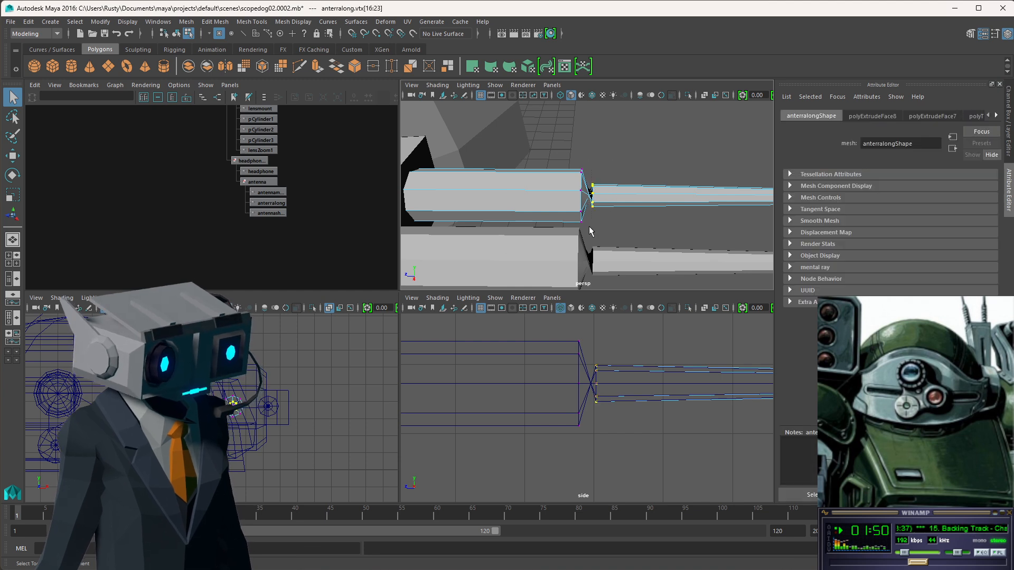
key("f")
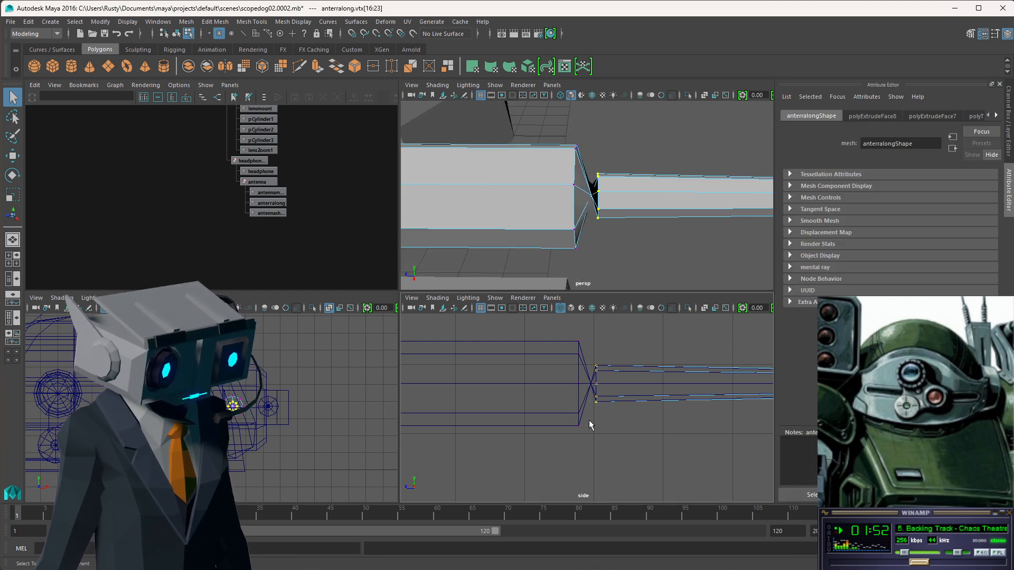
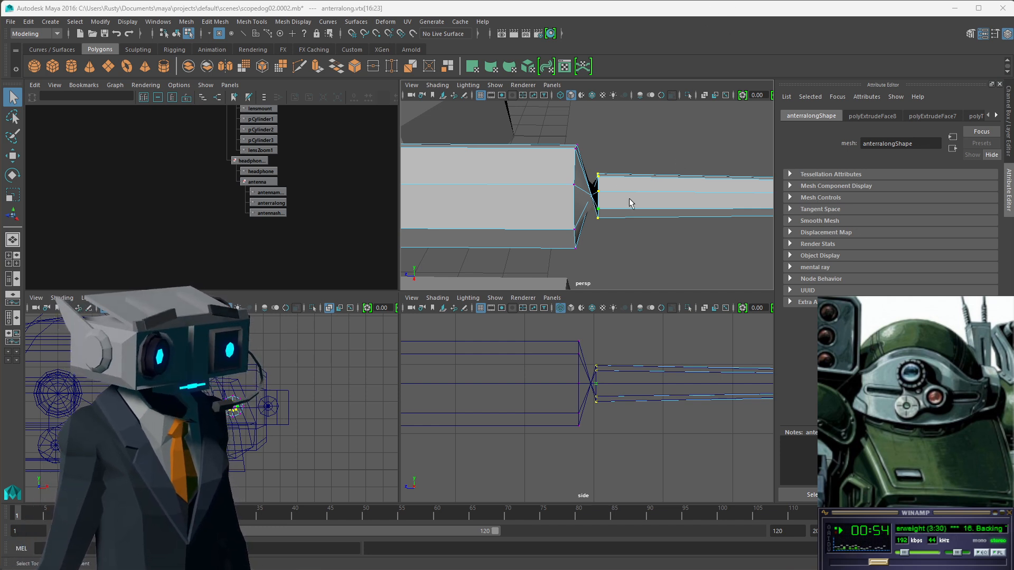
left_click(621, 155)
left_click_drag(615, 188, 608, 222)
left_click_drag(742, 221, 743, 225)
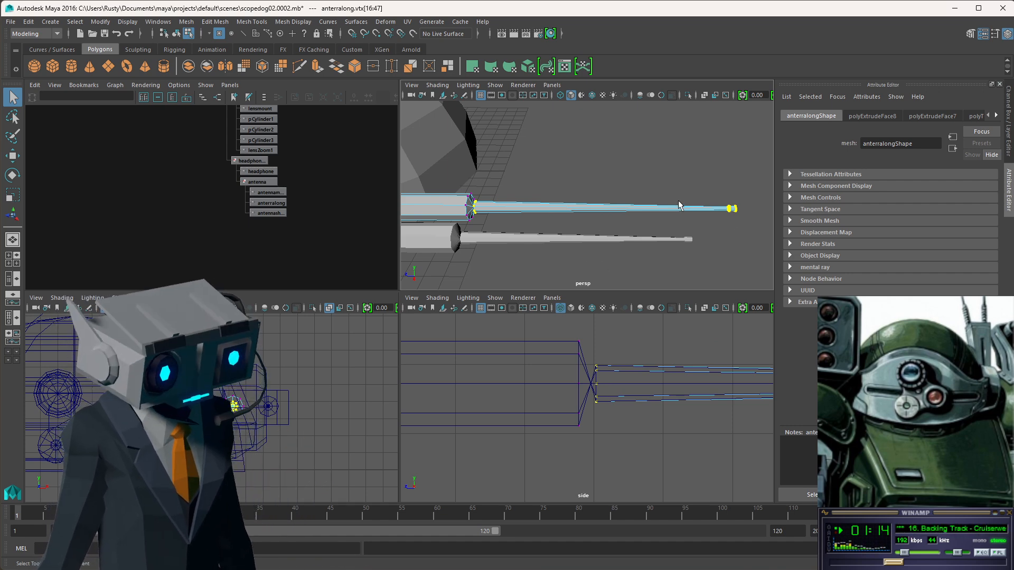
Rotate anterralong's rod vertices about the antenna's long axis in the front view until the joint with the base is untwisted
key("e")
left_click_drag(712, 244, 637, 226, "alt")
scroll(516, 192, "up", 5)
left_click_drag(476, 187, 561, 201, "alt")
middle_click_drag(519, 196, 871, 151, "alt")
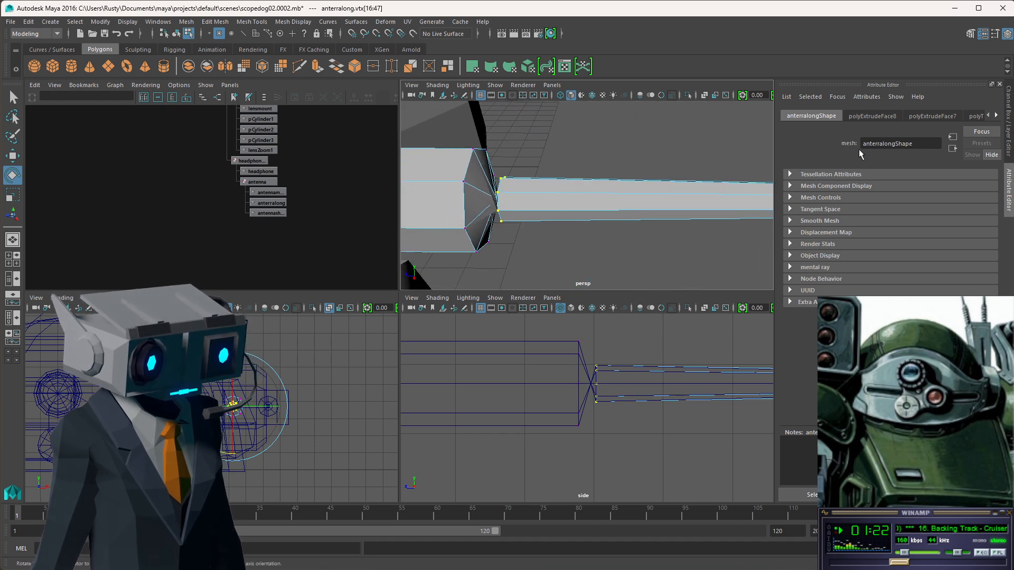
left_click_drag(194, 381, 261, 458)
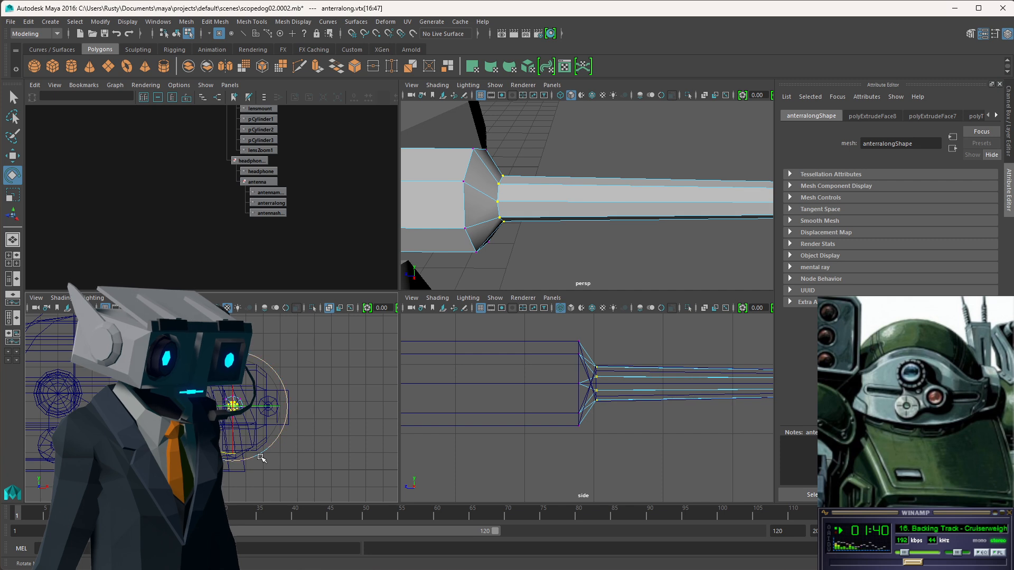
Select antennashort's thin rod vertices, taking the ring beside the thick base and adding those at the tip
scroll(634, 254, "down", 5)
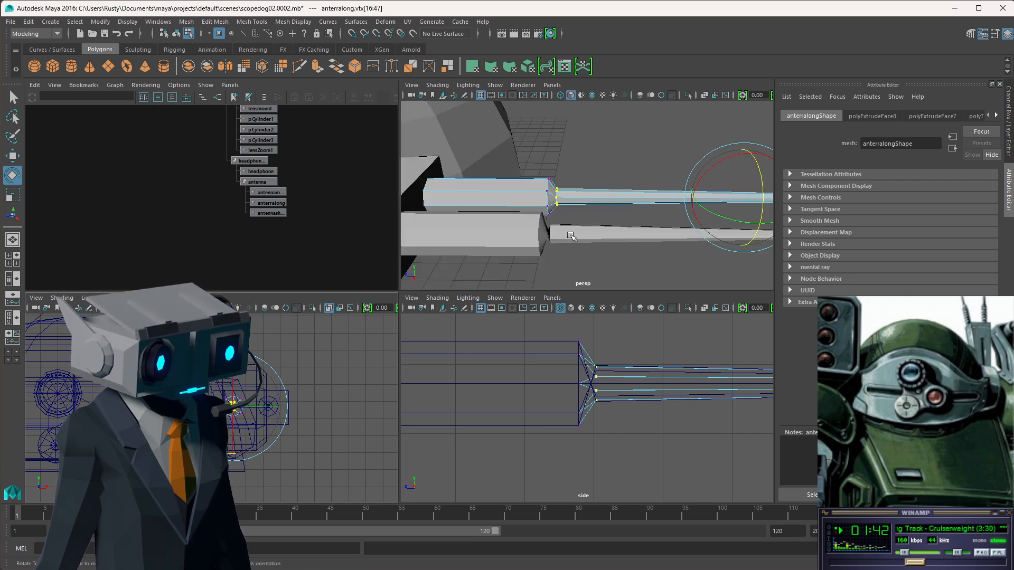
left_click_drag(547, 237, 564, 239)
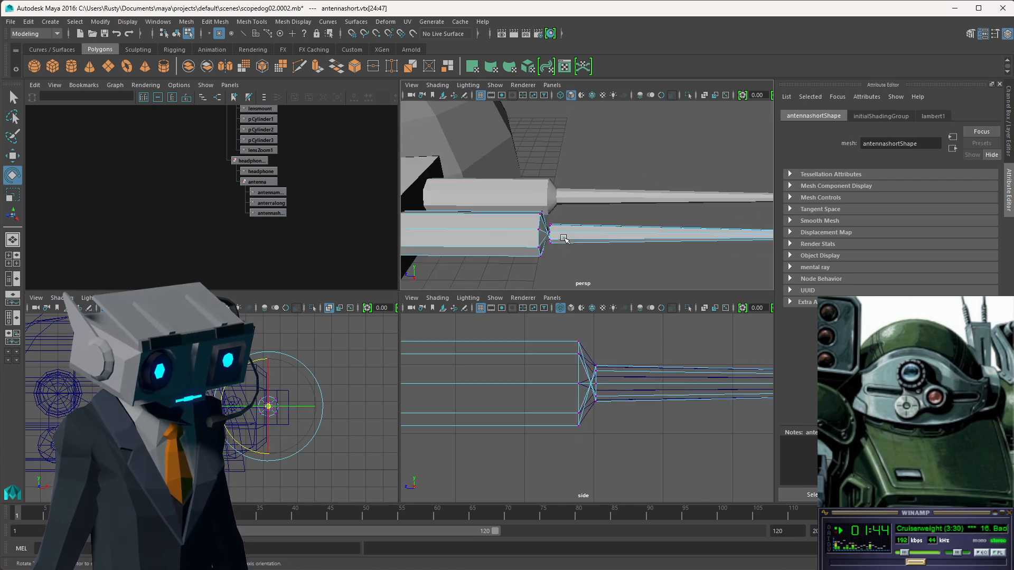
middle_click_drag(596, 243, 541, 208, "alt")
mouse_move(541, 208)
left_mouse_down("alt")
mouse_move(579, 214)
mouse_move(533, 210)
left_mouse_up("alt")
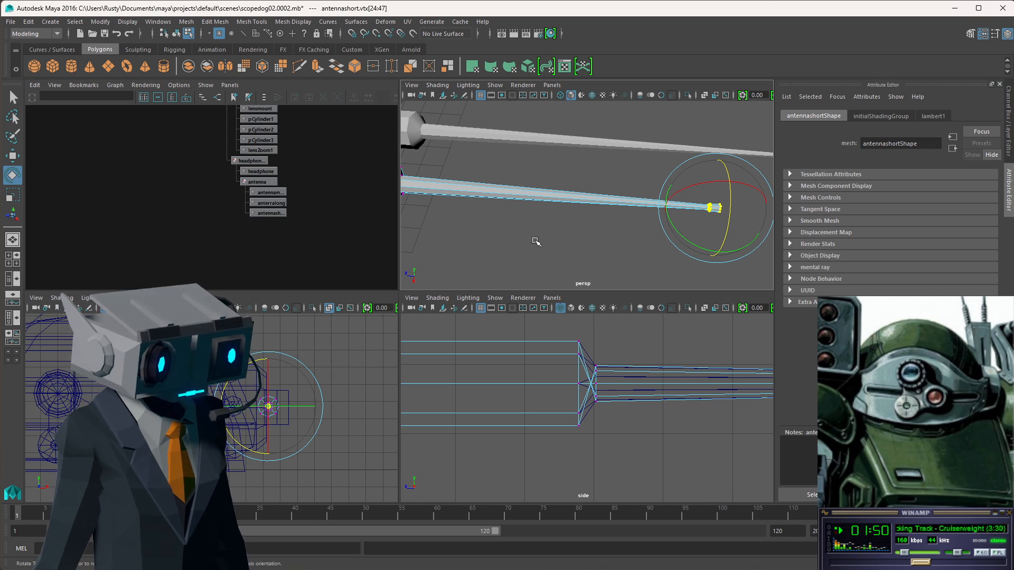
left_click(533, 242)
middle_click_drag(507, 237, 667, 239, "alt")
scroll(608, 199, "up", 6)
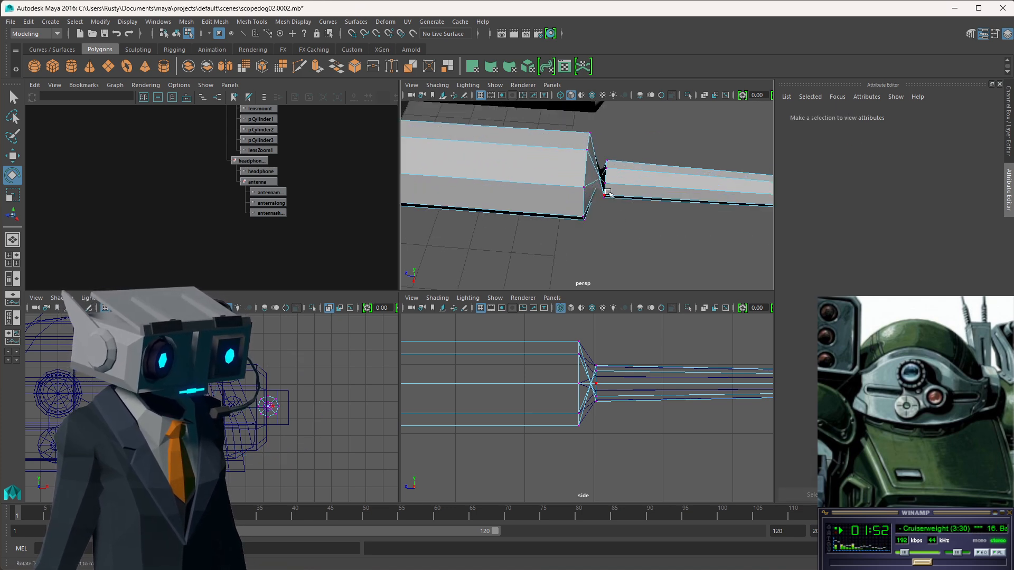
left_click_drag(628, 149, 600, 217)
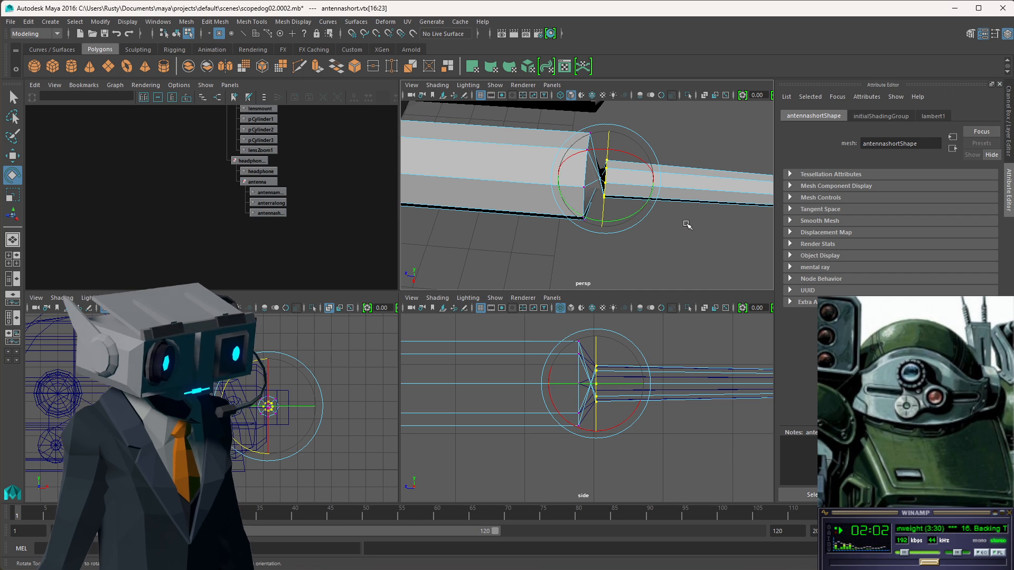
middle_click_drag(716, 228, 517, 228, "alt")
scroll(739, 236, "down", 6)
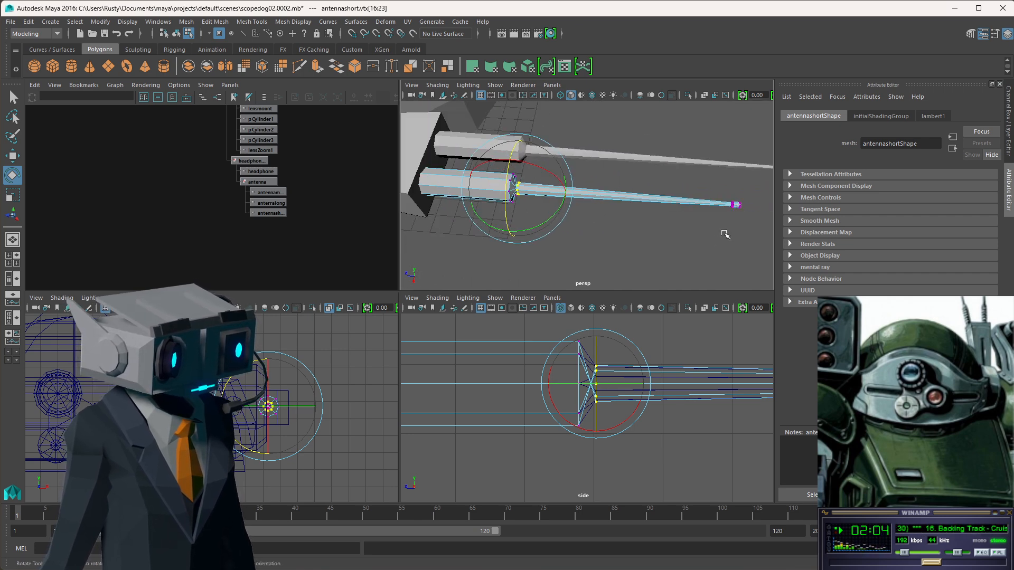
middle_click_drag(725, 234, 612, 237, "alt")
left_click_drag(647, 193, 597, 228, "shift")
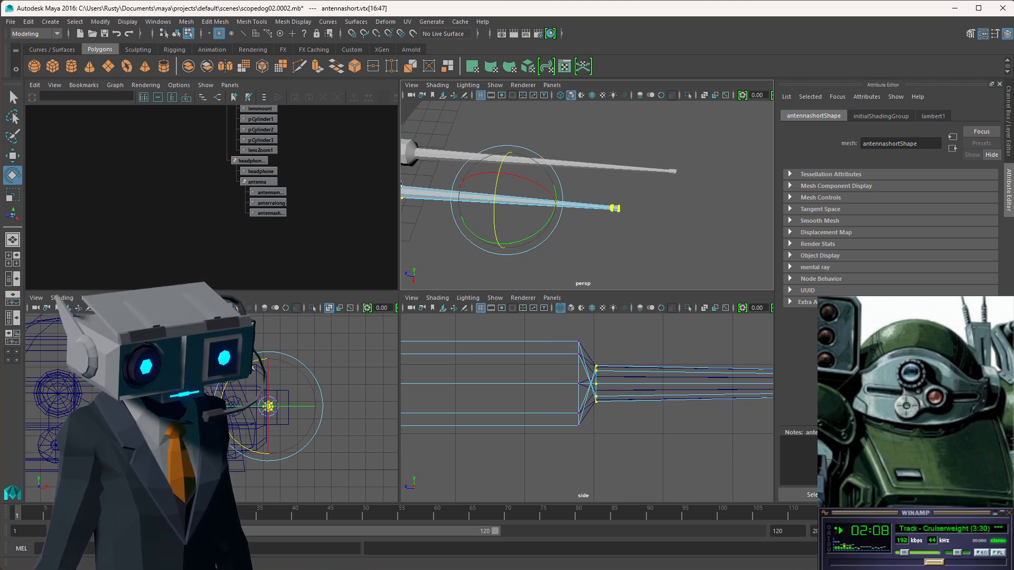
Rotate antennashort's rod vertices about its long axis in the front view to untwist the joint, and clear the vertex selection
middle_click_drag(465, 232, 607, 206, "alt")
scroll(639, 230, "up", 6)
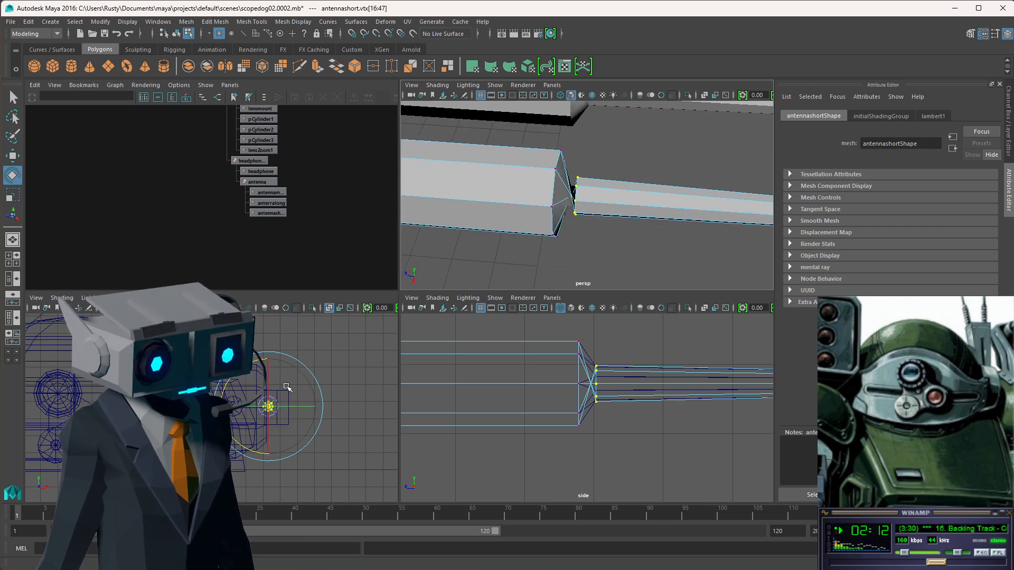
left_click_drag(247, 372, 294, 461)
middle_click_drag(729, 217, 581, 242, "alt")
middle_click_drag(687, 259, 449, 168, "alt")
middle_click_drag(676, 196, 527, 211, "alt")
scroll(527, 197, "down", 2)
left_click(593, 186)
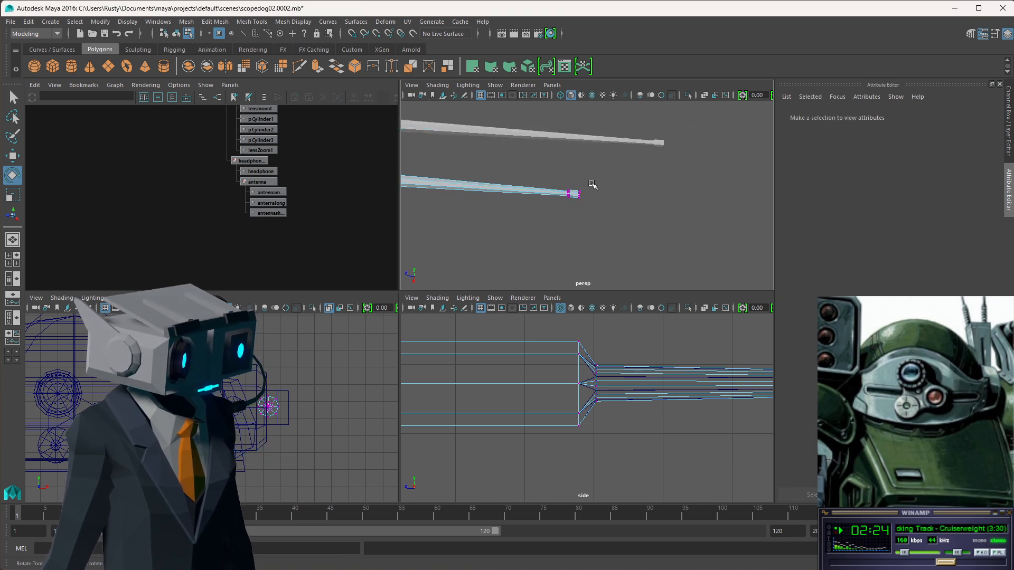
Return antennashort to object selection mode and view both antennas together
left_click_drag(577, 193, 505, 215, "alt")
left_click(12, 98)
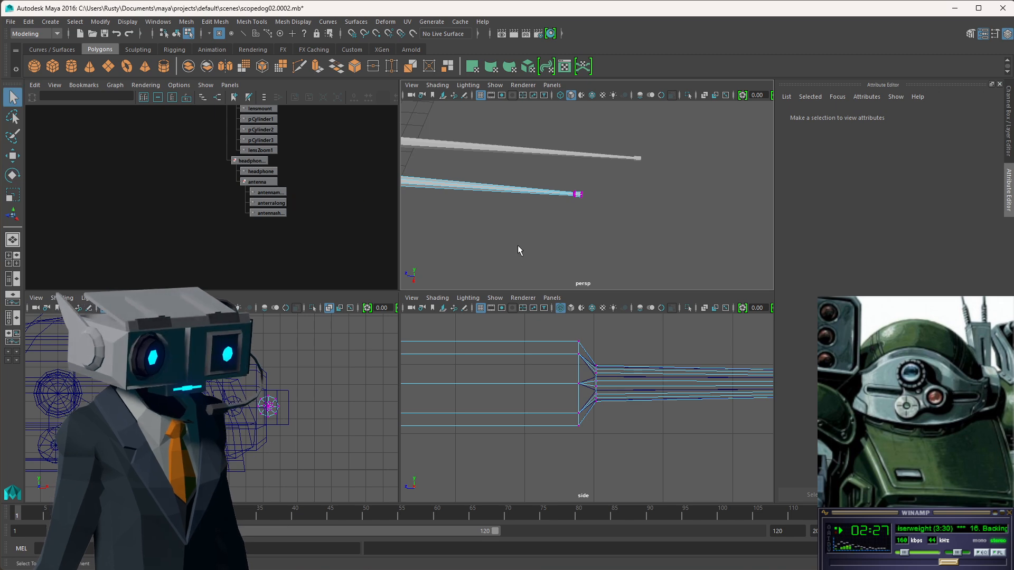
left_click(176, 33)
scroll(551, 211, "down", 3)
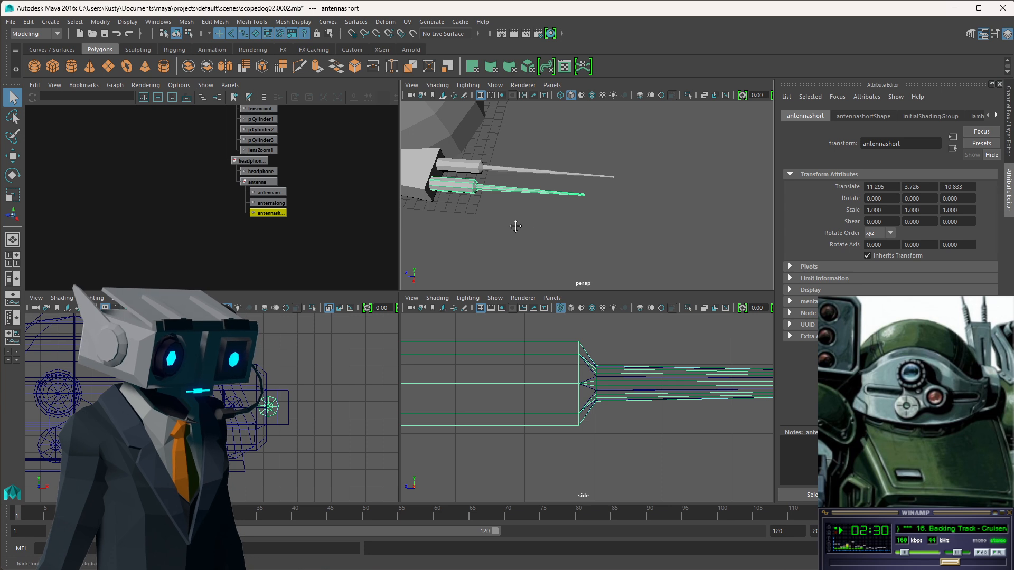
Save the scopedog02.0002.mb scene with both antennas and the headphone in view
scroll(670, 247, "down", 5)
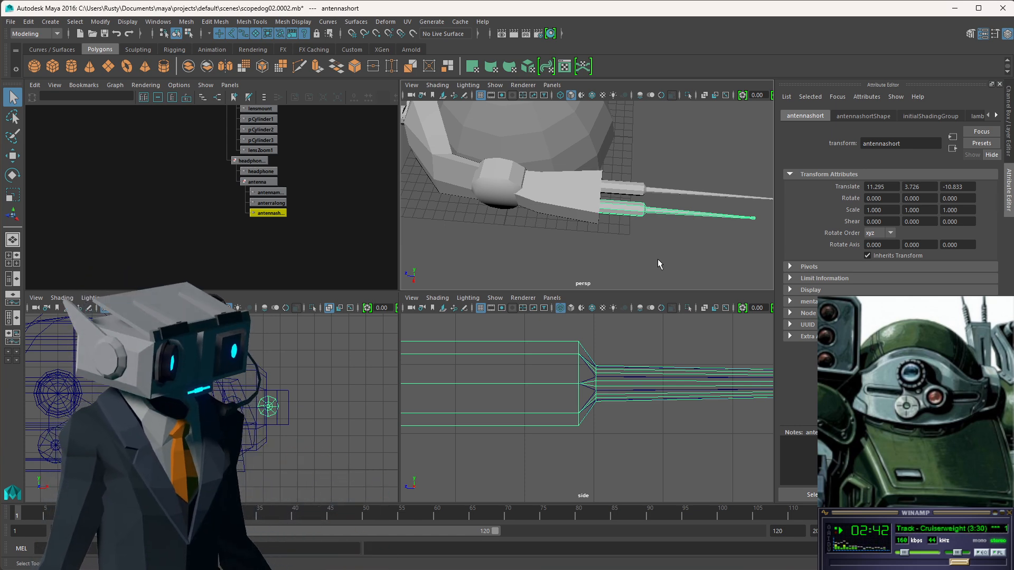
left_click(104, 34)
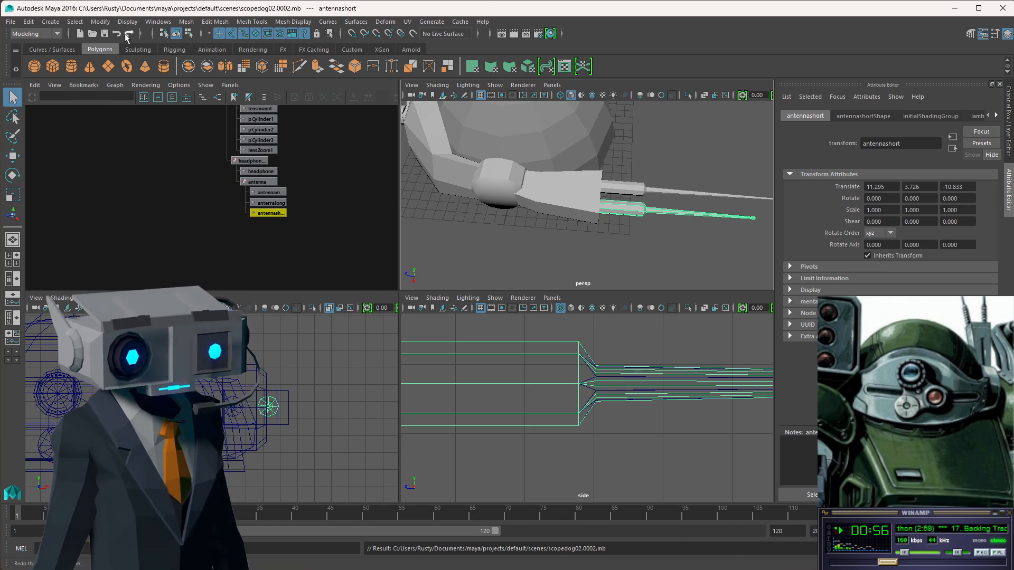
left_click(105, 34)
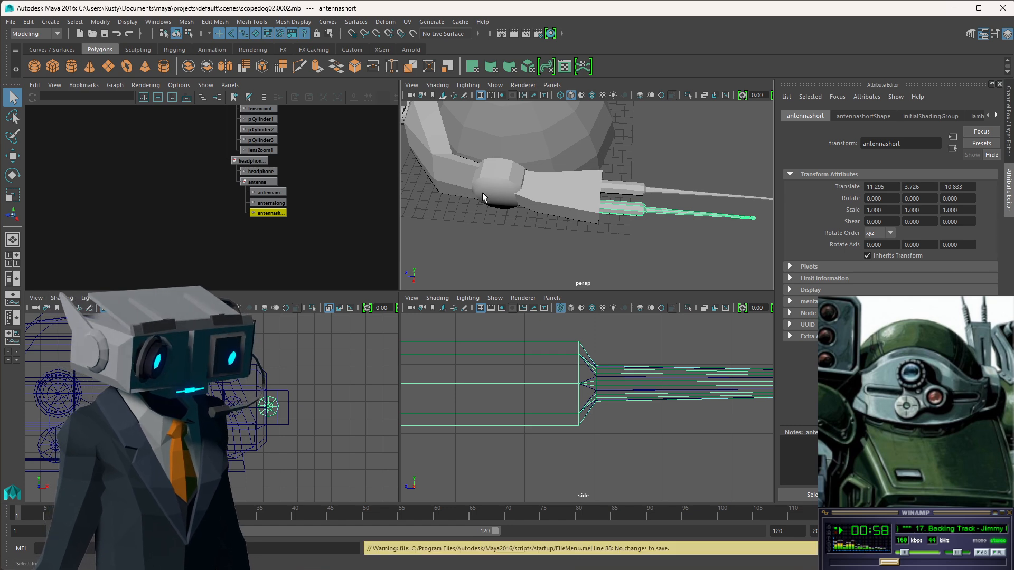
Rotate the antenna group about 31.3 degrees around X so the antennas tilt upward behind the headphone
left_click_drag(486, 178, 547, 175, "alt")
scroll(547, 153, "down", 5)
scroll(547, 153, "up", 3)
left_click(257, 181)
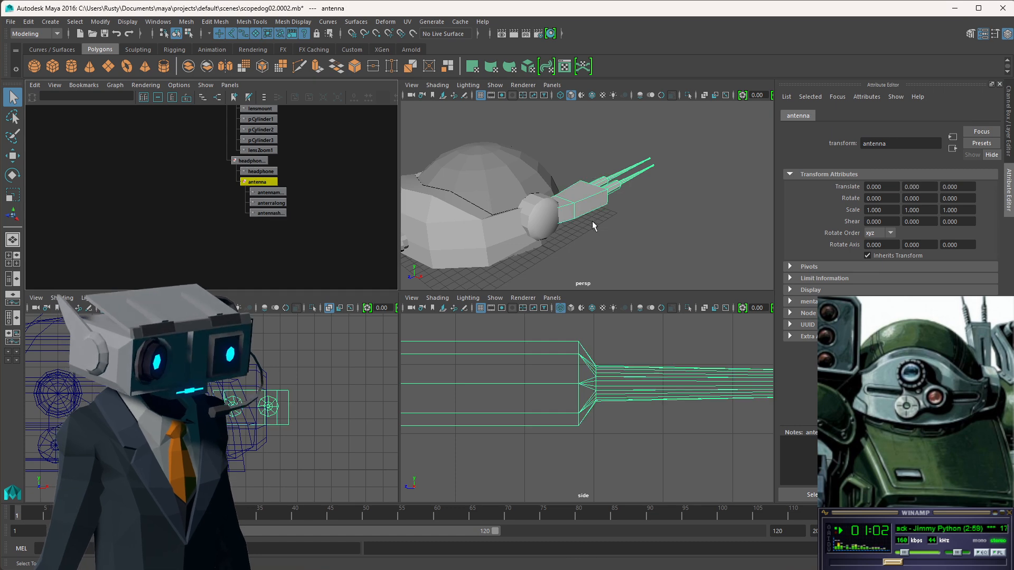
key("e")
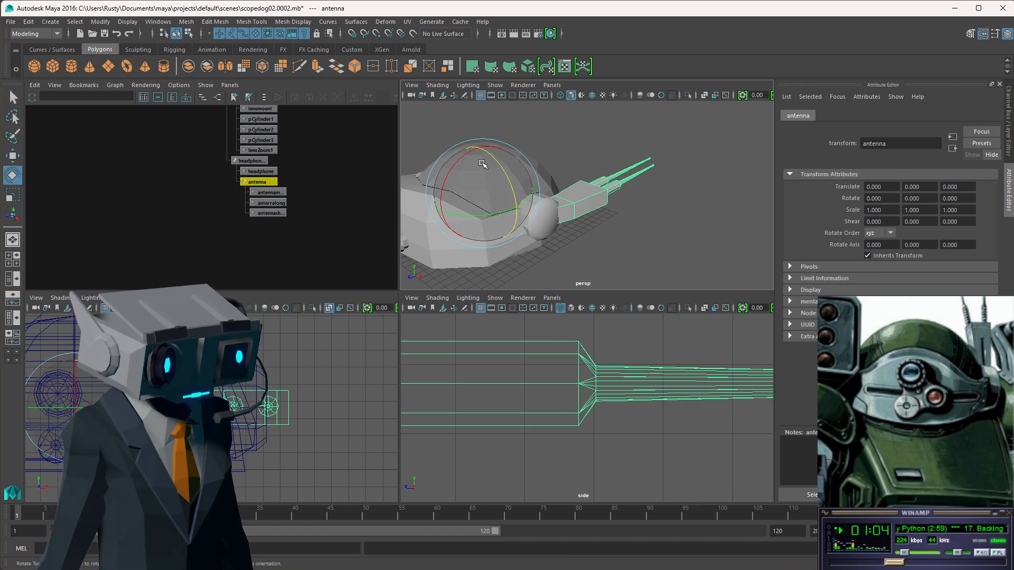
left_click_drag(448, 179, 631, 205, "alt")
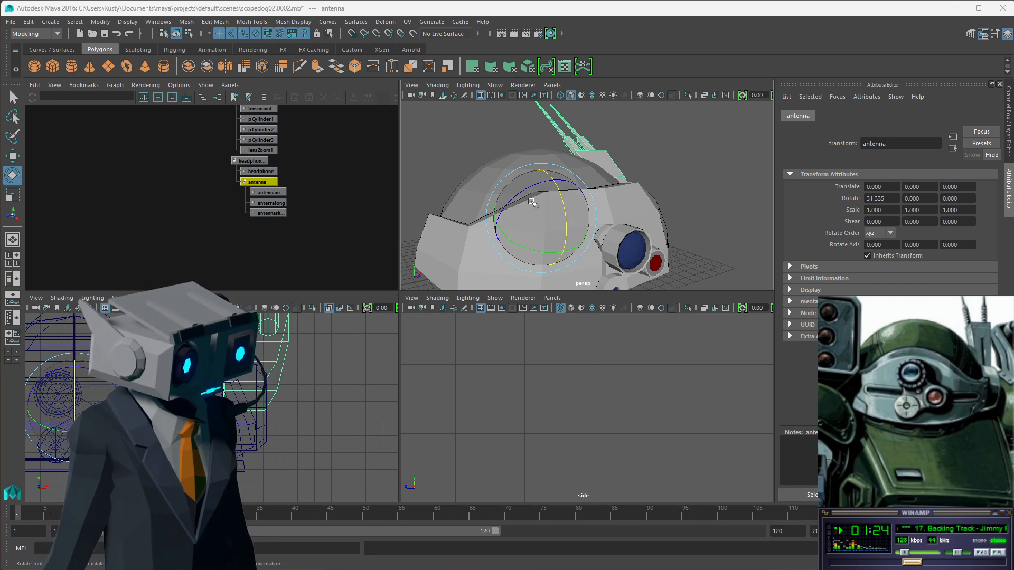
left_click_drag(652, 193, 623, 193, "alt")
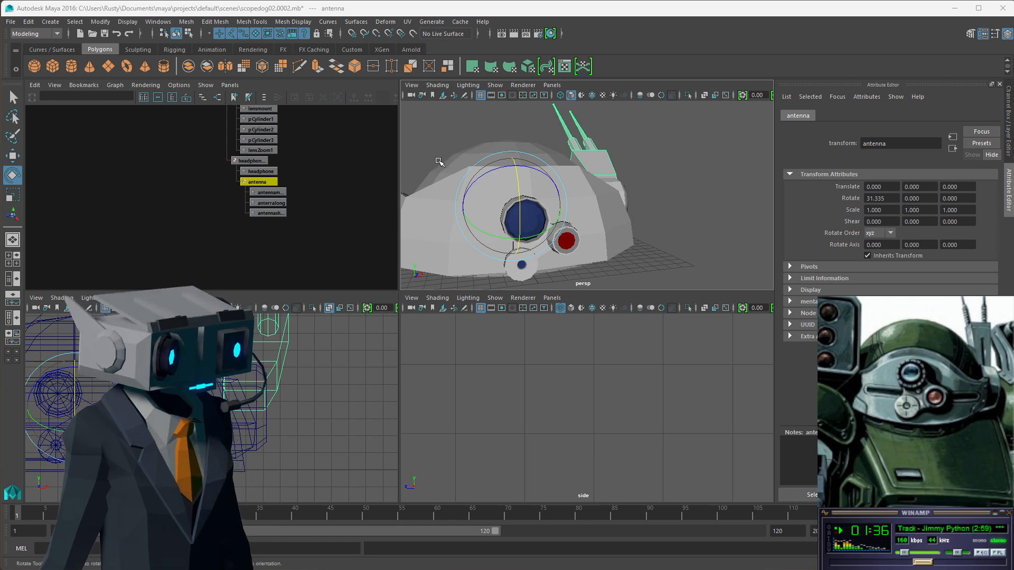
left_click_drag(497, 169, 585, 172, "alt")
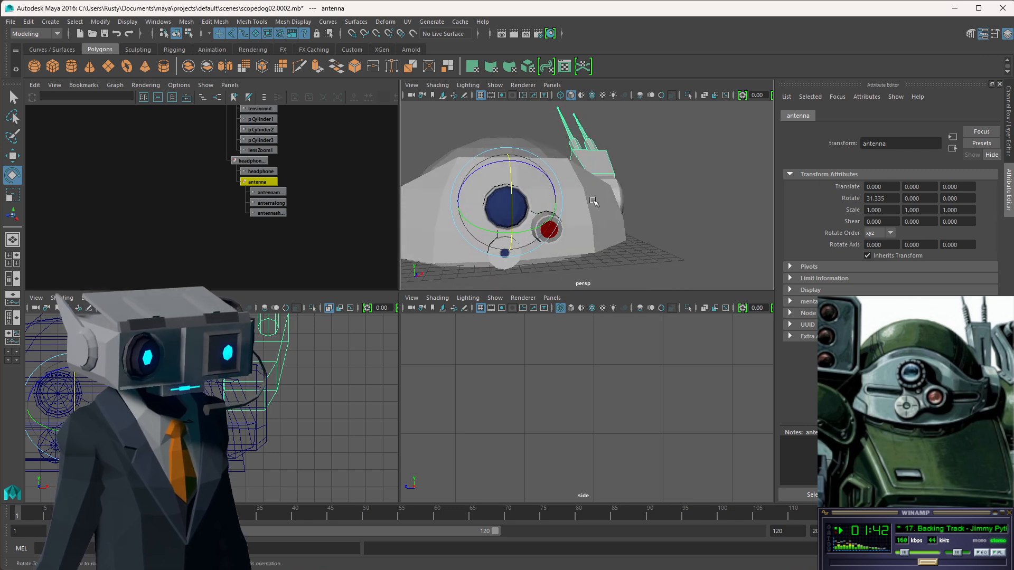
Try rotating visor1 alone by about -40.7 degrees around X, and undo the rotation
middle_click_drag(277, 149, 311, 198, "alt")
left_click(595, 195)
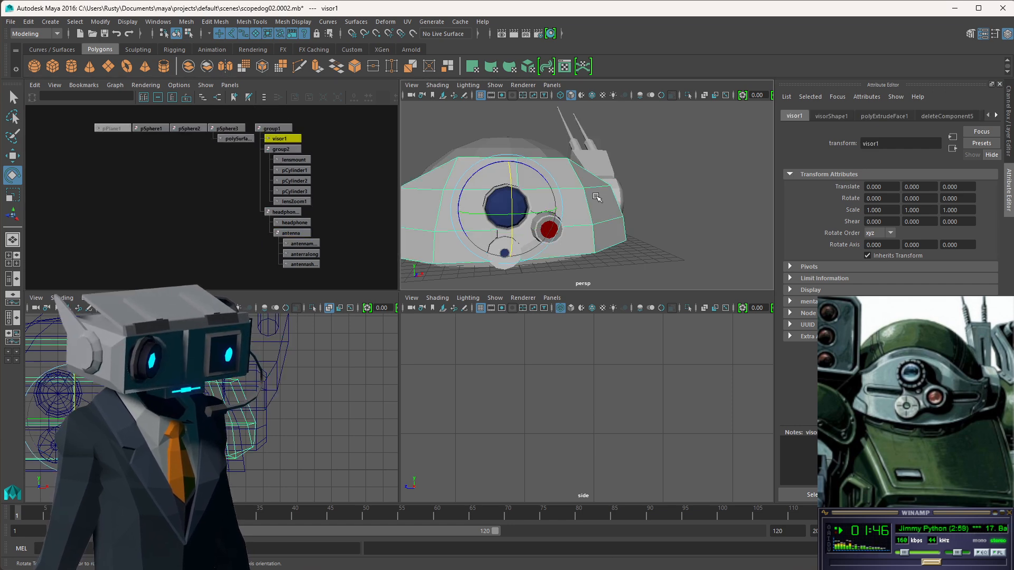
left_click_drag(610, 194, 667, 199, "alt")
left_click(684, 173)
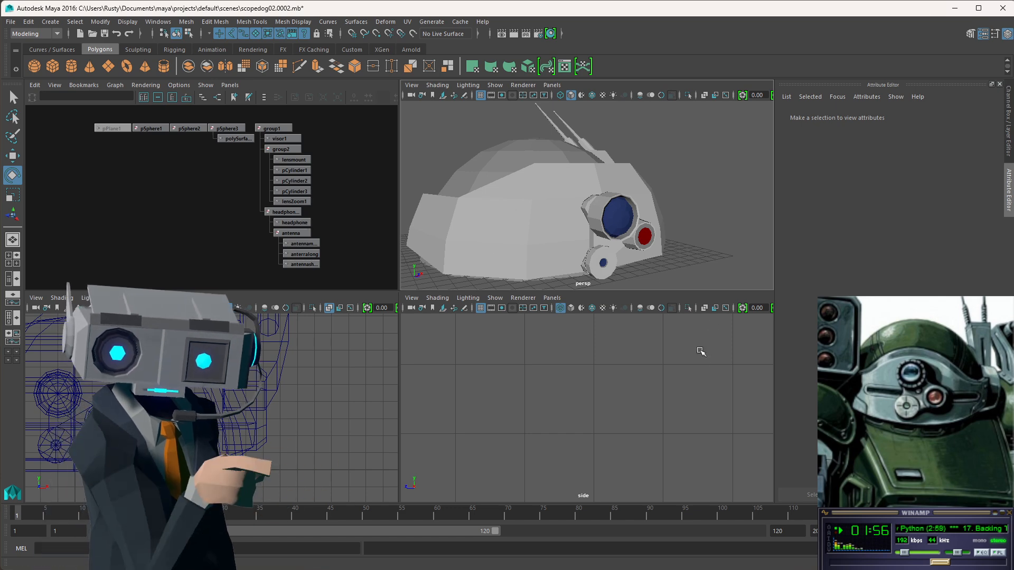
scroll(581, 367, "down", 5)
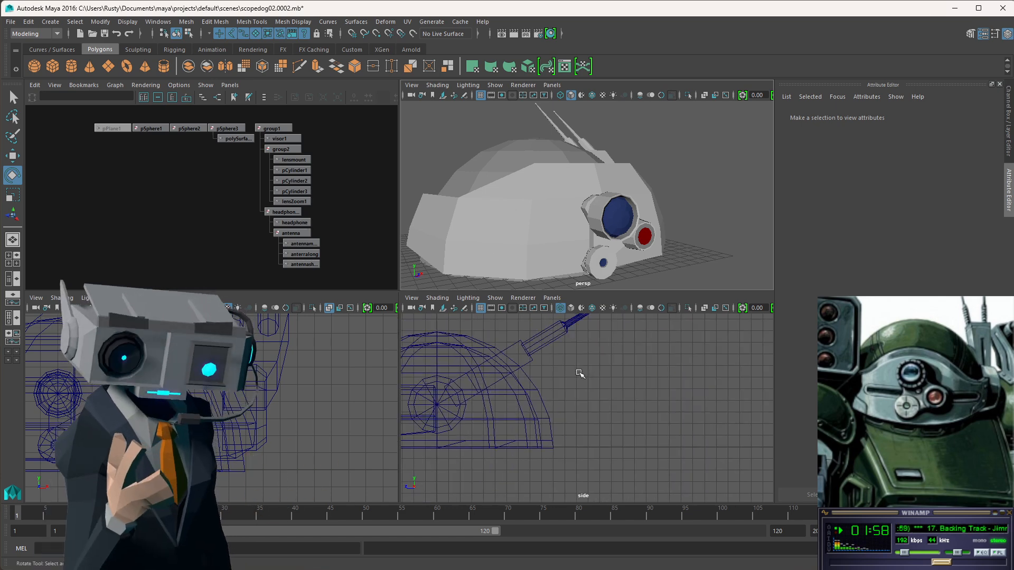
middle_click_drag(502, 398, 584, 397, "alt")
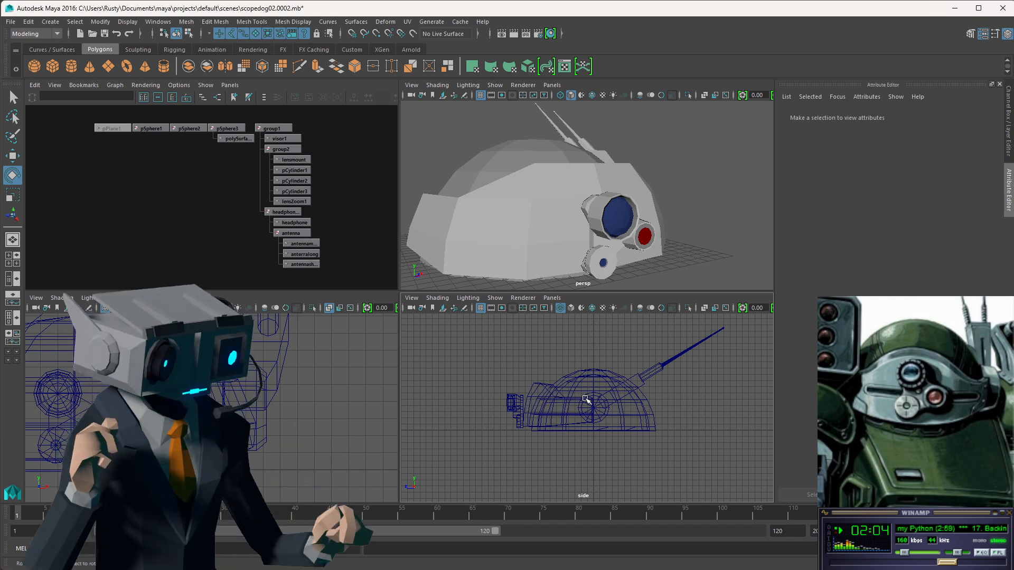
left_click(458, 223)
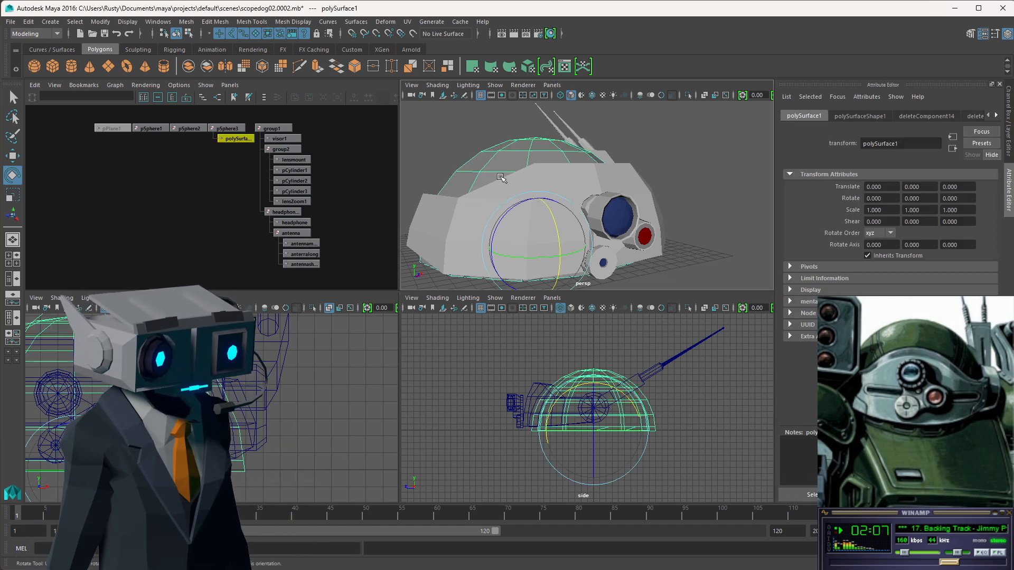
left_click(458, 227)
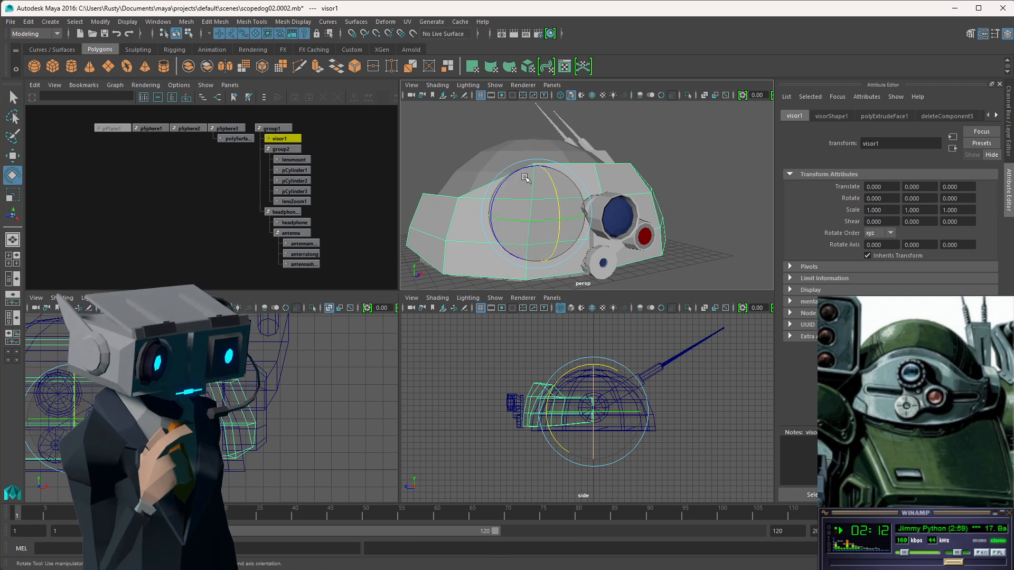
left_click_drag(558, 191, 532, 208)
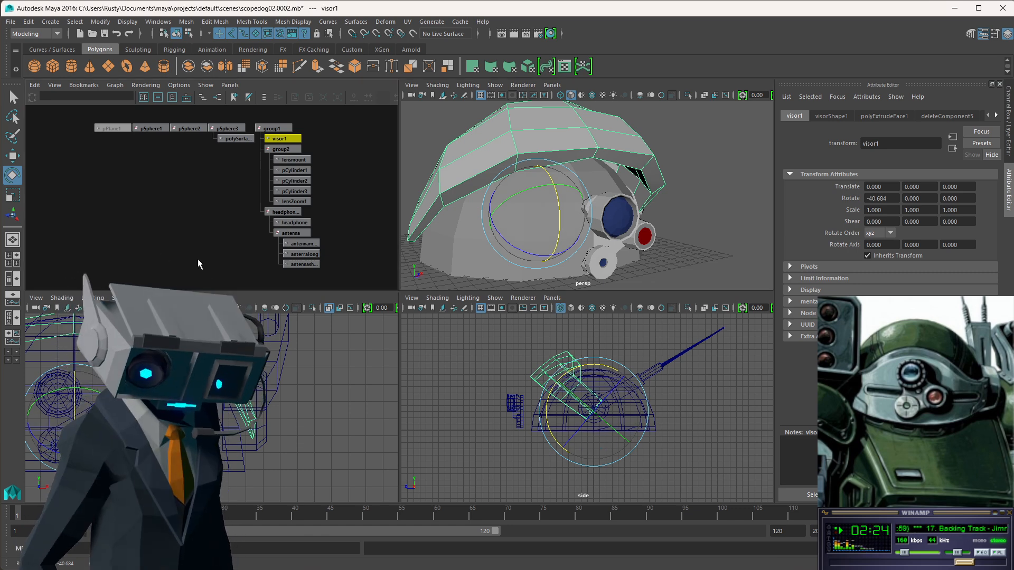
key("ctrl+z")
Try rotating the whole group1 assembly by about -28.6 degrees around X, and undo the rotation
left_click(277, 129)
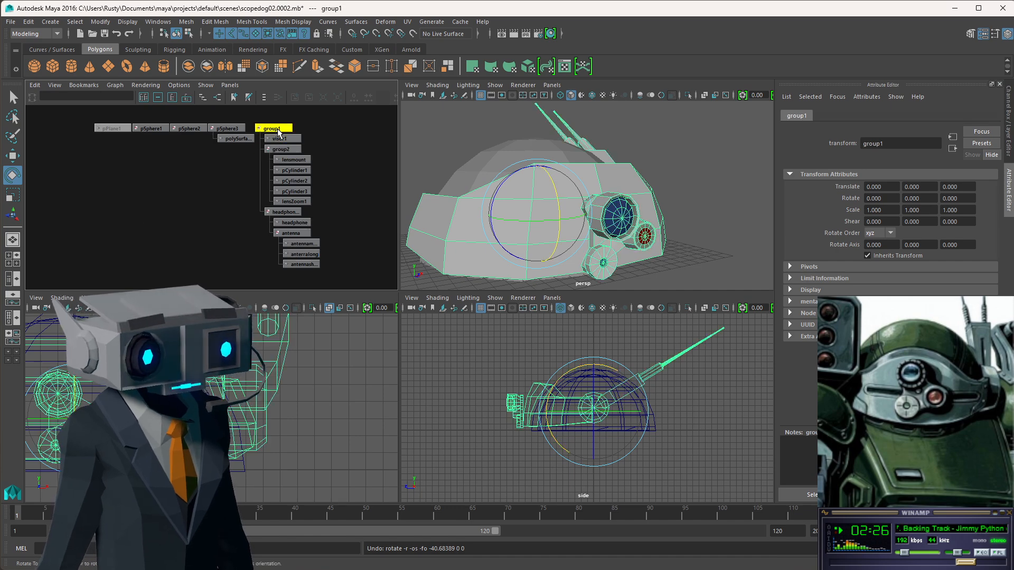
left_click_drag(549, 232, 541, 190)
key("ctrl+z")
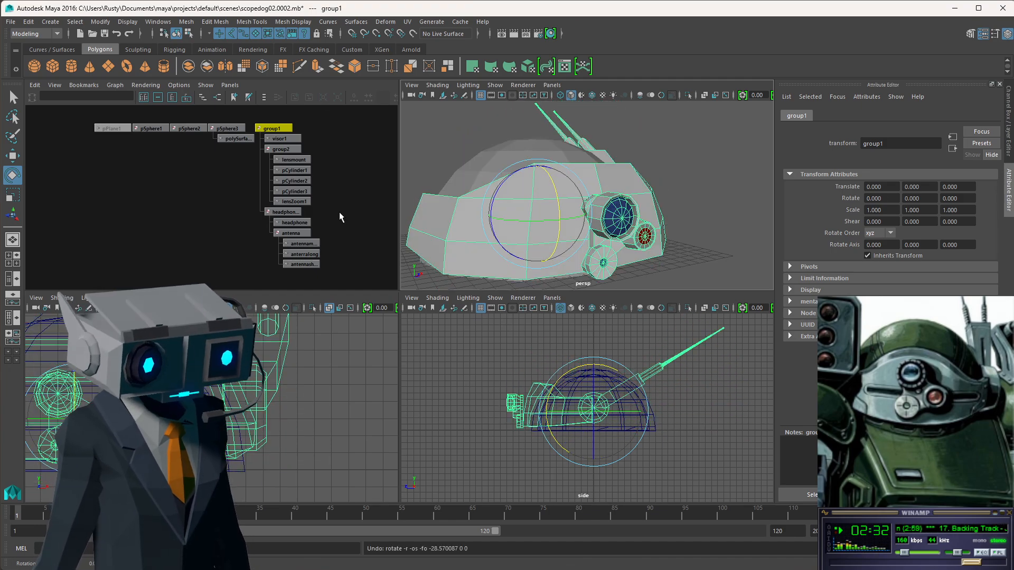
Try swinging the lens assembly group2 about 19.4 degrees around Y, and undo the rotation
left_click(281, 149)
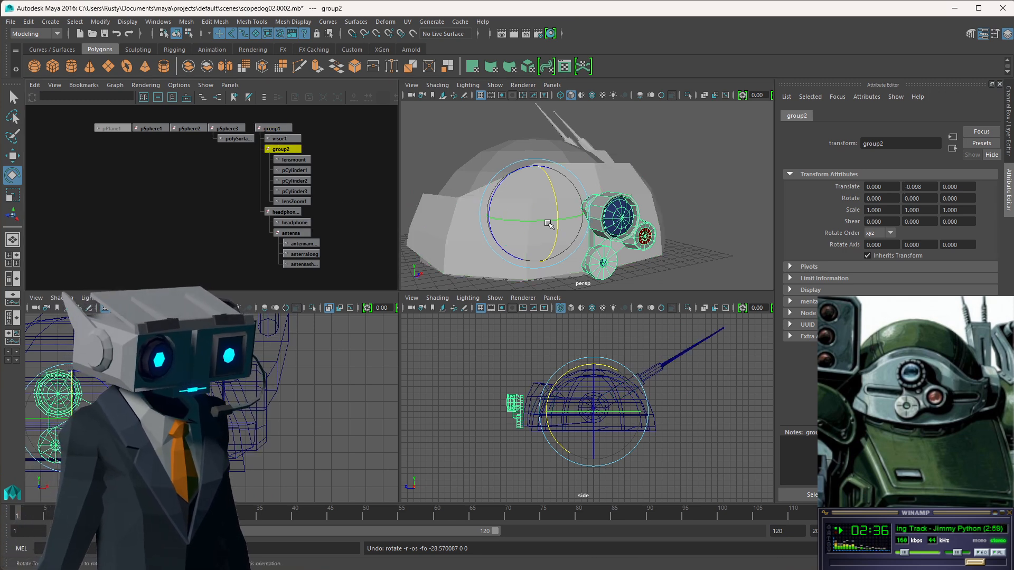
left_click_drag(547, 223, 561, 199)
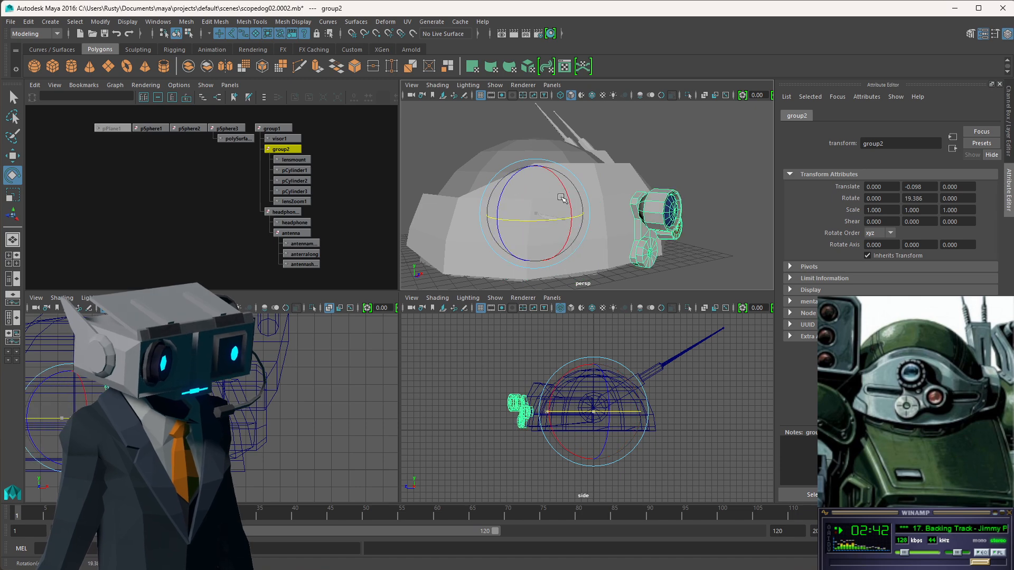
key("ctrl+z")
Try rolling the lens assembly group2 about 67.3 degrees around Z in the enlarged perspective view, and undo the rotation
left_click_drag(686, 217, 634, 217, "alt")
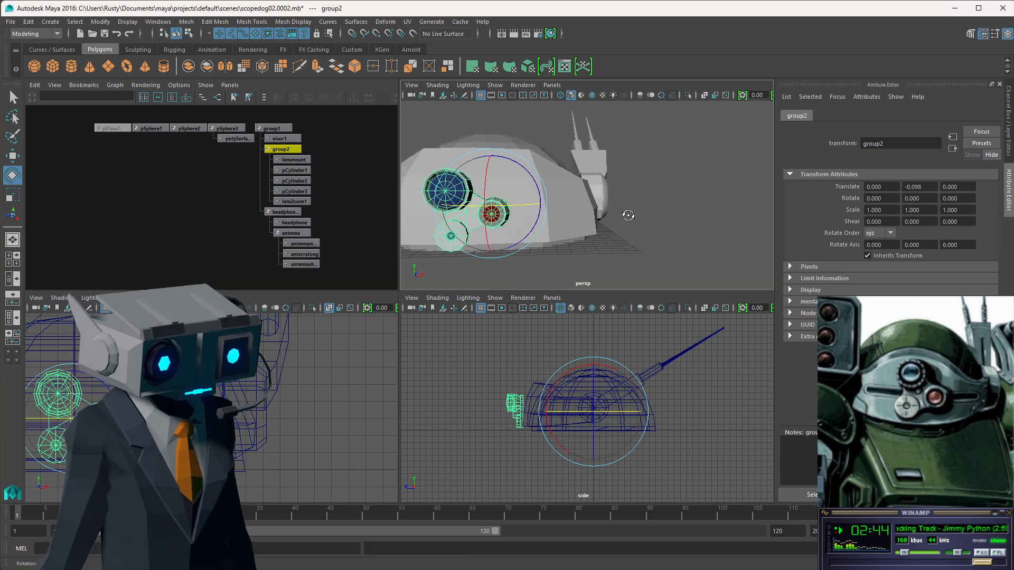
key("space")
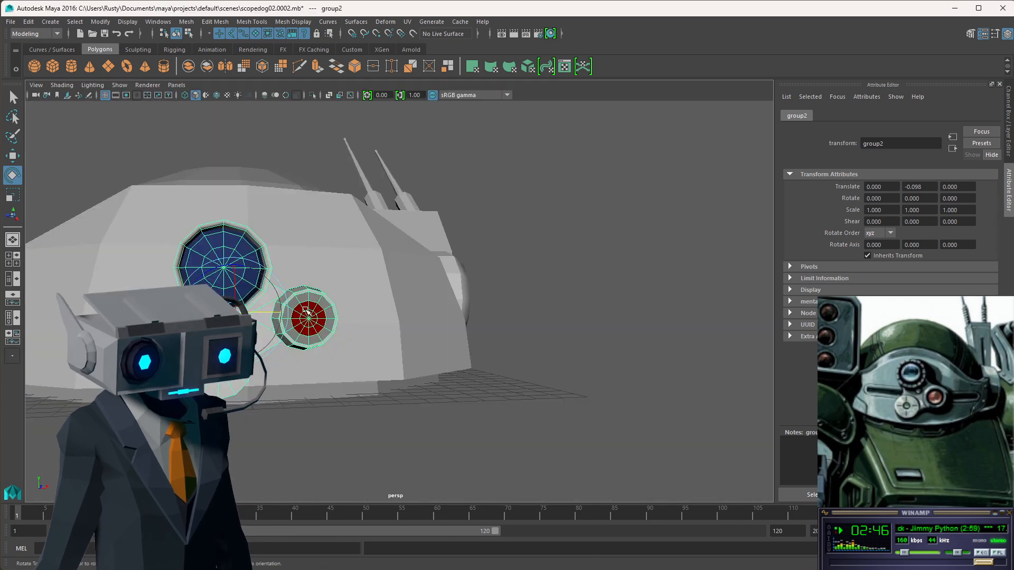
left_click_drag(367, 290, 501, 299, "alt")
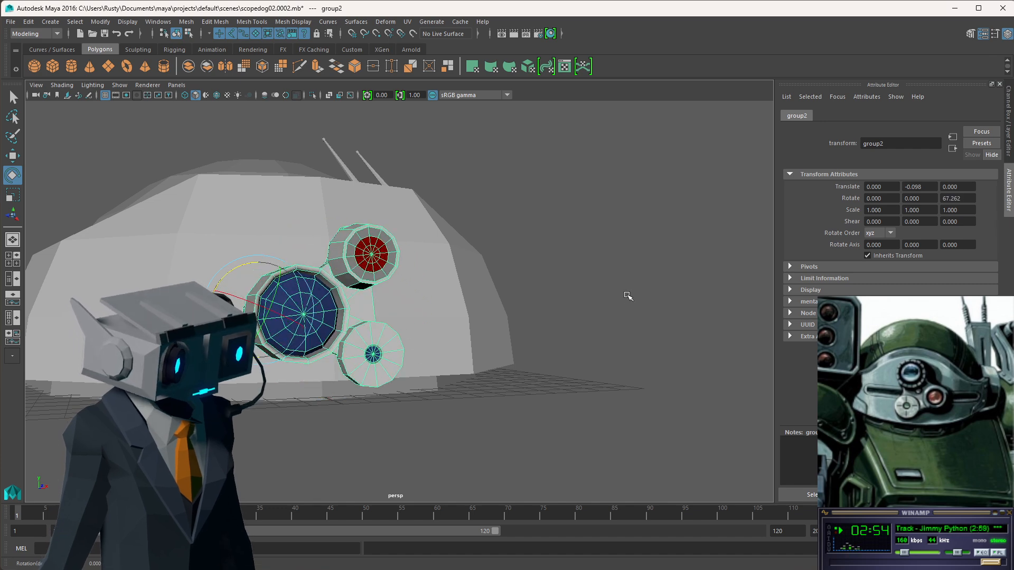
key("ctrl+z")
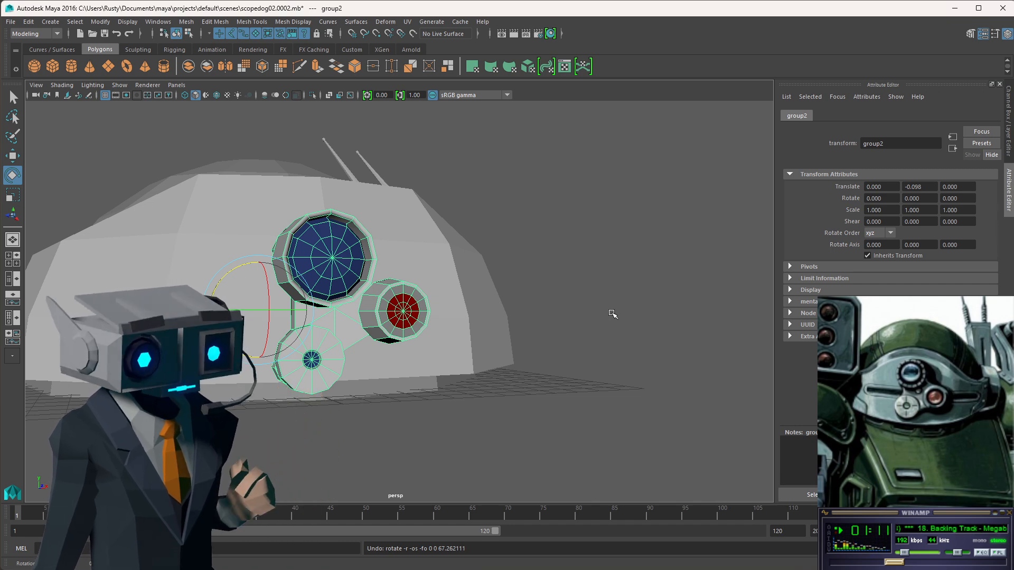
left_click_drag(506, 258, 473, 262, "alt")
left_click_drag(333, 256, 475, 258, "alt")
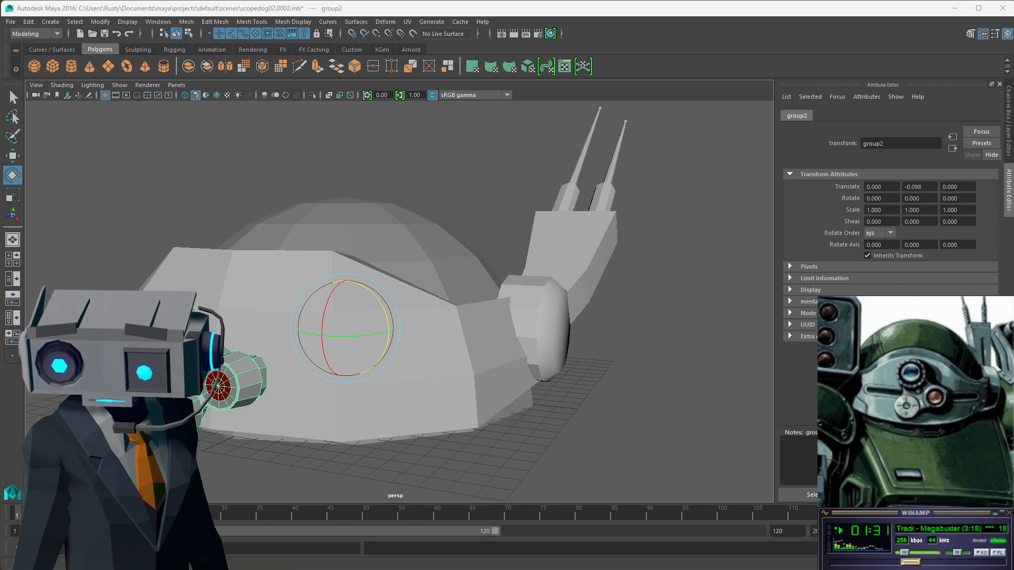
Switch to the browser and search YouTube for "patlabor2 hand animation"
key("alt+Tab")
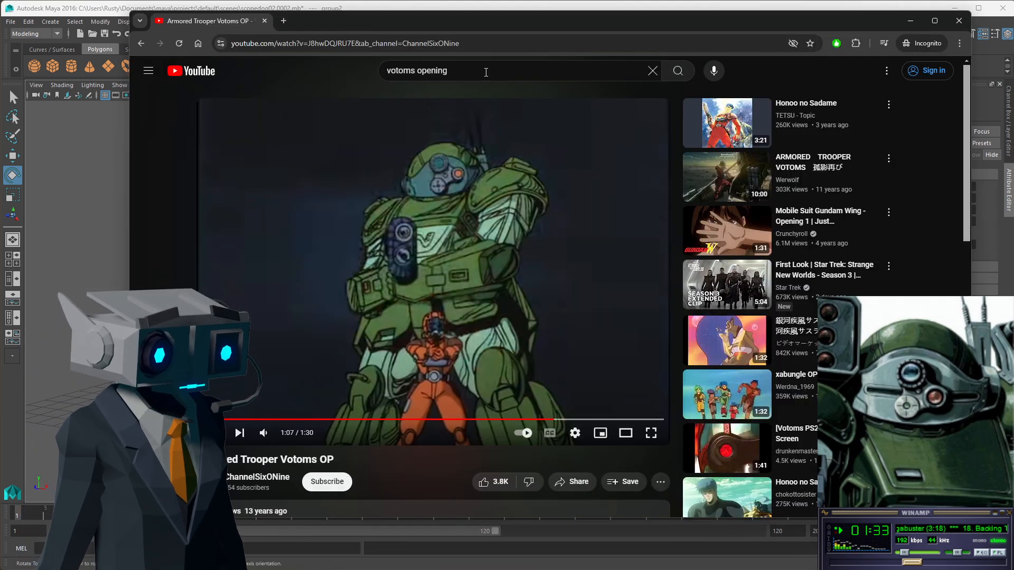
left_click(481, 74)
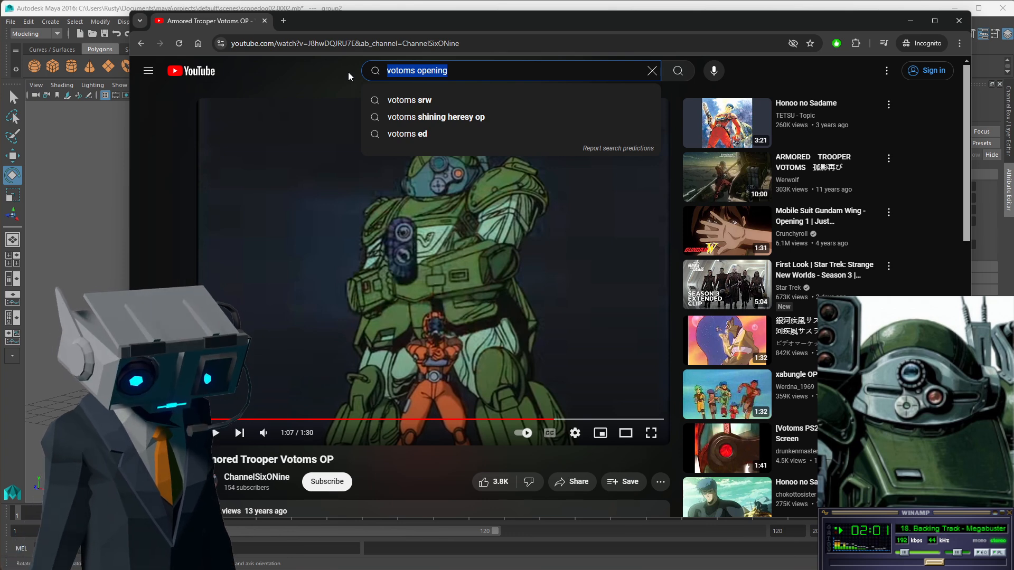
type("patlabor")
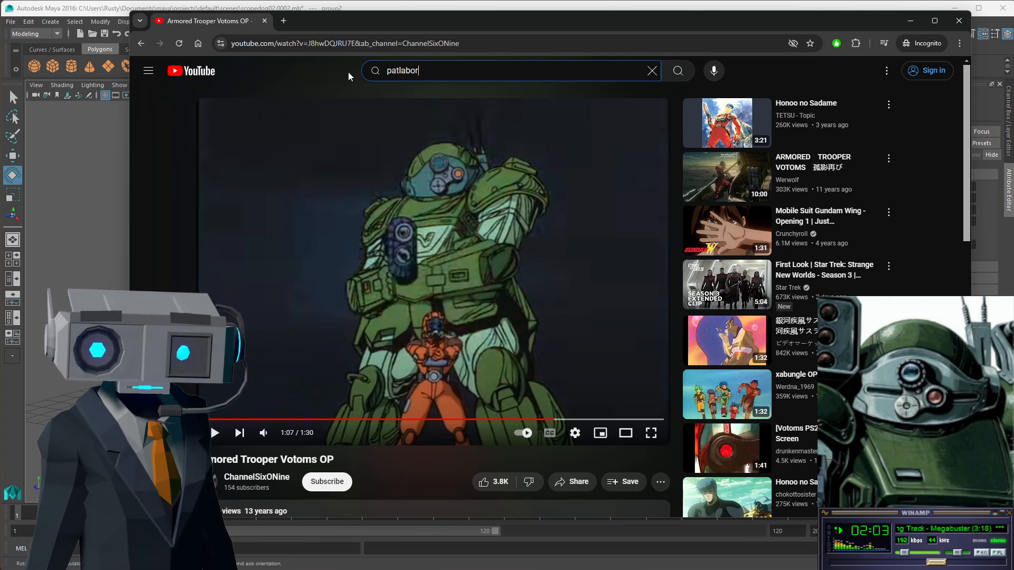
type("2")
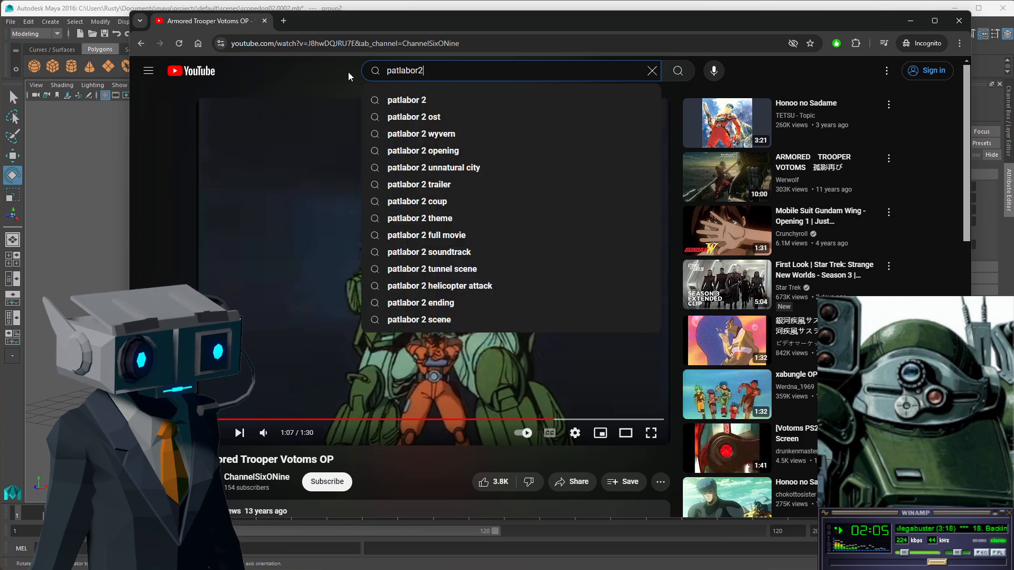
type(" hand")
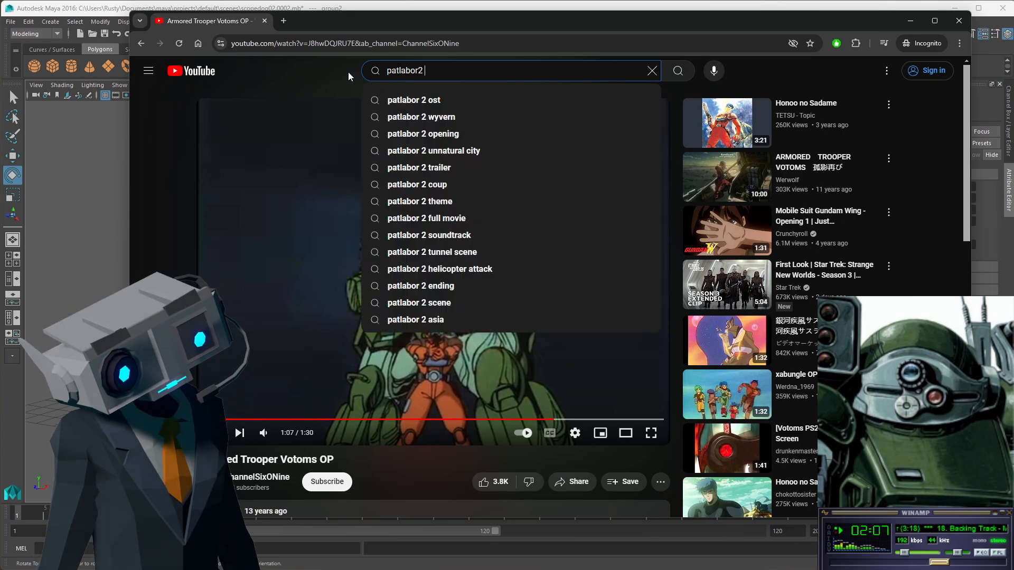
type(" animation")
key("Return")
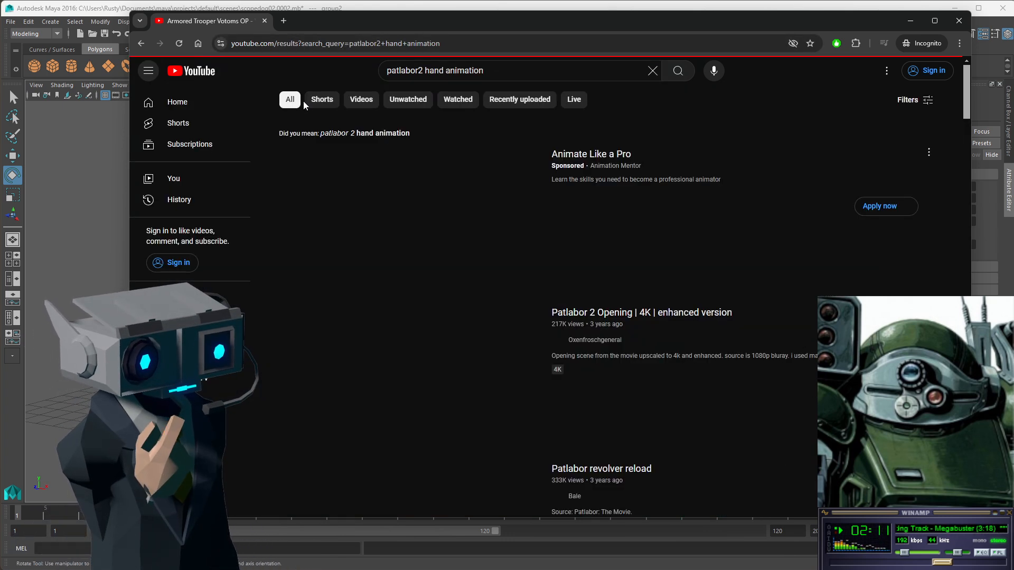
Open the "Patlabor 2 Opening | 4K | enhanced version" video from the results and skip ahead past the title card
scroll(771, 264, "down", 2)
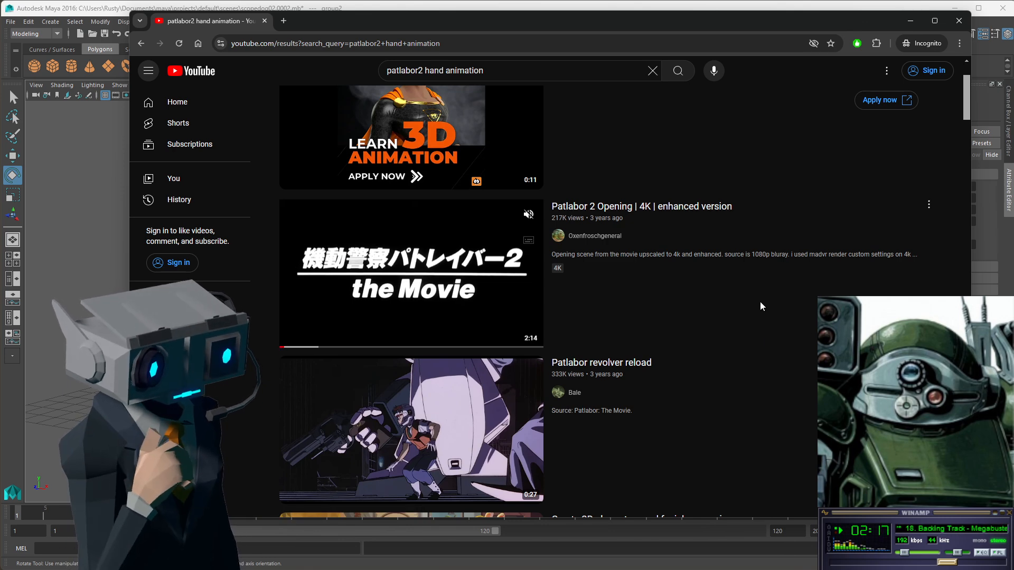
scroll(805, 316, "down", 3)
scroll(788, 295, "up", 3)
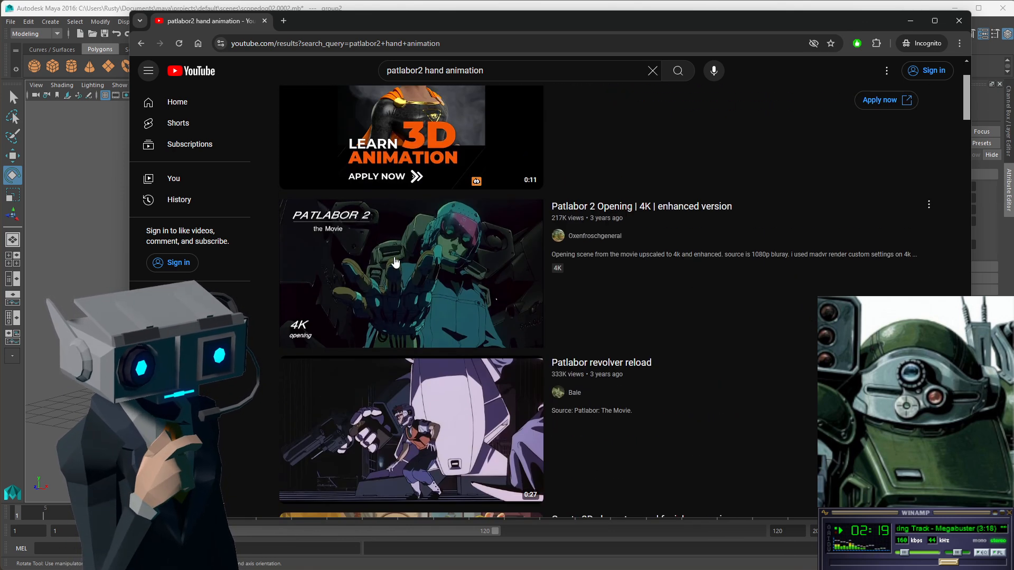
left_click(415, 266)
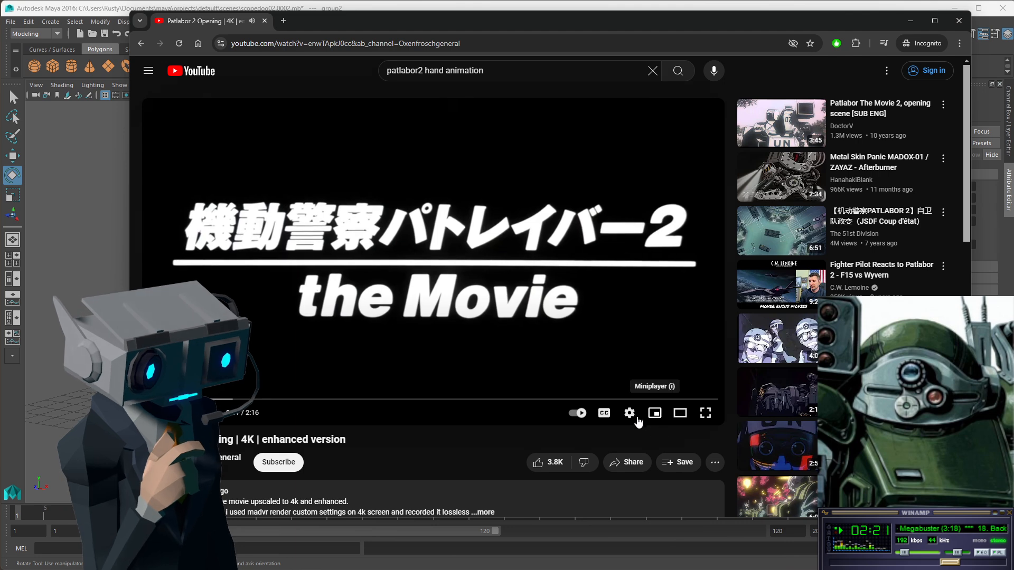
left_click(630, 413)
left_click(675, 380)
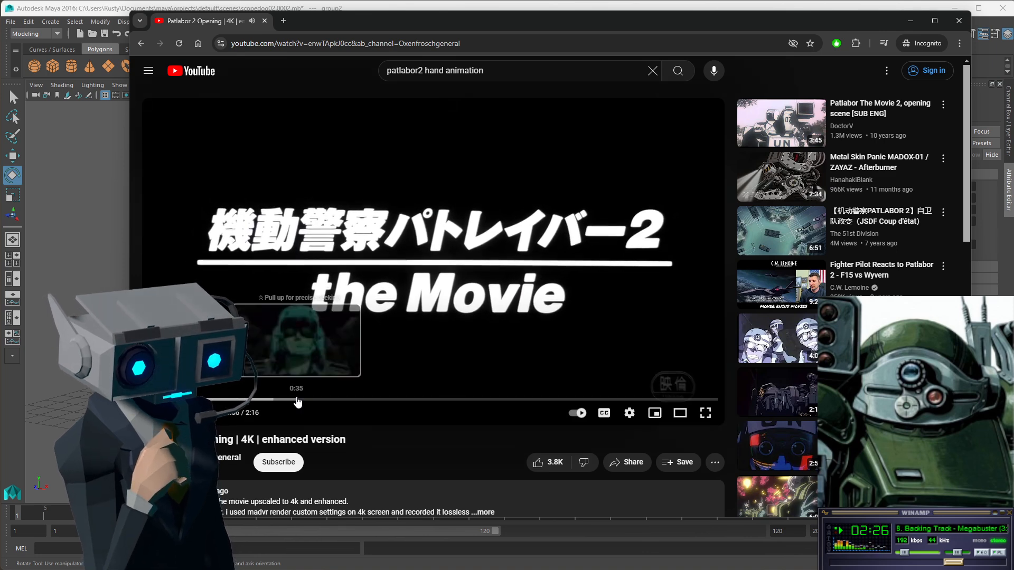
left_click(306, 401)
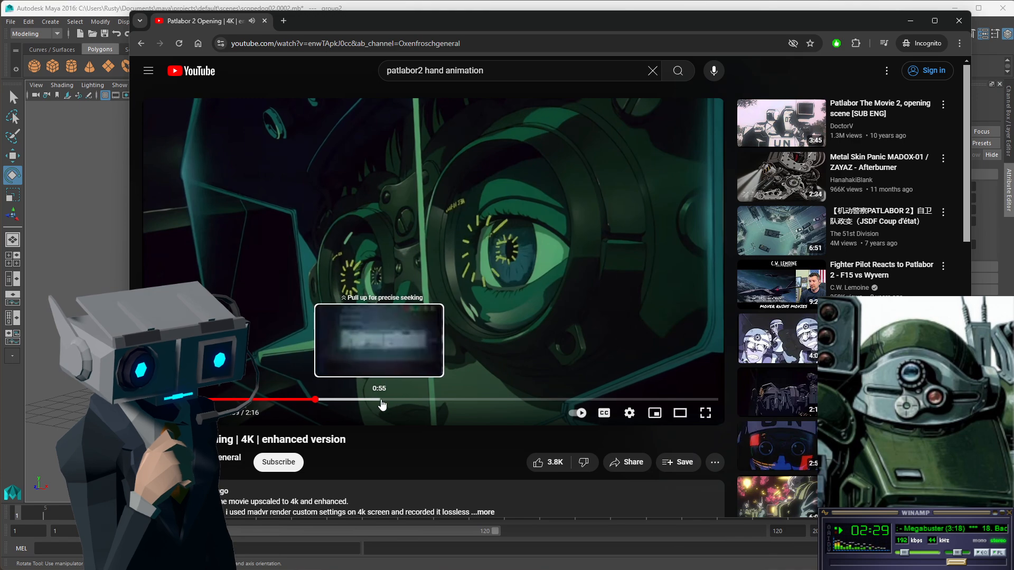
Skip back and forth through the Patlabor 2 opening video and return to the mecha shot at about 1:23
left_click(420, 400)
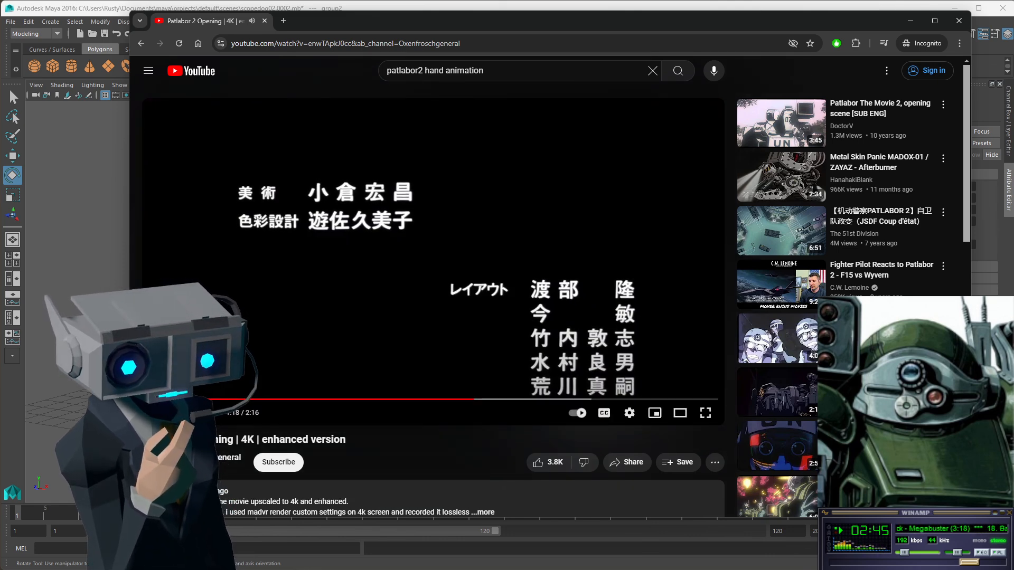
left_click_drag(471, 400, 440, 406)
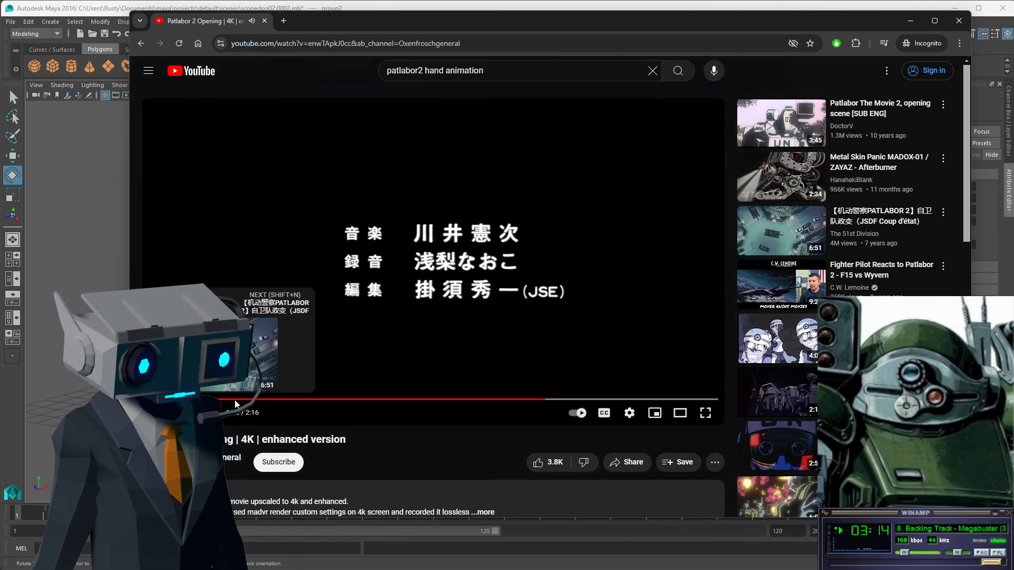
left_click_drag(577, 401, 445, 402)
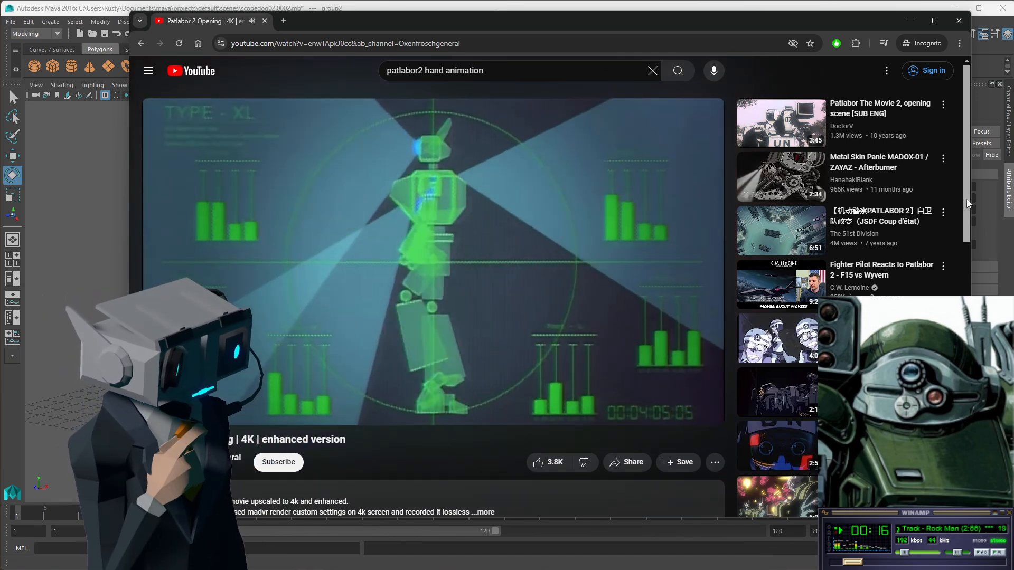
left_click_drag(967, 198, 966, 282)
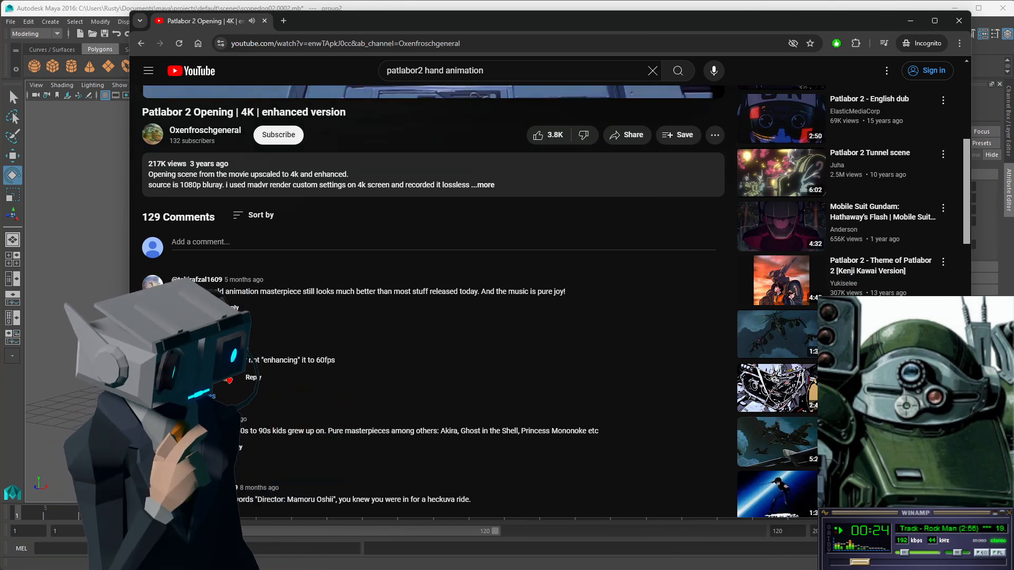
left_click_drag(967, 200, 960, 127)
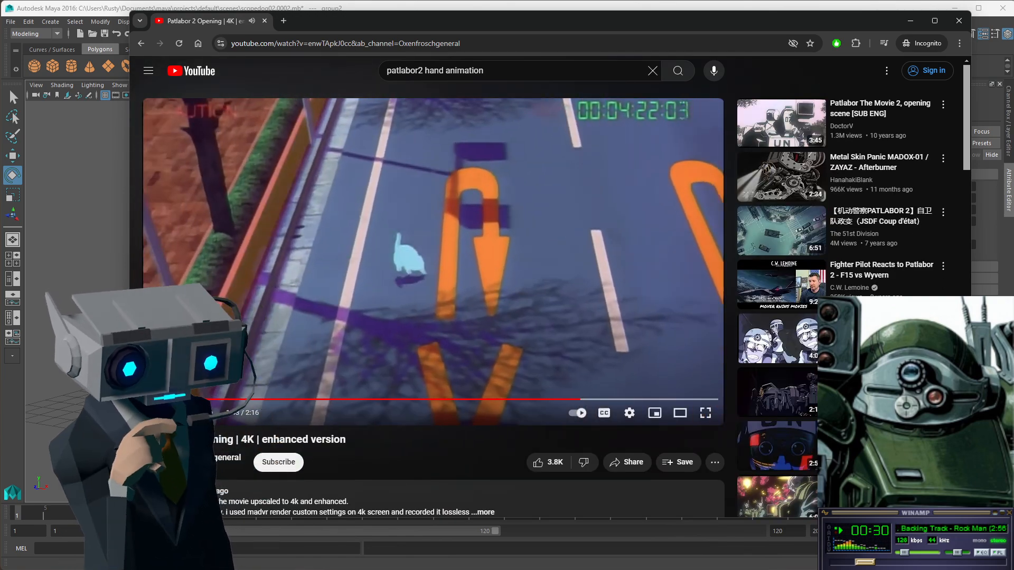
left_click(497, 399)
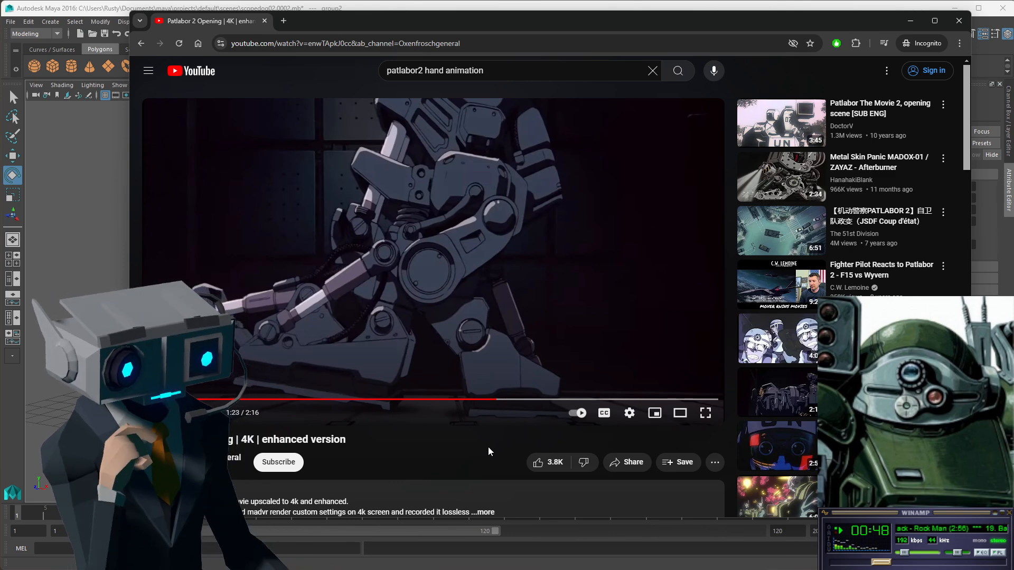
Expand the video's description and look over its details and the comments beneath it
scroll(475, 454, "down", 2)
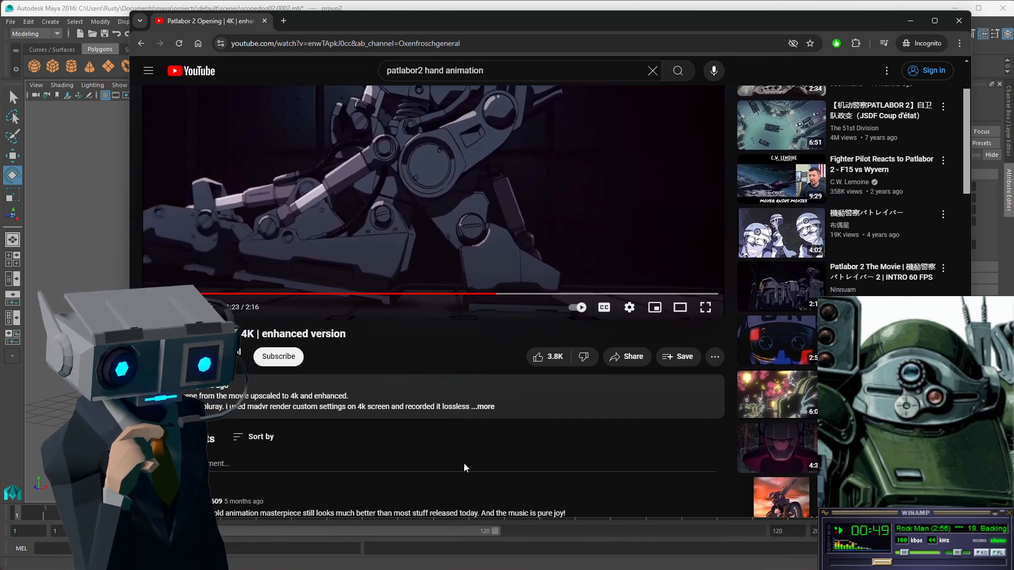
left_click(483, 408)
scroll(556, 435, "down", 4)
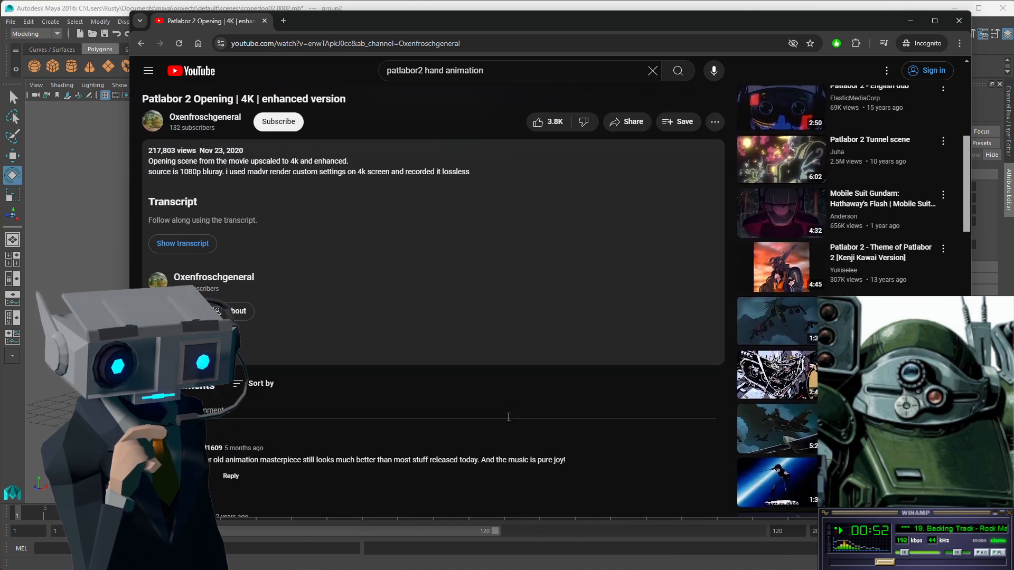
scroll(509, 417, "down", 1)
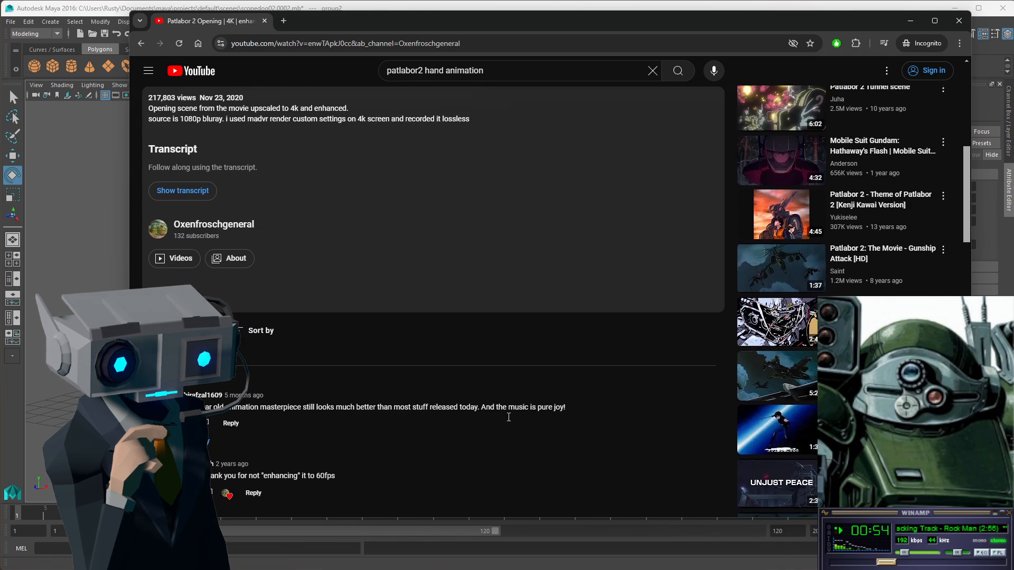
scroll(433, 332, "up", 6)
scroll(446, 448, "up", 1)
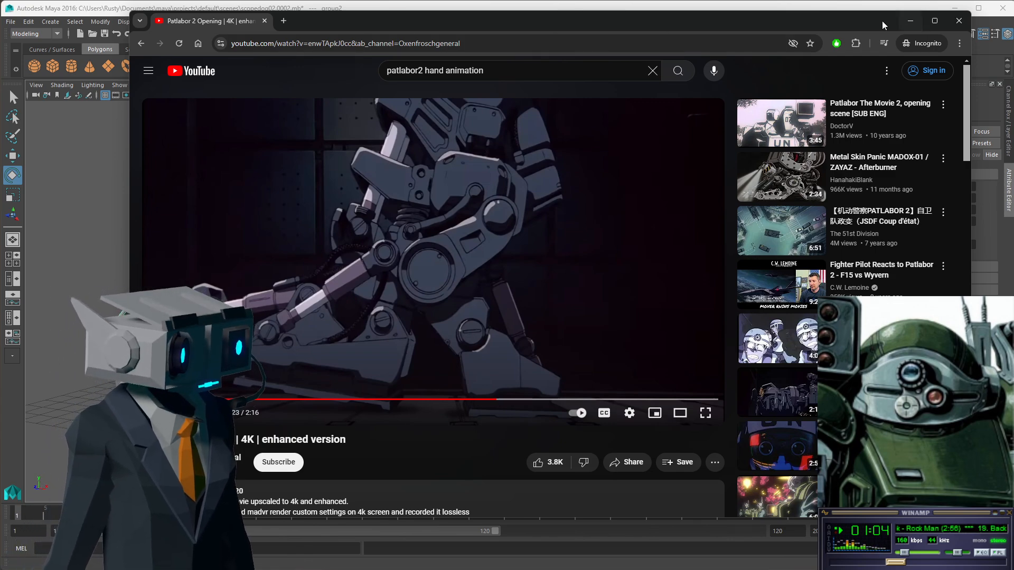
Switch back to Maya and save the scopedog02.0002.mb scene
left_click(910, 20)
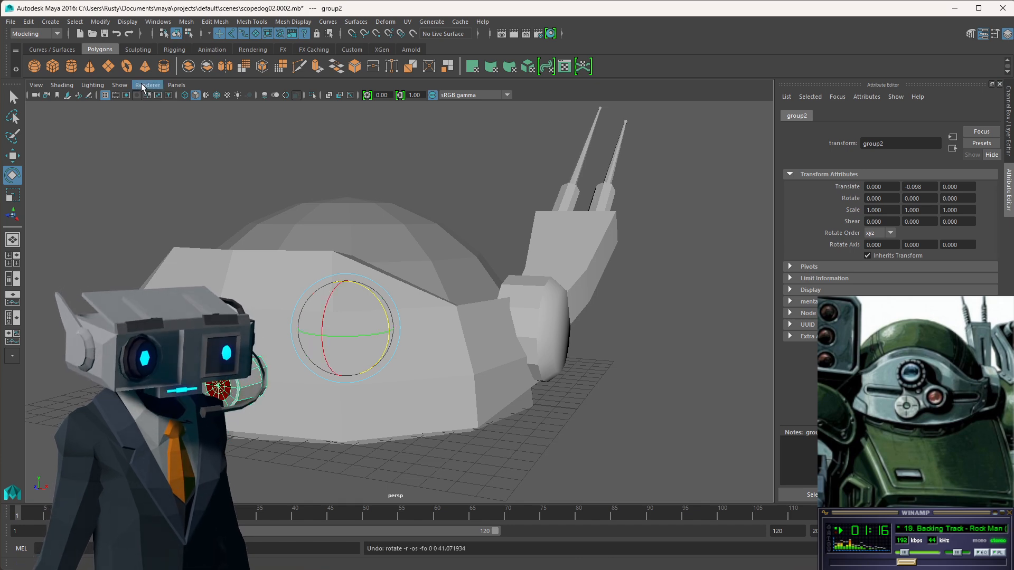
left_click(104, 34)
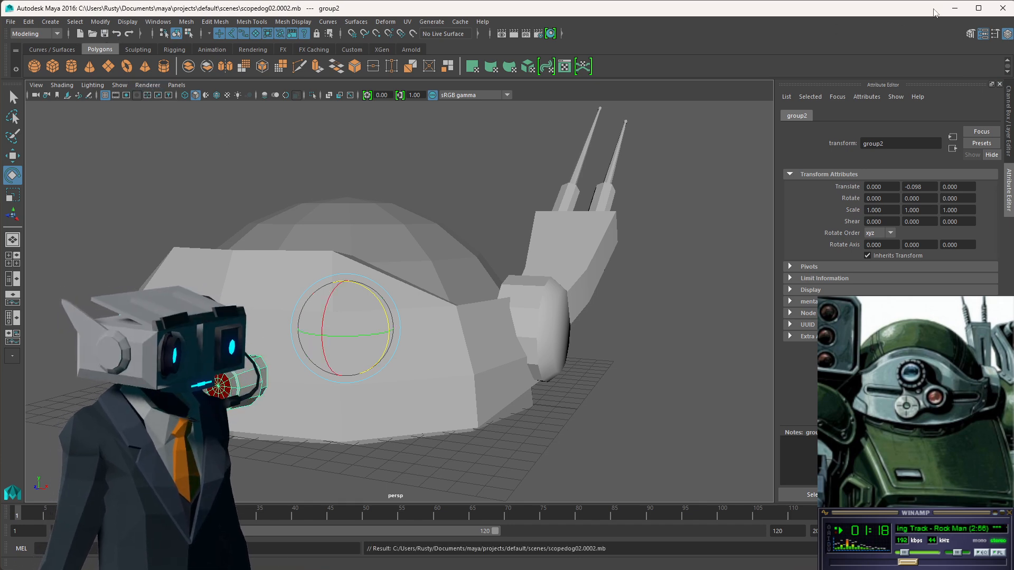
Switch to the Unity syntydemo project, expand the numbertwo scene's hierarchy, and show its 3D scene view
left_click(955, 10)
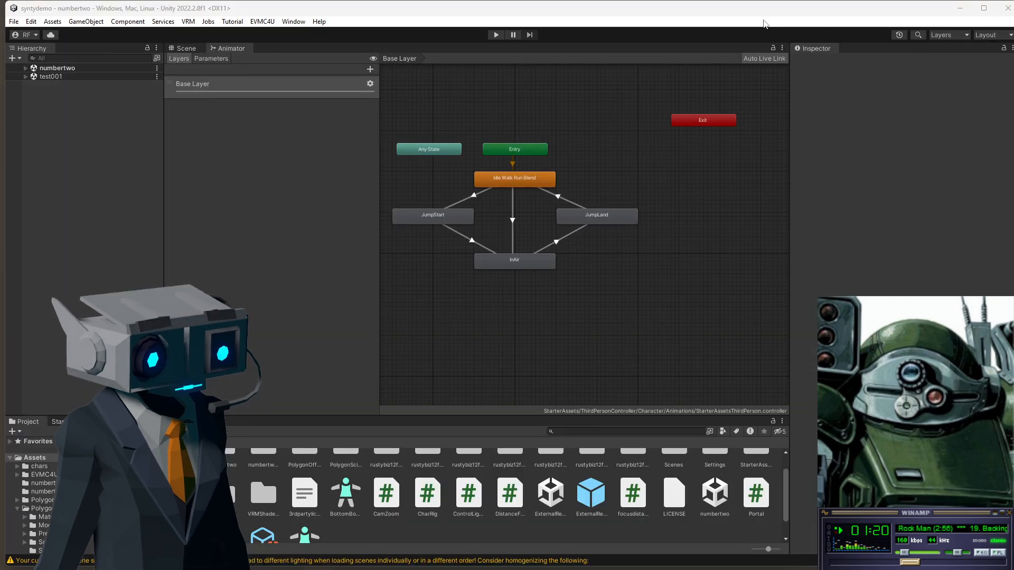
left_click(26, 67)
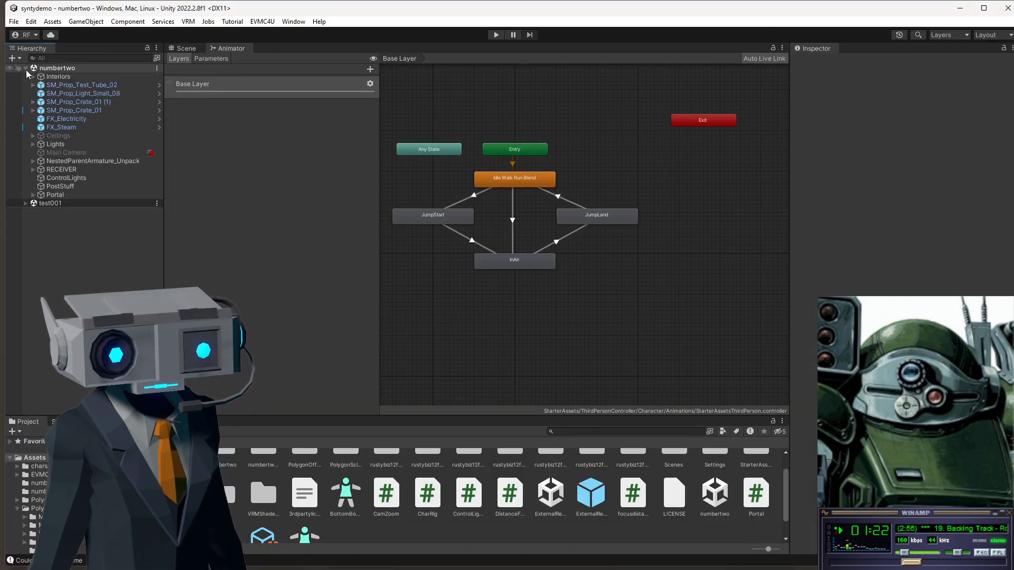
key("ctrl+1")
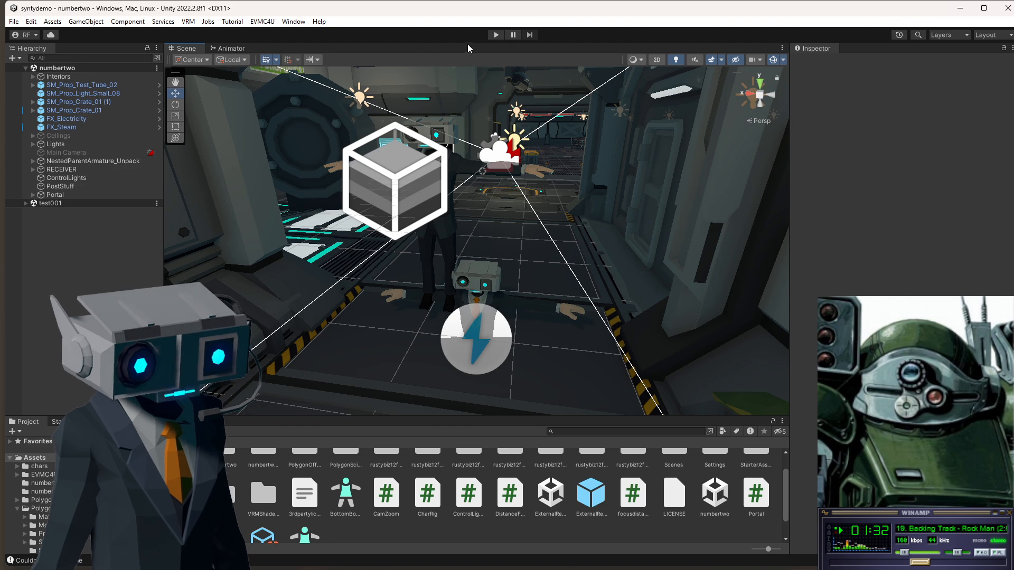
Run the numbertwo scene, walk the camera-headed character through the level, and stop playback
left_click(496, 35)
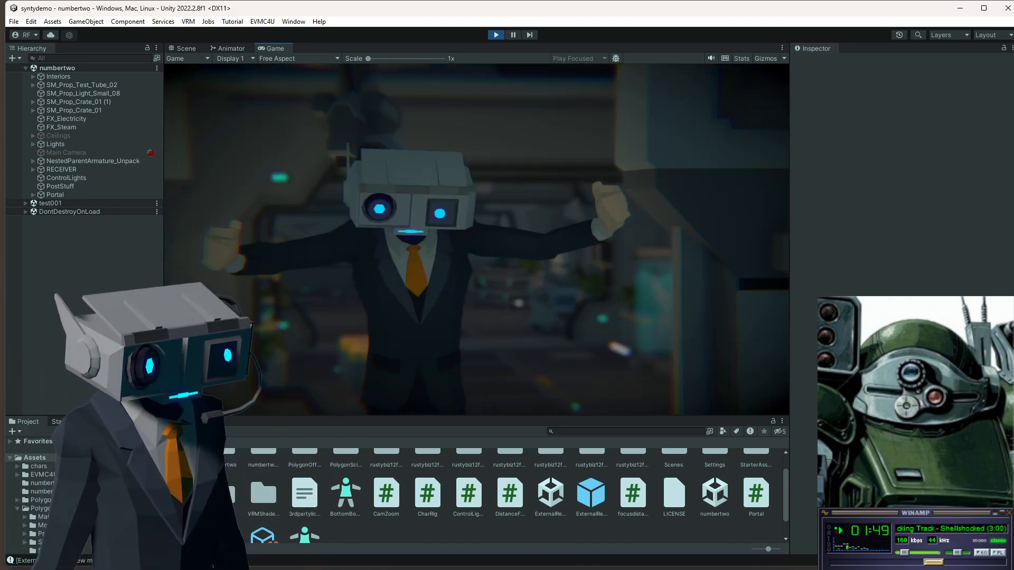
key("w")
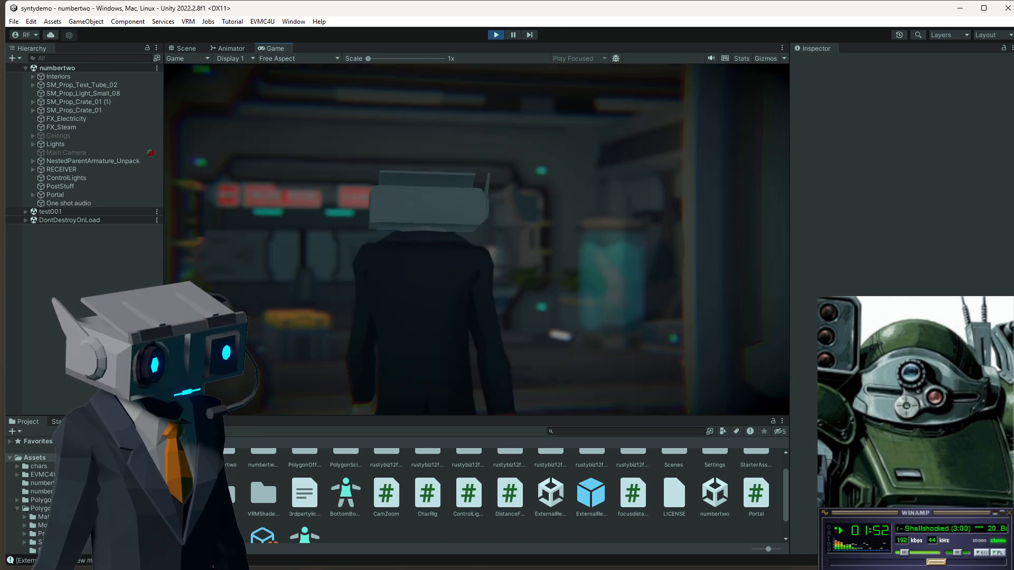
key("w")
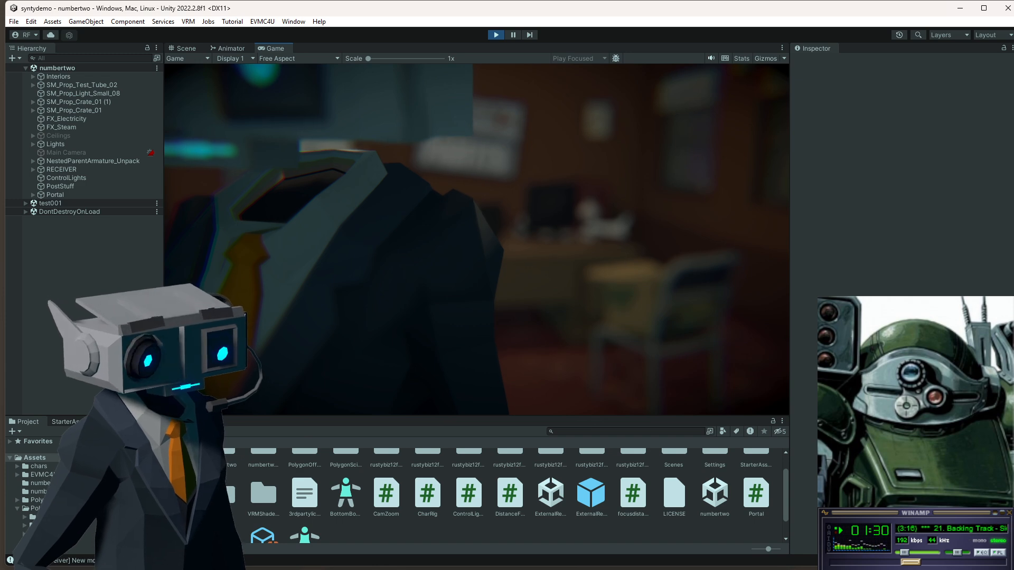
left_click(495, 35)
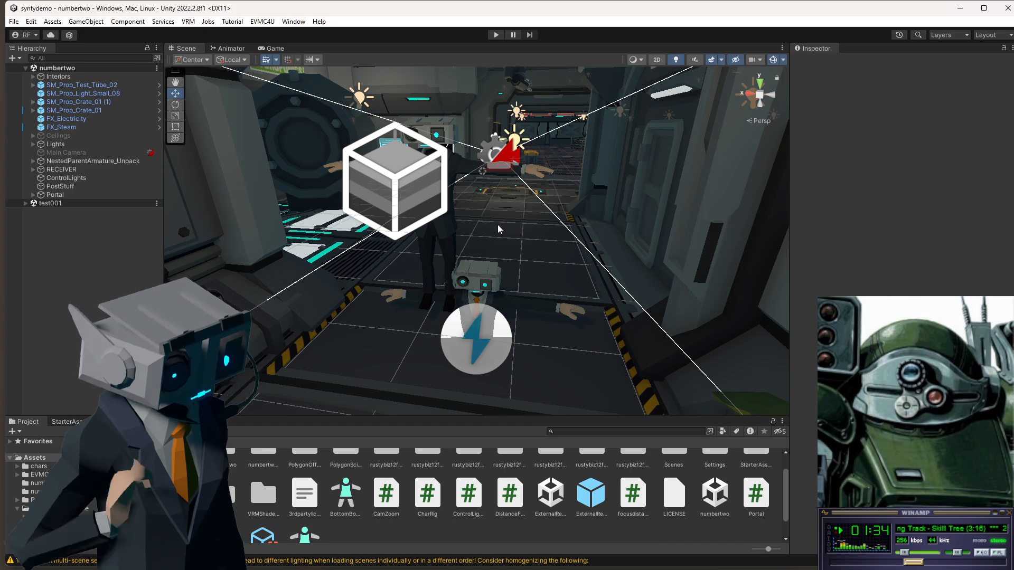
Examine the space station layout from above and the furnished office room on the detached platform
scroll(510, 144, "down", 5)
left_click_drag(556, 124, 438, 295, "alt")
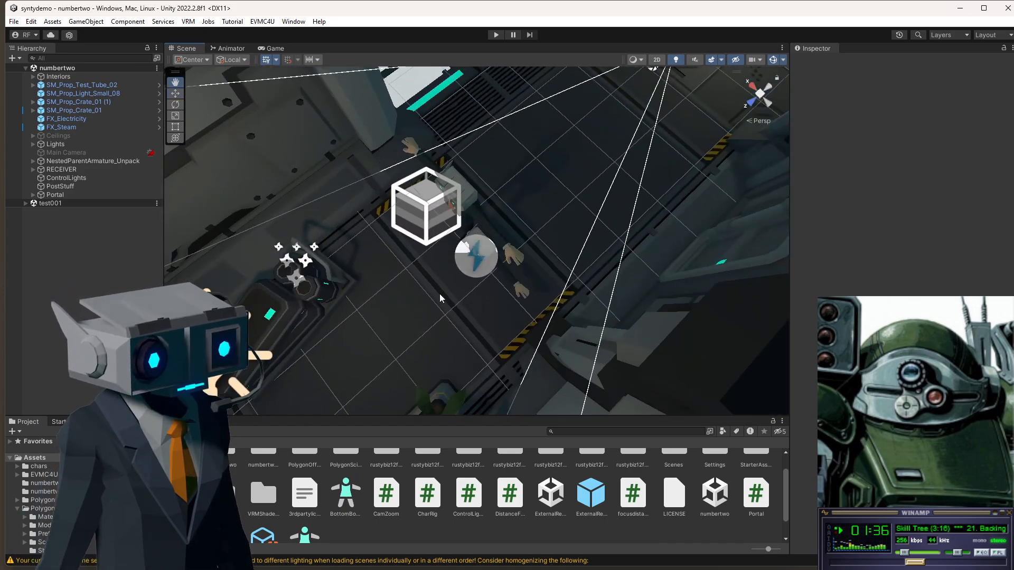
scroll(435, 298, "down", 6)
scroll(435, 299, "down", 10)
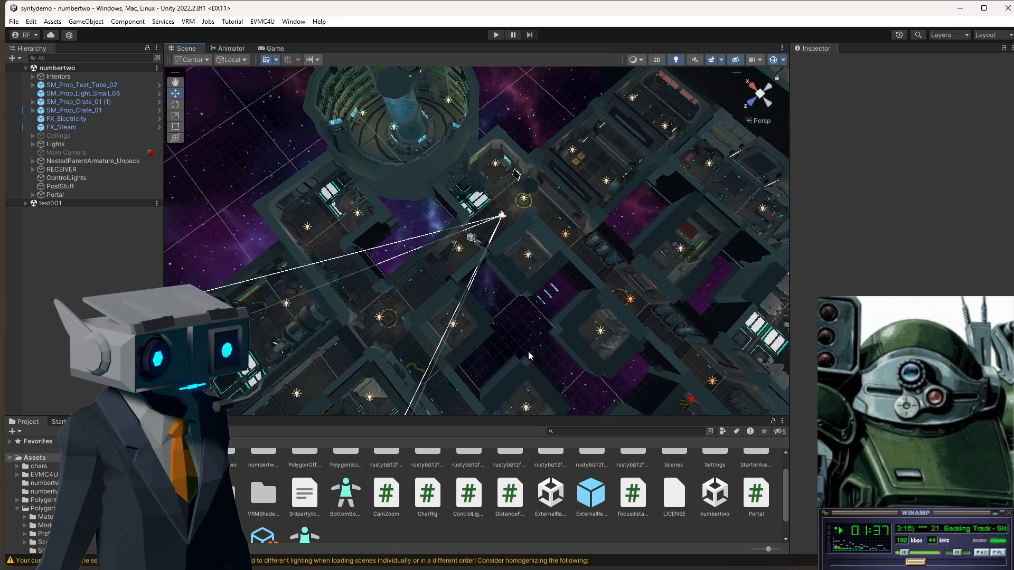
left_click_drag(516, 174, 442, 178, "alt")
middle_click_drag(730, 259, 393, 314)
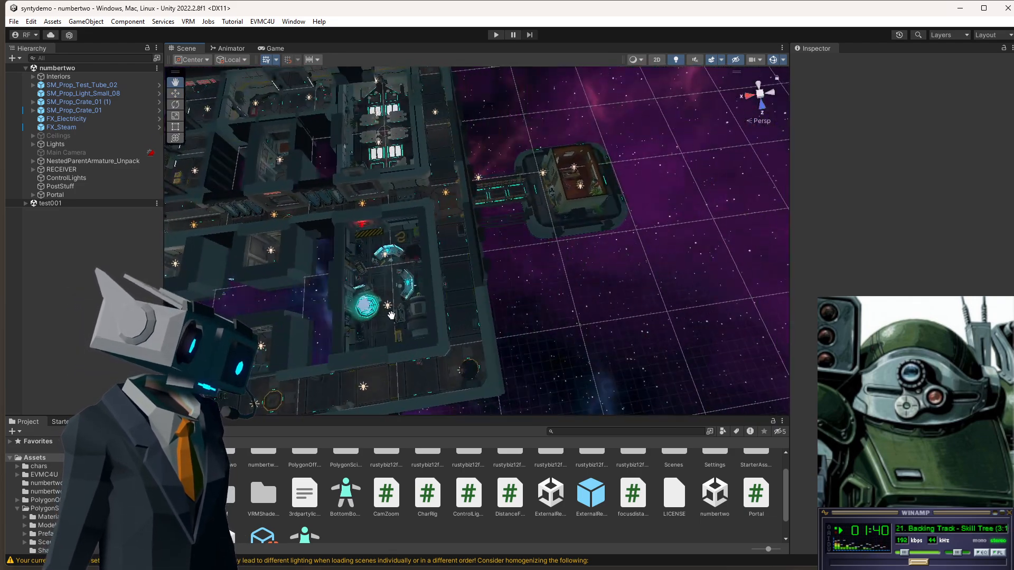
scroll(609, 177, "up", 6)
middle_click_drag(608, 174, 565, 200)
scroll(622, 206, "up", 6)
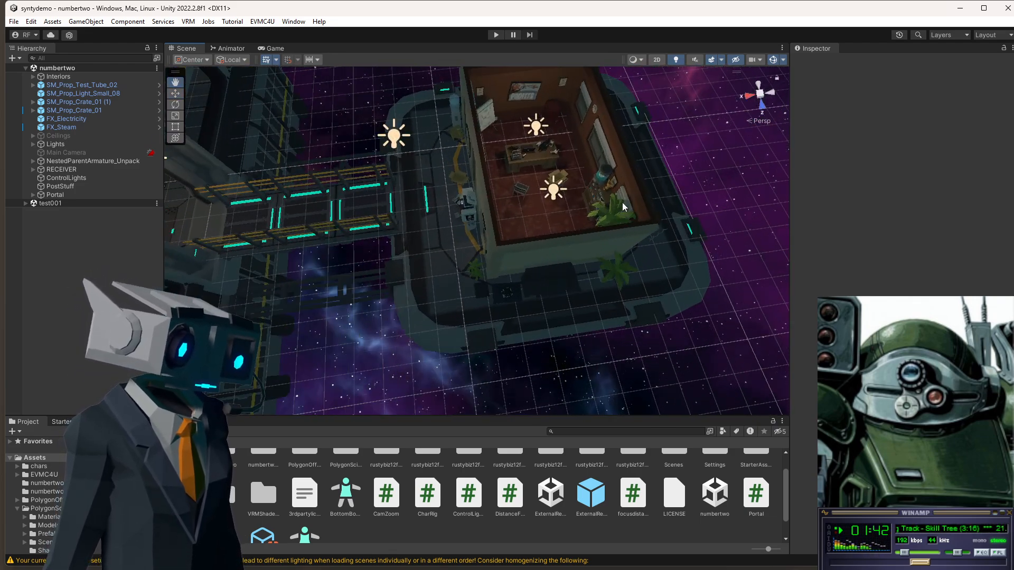
middle_click_drag(523, 299, 526, 360)
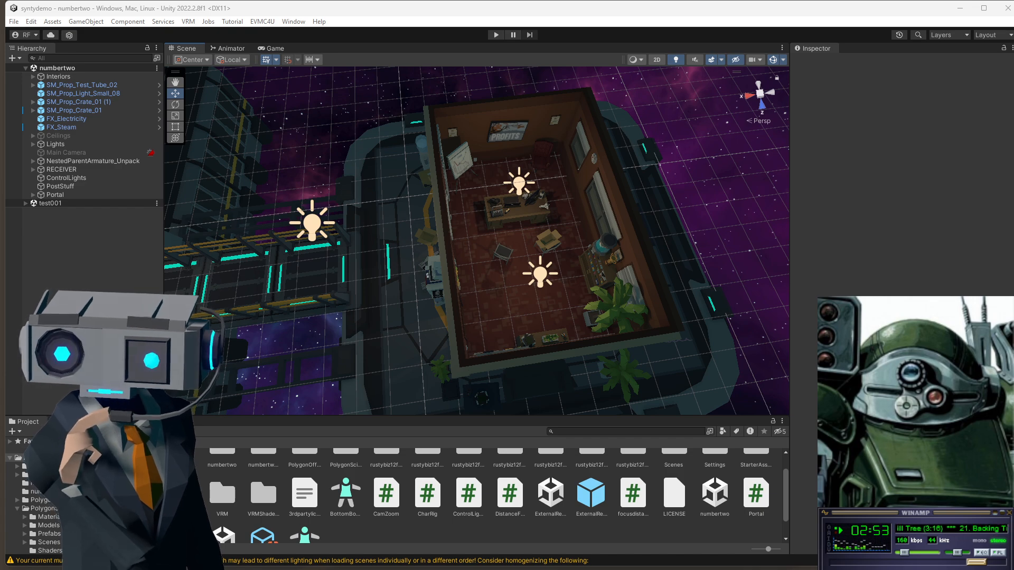
Switch to the image viewer, compare the robot wiring photo with the PCA9685 servo driver and Keyestudio board pictures, and close the viewer
left_click_drag(1, 190, 232, 59)
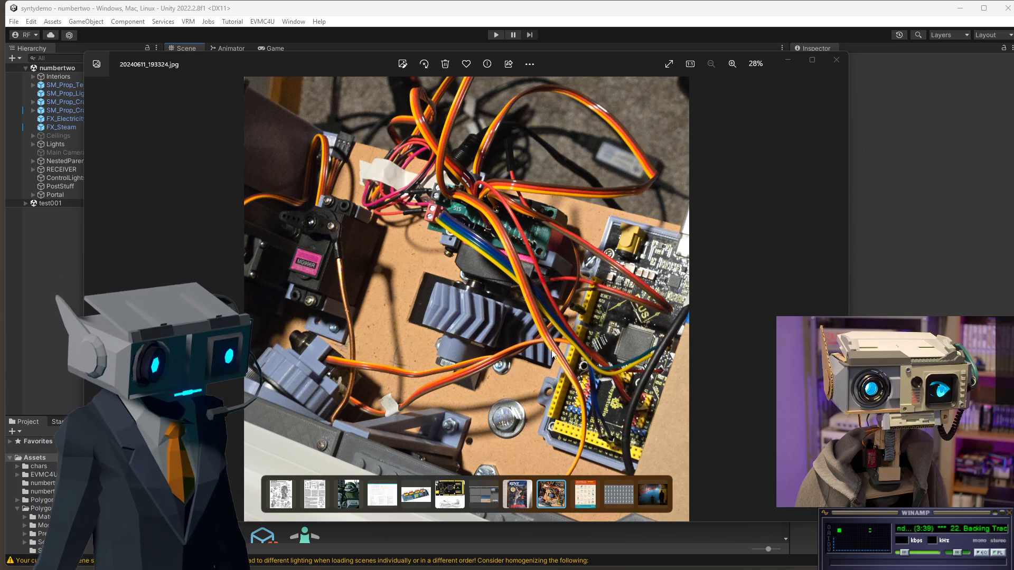
left_click(415, 495)
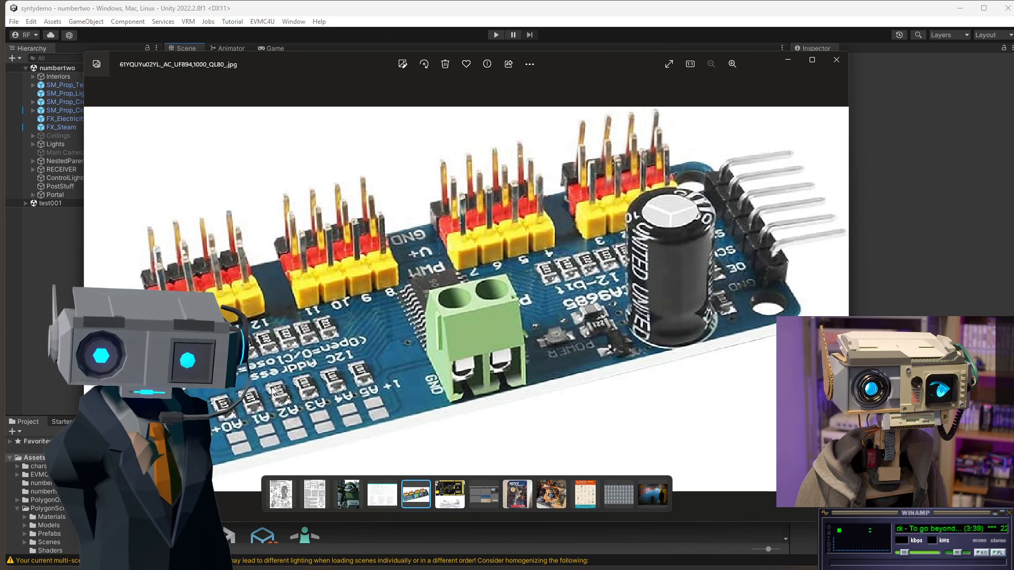
left_click(446, 495)
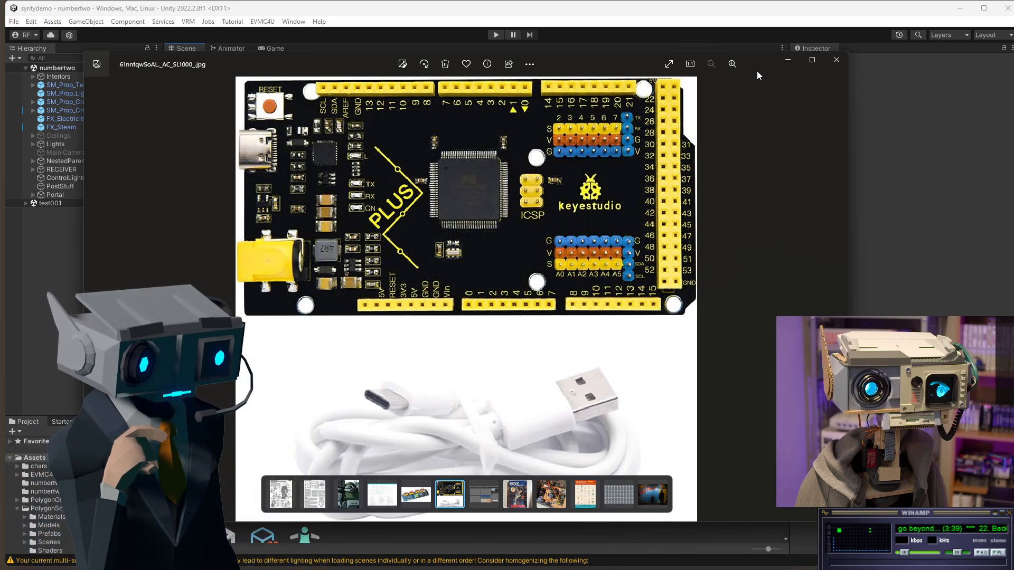
left_click(416, 494)
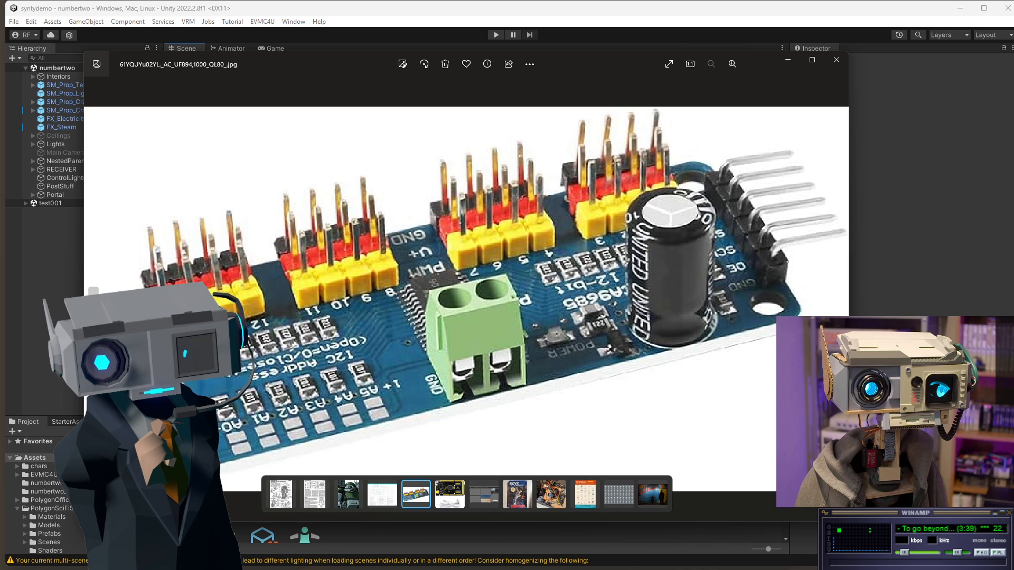
left_click(835, 63)
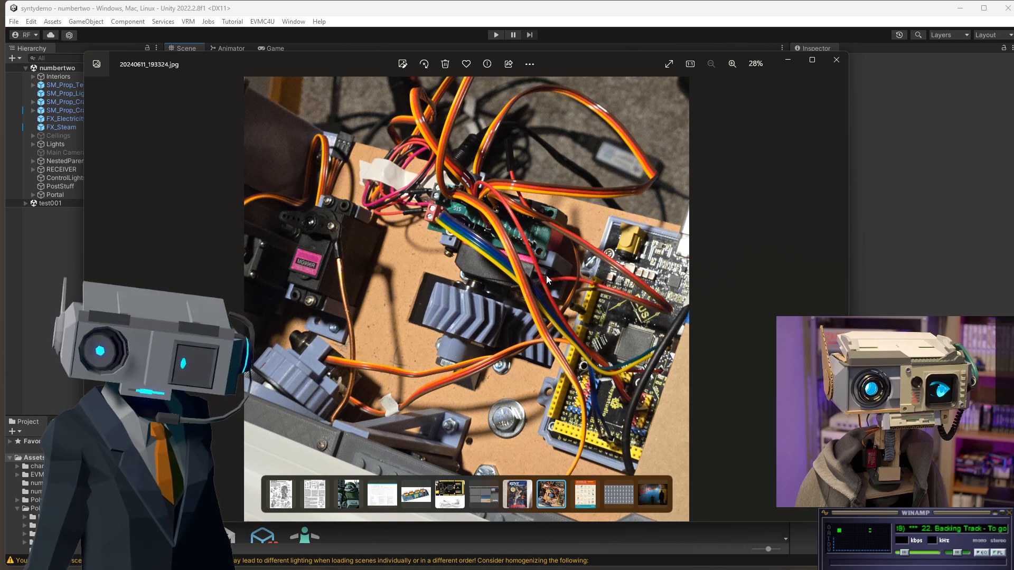
left_click_drag(638, 63, 643, 40)
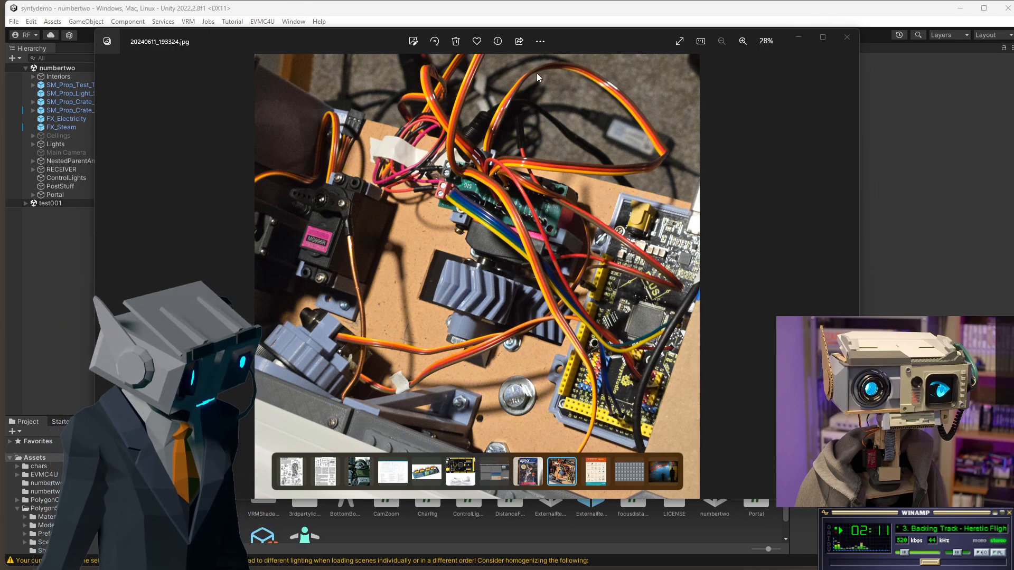
left_click(844, 39)
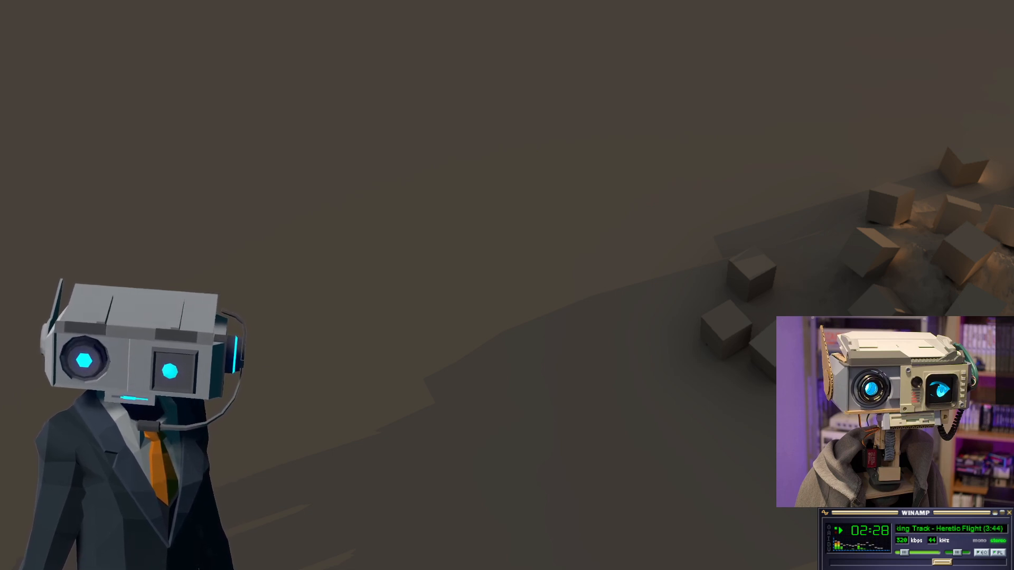
Switch back to Maya, inspect the Scopedog head and lens assembly from several angles, and deselect group2
left_click_drag(1, 175, 497, 1)
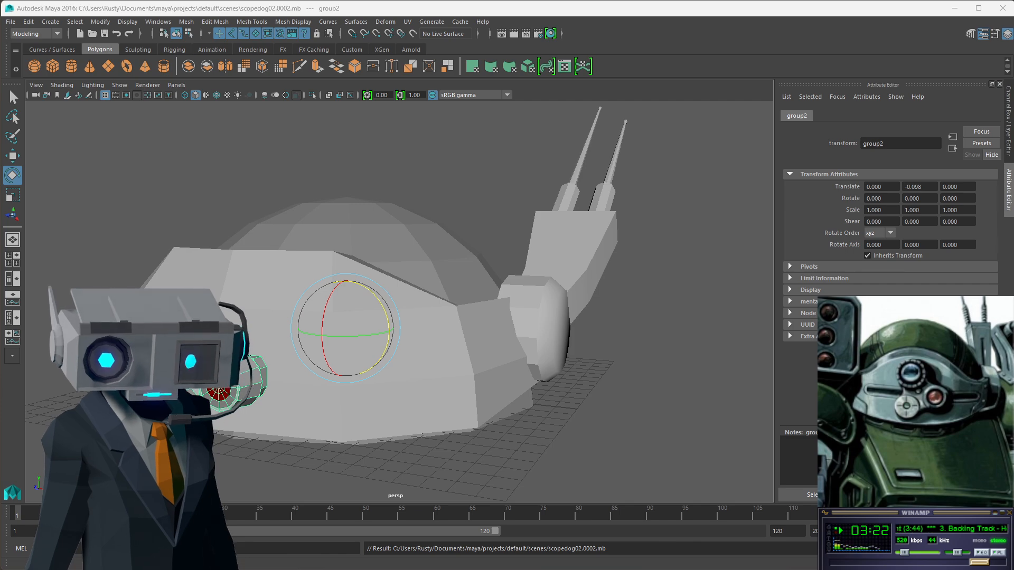
middle_click_drag(274, 268, 403, 265, "alt")
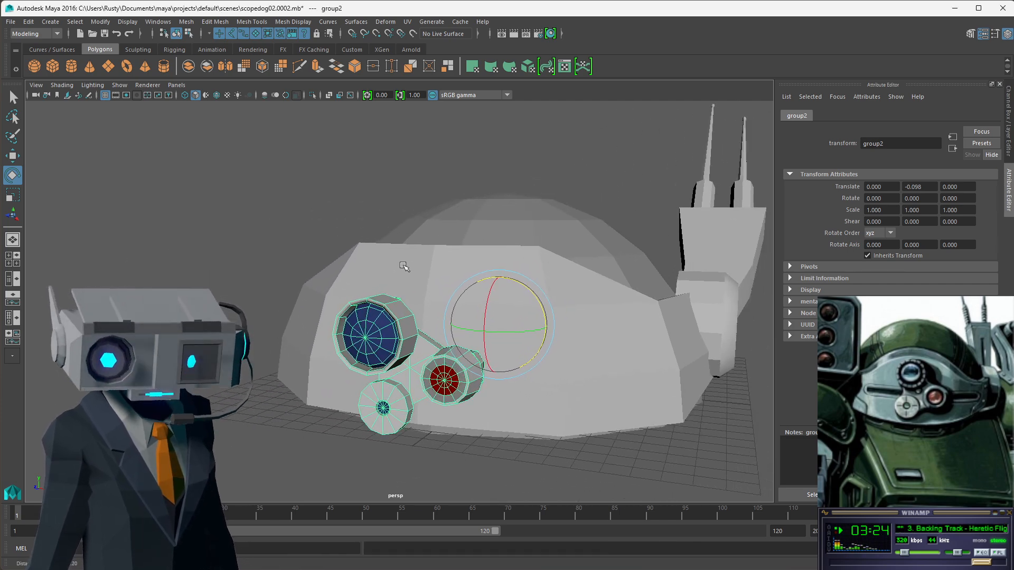
left_click_drag(399, 271, 400, 287, "alt")
middle_click_drag(502, 267, 496, 277, "alt")
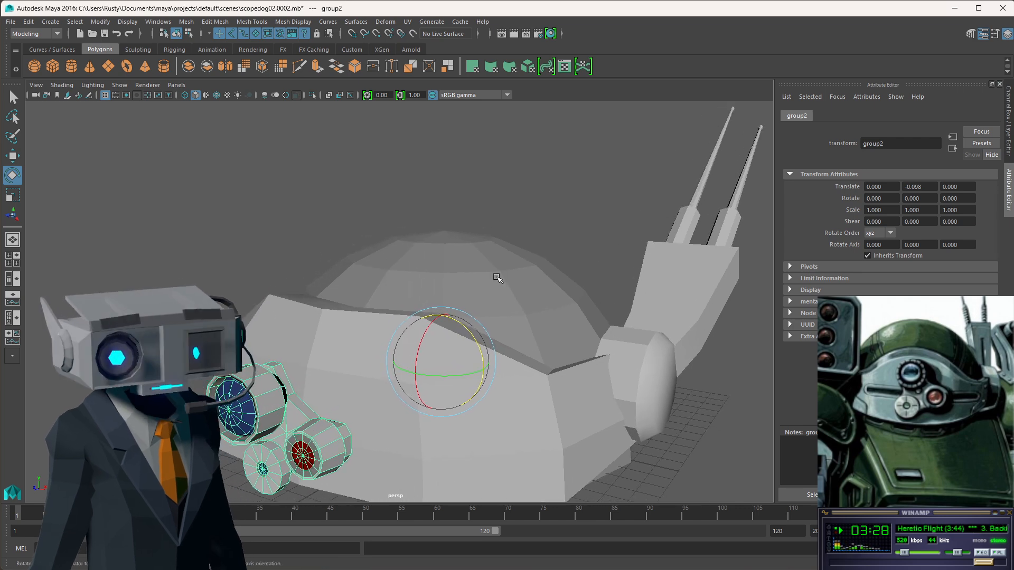
scroll(497, 279, "down", 1)
left_click_drag(479, 288, 518, 265, "alt")
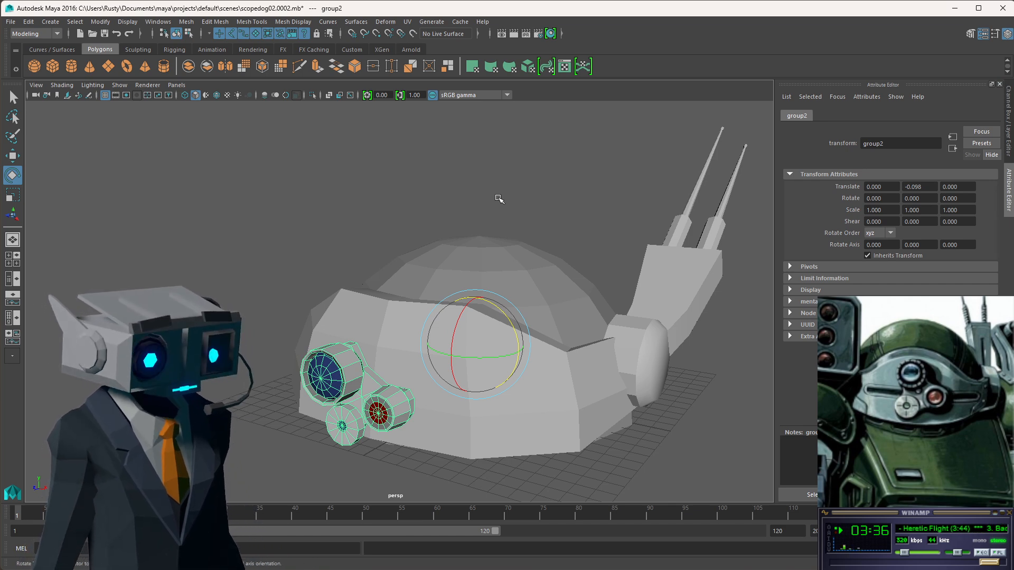
left_click(480, 192)
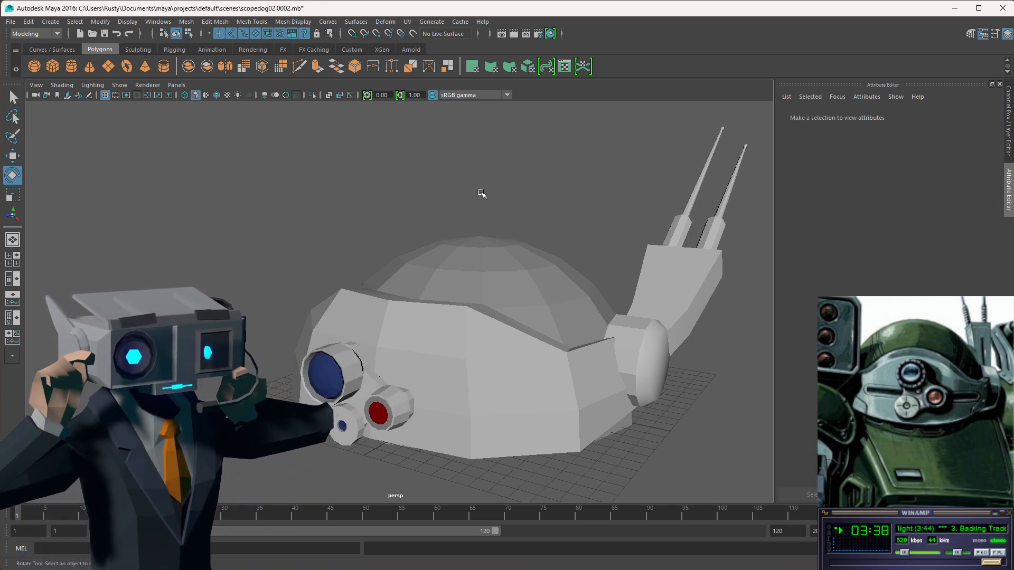